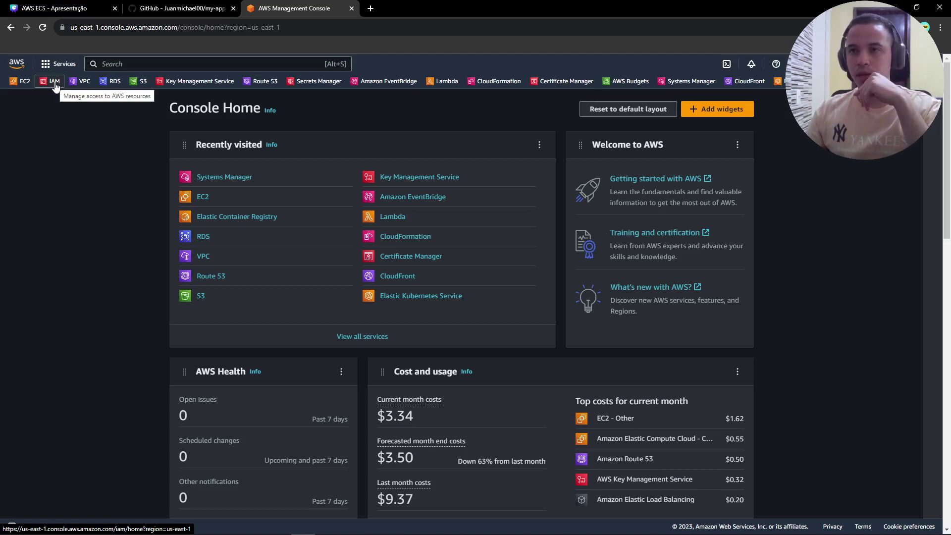
# In IAM Users, start a new user named user-aula
pyautogui.middleClick(54, 83)
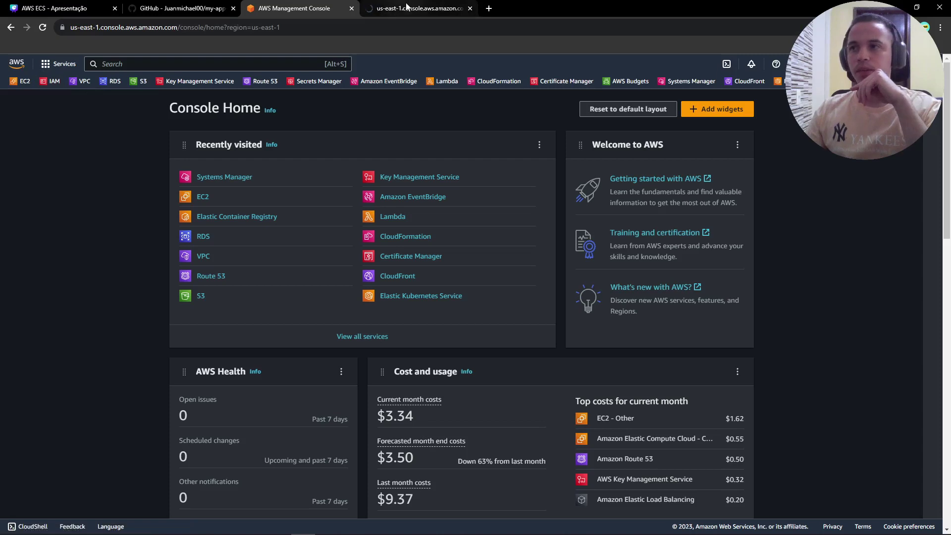
pyautogui.click(412, 6)
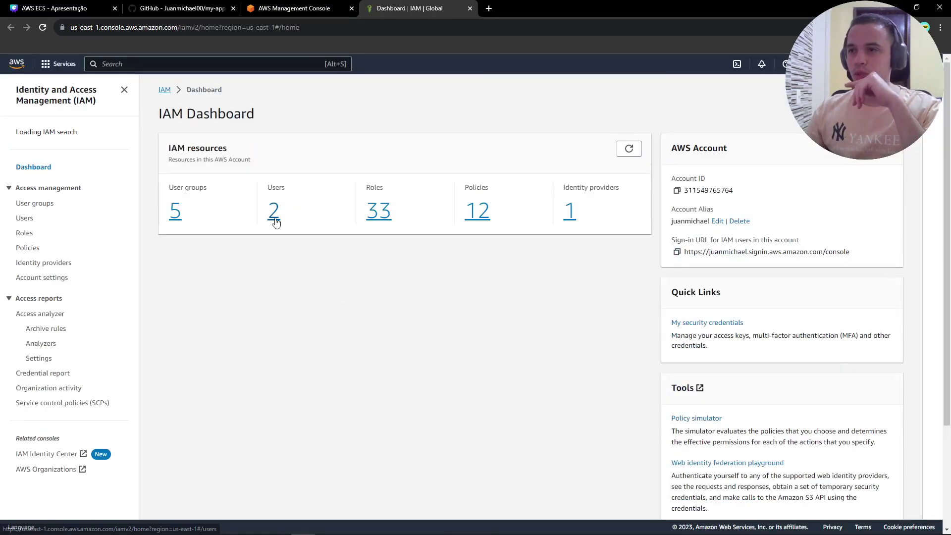
pyautogui.click(276, 220)
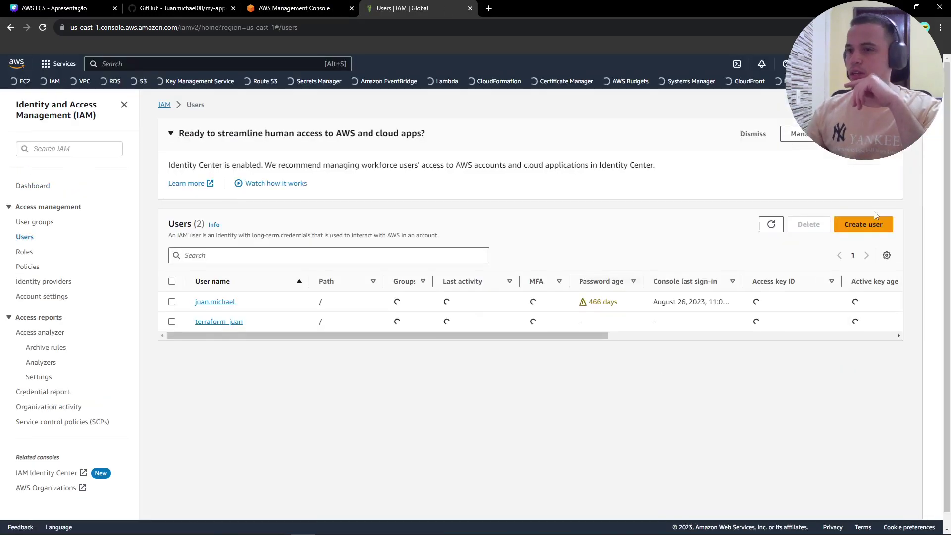
pyautogui.click(876, 226)
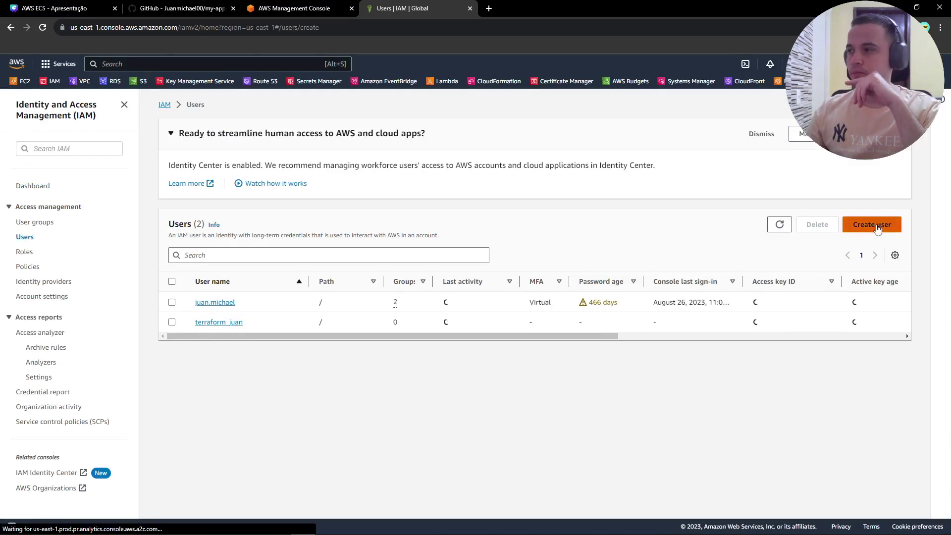
pyautogui.click(286, 218)
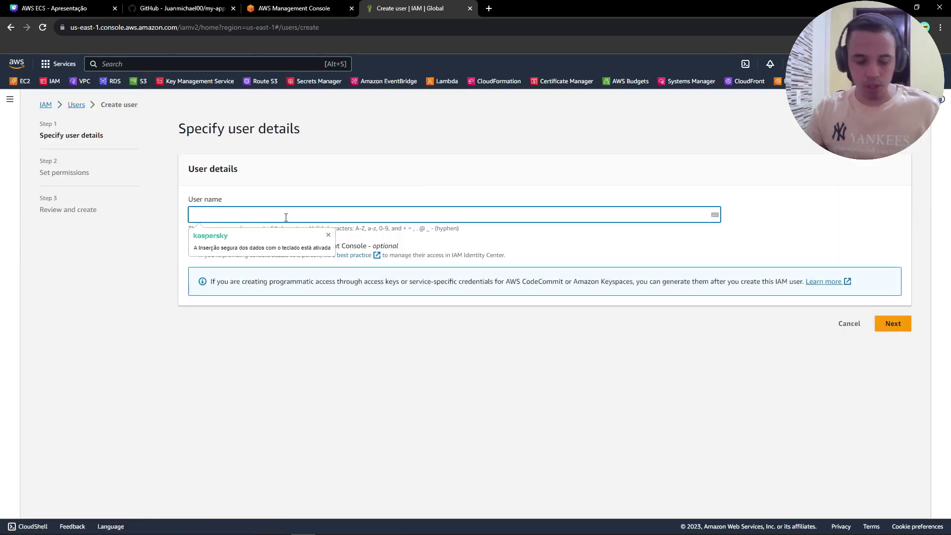
pyautogui.write('u')
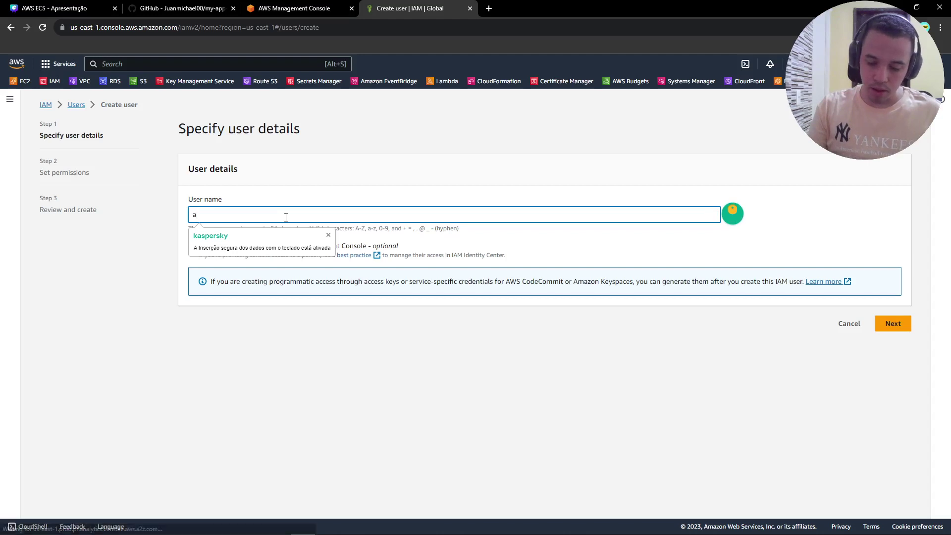
pyautogui.write('ser-au')
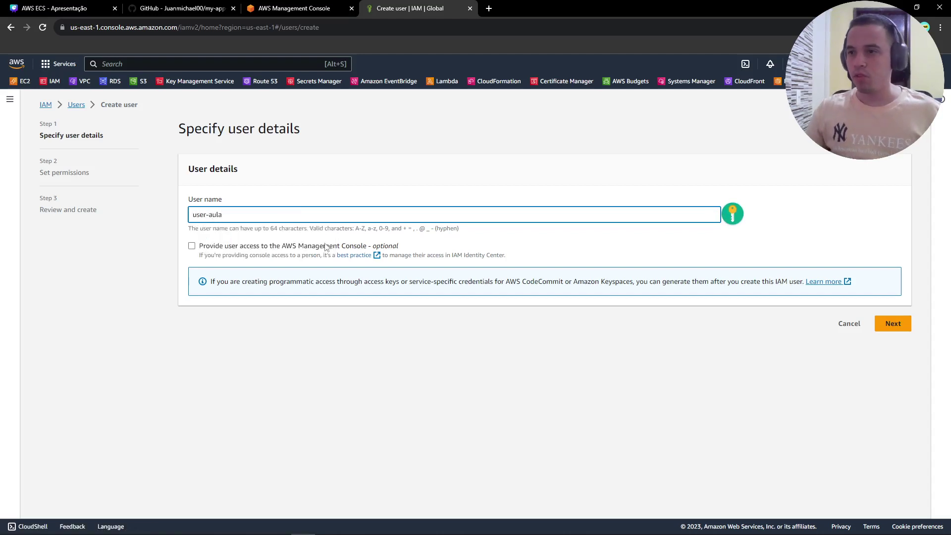
pyautogui.write('la')
pyautogui.click(892, 322)
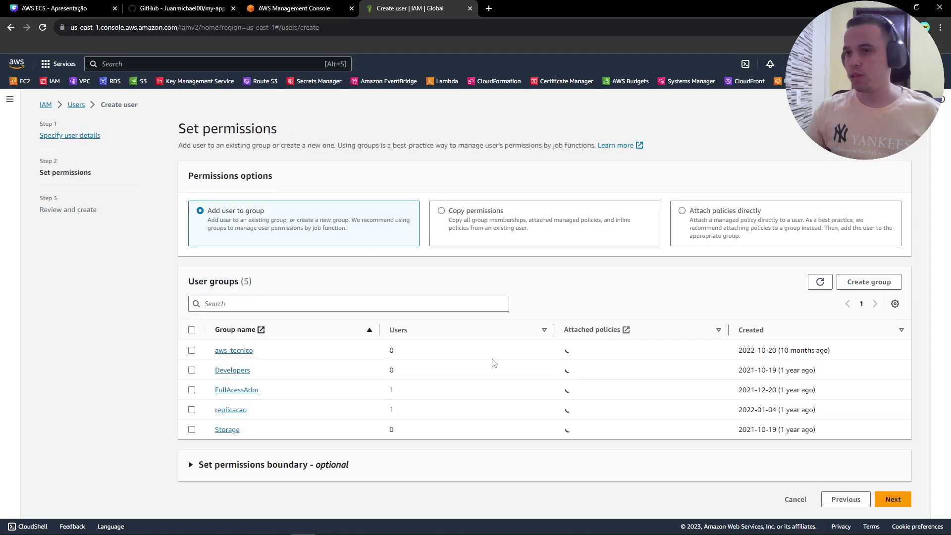
# Attach the AdministratorAccess policy directly and create the user
pyautogui.click(728, 212)
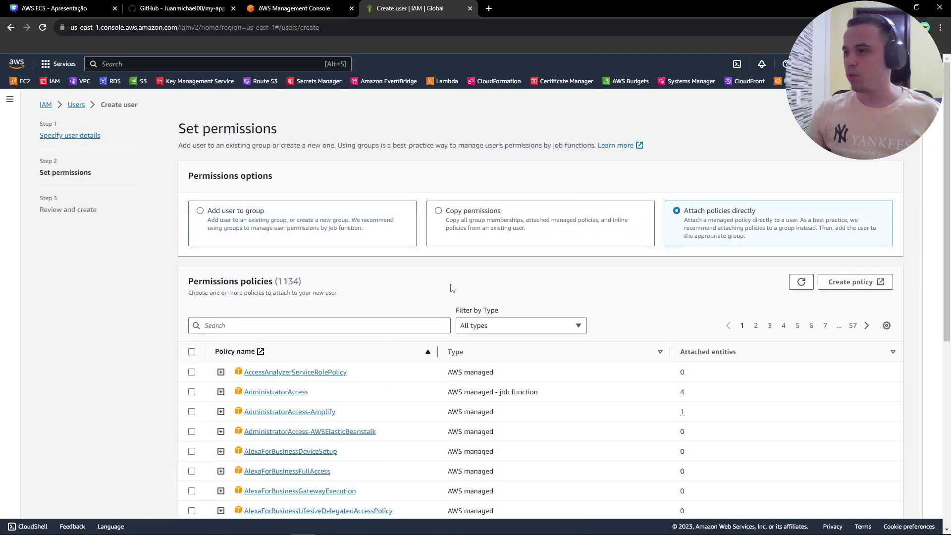
pyautogui.click(257, 325)
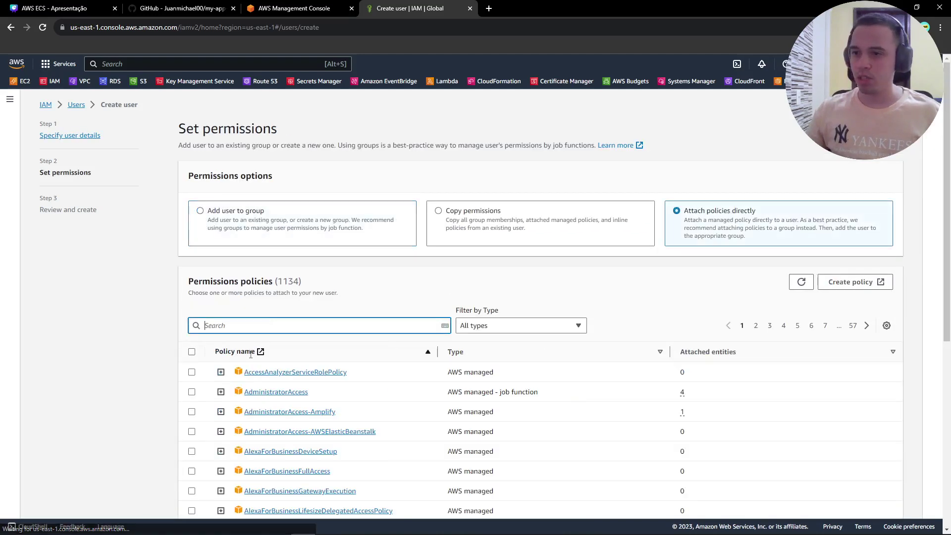
pyautogui.click(192, 392)
pyautogui.scroll(-15, 179, 380)
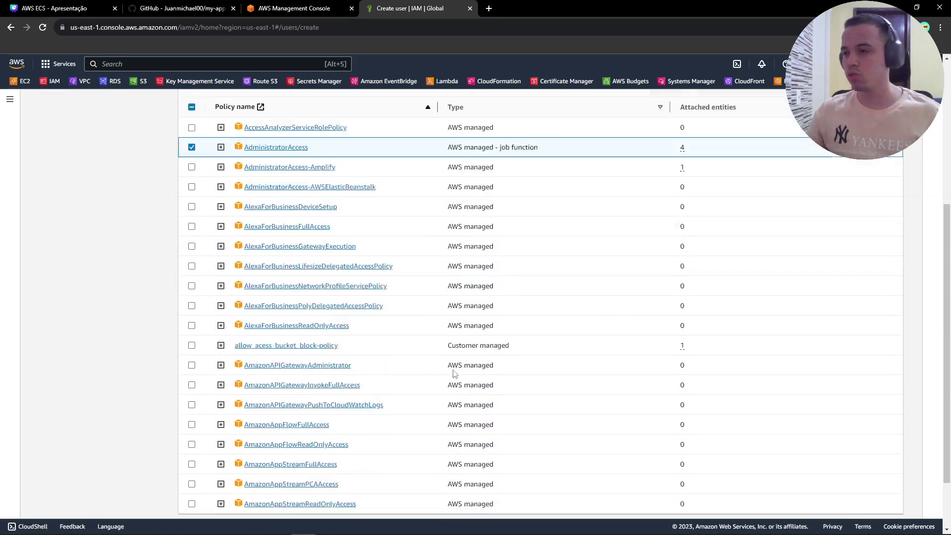
pyautogui.click(883, 501)
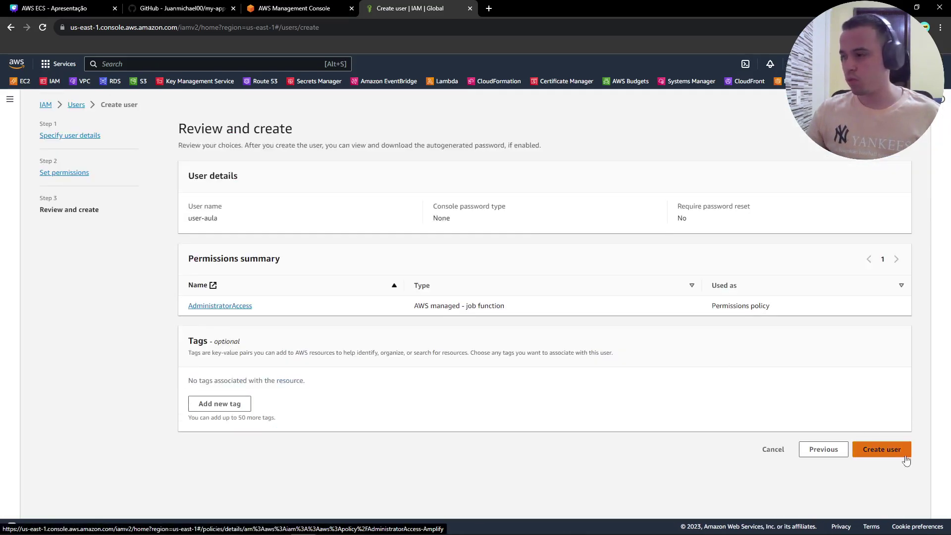
pyautogui.click(889, 453)
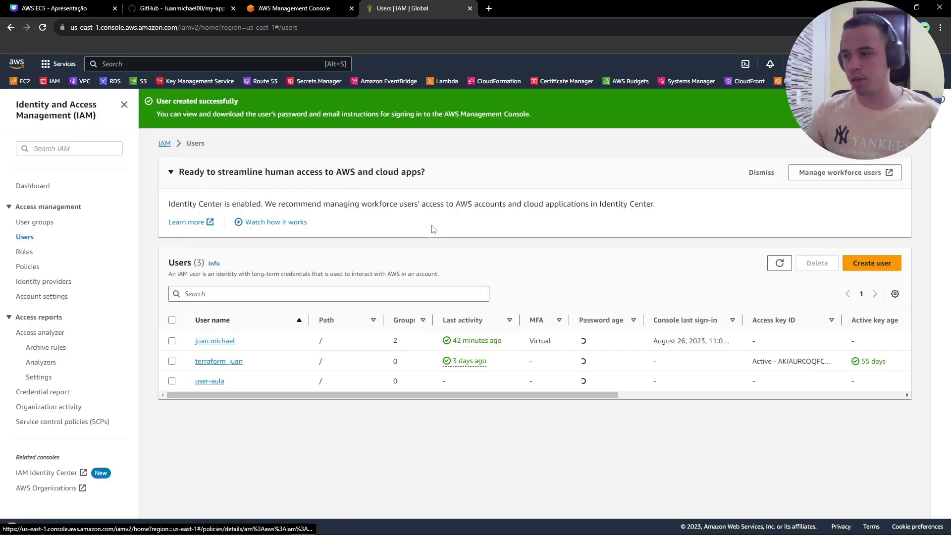
# Create a Command Line Interface access key for user-aula without a description and download its .csv file
pyautogui.click(207, 382)
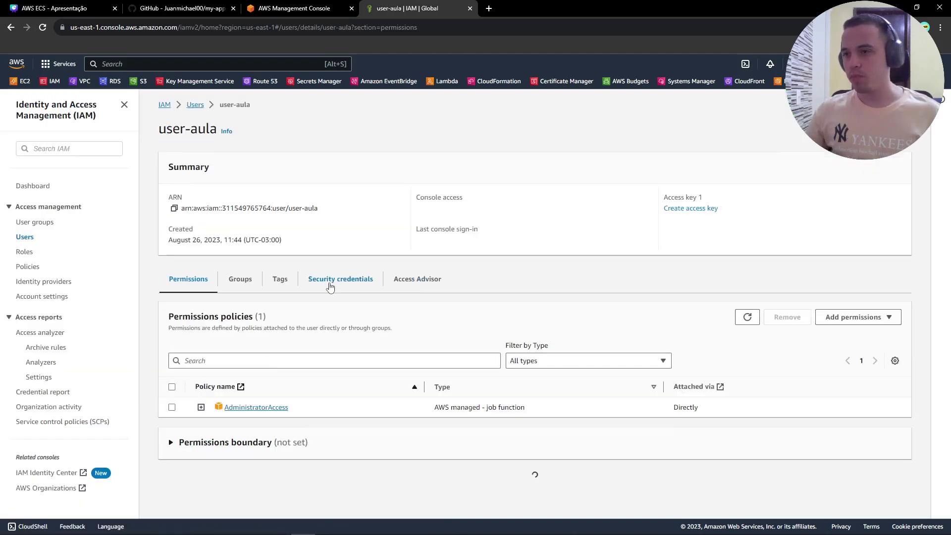
pyautogui.click(330, 282)
pyautogui.scroll(-7, 214, 224)
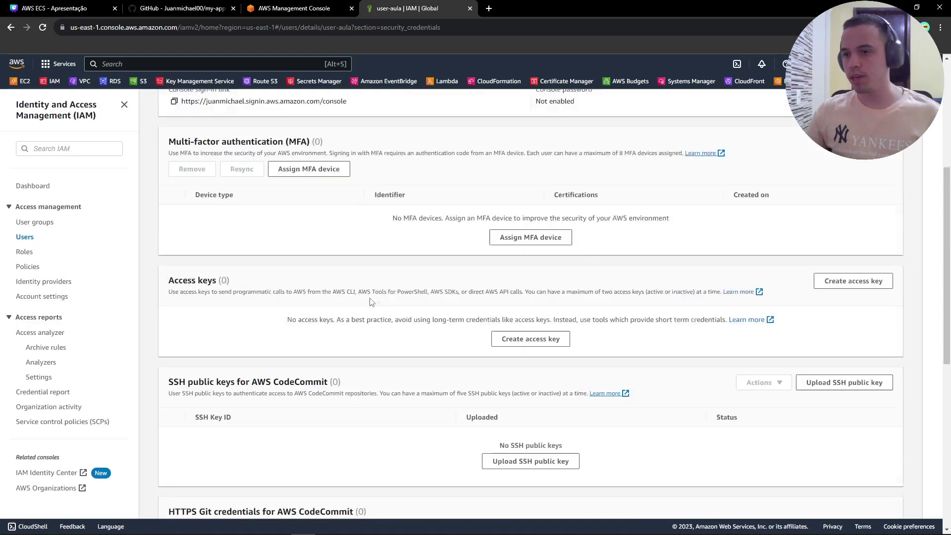
pyautogui.click(532, 249)
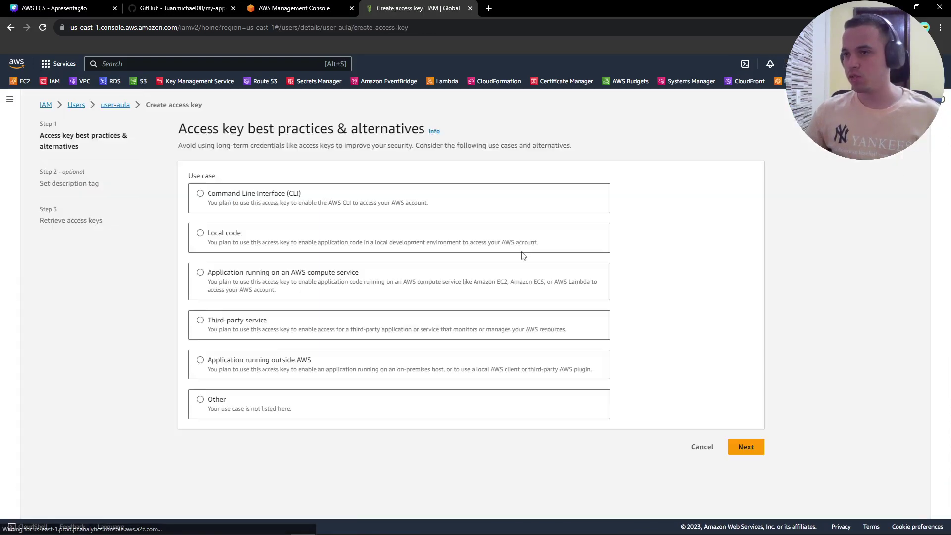
pyautogui.click(217, 199)
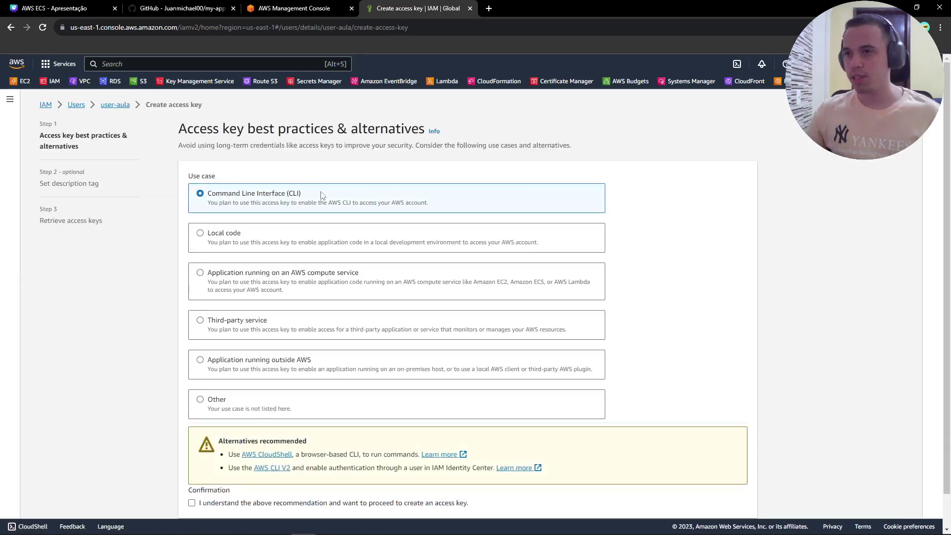
pyautogui.click(218, 503)
pyautogui.scroll(-1, 510, 408)
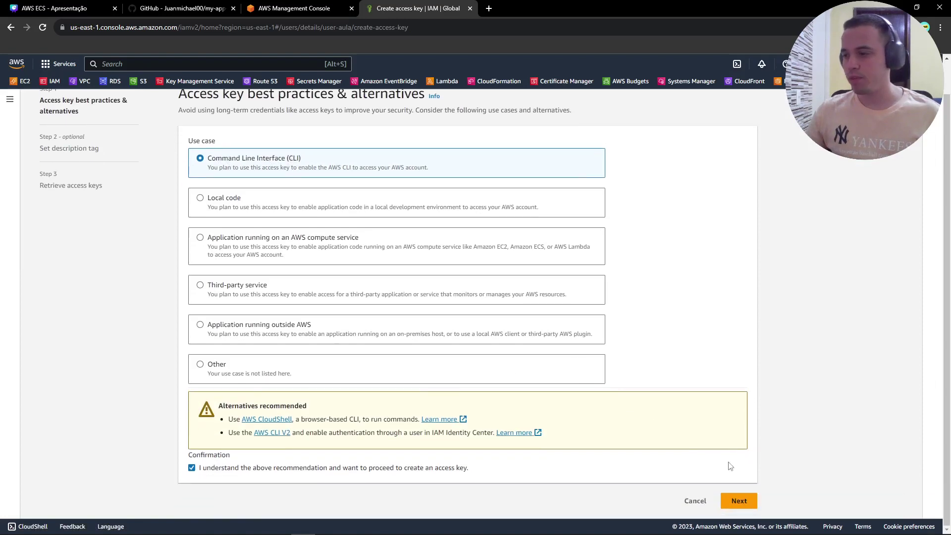
pyautogui.click(739, 500)
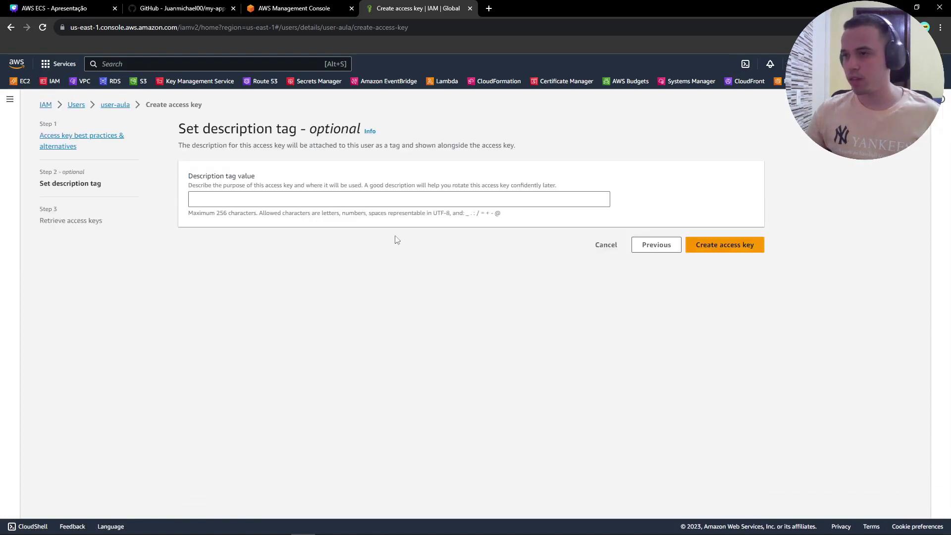
pyautogui.click(729, 251)
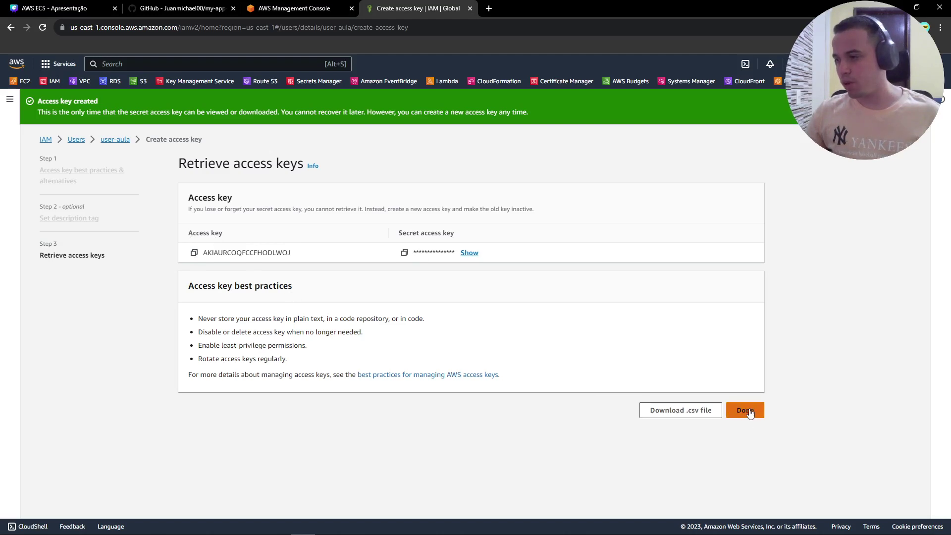
pyautogui.click(687, 411)
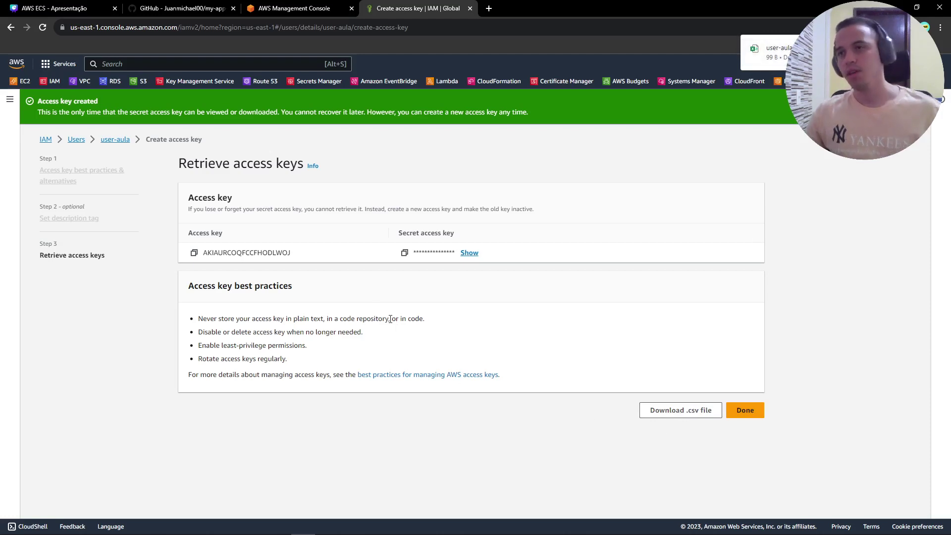
# Start a Session Manager connection to the running ubuntu-server EC2 instance
pyautogui.click(291, 6)
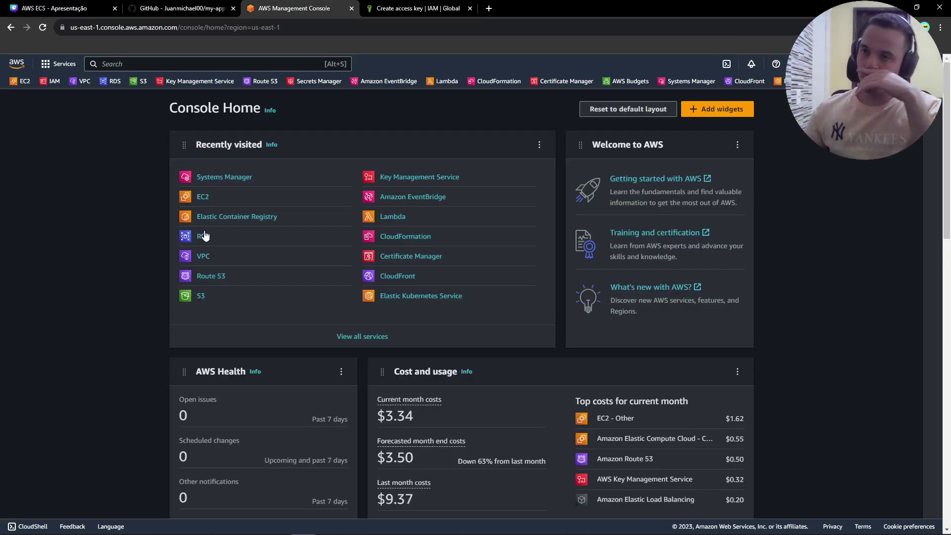
pyautogui.click(202, 197)
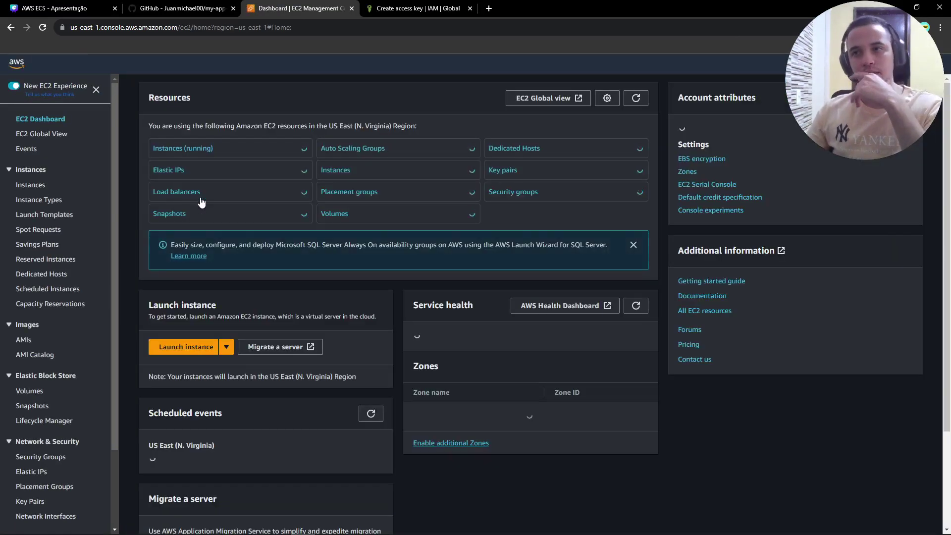
pyautogui.click(190, 150)
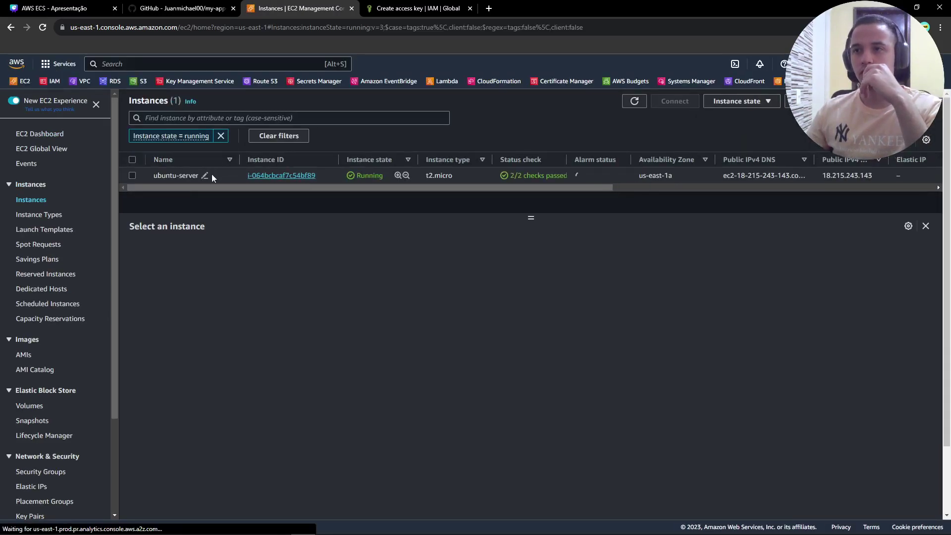
pyautogui.click(216, 176)
pyautogui.click(674, 101)
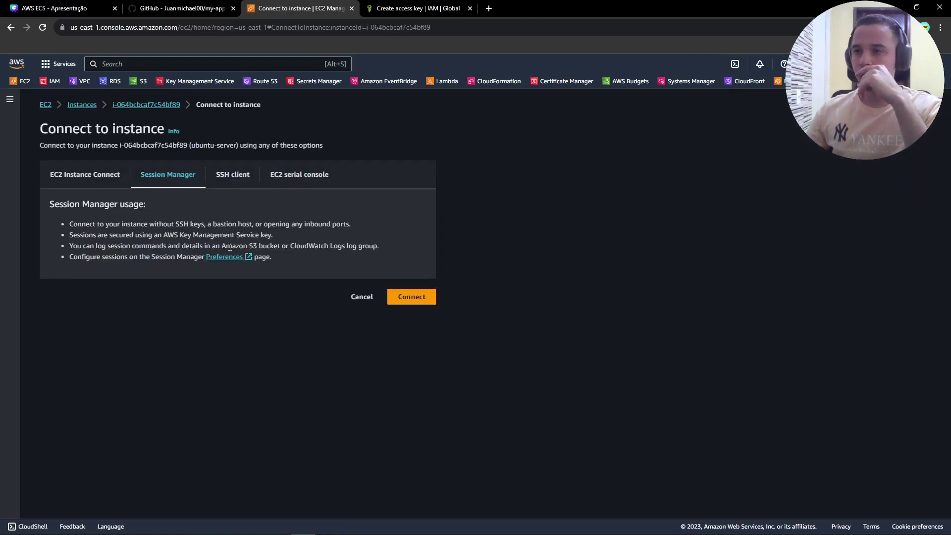
pyautogui.click(410, 300)
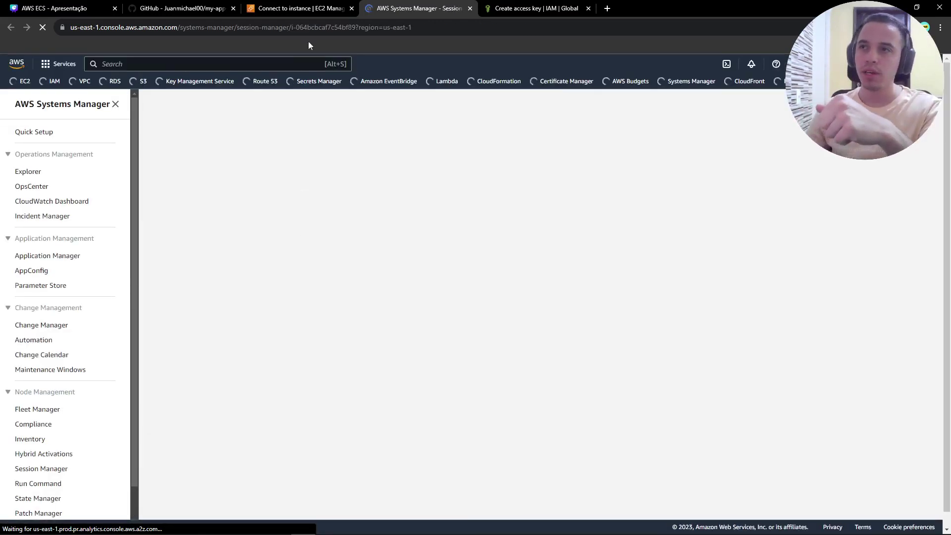
# Verify that ubuntu-server's Agent-SSM role lists the AmazonSSMManagedInstanceCore policy
pyautogui.click(306, 9)
pyautogui.click(161, 105)
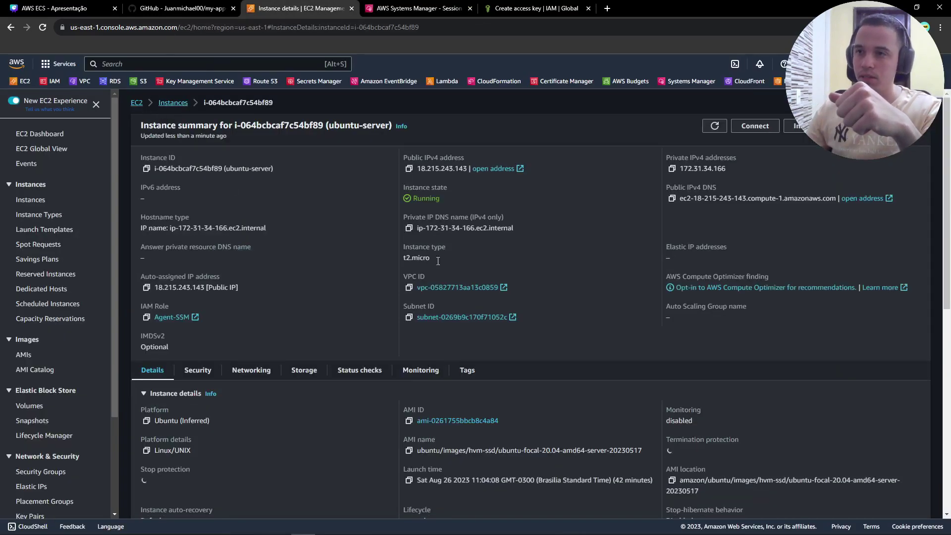
pyautogui.moveTo(154, 317); pyautogui.dragTo(549, 4)
pyautogui.click(550, 6)
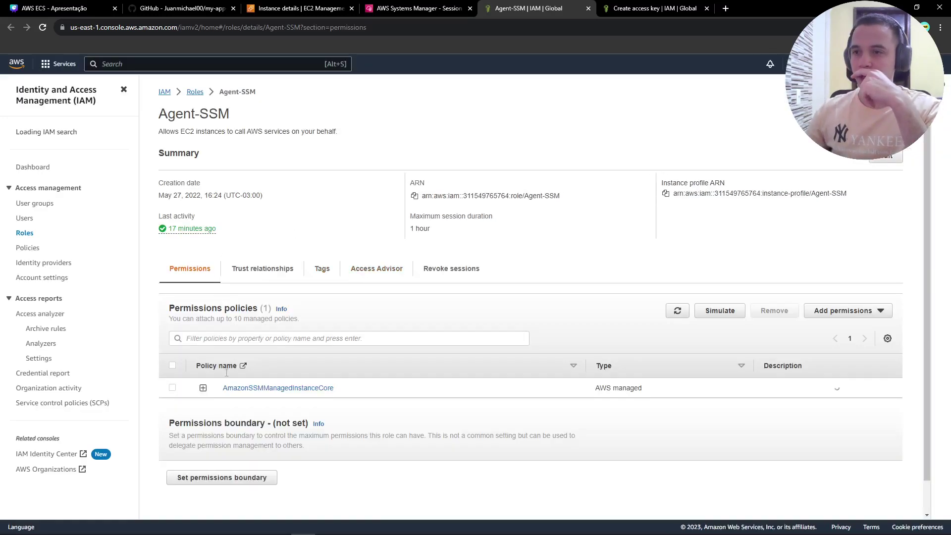
pyautogui.moveTo(367, 389); pyautogui.dragTo(221, 388)
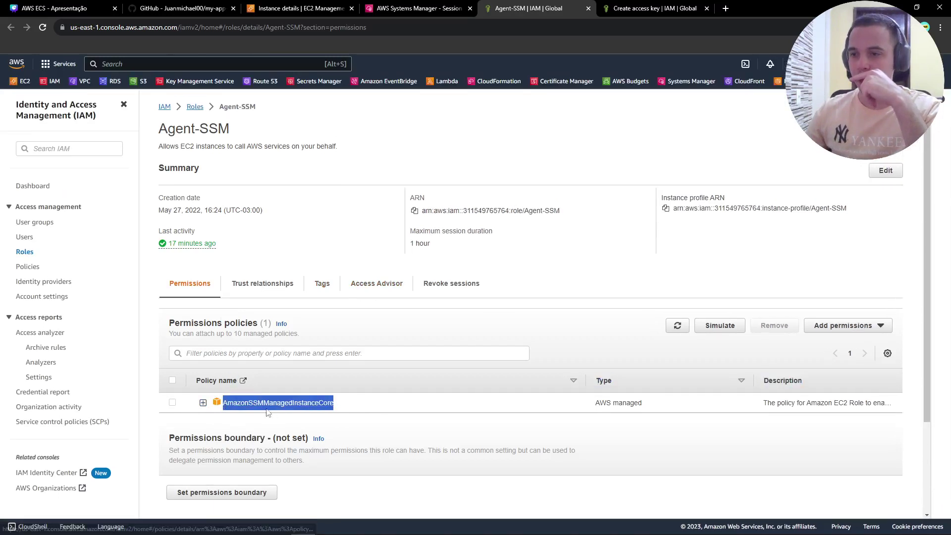
pyautogui.click(589, 9)
# Become root with sudo su and change into /tmp, clearing the terminal
pyautogui.write('sudo su')
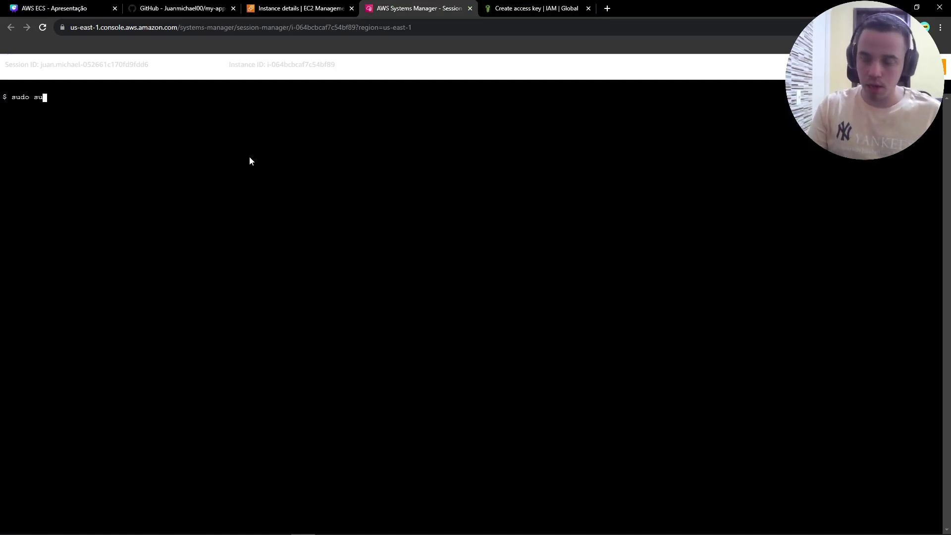
pyautogui.press('Return')
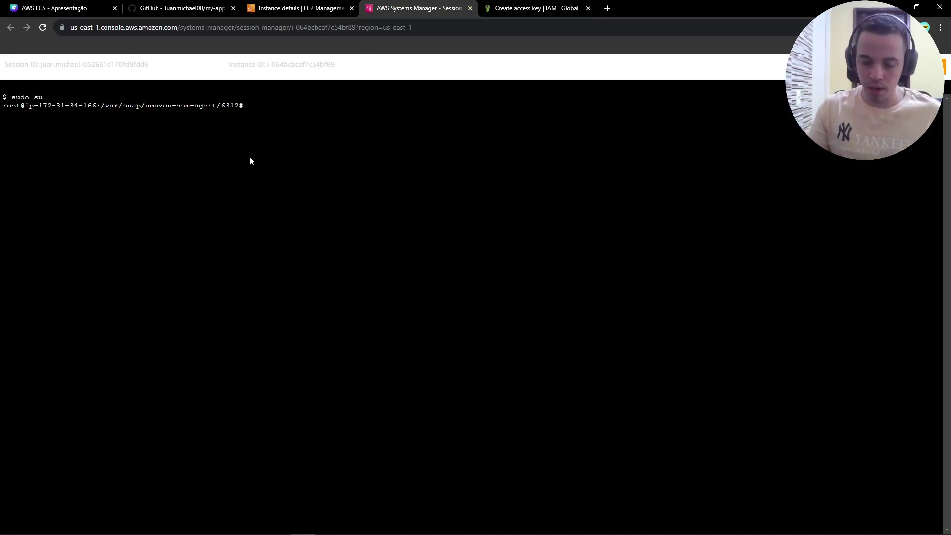
pyautogui.hotkey('ctrl', 'l')
pyautogui.write('cd')
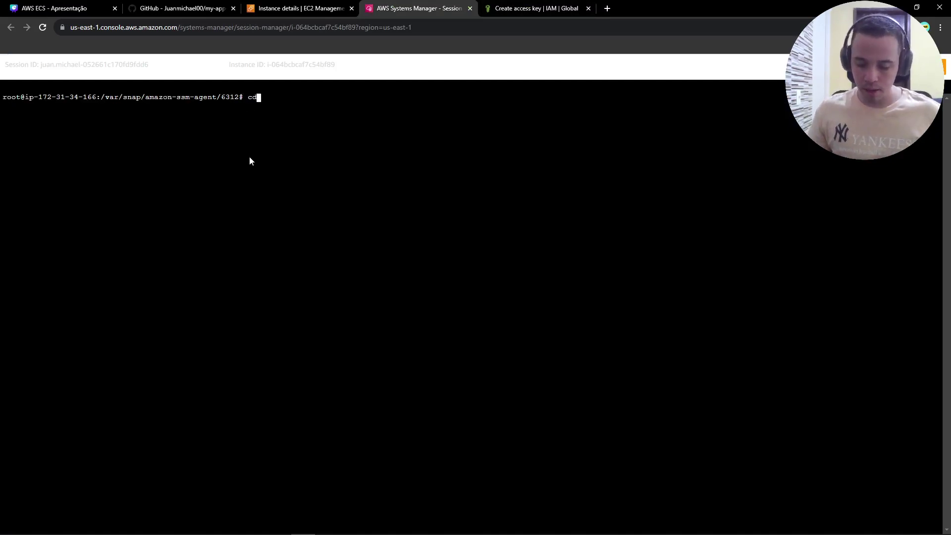
pyautogui.write(' /mnt/')
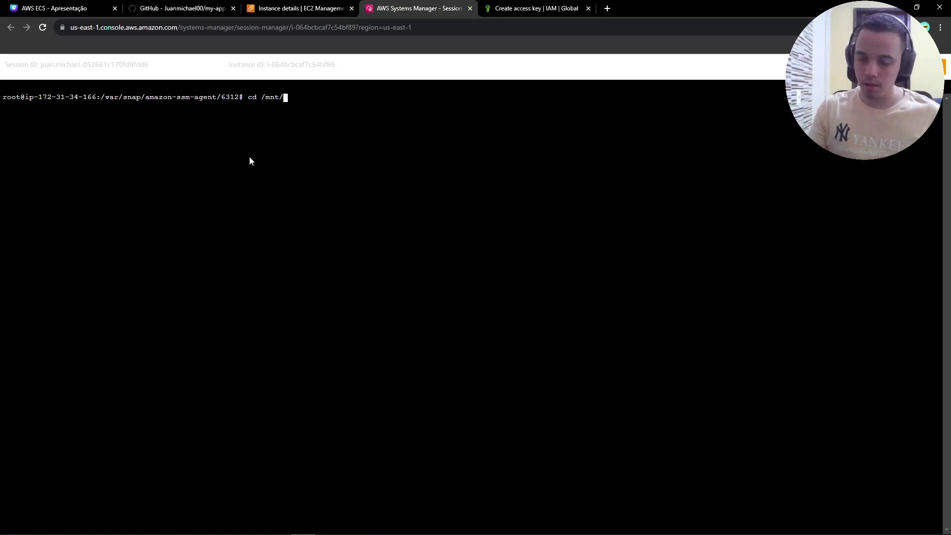
pyautogui.press('BackSpace')
pyautogui.press('BackSpace')
pyautogui.press('BackSpace')
pyautogui.press('BackSpace')
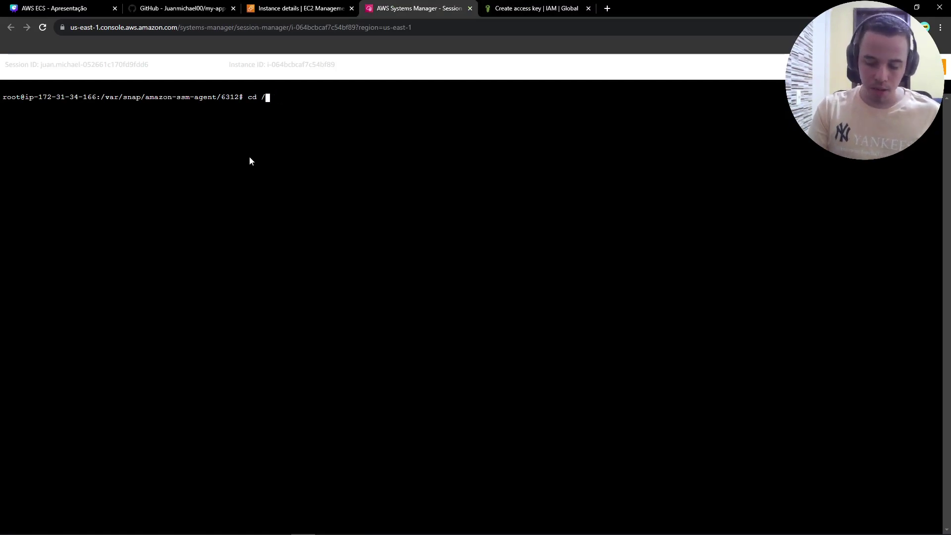
pyautogui.write('tmp/')
pyautogui.press('Return')
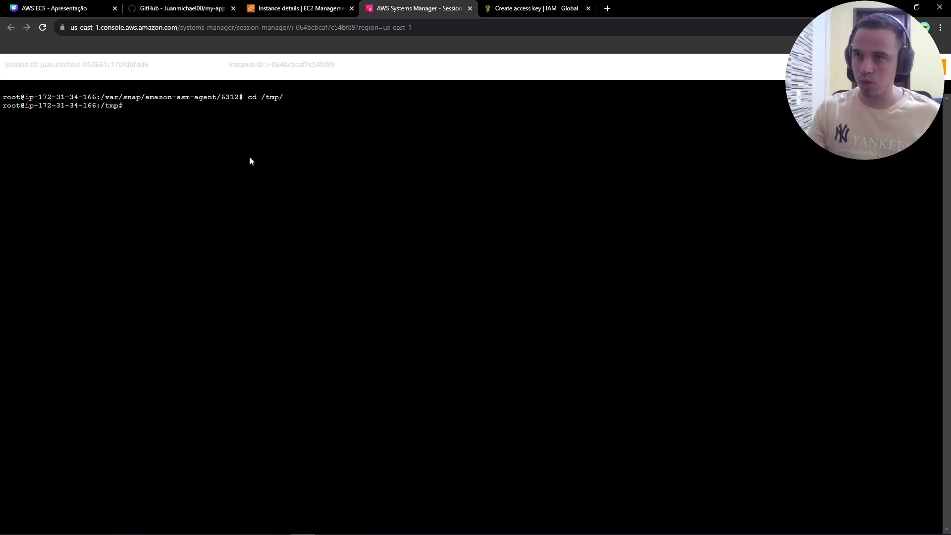
pyautogui.hotkey('ctrl', 'l')
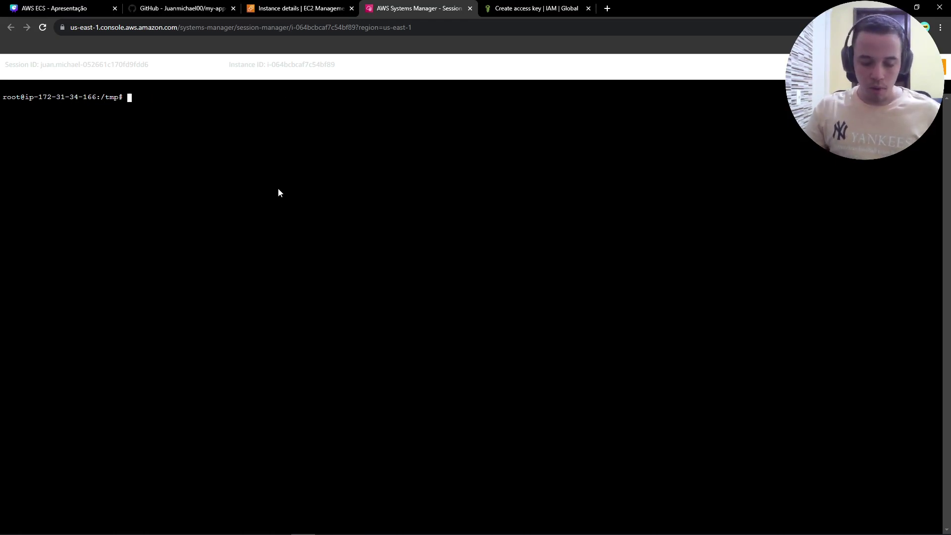
# Install awscli with apt, confirming with y, then bring up the my-app-ecs GitHub repository
pyautogui.write('apt insta')
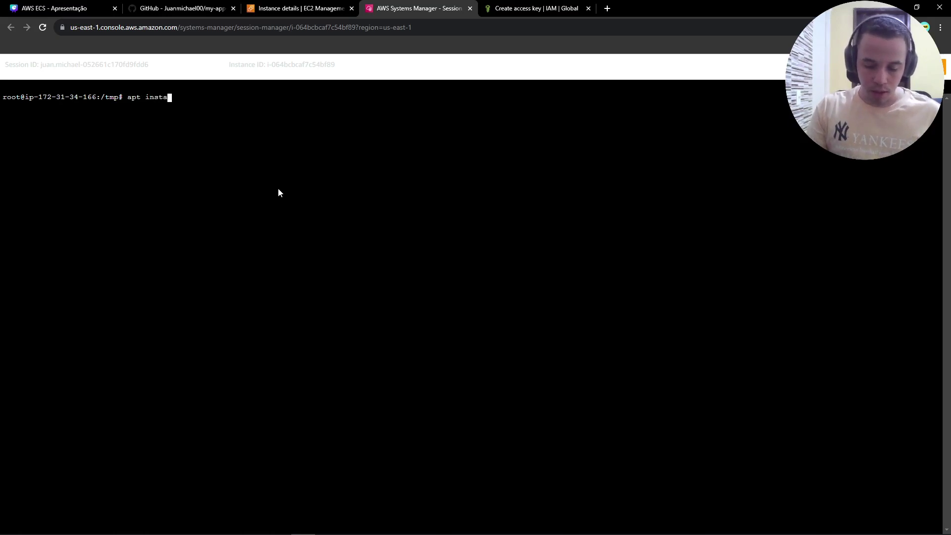
pyautogui.write('ll awscli')
pyautogui.press('Return')
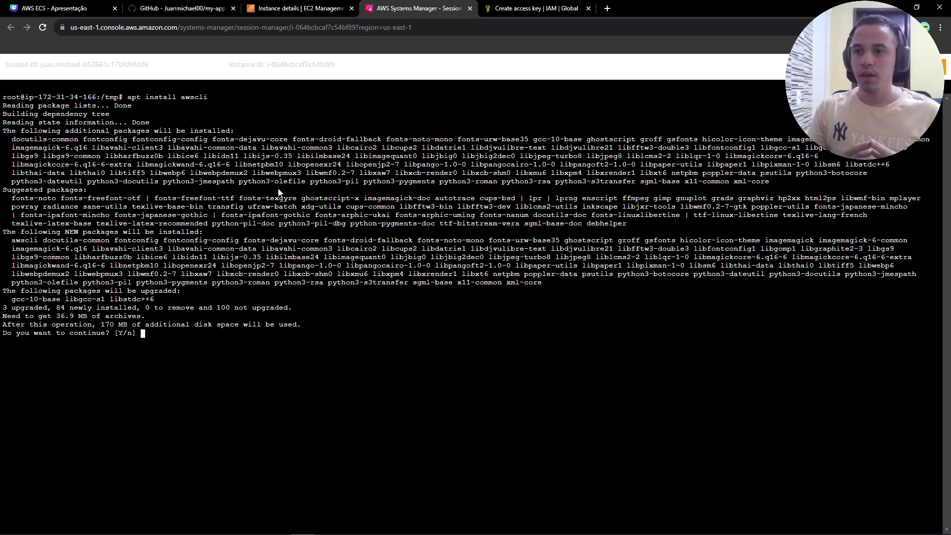
pyautogui.write('y')
pyautogui.press('Return')
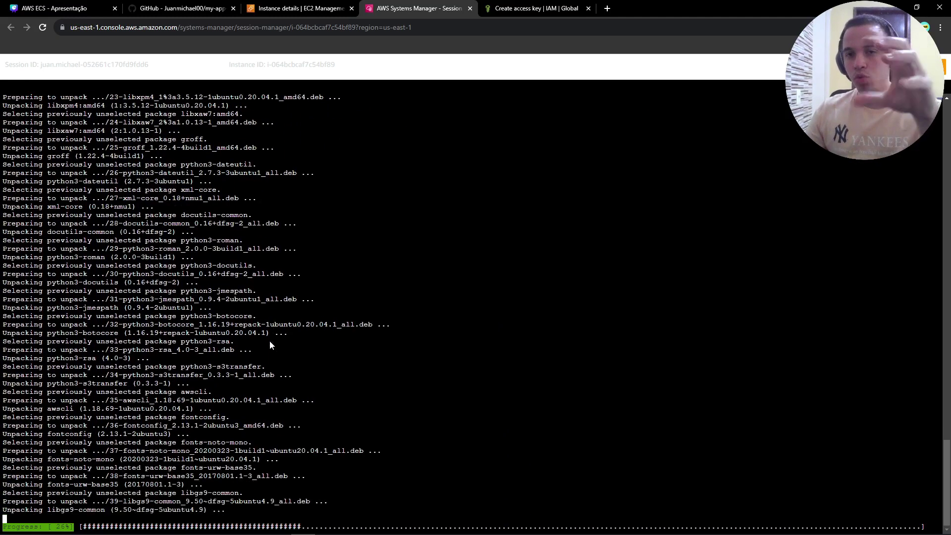
pyautogui.click(538, 4)
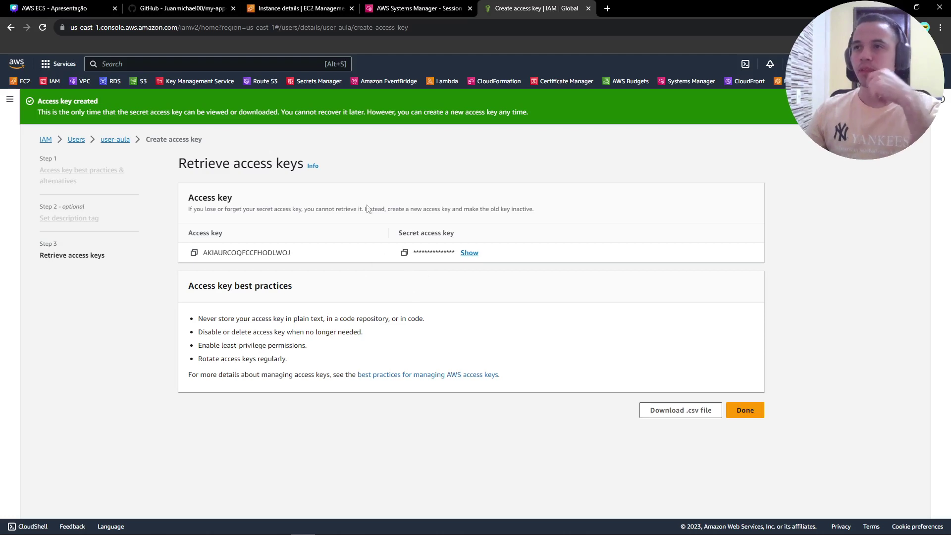
pyautogui.click(210, 7)
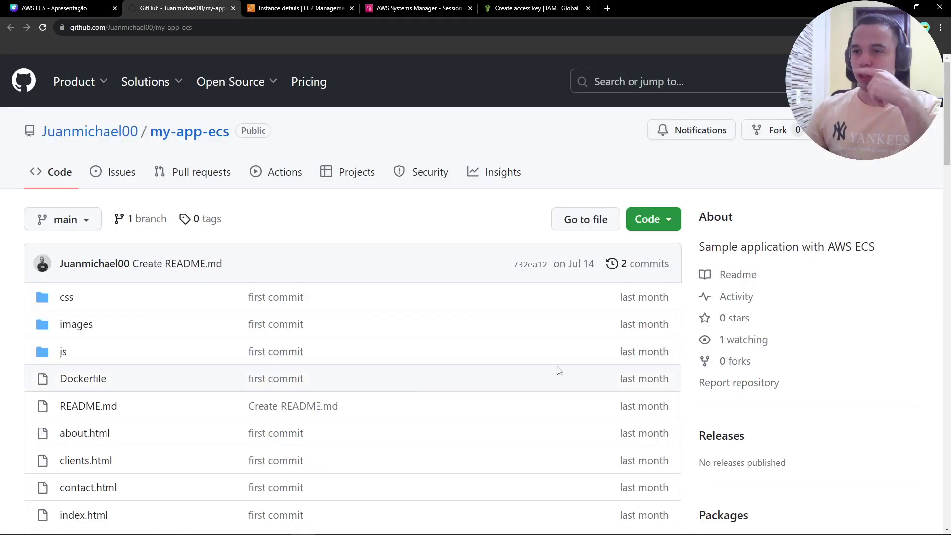
# Copy the my-app-ecs clone URL from GitHub for later use
pyautogui.click(646, 221)
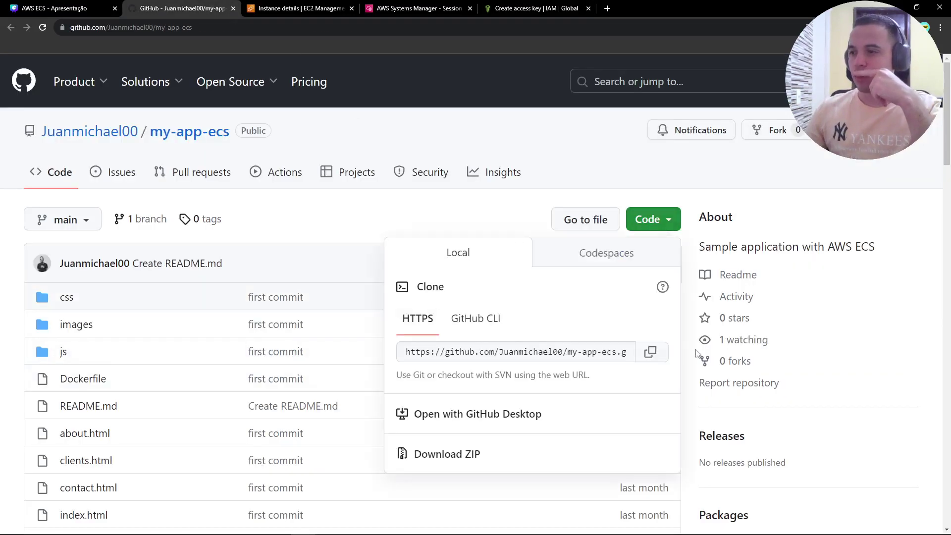
pyautogui.click(649, 354)
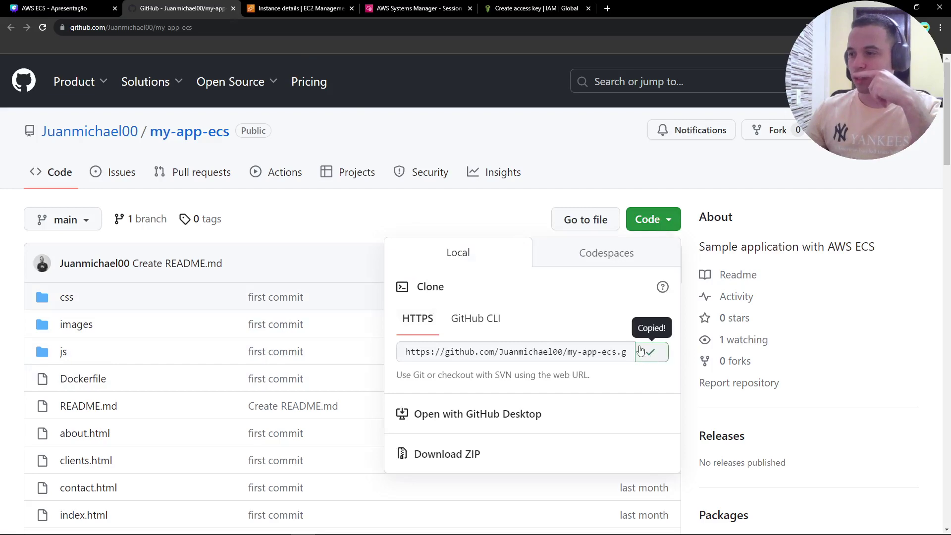
pyautogui.click(300, 8)
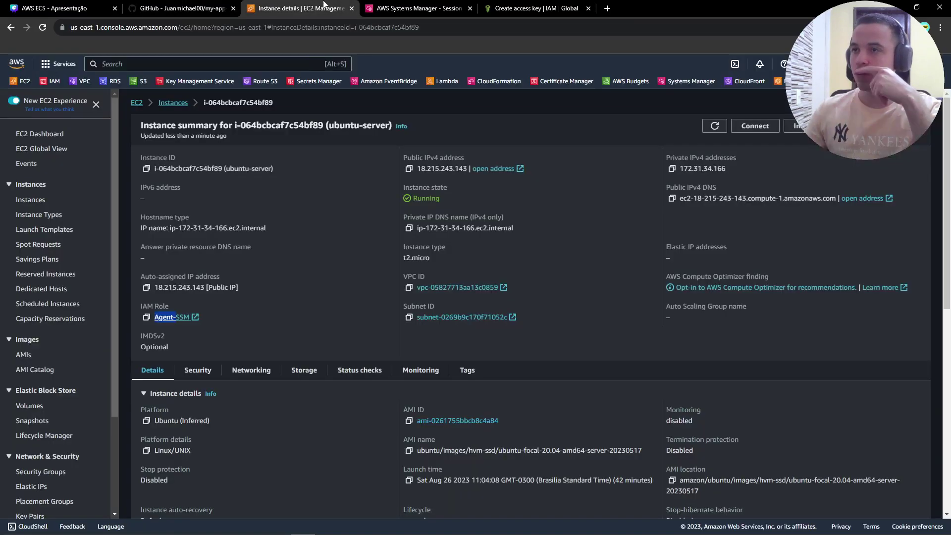
pyautogui.click(399, 5)
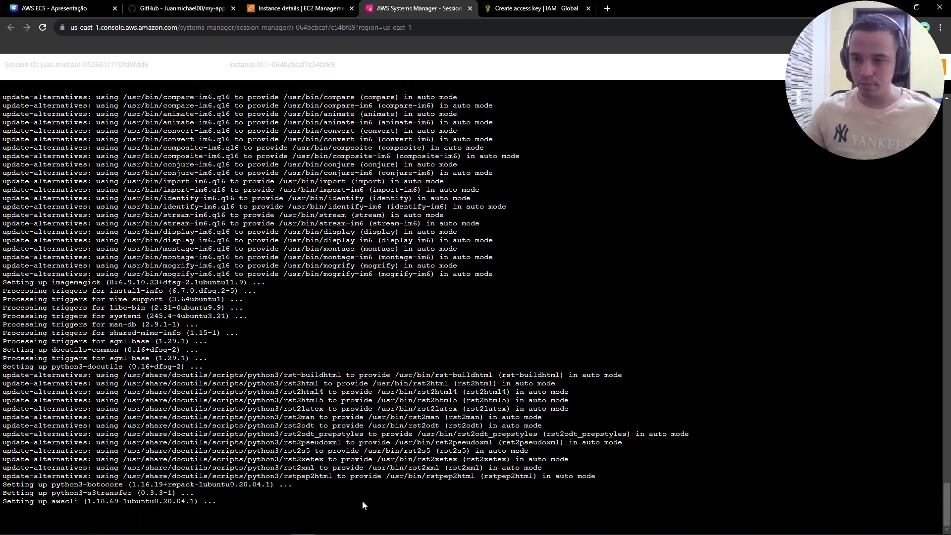
# Run aws configure and enter user-aula's access key ID copied from IAM
pyautogui.hotkey('ctrl', 'l')
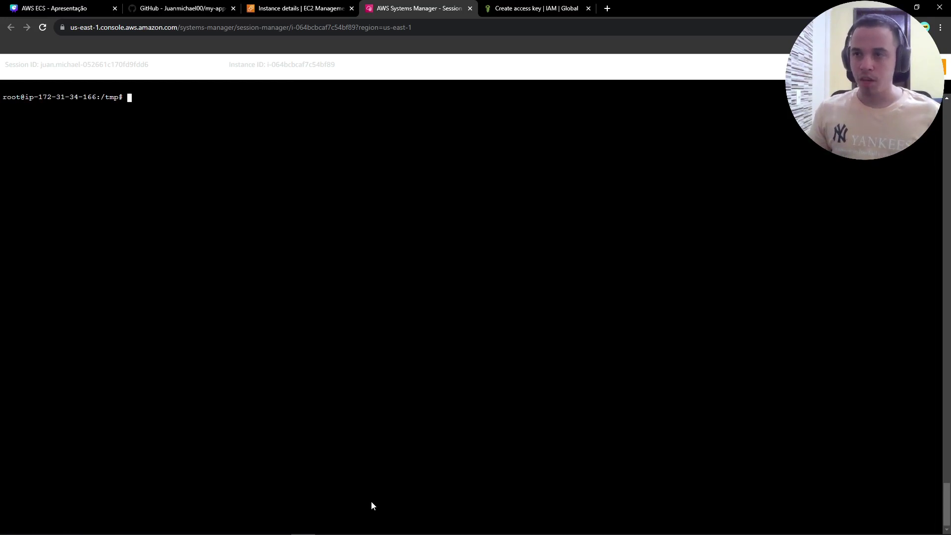
pyautogui.write('aw')
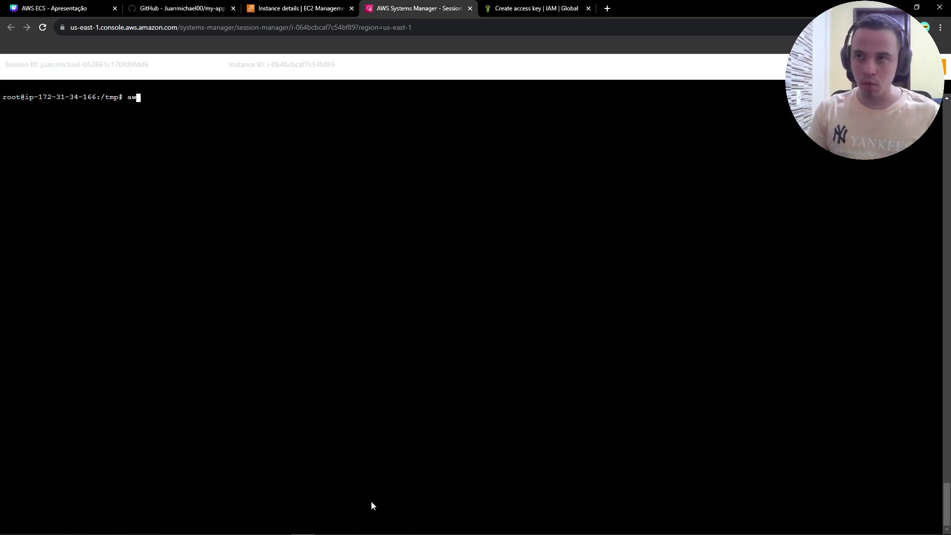
pyautogui.write('s c')
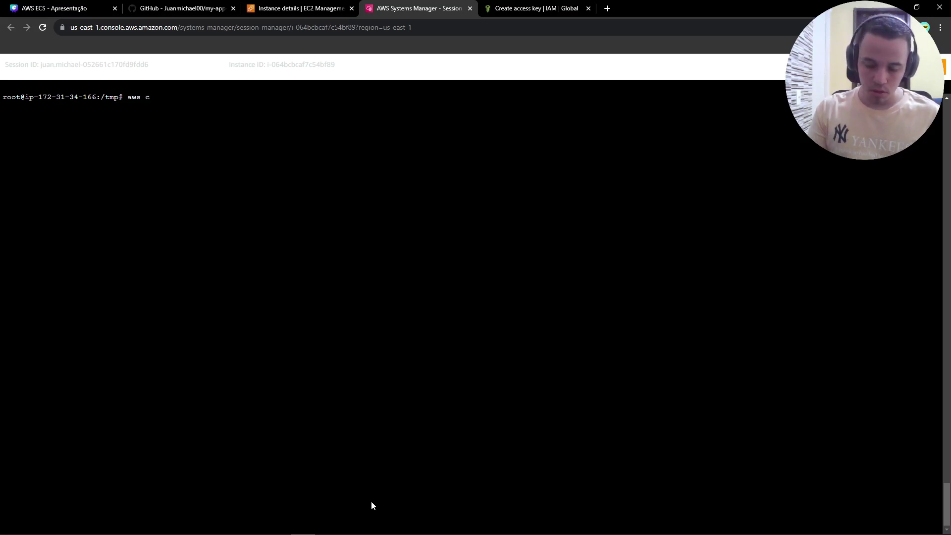
pyautogui.write('onfigure')
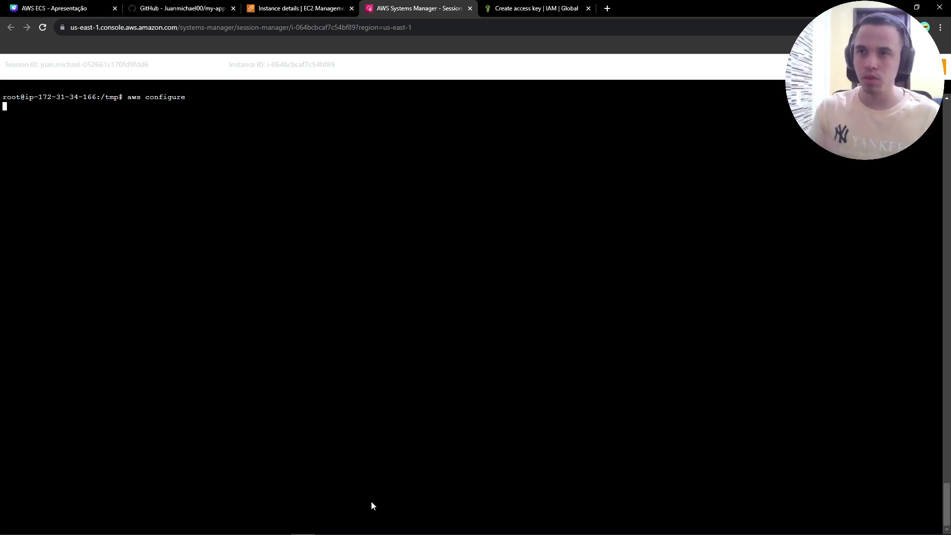
pyautogui.click(535, 9)
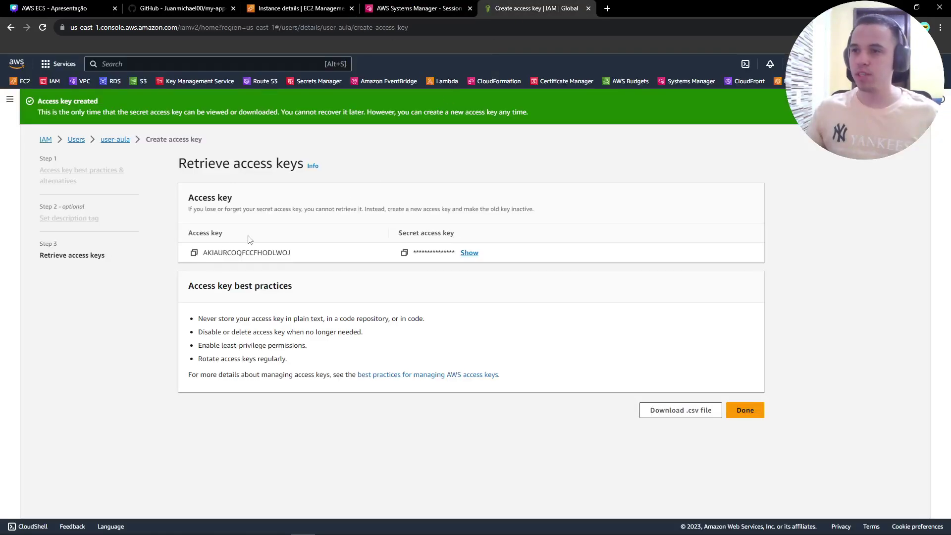
pyautogui.click(194, 253)
pyautogui.click(438, 9)
pyautogui.rightClick(307, 173)
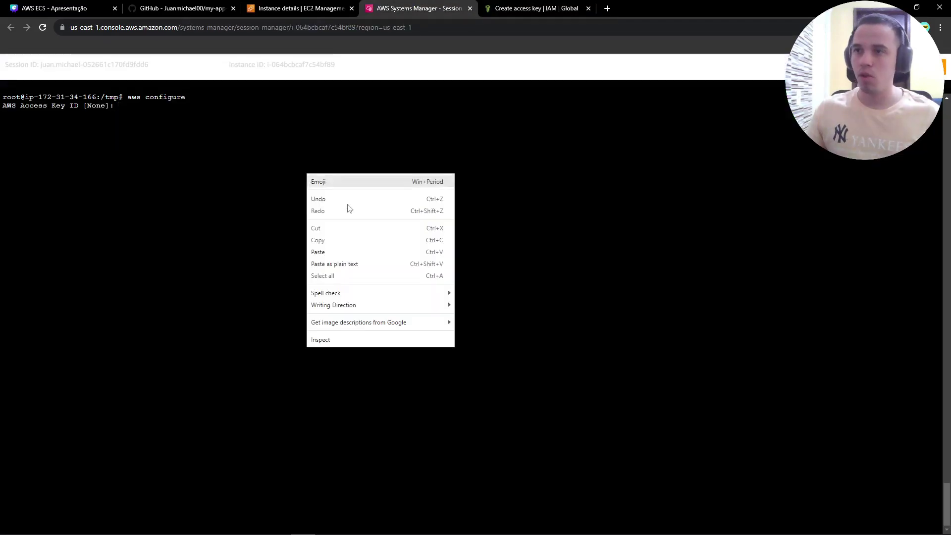
pyautogui.click(319, 256)
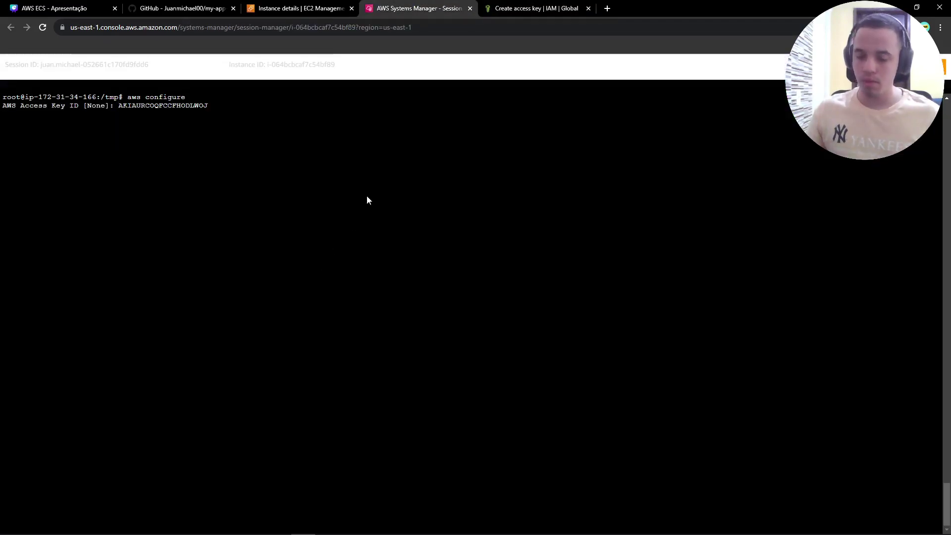
pyautogui.press('Return')
# Enter the secret access key, region us-east-1 and json output format
pyautogui.click(512, 7)
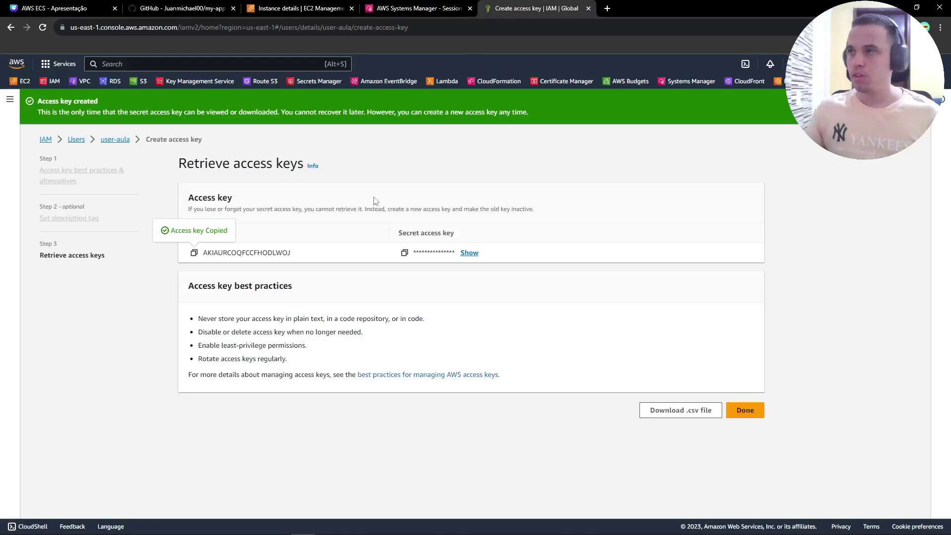
pyautogui.click(403, 255)
pyautogui.click(428, 10)
pyautogui.rightClick(370, 151)
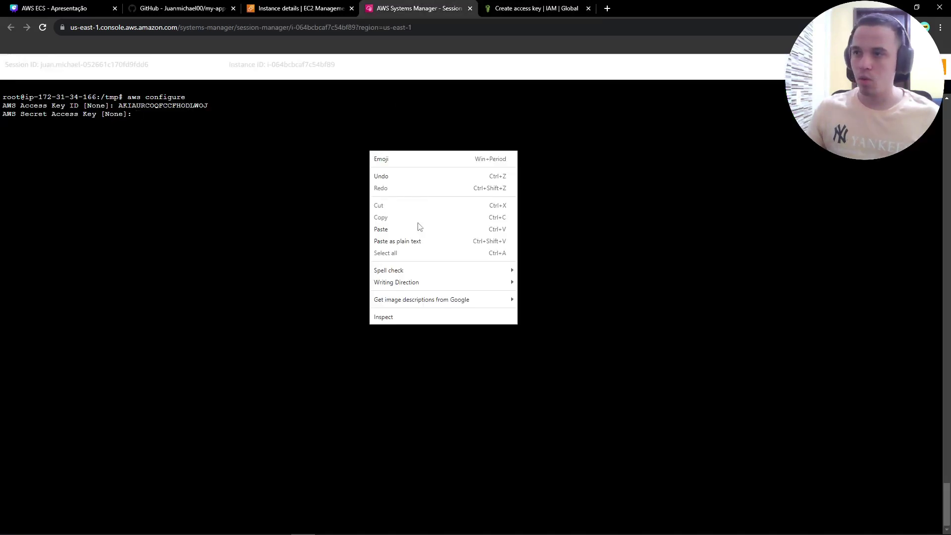
pyautogui.click(396, 230)
pyautogui.press('Return')
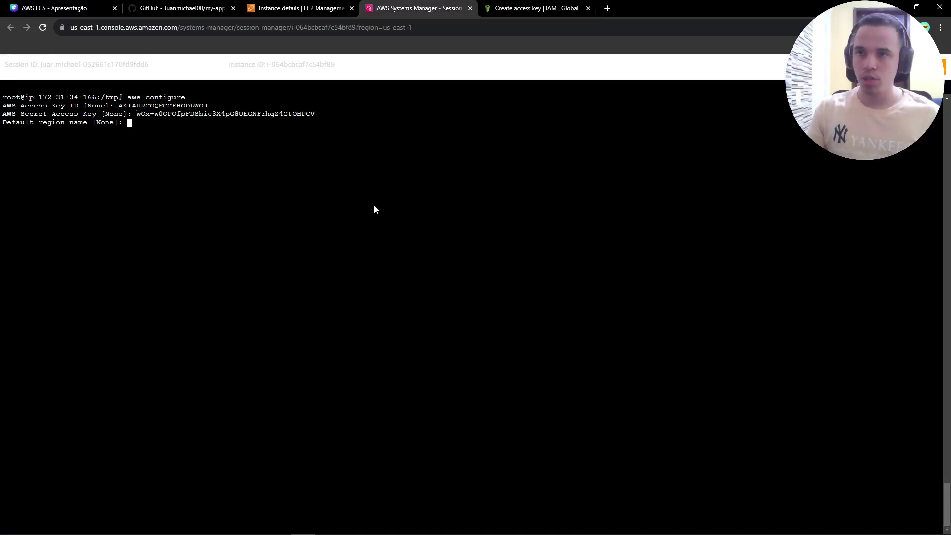
pyautogui.write('us')
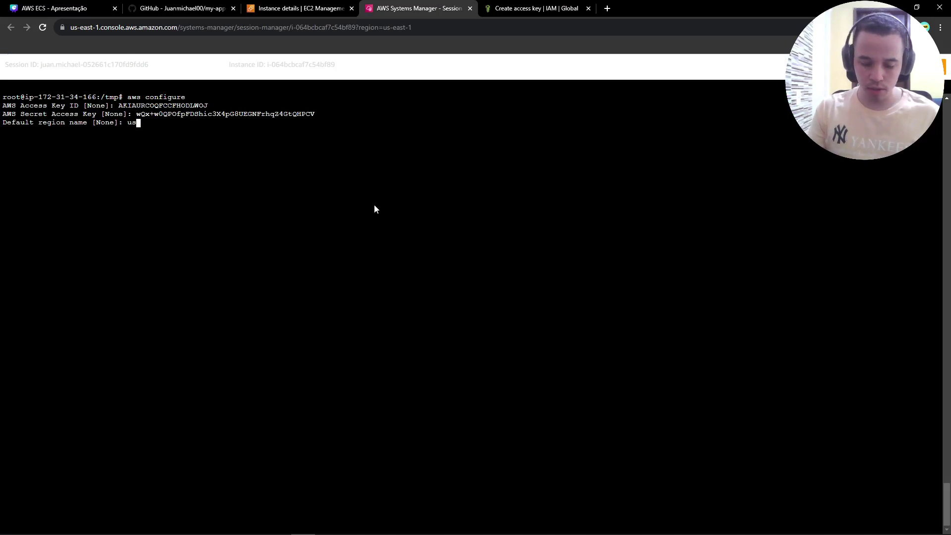
pyautogui.write('-east-1')
pyautogui.press('Return')
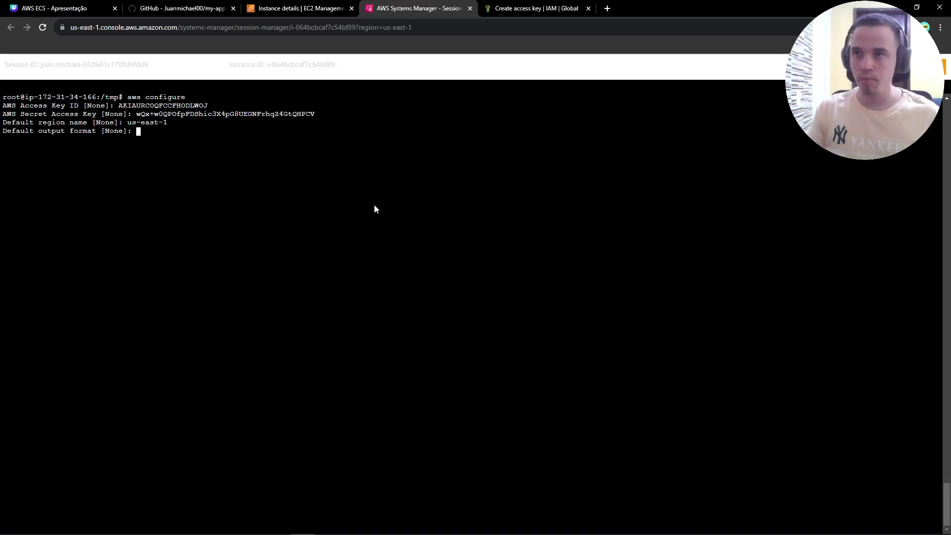
pyautogui.write('json')
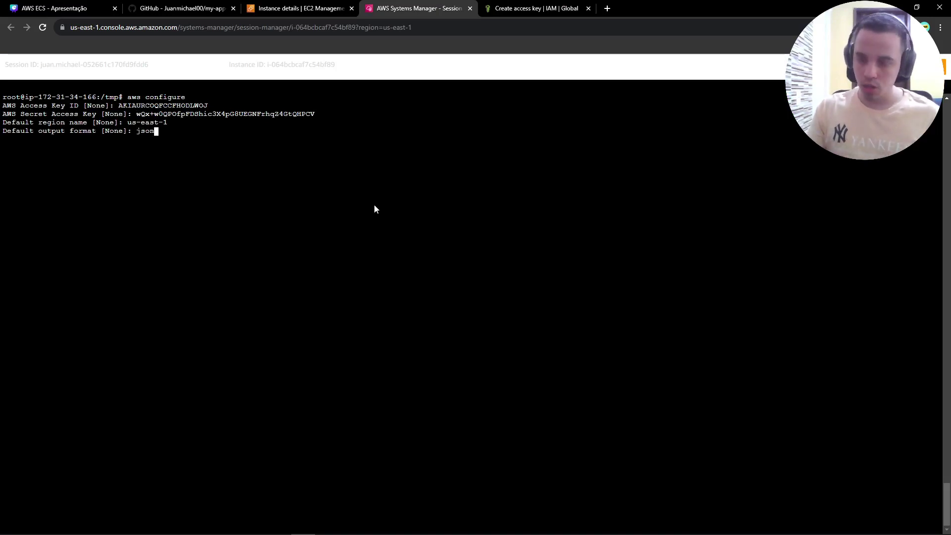
pyautogui.press('Return')
pyautogui.hotkey('ctrl', 'l')
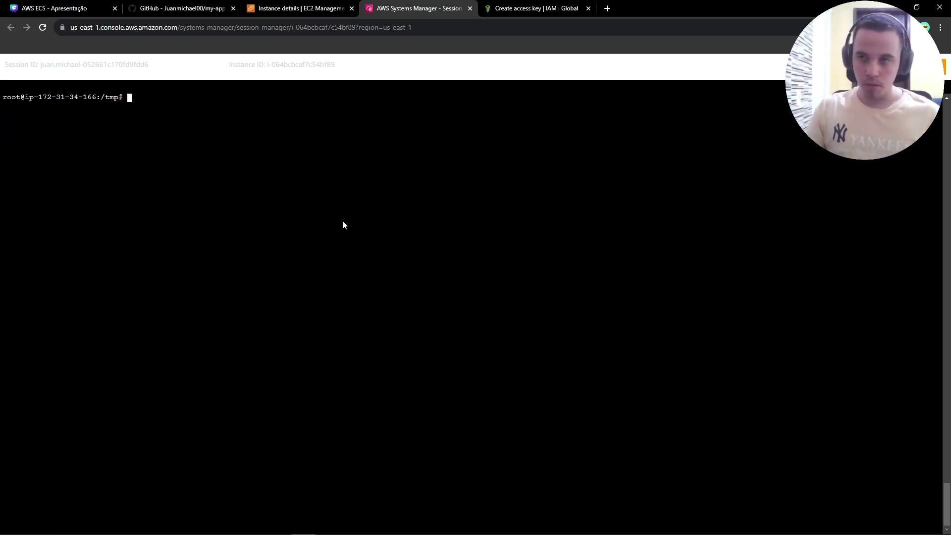
# Run git clone with the copied my-app-ecs repository URL
pyautogui.write('git clone')
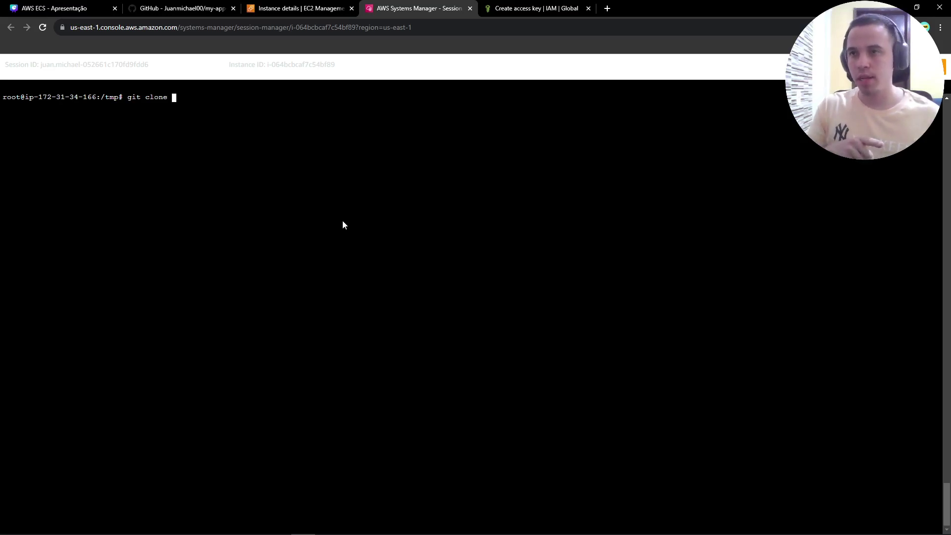
pyautogui.click(183, 8)
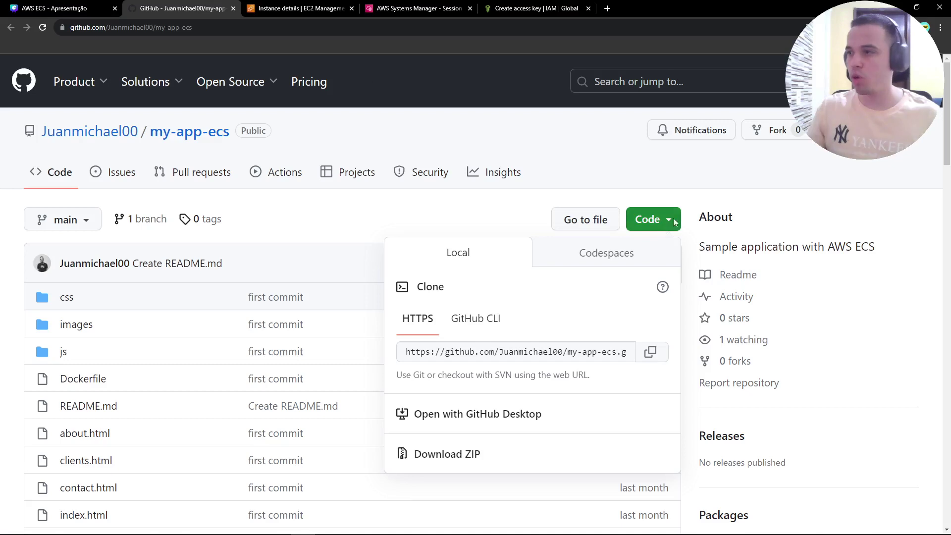
pyautogui.click(650, 351)
pyautogui.click(403, 9)
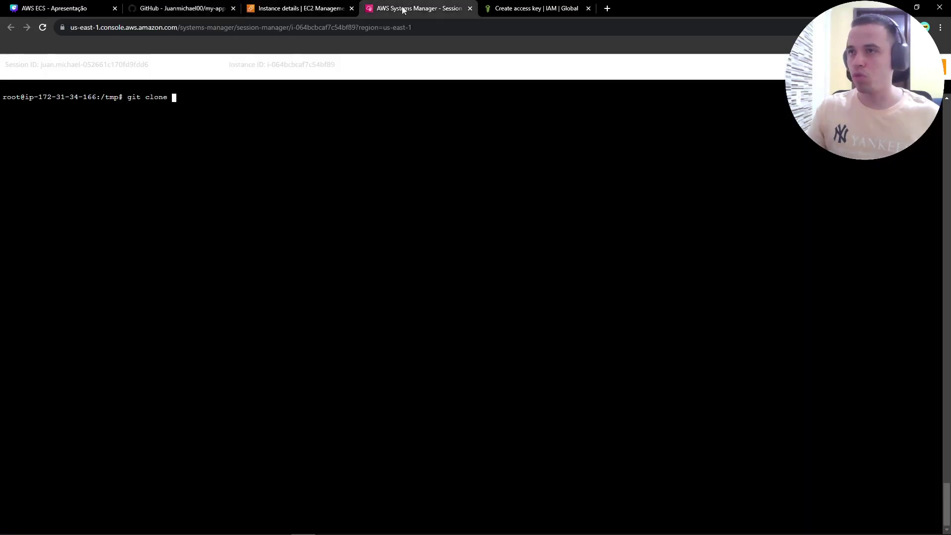
pyautogui.hotkey('ctrl', 'v')
pyautogui.press('Return')
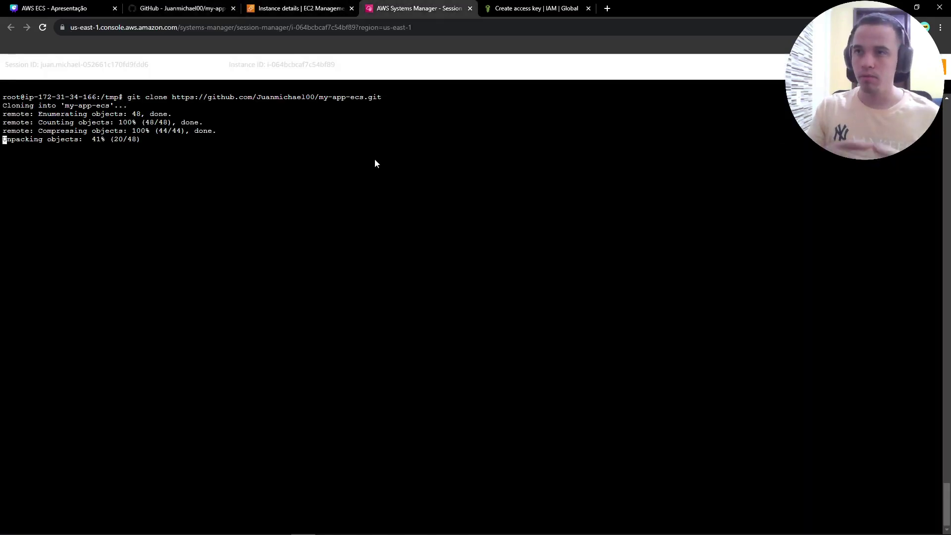
# Enter the my-app-ecs folder and list its files, highlighting Dockerfile
pyautogui.write('cd ')
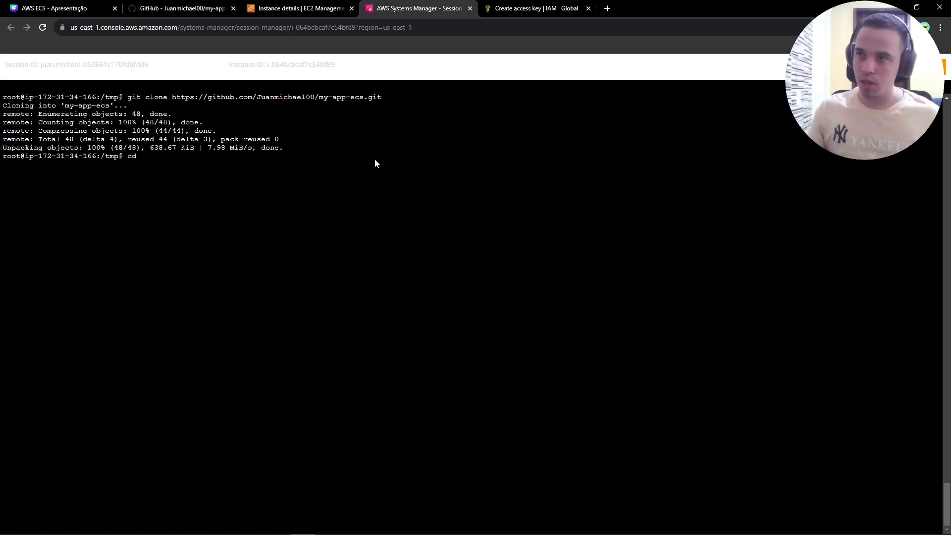
pyautogui.write('my')
pyautogui.press('Tab')
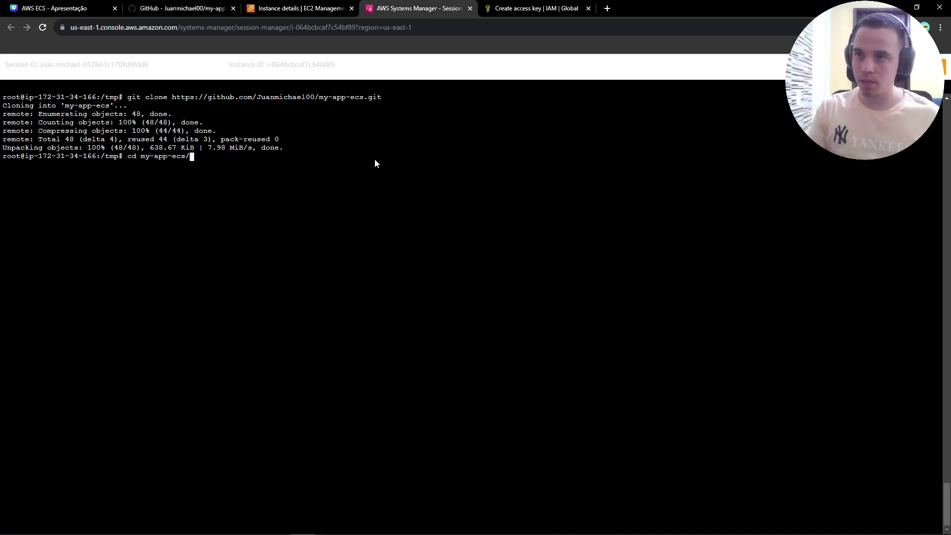
pyautogui.press('Return')
pyautogui.hotkey('ctrl', 'l')
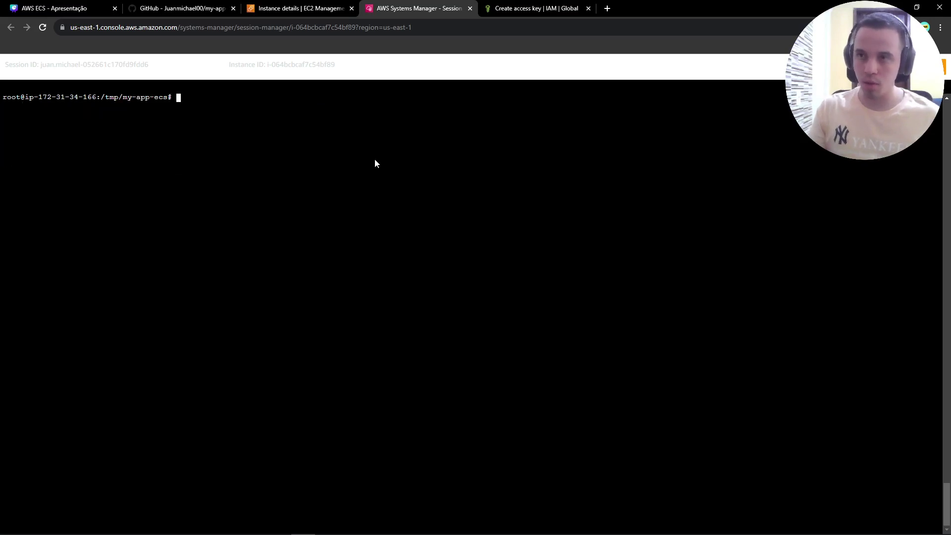
pyautogui.write('la')
pyautogui.press('Return')
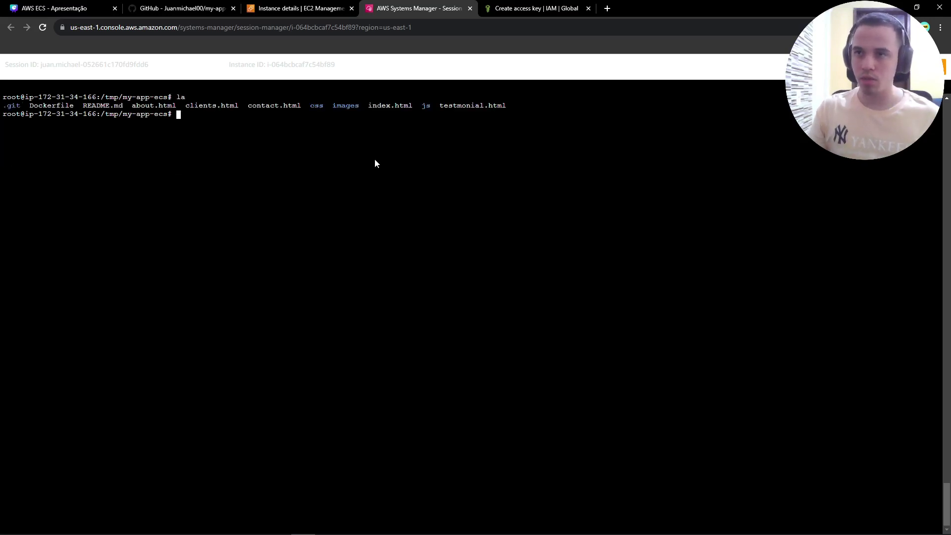
pyautogui.doubleClick(35, 108)
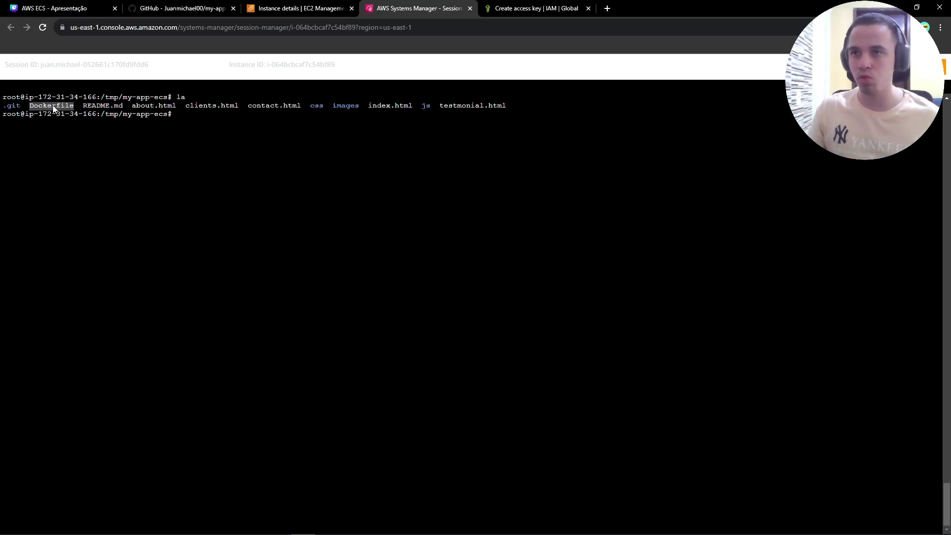
pyautogui.click(213, 8)
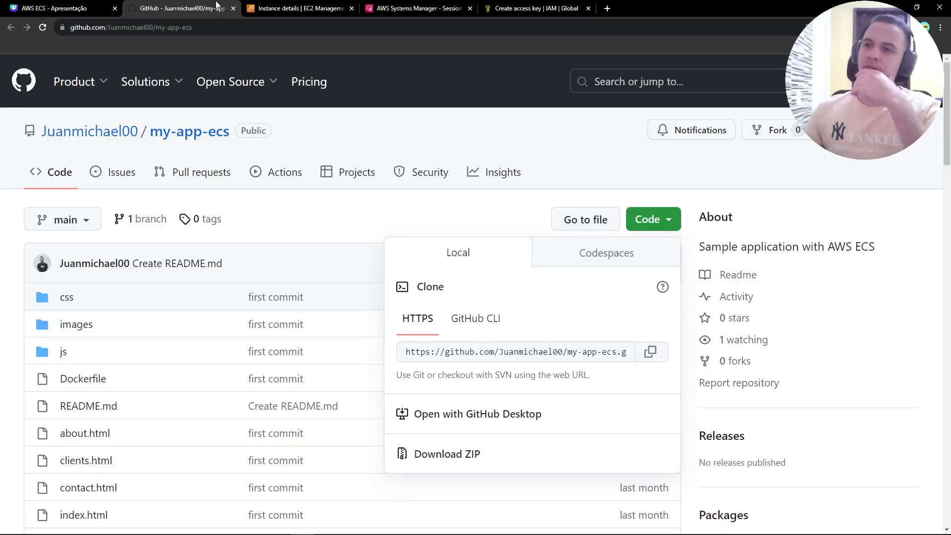
# Open the my-app-ecs Dockerfile and highlight its FROM nginx and COPY . /usr/share/nginx/html lines
pyautogui.click(333, 206)
pyautogui.scroll(-3, 365, 300)
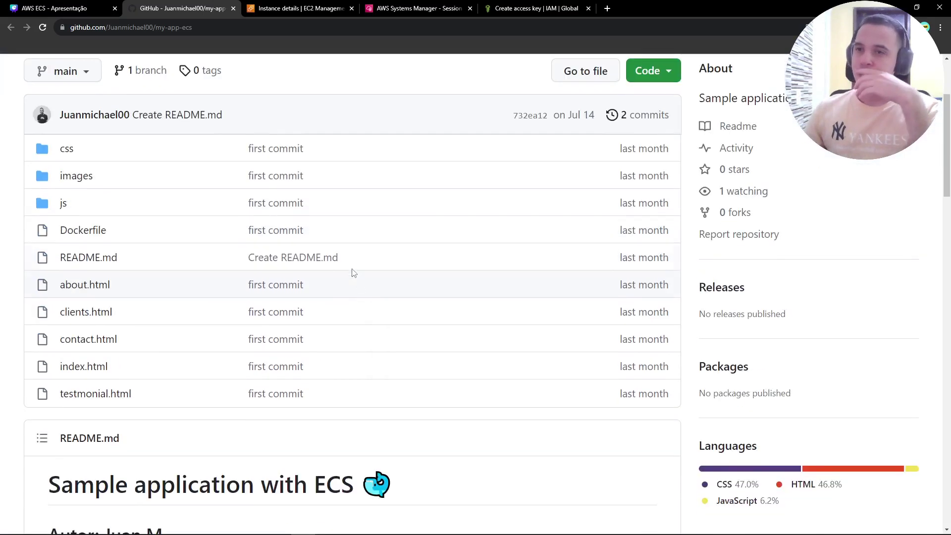
pyautogui.scroll(1, 205, 278)
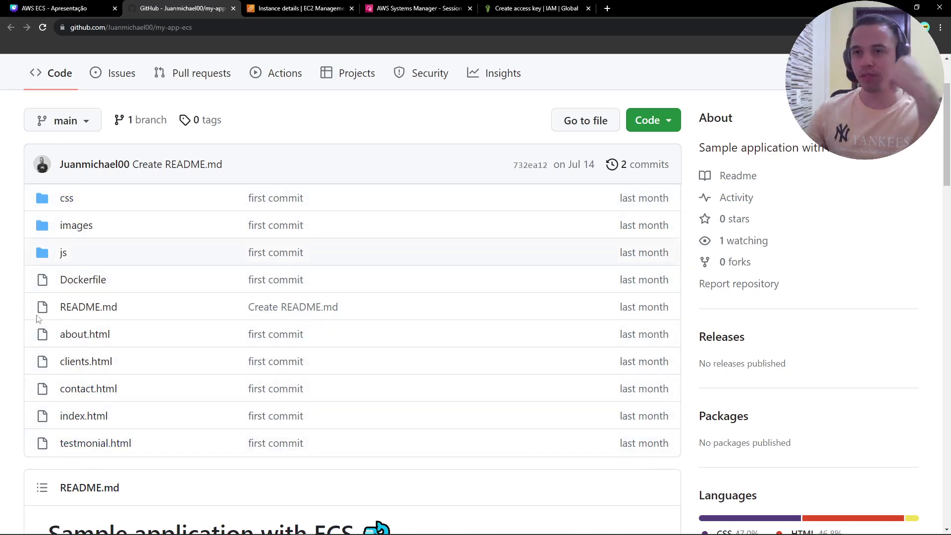
pyautogui.click(81, 281)
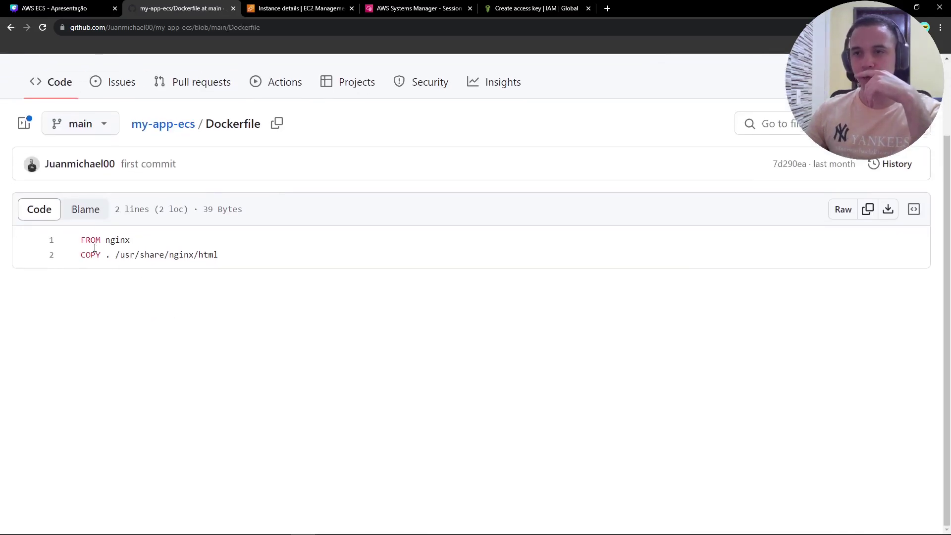
pyautogui.moveTo(91, 240); pyautogui.dragTo(130, 239)
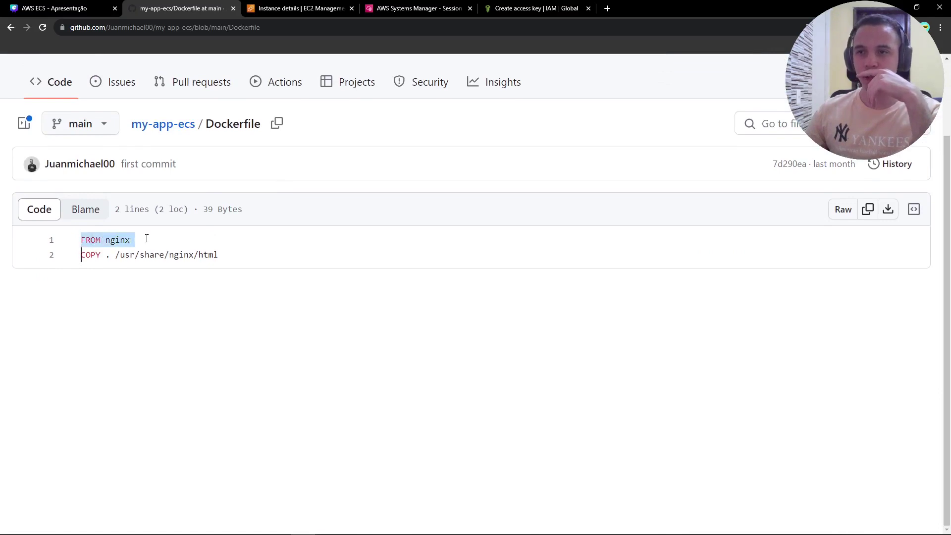
pyautogui.click(146, 238)
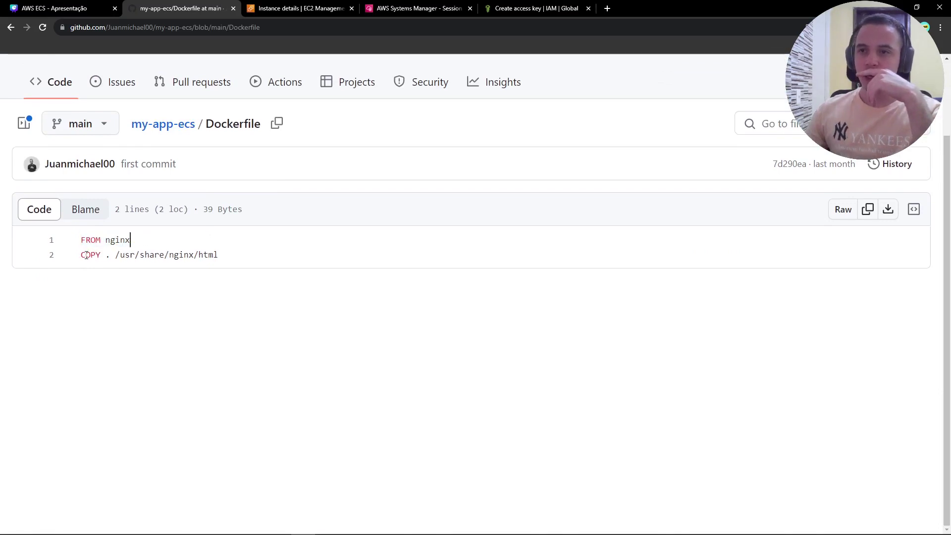
pyautogui.moveTo(87, 255); pyautogui.dragTo(105, 255)
pyautogui.click(107, 255)
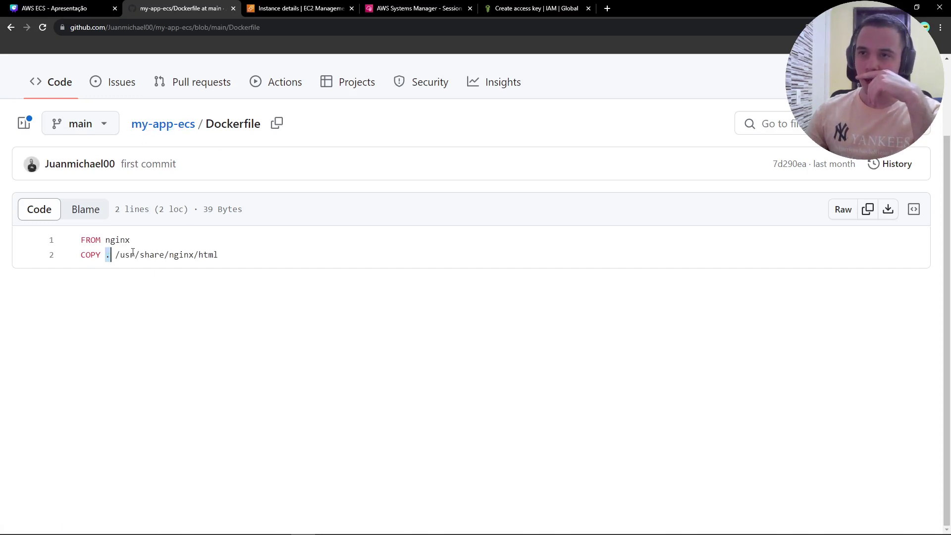
pyautogui.moveTo(115, 255); pyautogui.dragTo(222, 254)
pyautogui.click(234, 256)
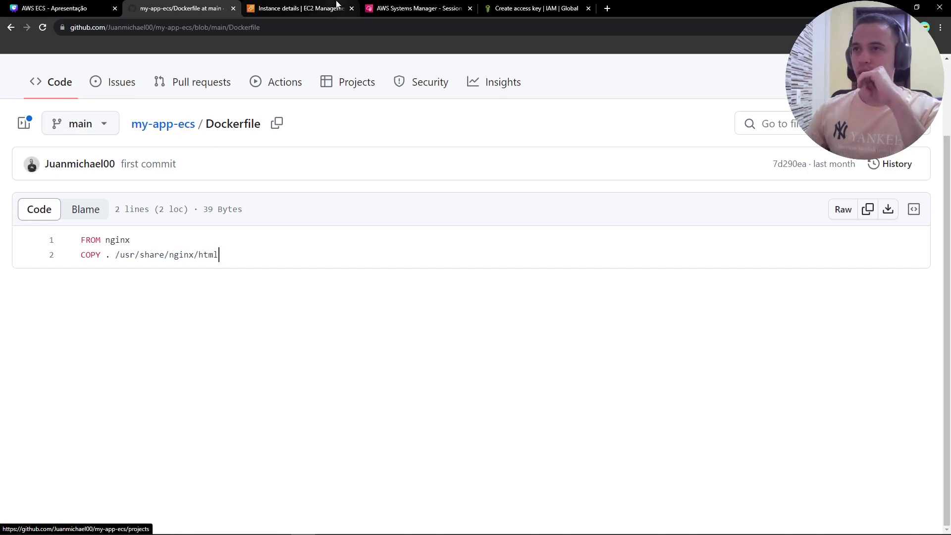
pyautogui.click(411, 7)
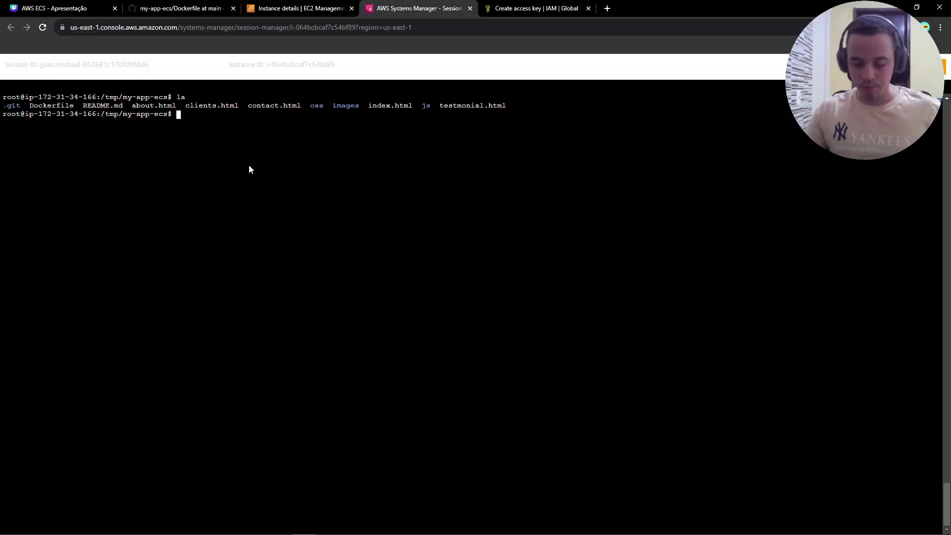
# Run docker --version, correcting the dockerr typo, to see Docker 24.0.5, then clear the screen
pyautogui.hotkey('ctrl', 'l')
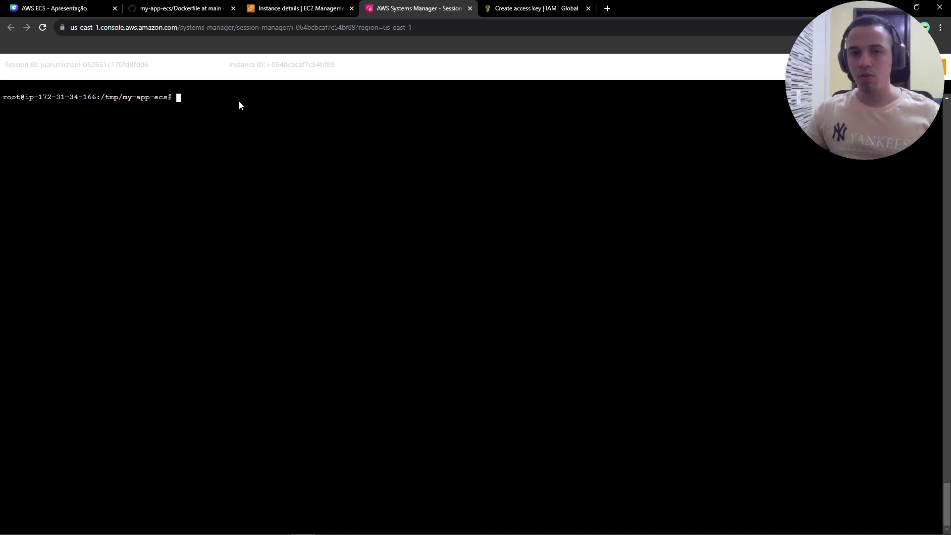
pyautogui.write('do')
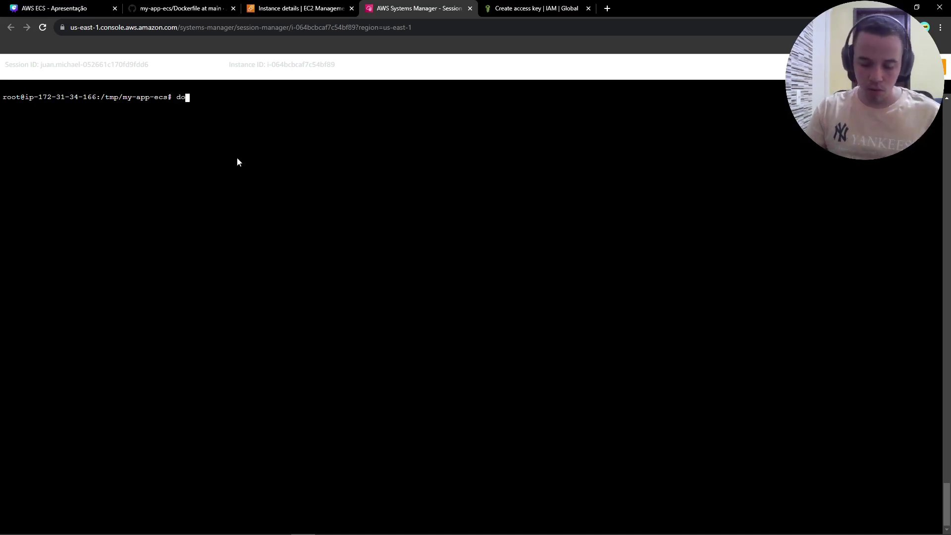
pyautogui.write('ckerr --version')
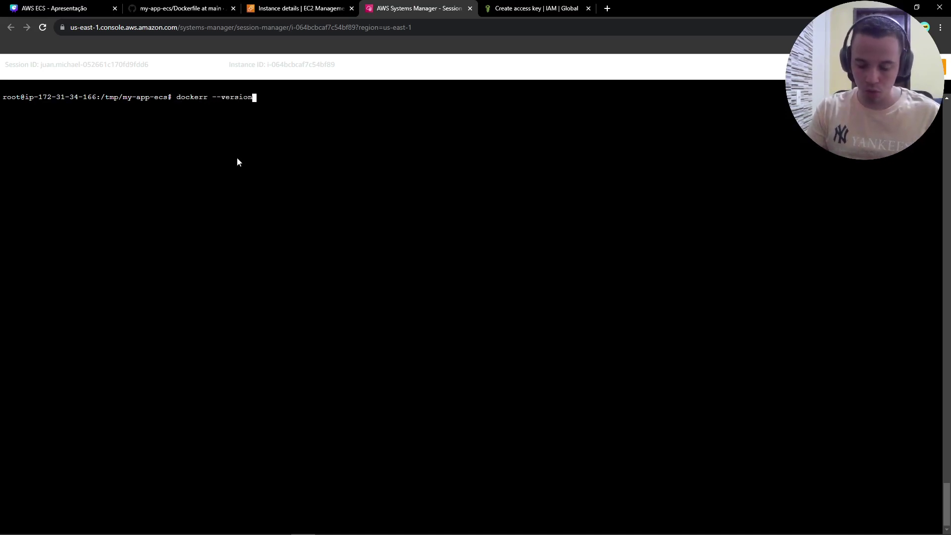
pyautogui.press('Return')
pyautogui.press('Up')
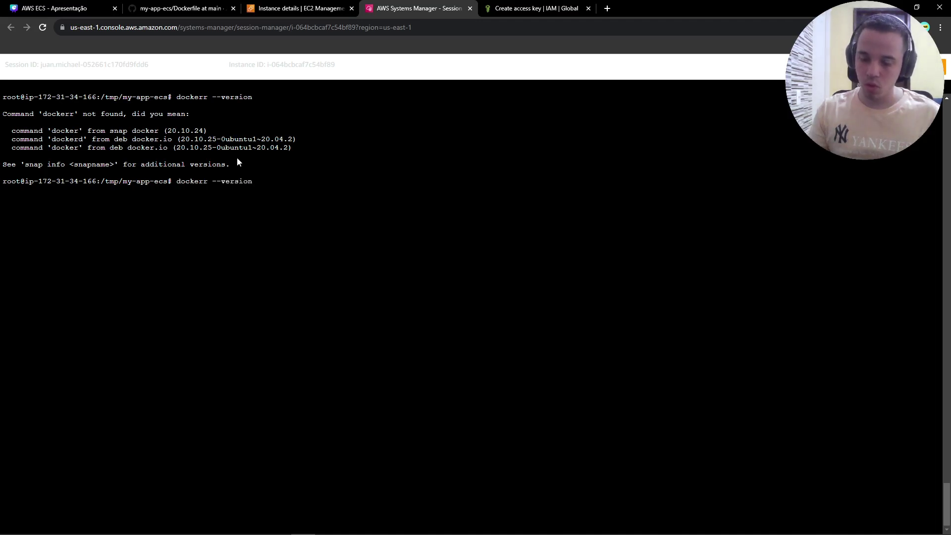
pyautogui.press('BackSpace')
pyautogui.press('Return')
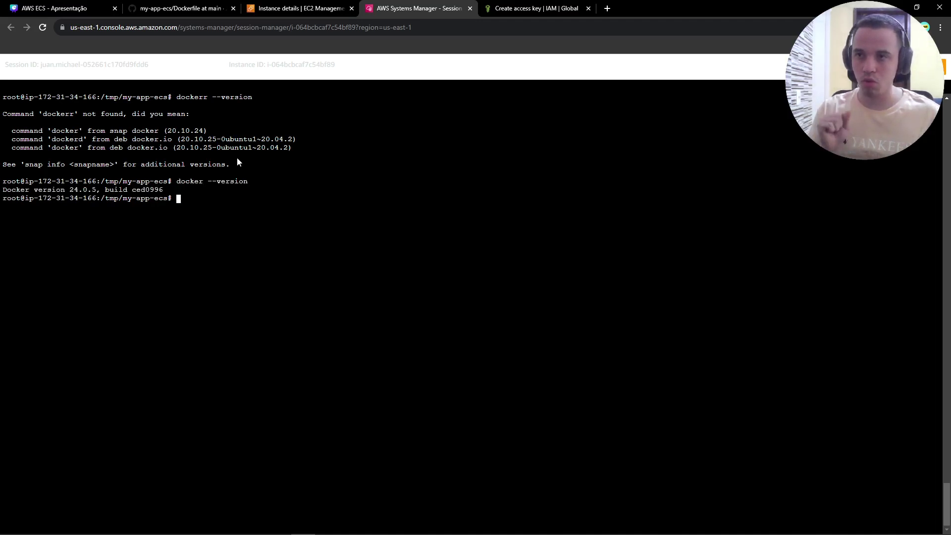
pyautogui.hotkey('ctrl', 'l')
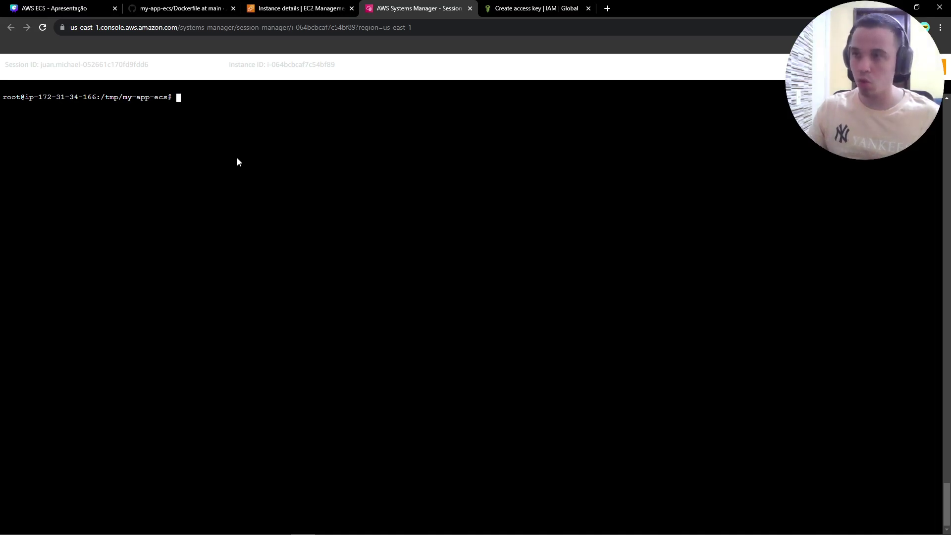
# Find Elastic Container Registry through the console search for ecr and open it
pyautogui.click(288, 10)
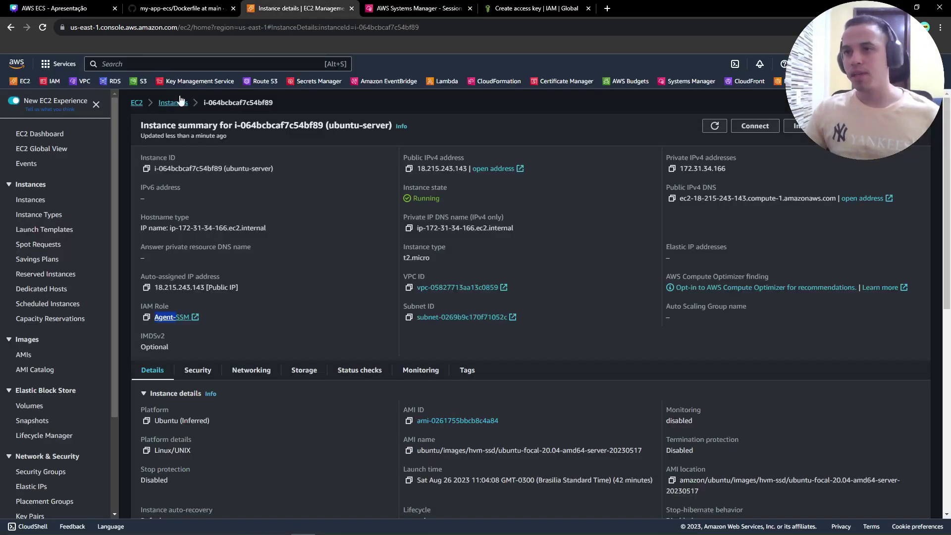
pyautogui.click(161, 64)
pyautogui.write('ecr')
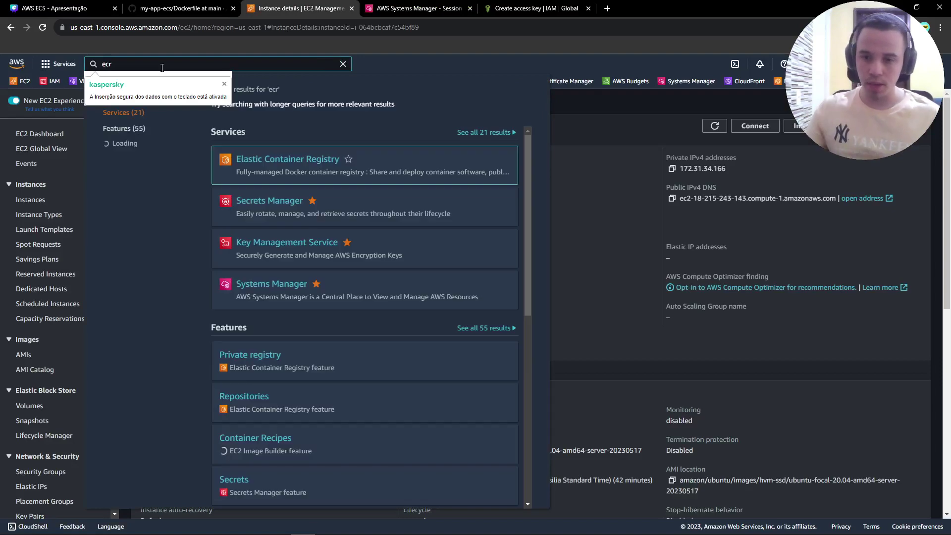
pyautogui.middleClick(288, 165)
pyautogui.click(610, 177)
pyautogui.click(416, 9)
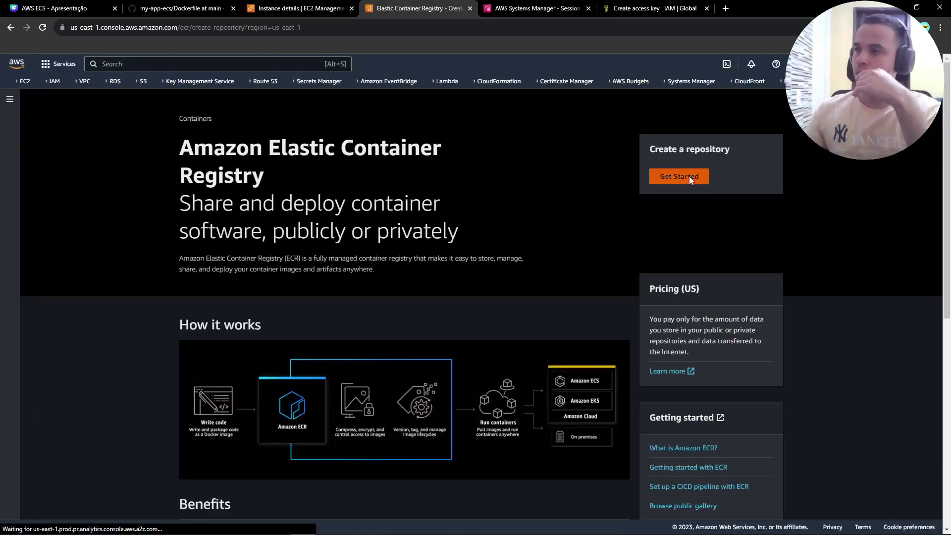
# Create the private repository app-aula and open its images page
pyautogui.click(689, 177)
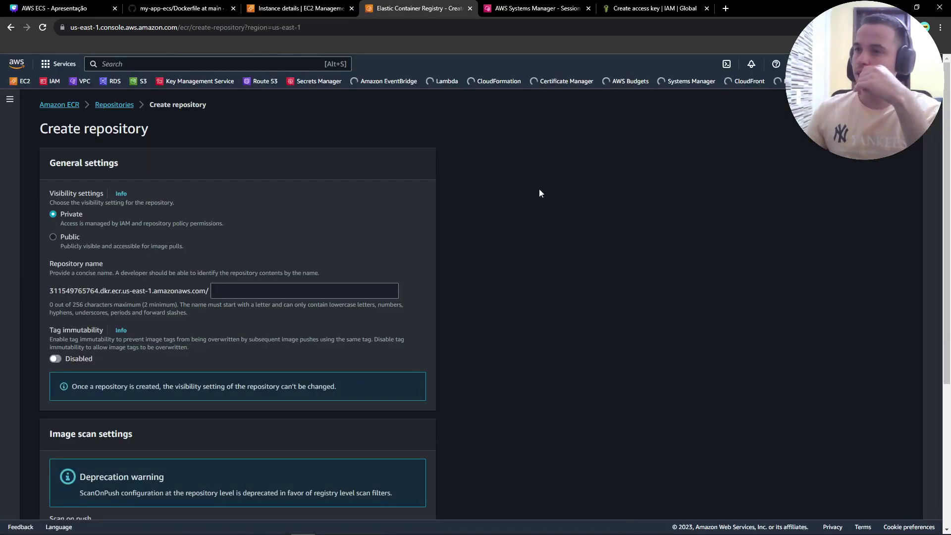
pyautogui.click(244, 291)
pyautogui.write('app-a')
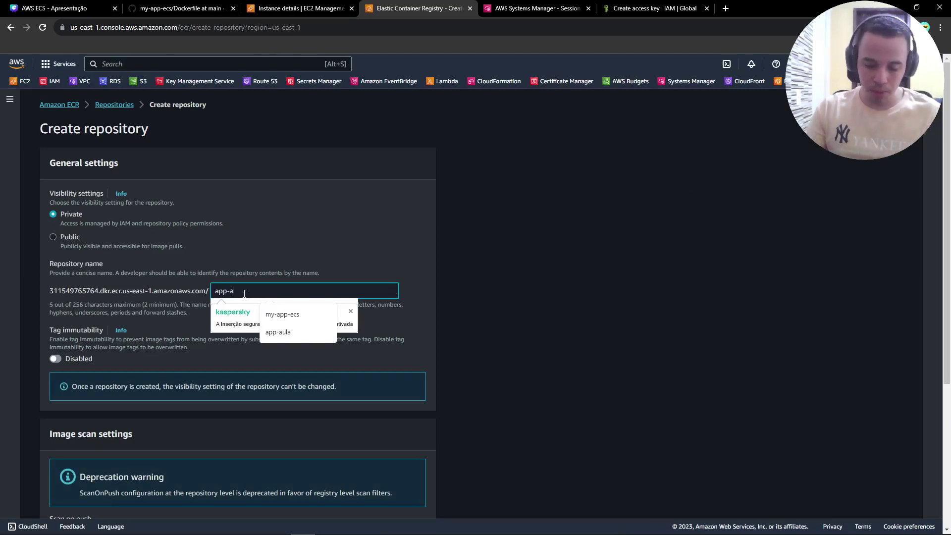
pyautogui.write('ula')
pyautogui.scroll(-4, 216, 324)
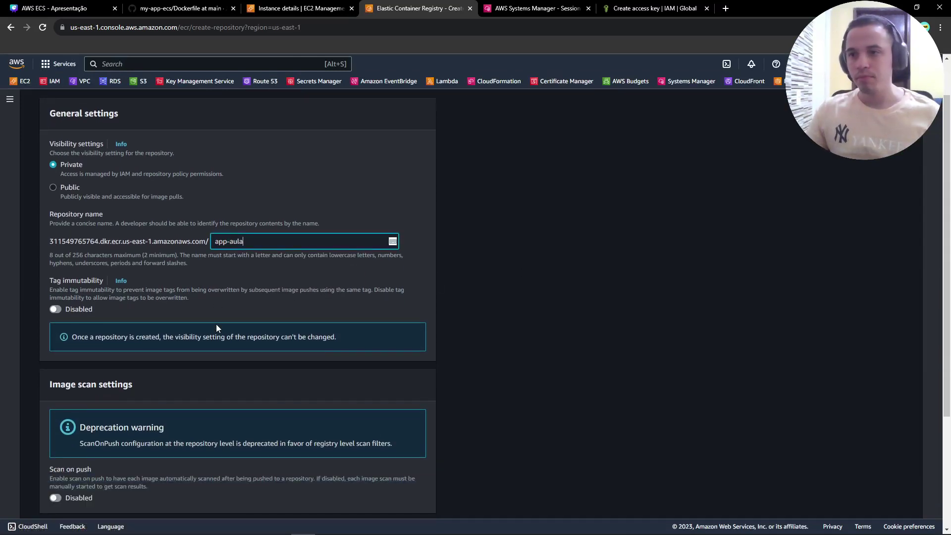
pyautogui.click(383, 504)
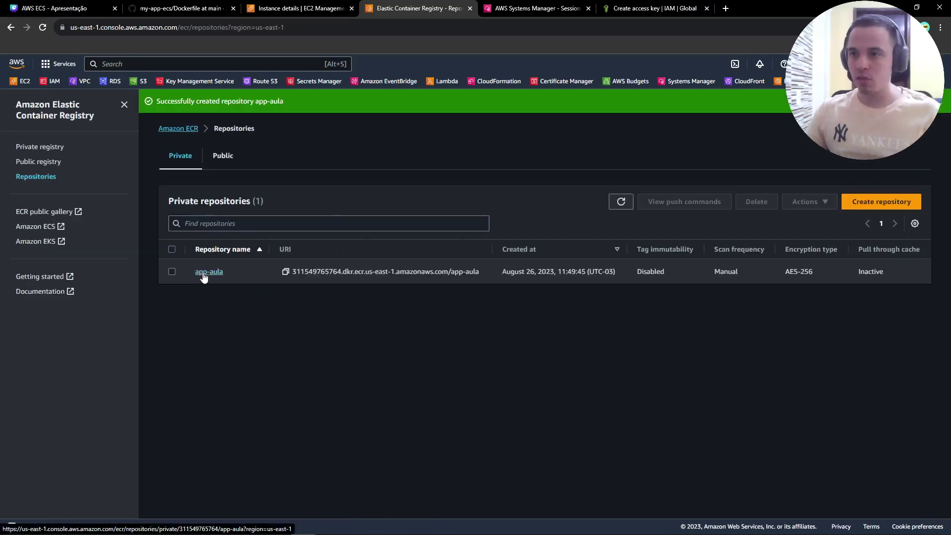
pyautogui.click(204, 273)
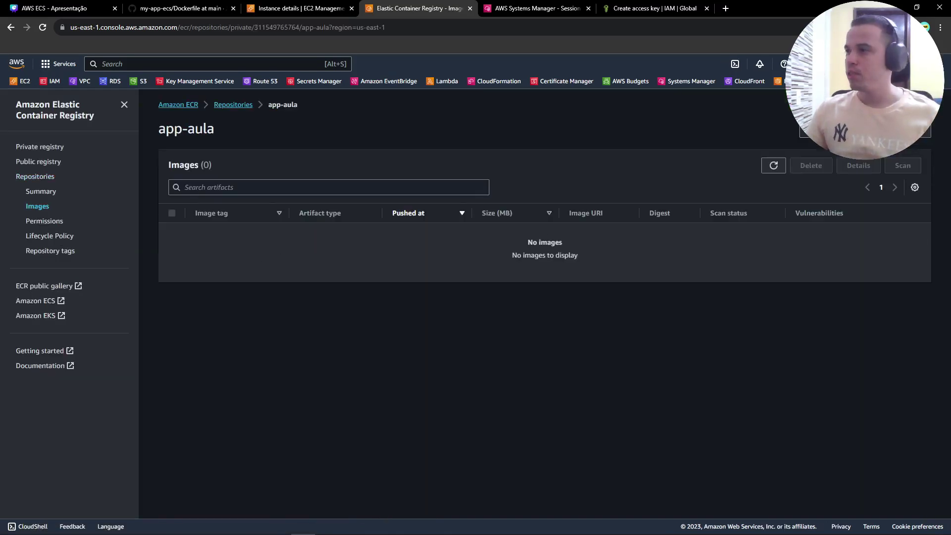
# Log Docker in to ECR by running app-aula's step 1 login command in the terminal
pyautogui.click(865, 130)
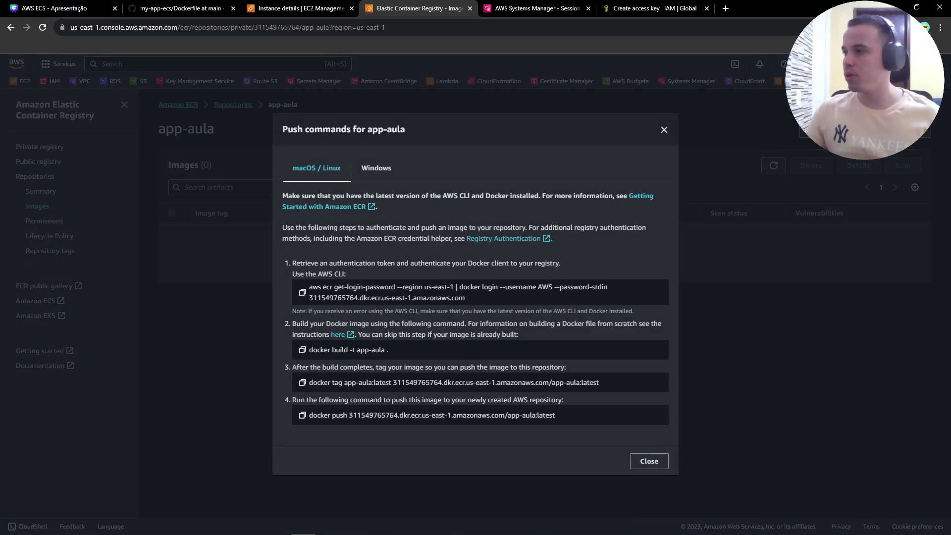
pyautogui.moveTo(293, 261); pyautogui.dragTo(415, 261)
pyautogui.click(302, 292)
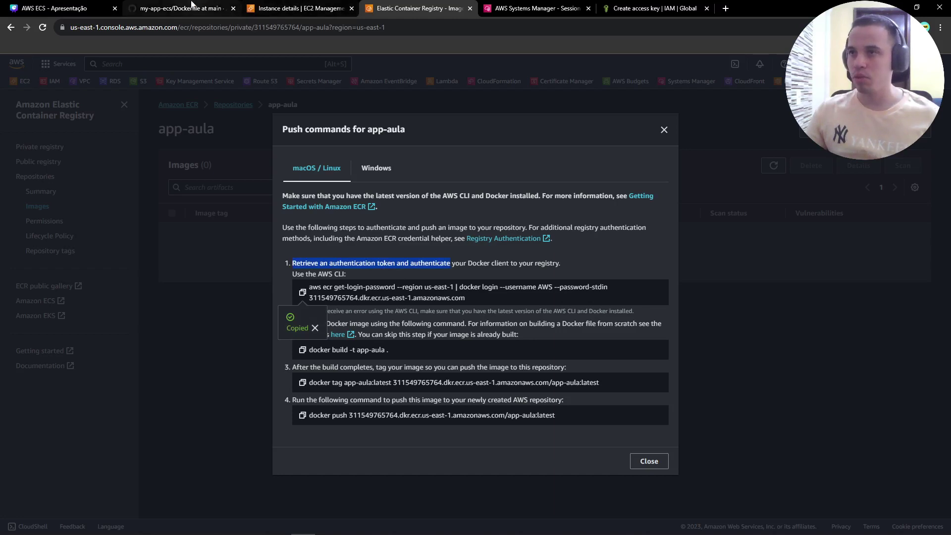
pyautogui.click(529, 6)
pyautogui.hotkey('ctrl', 'v')
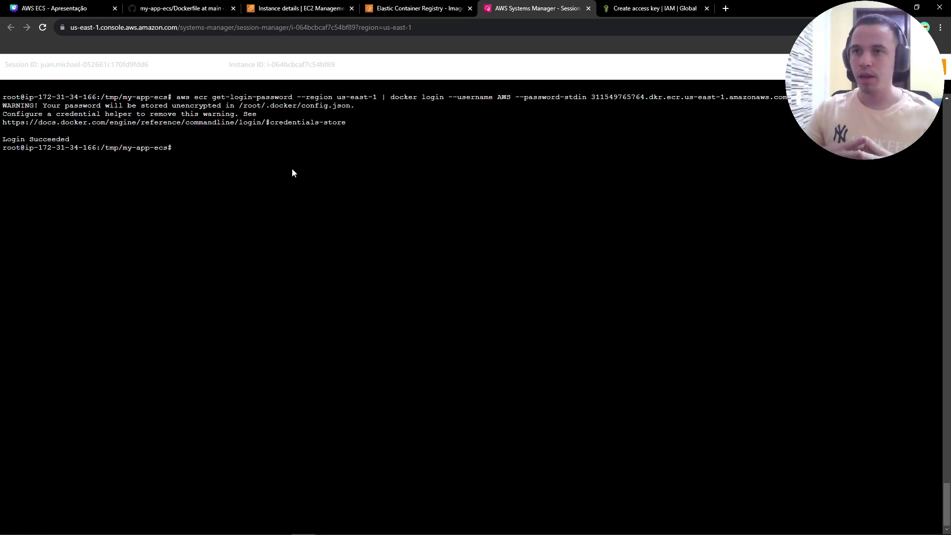
pyautogui.moveTo(8, 130); pyautogui.dragTo(70, 140)
pyautogui.click(281, 185)
pyautogui.hotkey('ctrl', 'l')
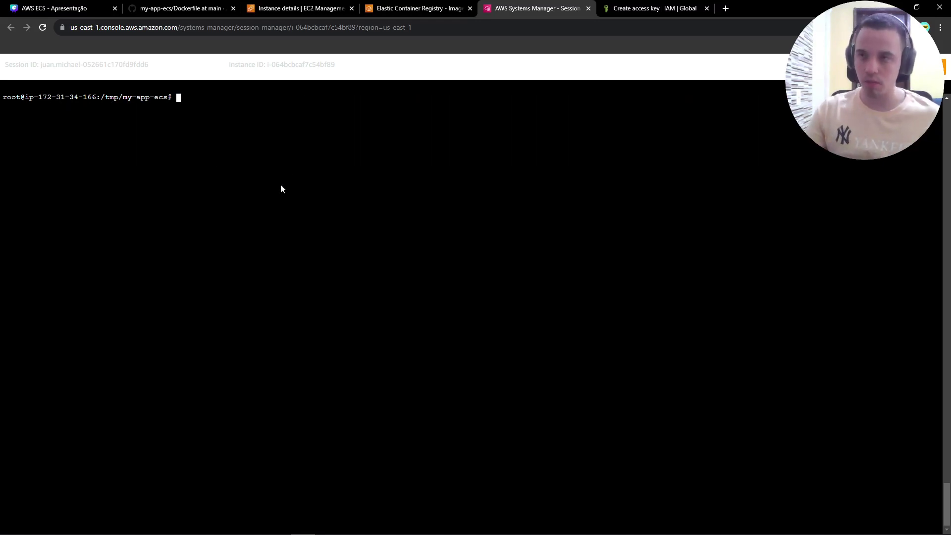
# Copy the docker build command from the app-aula push commands
pyautogui.click(399, 4)
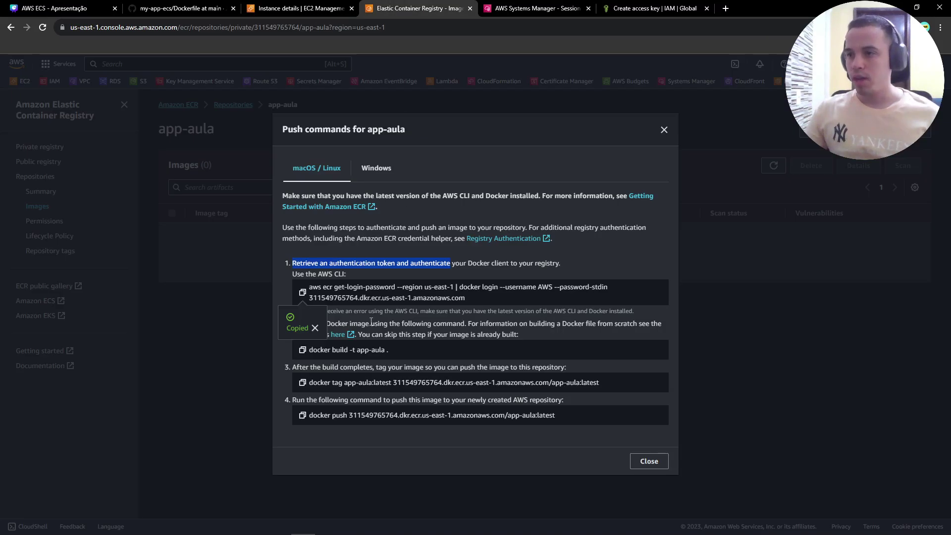
pyautogui.click(289, 290)
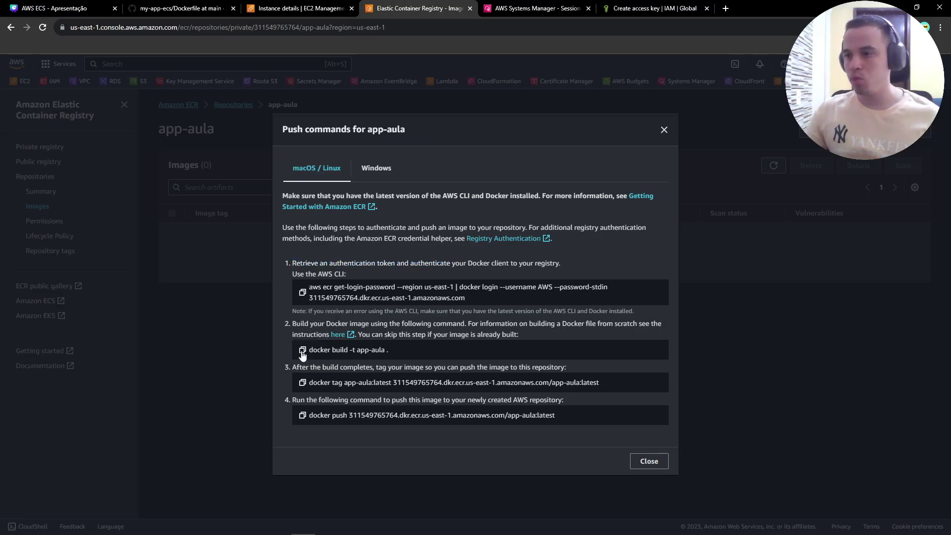
pyautogui.click(302, 350)
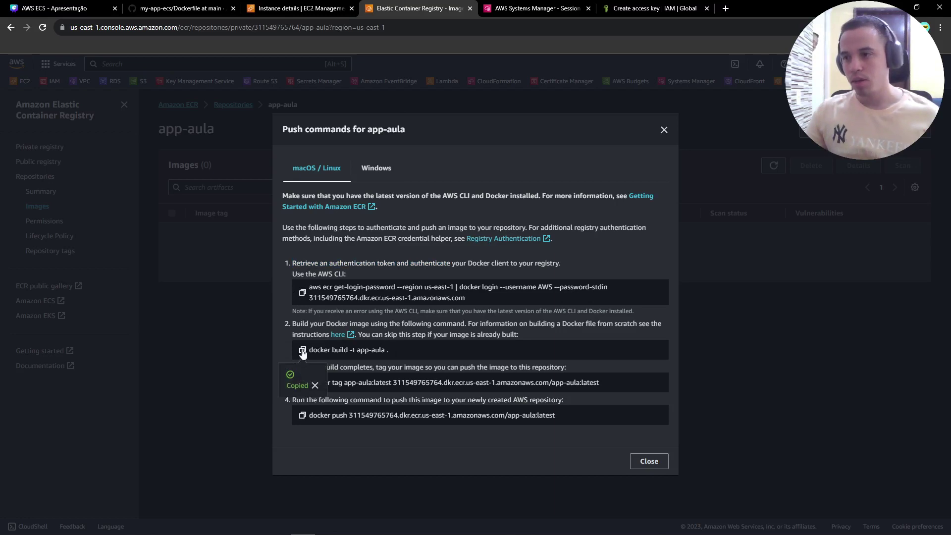
pyautogui.click(571, 5)
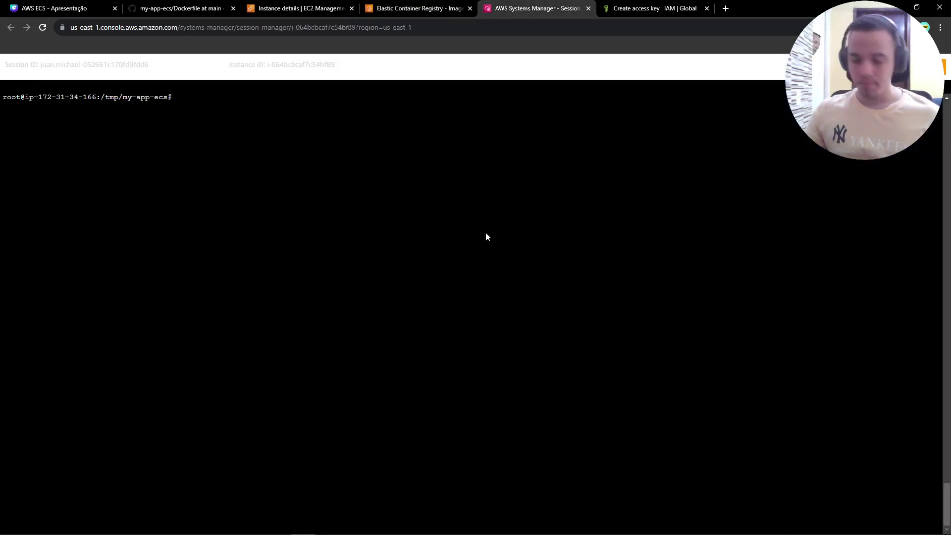
# Run the pasted docker build command with the image tagged app-aula:v1
pyautogui.hotkey('ctrl', 'v')
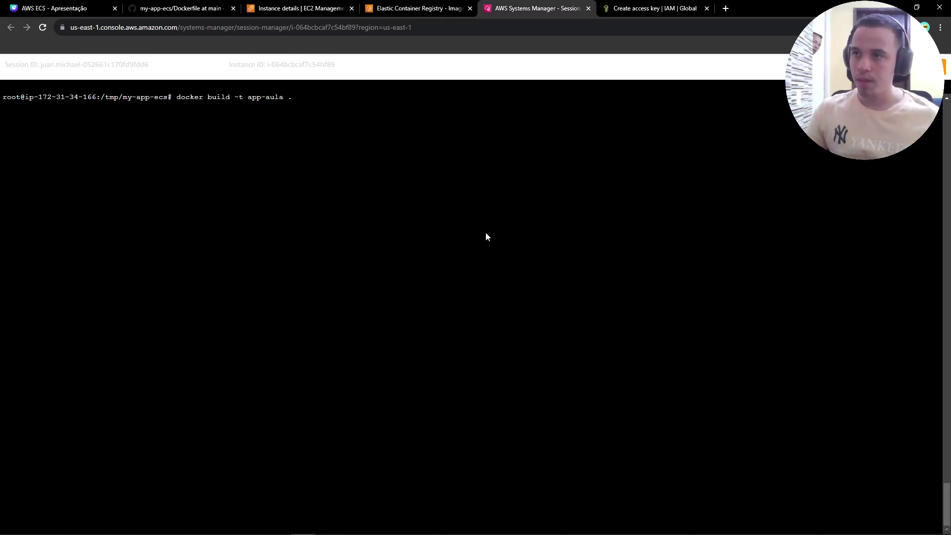
pyautogui.press('Left')
pyautogui.press('Left')
pyautogui.press('Left')
pyautogui.press('Right')
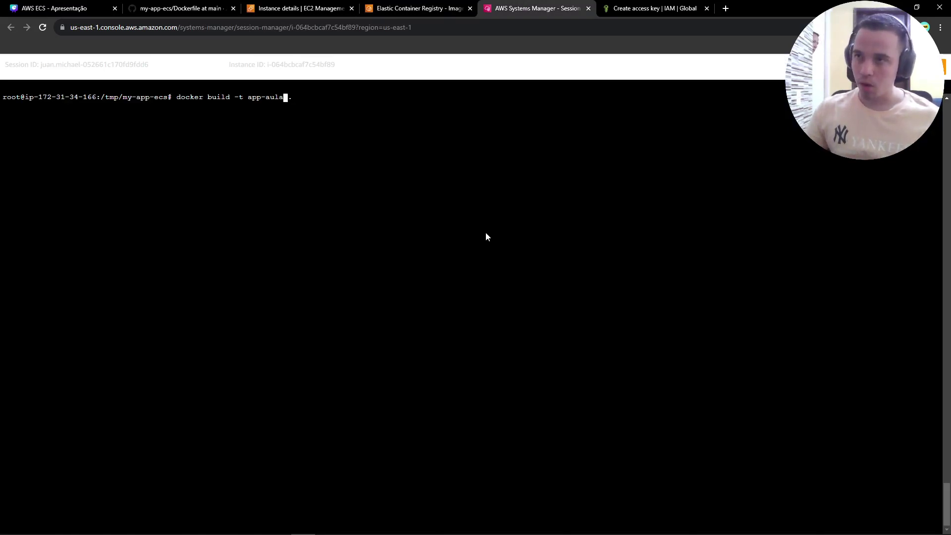
pyautogui.write(':v1')
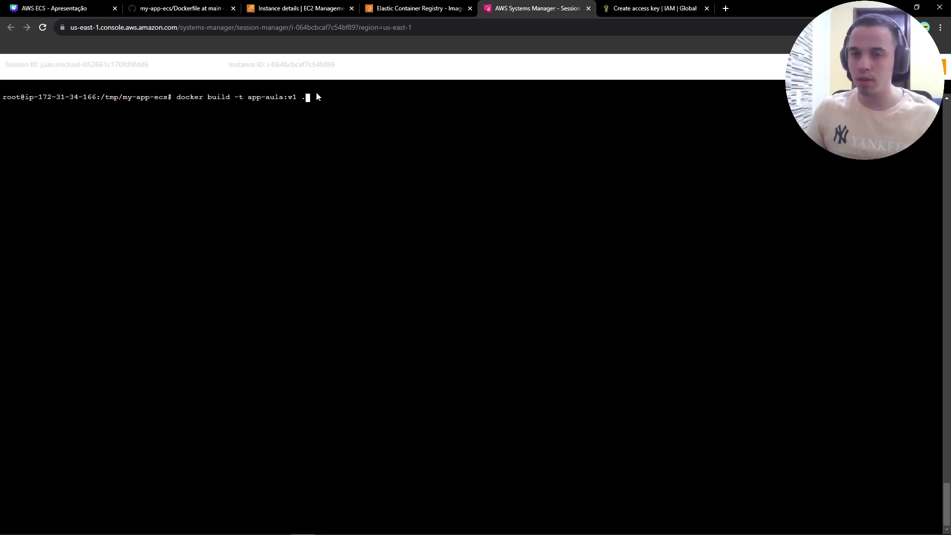
pyautogui.press('Return')
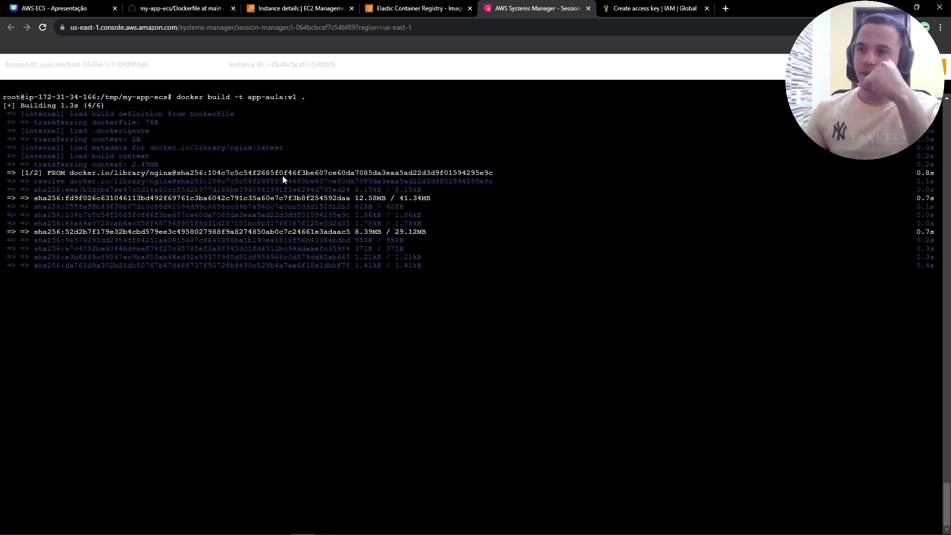
# Copy the docker tag command from the ECR push instructions
pyautogui.click(461, 7)
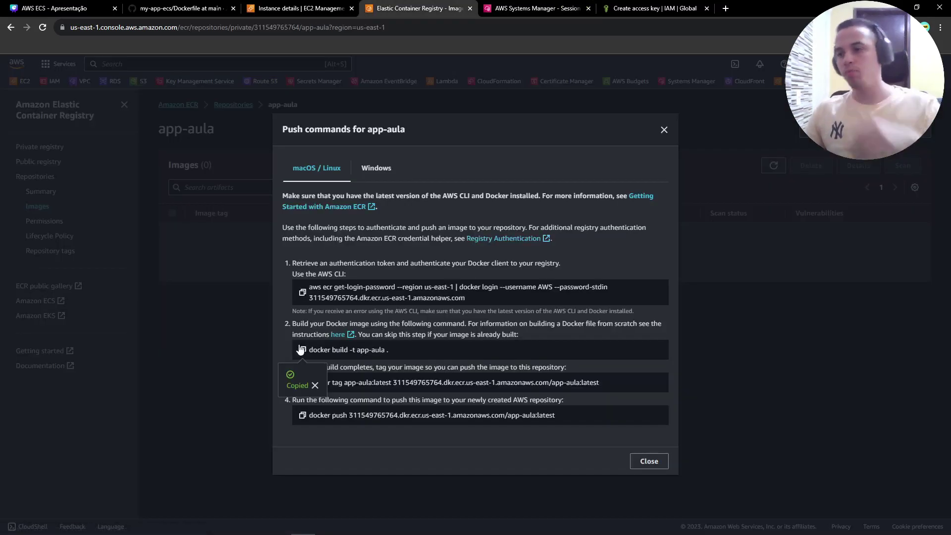
pyautogui.click(302, 383)
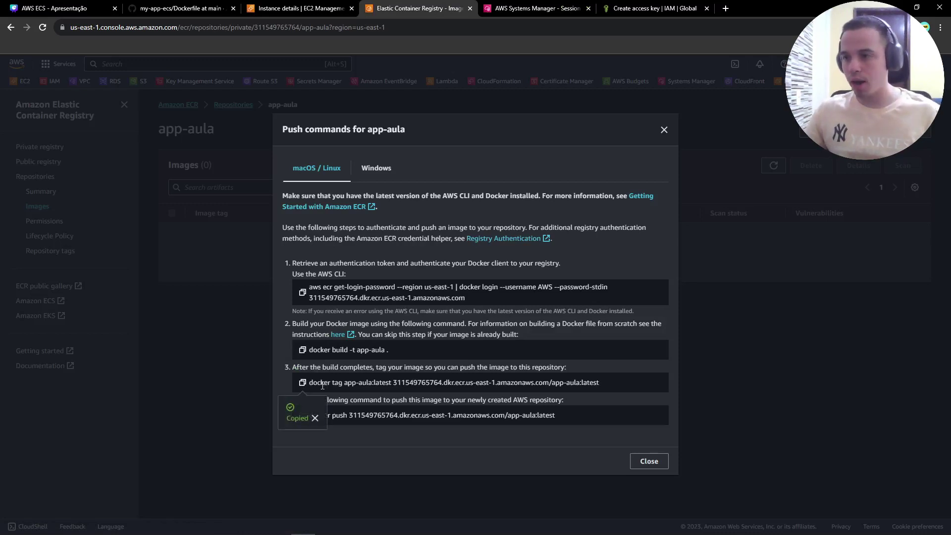
pyautogui.moveTo(297, 366); pyautogui.dragTo(448, 370)
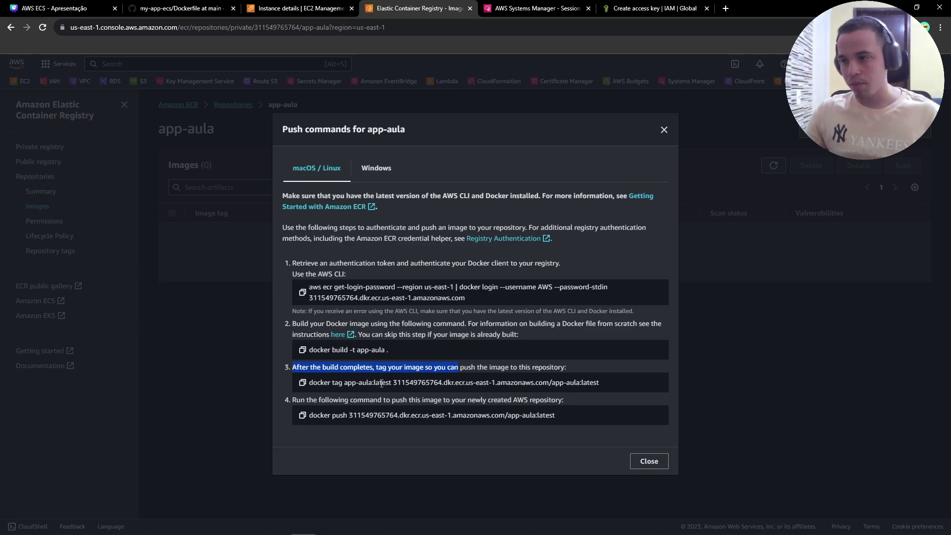
pyautogui.click(302, 382)
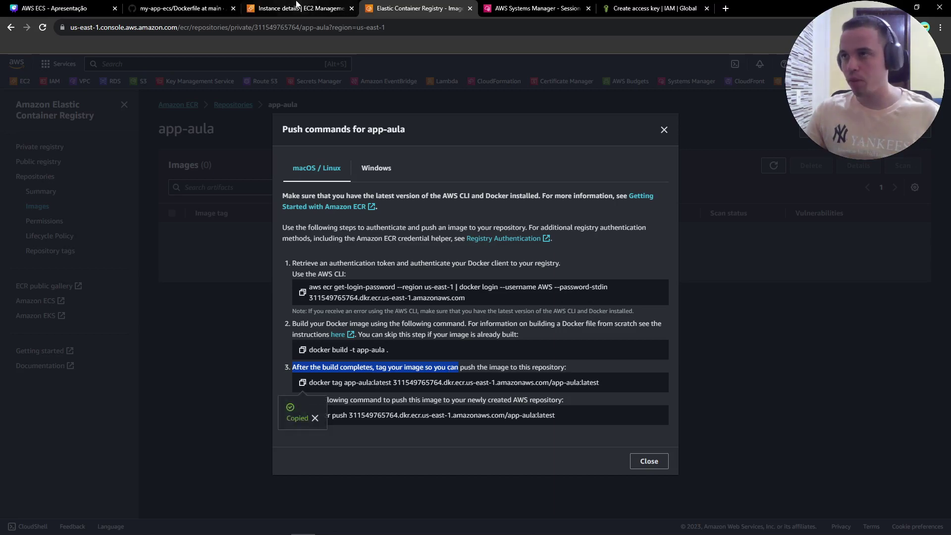
# Run 'docker image ls' and confirm app-aula:v1 is listed at 189MB
pyautogui.click(535, 8)
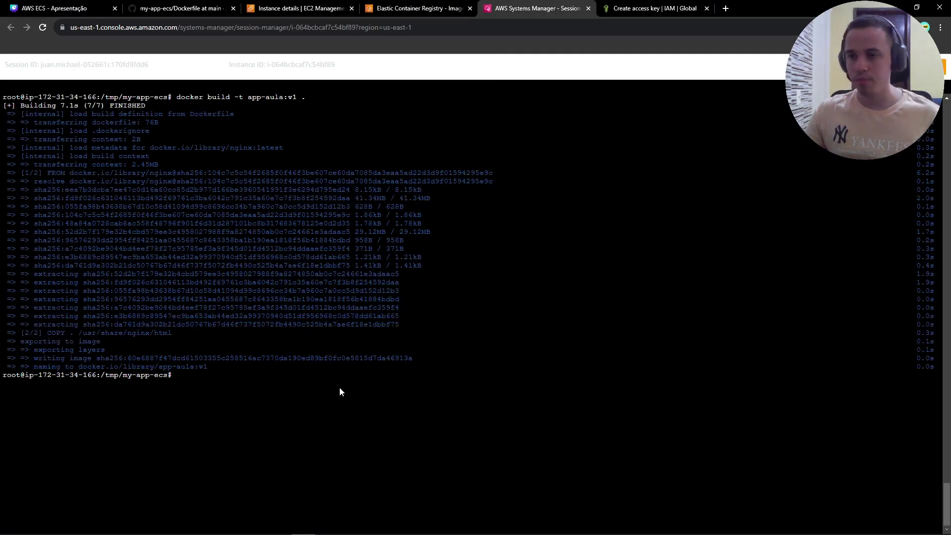
pyautogui.write('doc')
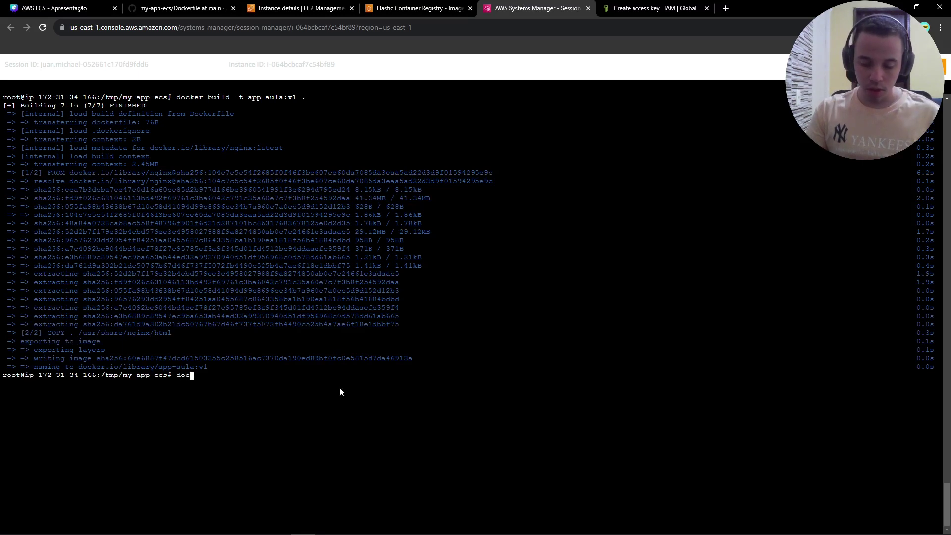
pyautogui.write('ker image ls')
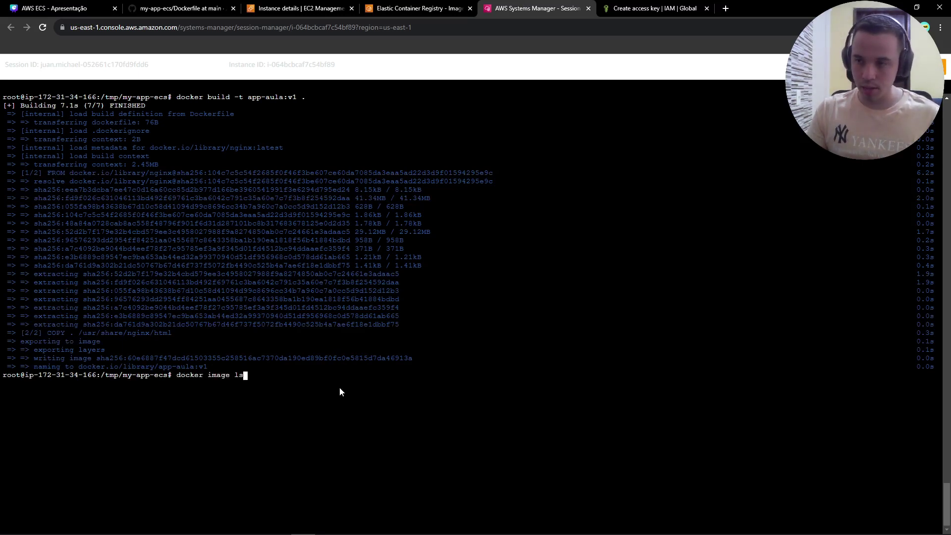
pyautogui.press('Return')
pyautogui.doubleClick(12, 394)
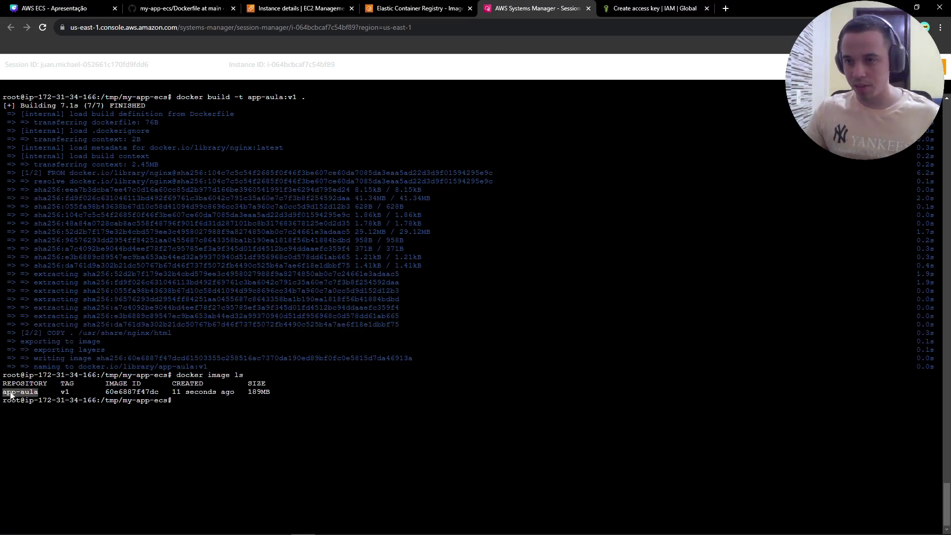
pyautogui.click(63, 394)
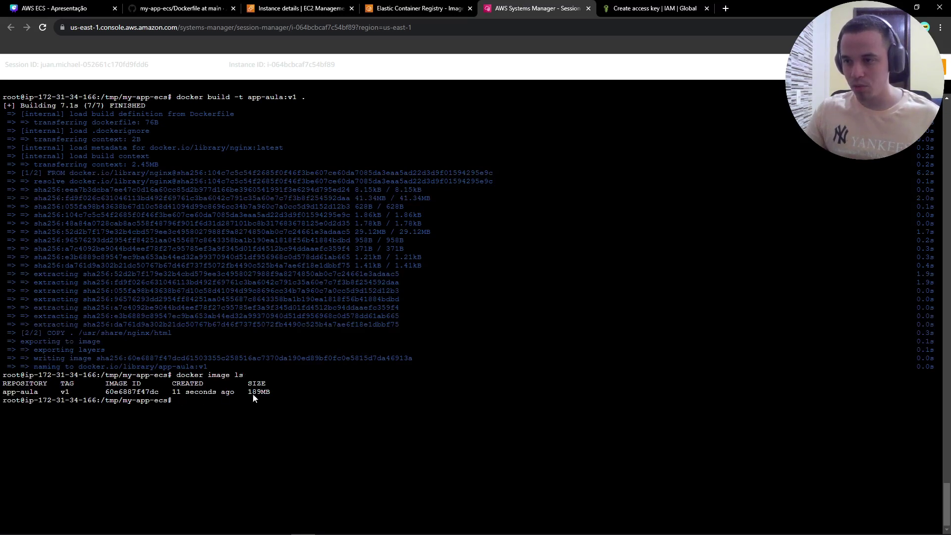
pyautogui.moveTo(248, 394); pyautogui.dragTo(253, 393)
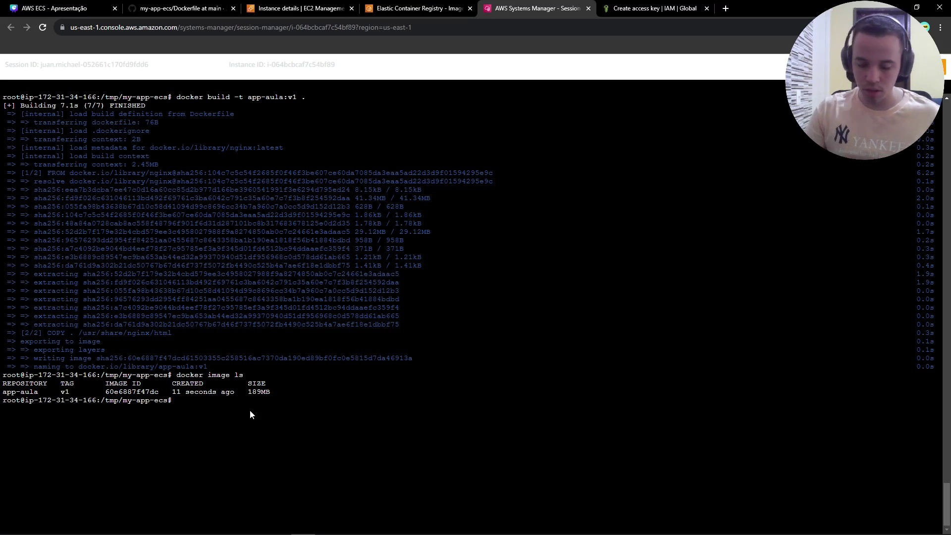
# Tag app-aula:v1 with the ECR repository name, changing both tags from latest to v1
pyautogui.hotkey('ctrl', 'l')
pyautogui.hotkey('ctrl', 'v')
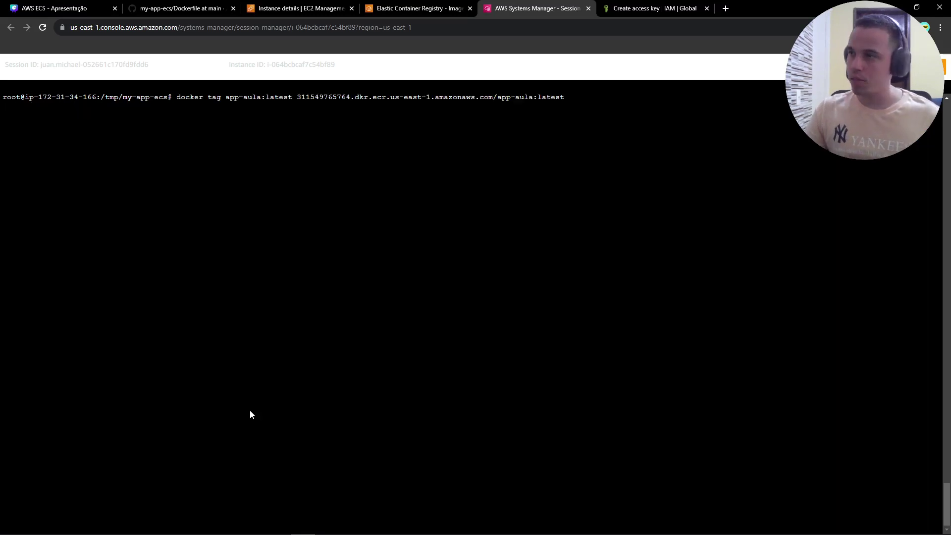
pyautogui.press('BackSpace')
pyautogui.press('BackSpace')
pyautogui.press('BackSpace')
pyautogui.press('BackSpace')
pyautogui.press('BackSpace')
pyautogui.press('BackSpace')
pyautogui.press('BackSpace')
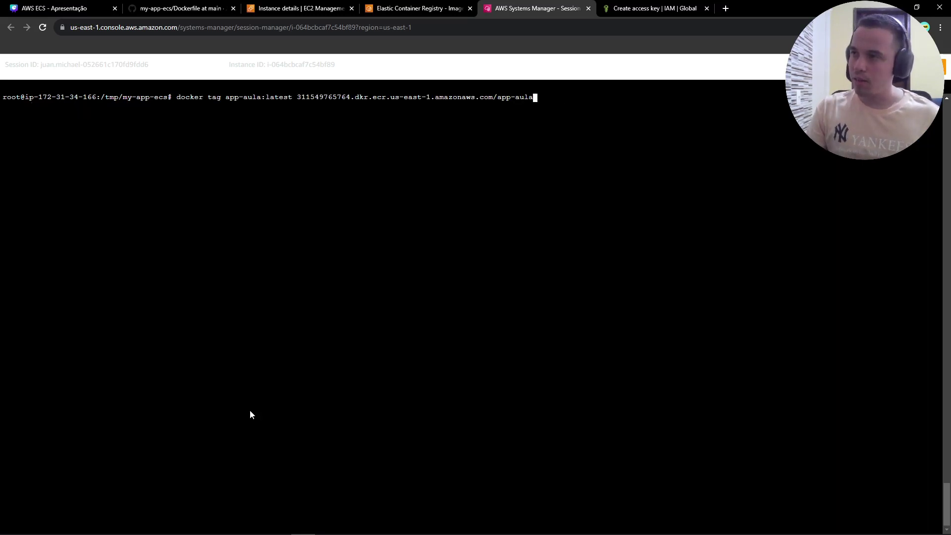
pyautogui.write(':v1')
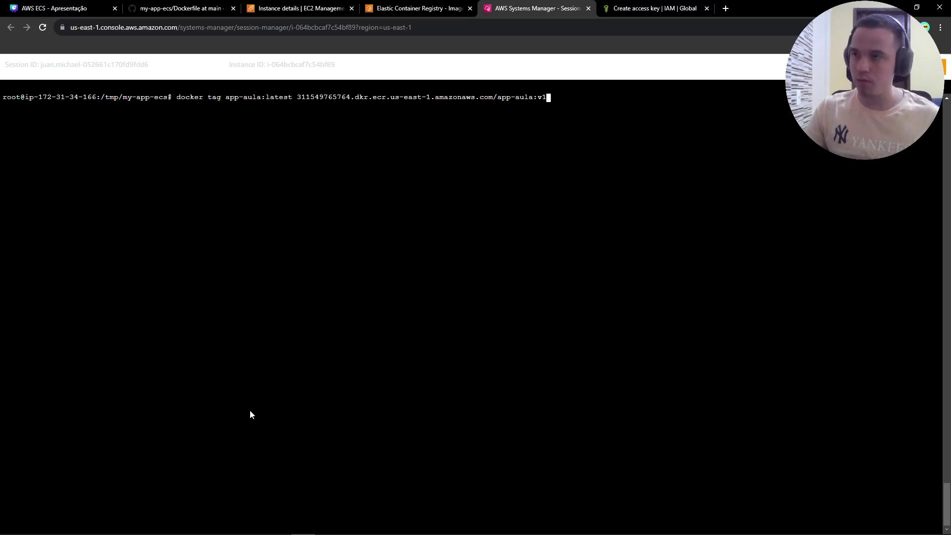
pyautogui.press('Left')
pyautogui.press('Left')
pyautogui.press('Left')
pyautogui.press('Left')
pyautogui.press('Left')
pyautogui.press('Left')
pyautogui.press('Left')
pyautogui.press('Left')
pyautogui.press('Left')
pyautogui.press('Left')
pyautogui.press('Left')
pyautogui.press('Left')
pyautogui.press('Left')
pyautogui.press('Left')
pyautogui.press('Left')
pyautogui.press('Left')
pyautogui.press('Left')
pyautogui.press('Left')
pyautogui.press('Left')
pyautogui.press('Left')
pyautogui.press('Left')
pyautogui.press('Left')
pyautogui.press('Left')
pyautogui.press('Left')
pyautogui.press('Left')
pyautogui.press('Left')
pyautogui.press('Left')
pyautogui.press('Left')
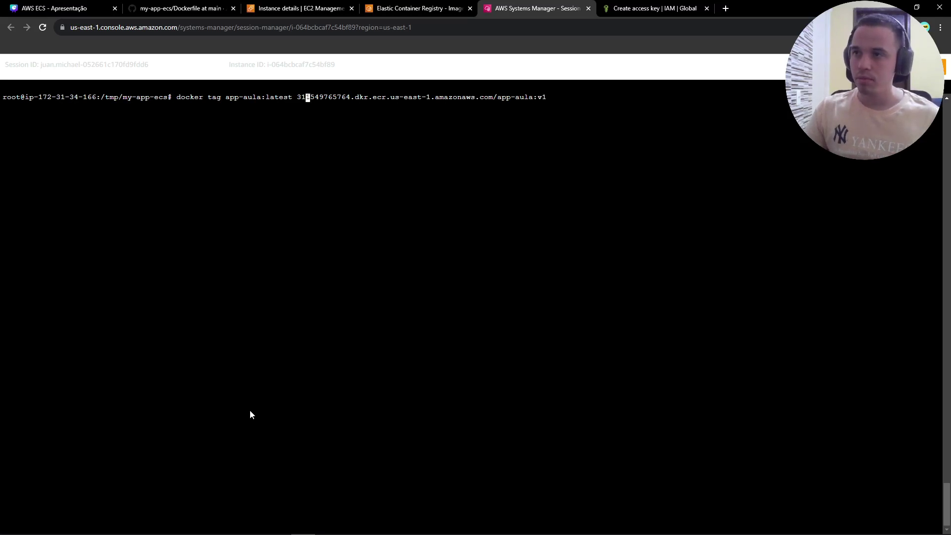
pyautogui.press('Right')
pyautogui.press('Right')
pyautogui.press('BackSpace')
pyautogui.press('BackSpace')
pyautogui.press('BackSpace')
pyautogui.press('BackSpace')
pyautogui.press('BackSpace')
pyautogui.press('BackSpace')
pyautogui.press('BackSpace')
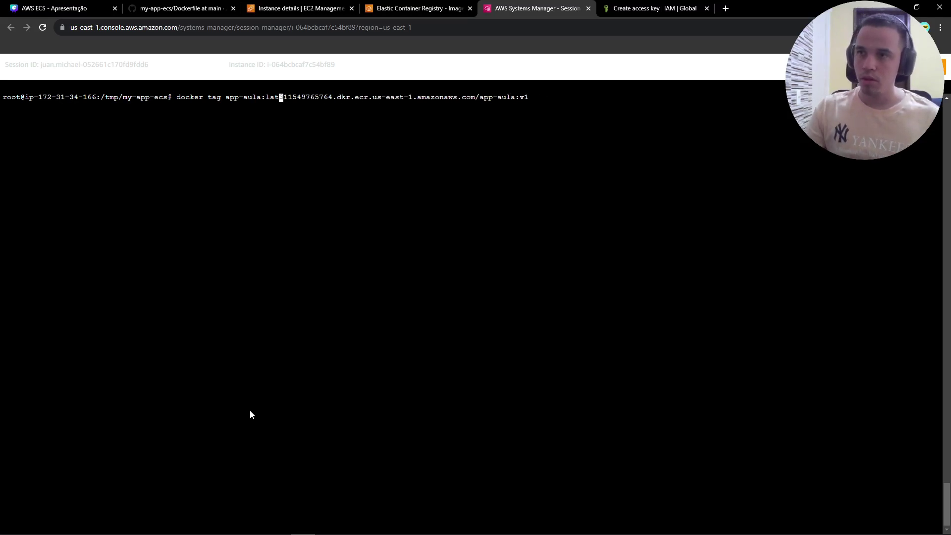
pyautogui.write('v1')
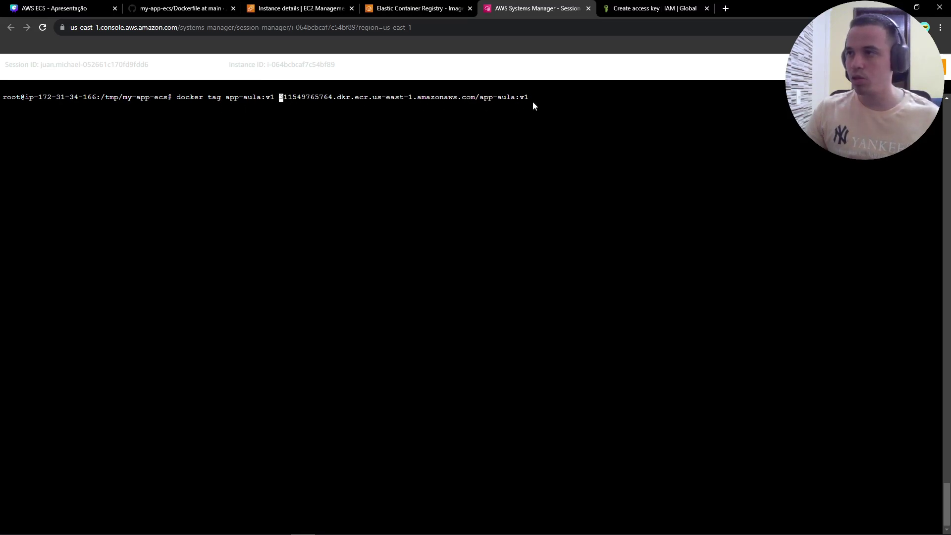
pyautogui.press('Return')
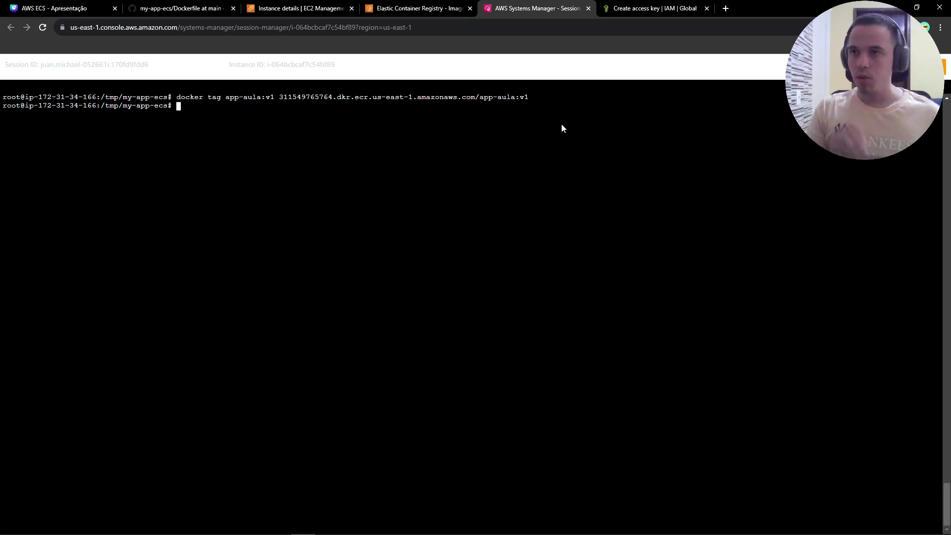
# List local images to confirm both v1 entries, then copy the ECR push command
pyautogui.write('docker image ls')
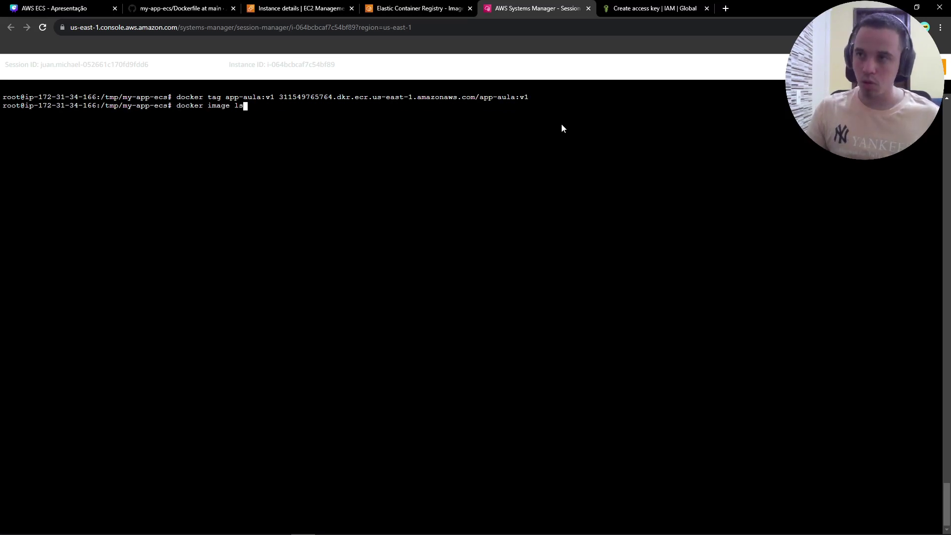
pyautogui.press('Return')
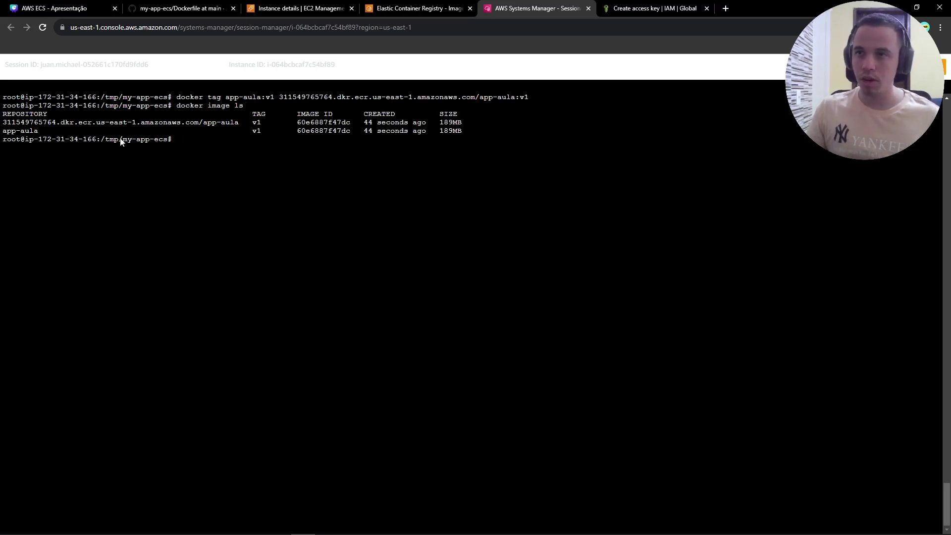
pyautogui.doubleClick(40, 122)
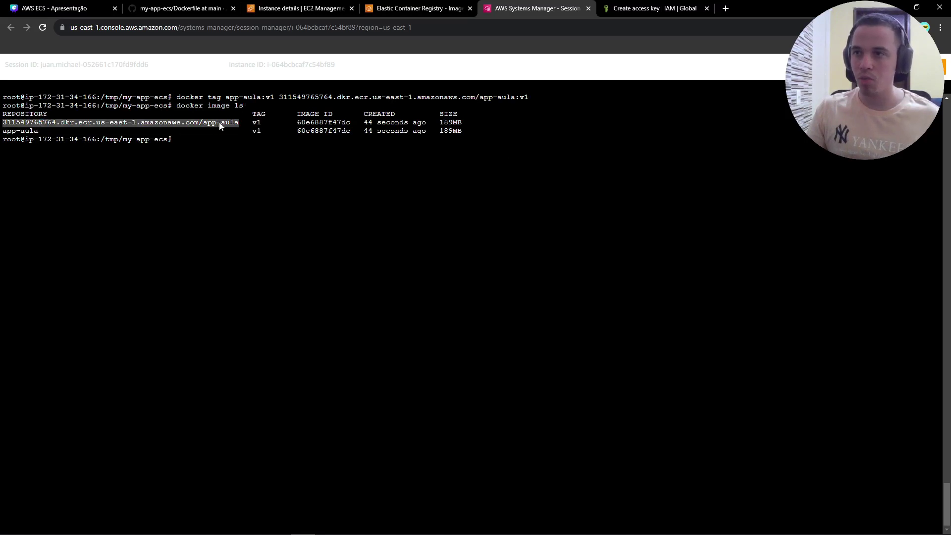
pyautogui.click(266, 161)
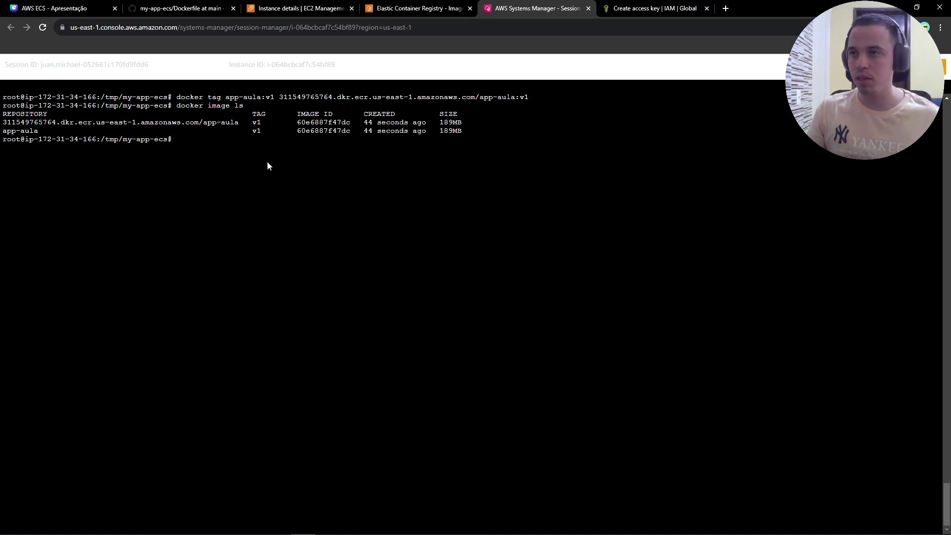
pyautogui.click(465, 4)
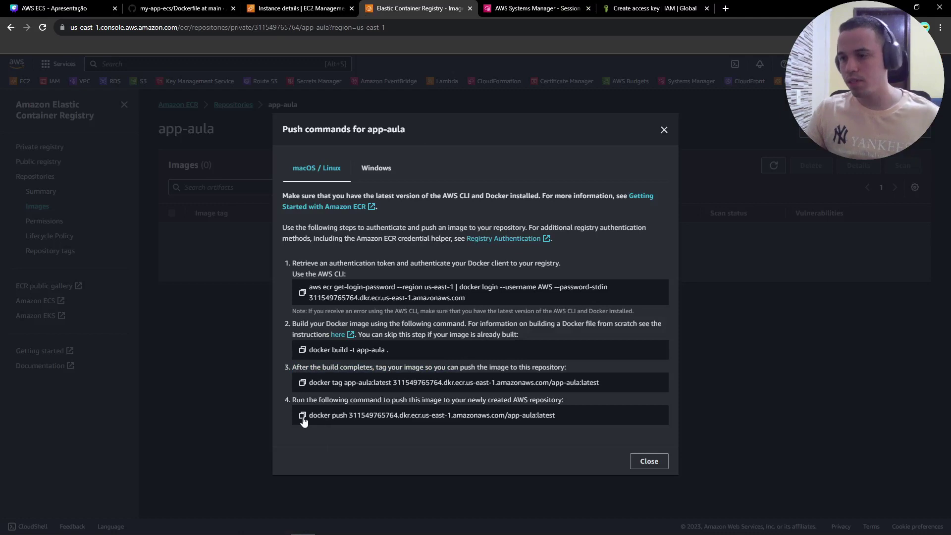
pyautogui.click(303, 418)
# Push app-aula:v1 to ECR by rerunning the docker push command with latest changed to v1
pyautogui.click(582, 6)
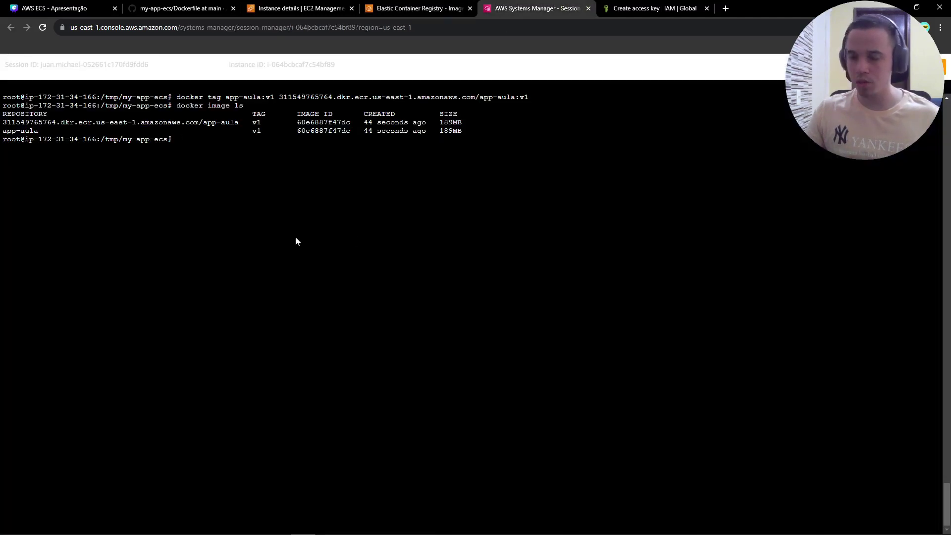
pyautogui.hotkey('ctrl', 'v')
pyautogui.press('Return')
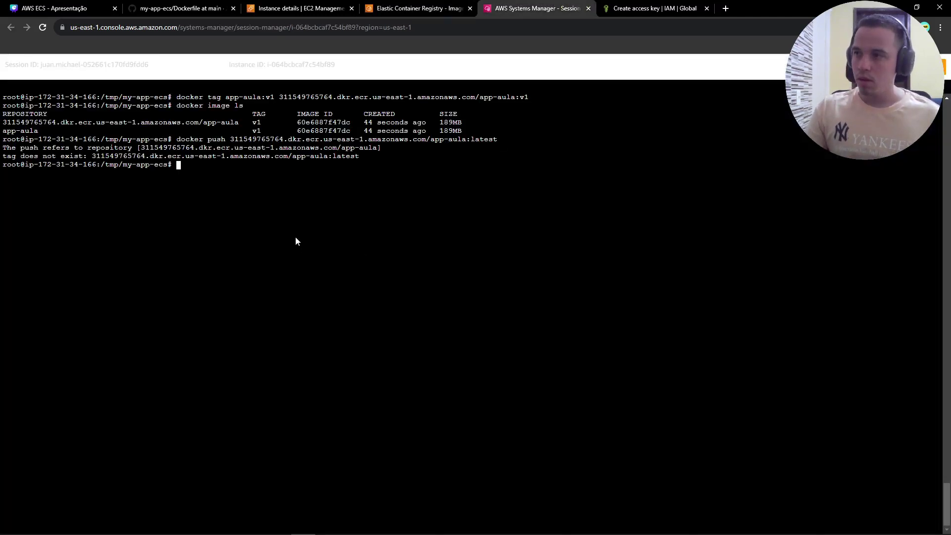
pyautogui.hotkey('ctrl', 'l')
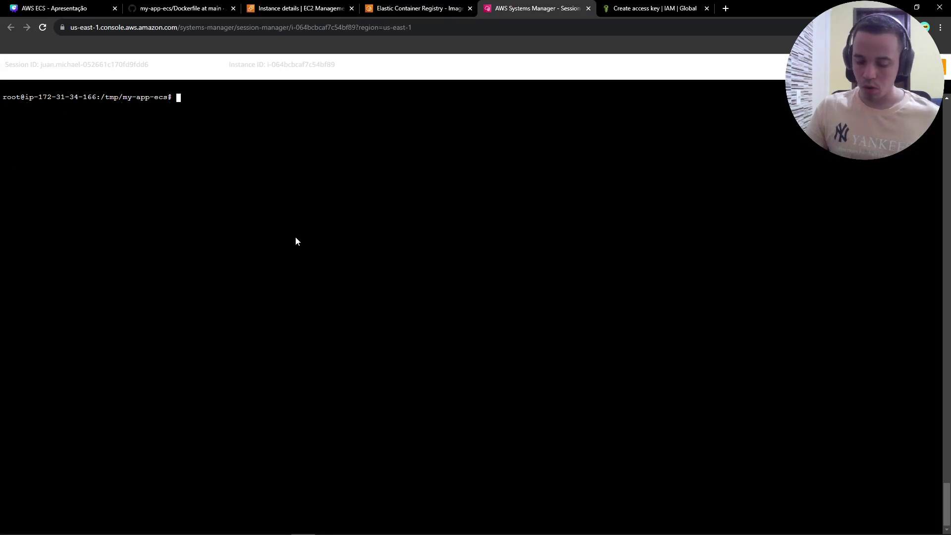
pyautogui.press('Up')
pyautogui.press('BackSpace')
pyautogui.press('BackSpace')
pyautogui.press('BackSpace')
pyautogui.press('BackSpace')
pyautogui.press('BackSpace')
pyautogui.press('BackSpace')
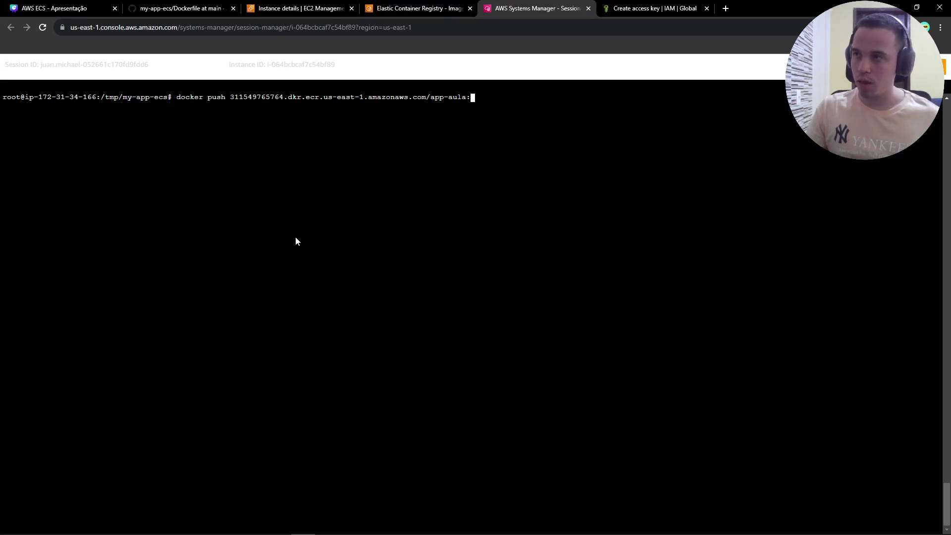
pyautogui.write('v1')
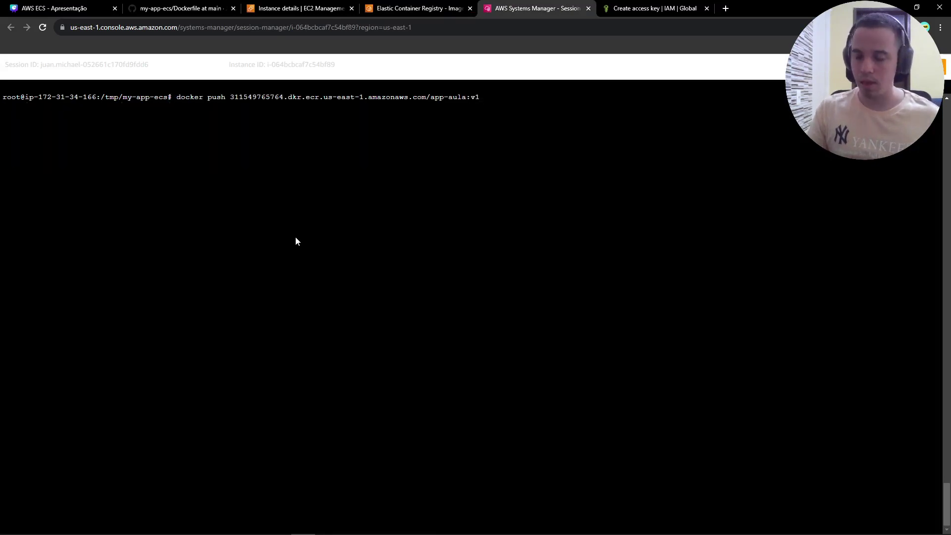
pyautogui.press('Return')
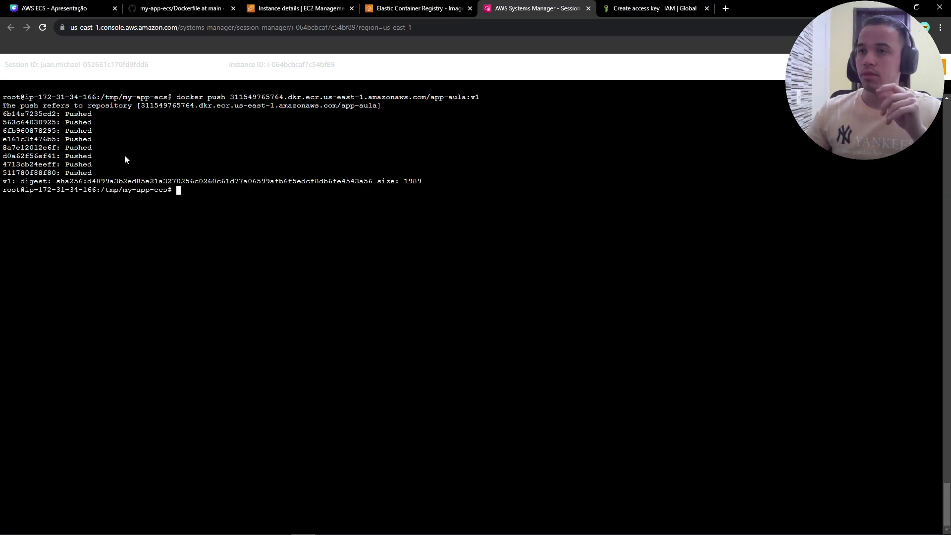
pyautogui.click(432, 7)
# Refresh app-aula images to see v1 at 71.87 MB, close the access-key tab, clear the terminal
pyautogui.click(664, 131)
pyautogui.click(774, 166)
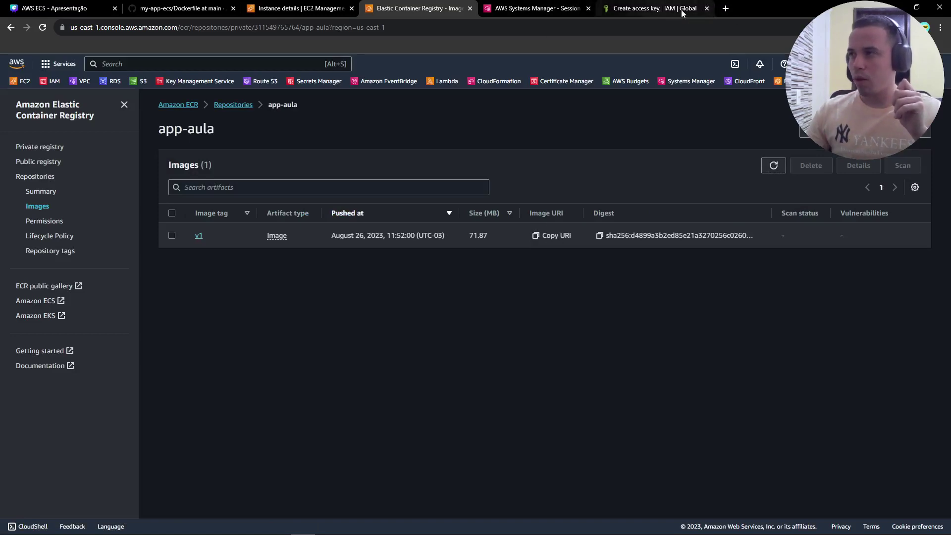
pyautogui.click(707, 8)
pyautogui.moveTo(539, 9); pyautogui.dragTo(438, 4)
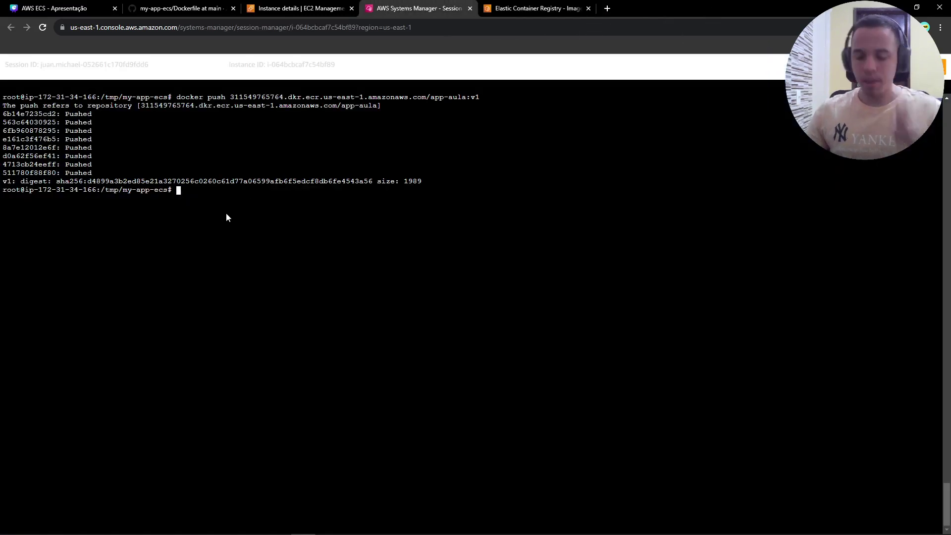
pyautogui.hotkey('ctrl', 'l')
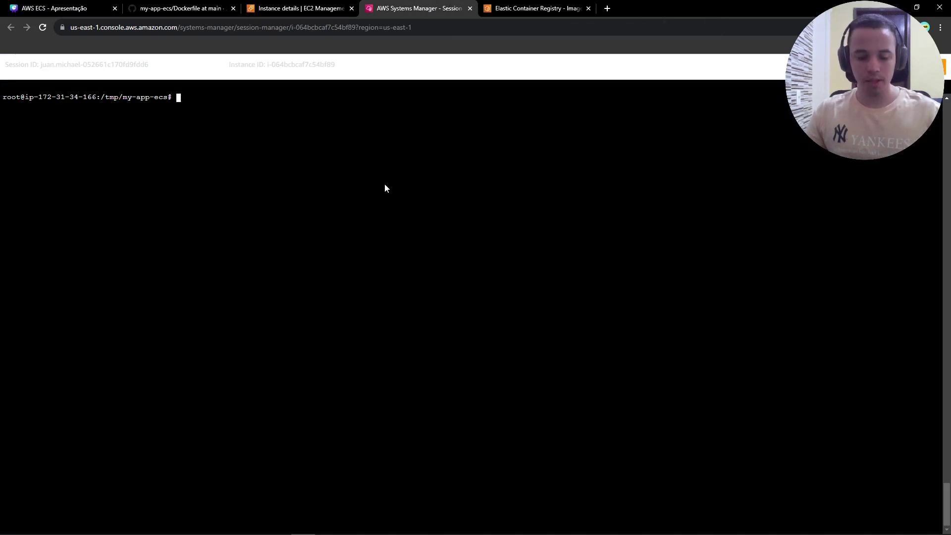
pyautogui.click(313, 8)
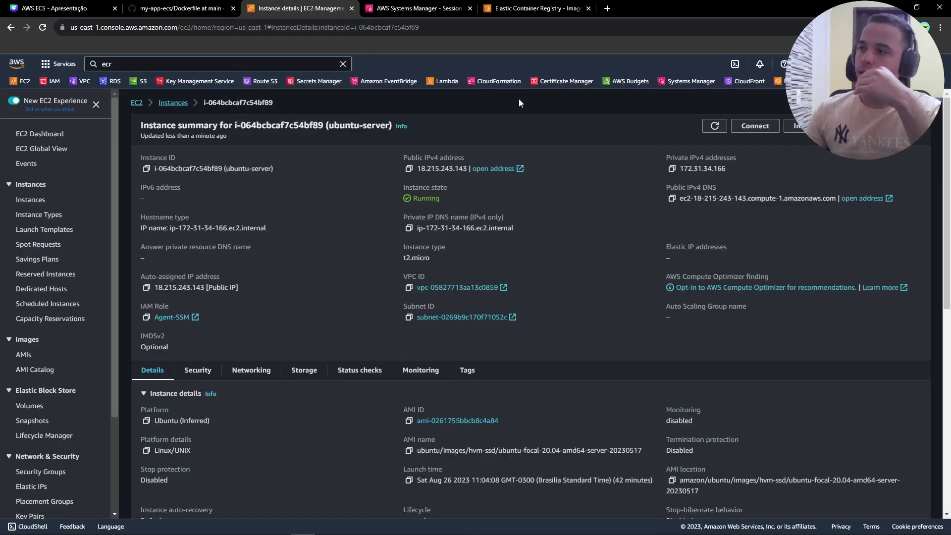
# Search the console for 'ecs' and open Elastic Container Service in its own tab
pyautogui.click(242, 64)
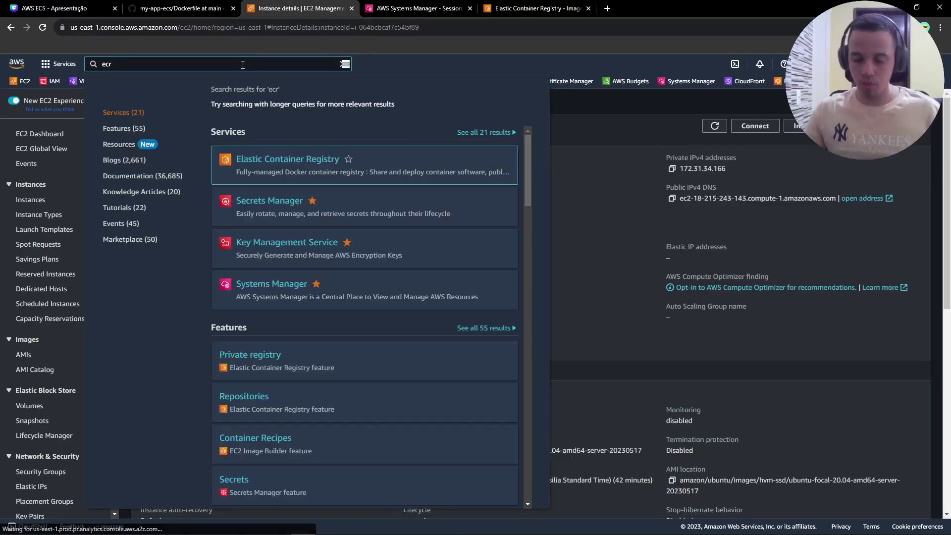
pyautogui.press('BackSpace')
pyautogui.write('s')
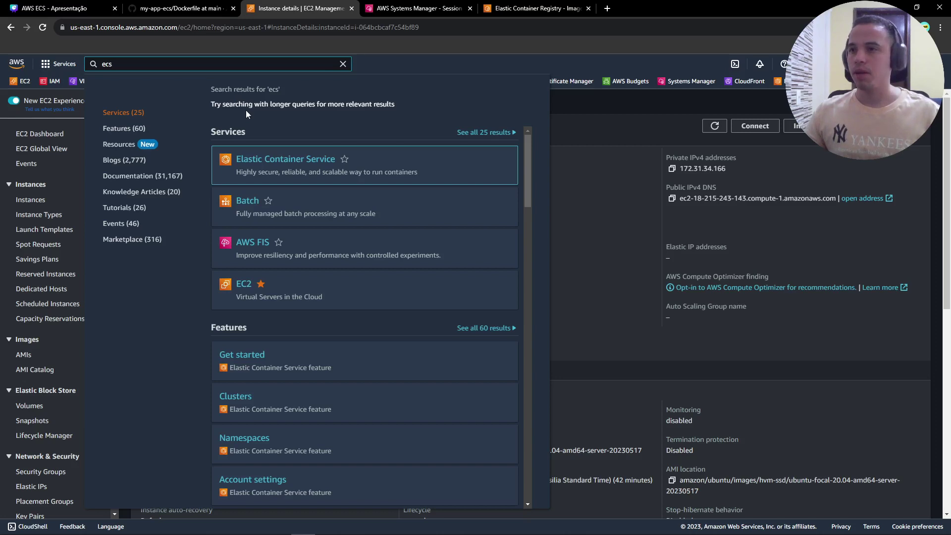
pyautogui.middleClick(283, 158)
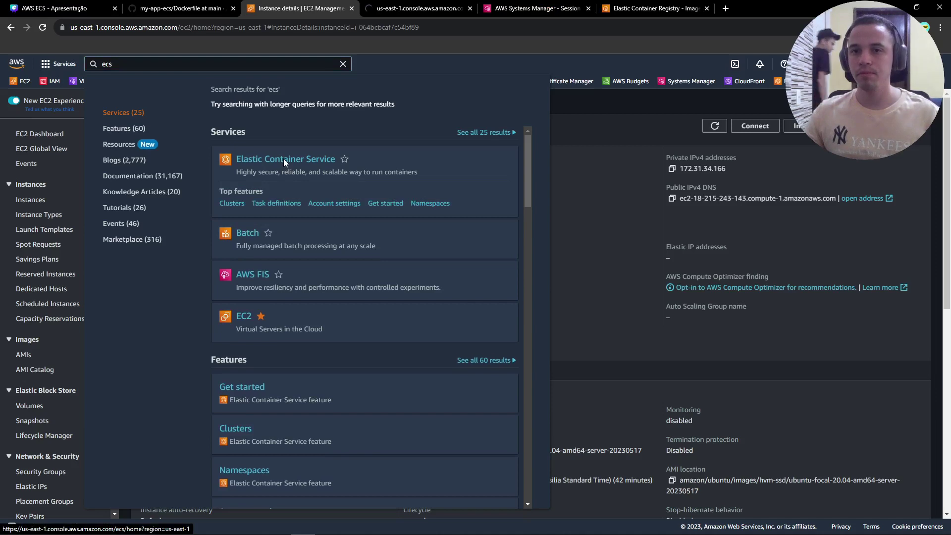
pyautogui.click(426, 6)
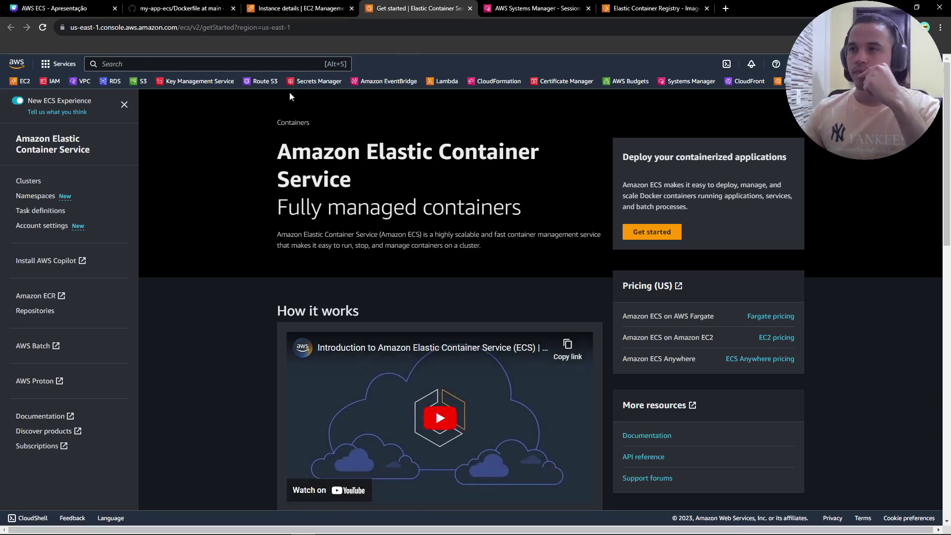
# Start a new ECS cluster named cluster-app, keeping the default VPC
pyautogui.click(652, 236)
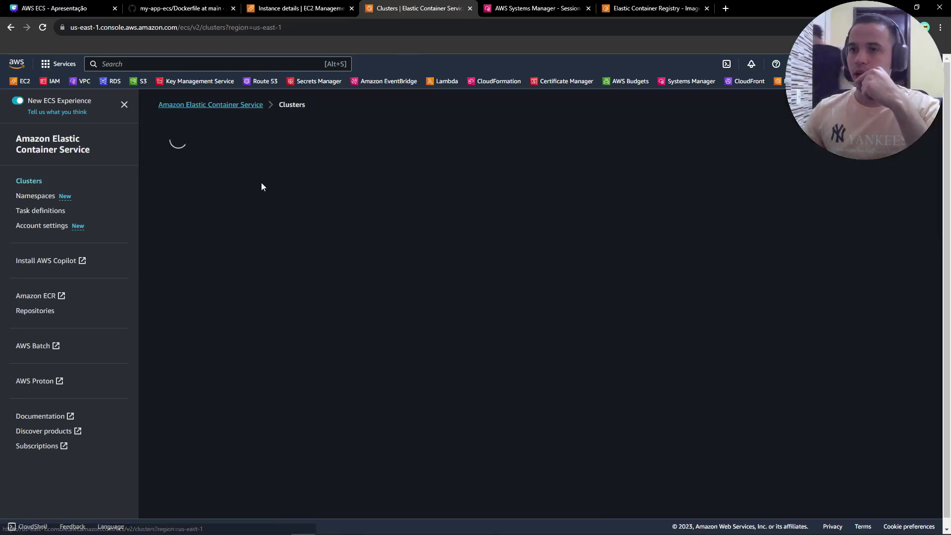
pyautogui.click(871, 134)
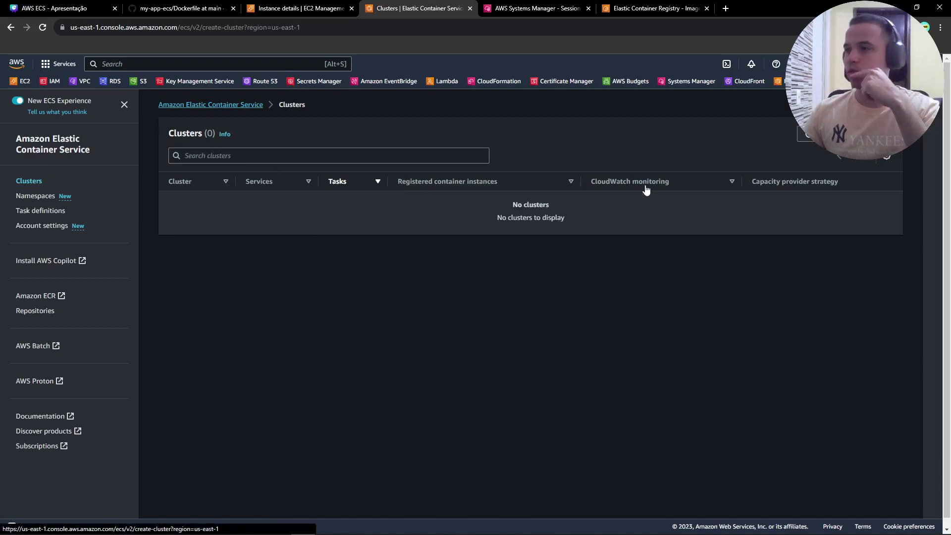
pyautogui.click(216, 232)
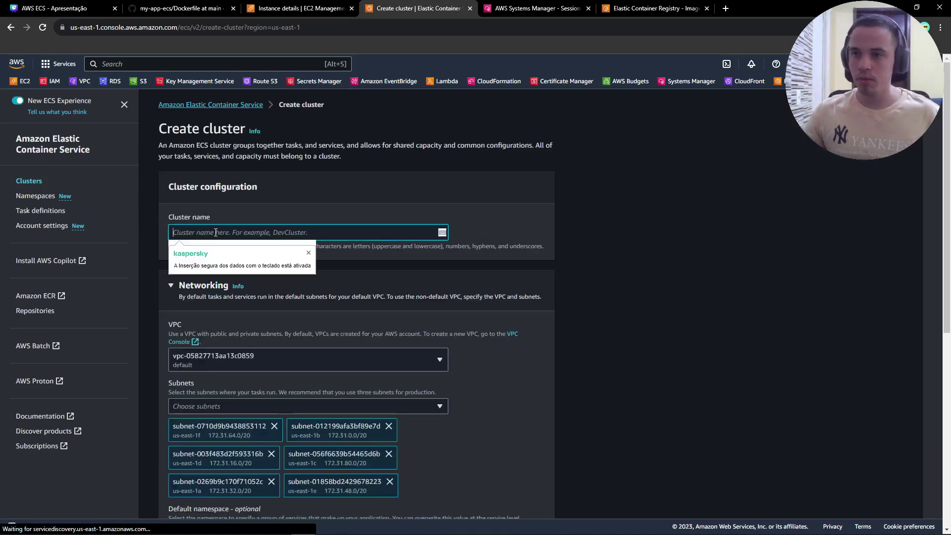
pyautogui.write('cluster-app')
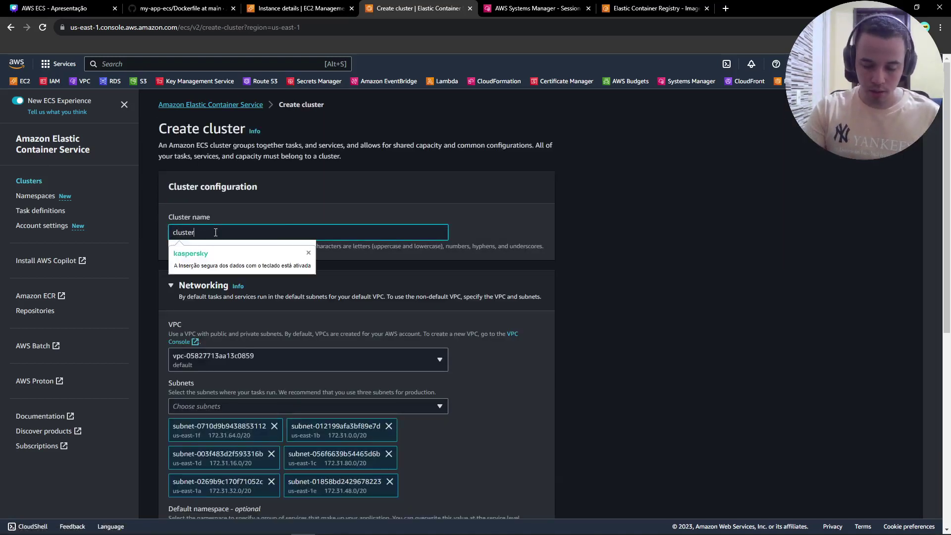
pyautogui.click(218, 360)
pyautogui.click(201, 361)
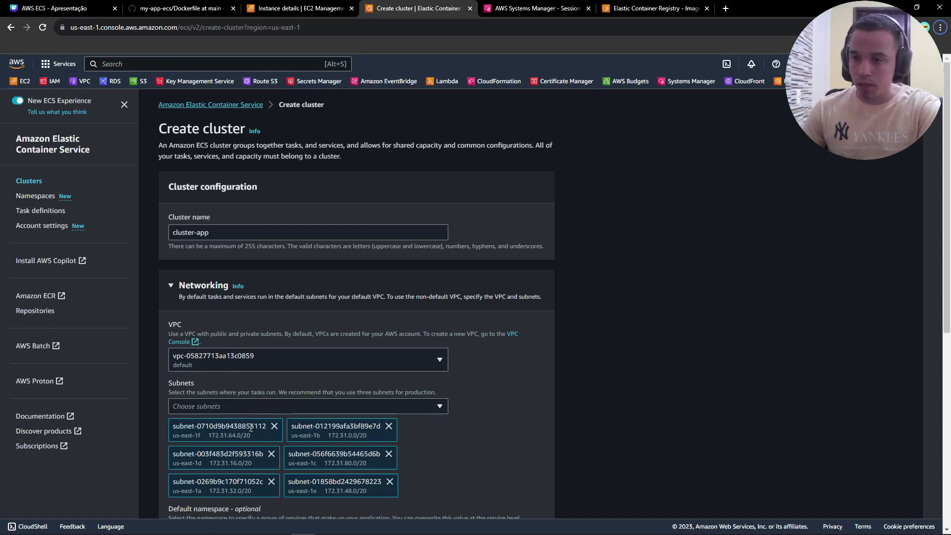
# Remove four subnets, leaving only us-east-1a and us-east-1b, and create the Fargate cluster
pyautogui.click(274, 426)
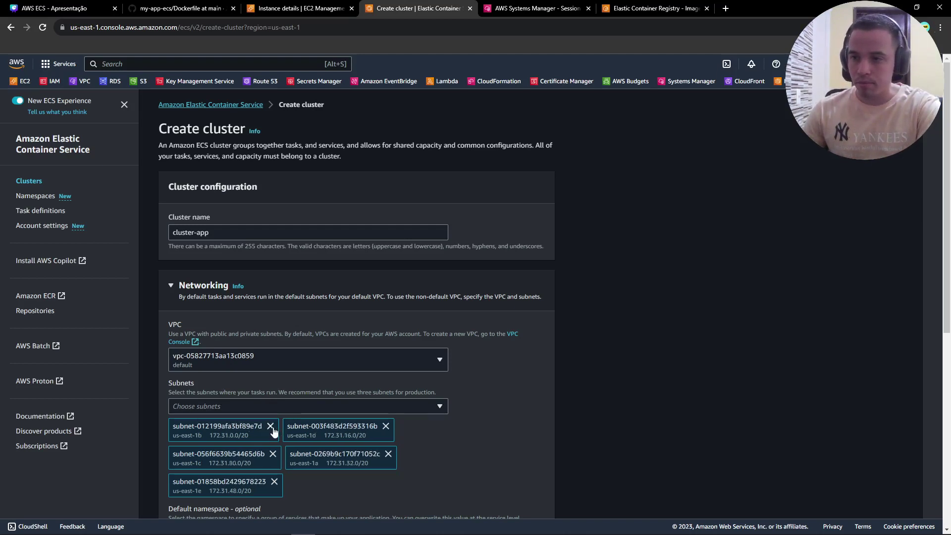
pyautogui.click(385, 426)
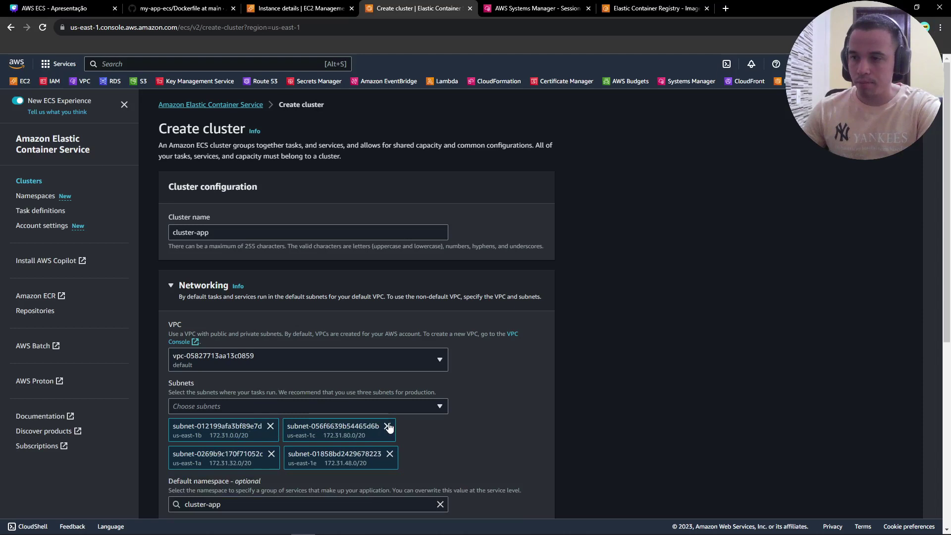
pyautogui.click(386, 426)
pyautogui.click(274, 453)
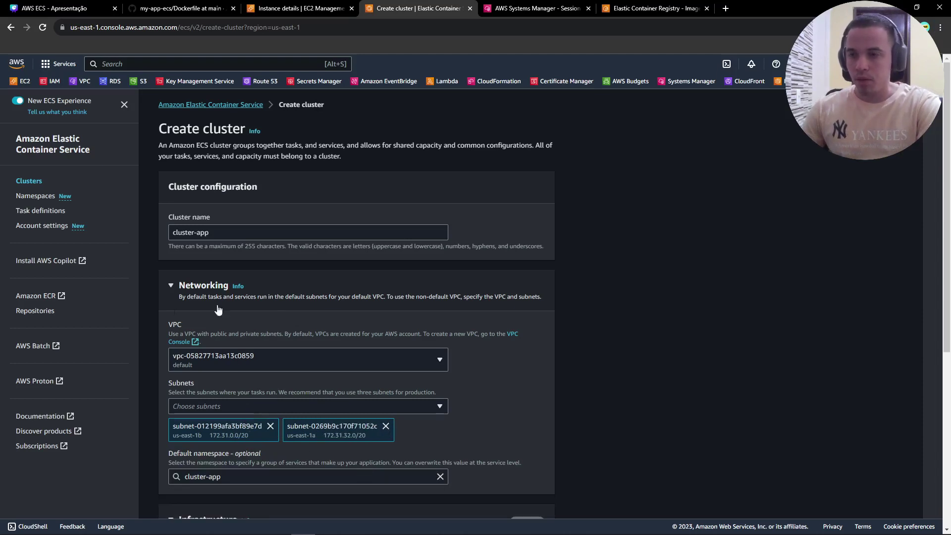
pyautogui.scroll(-3, 202, 304)
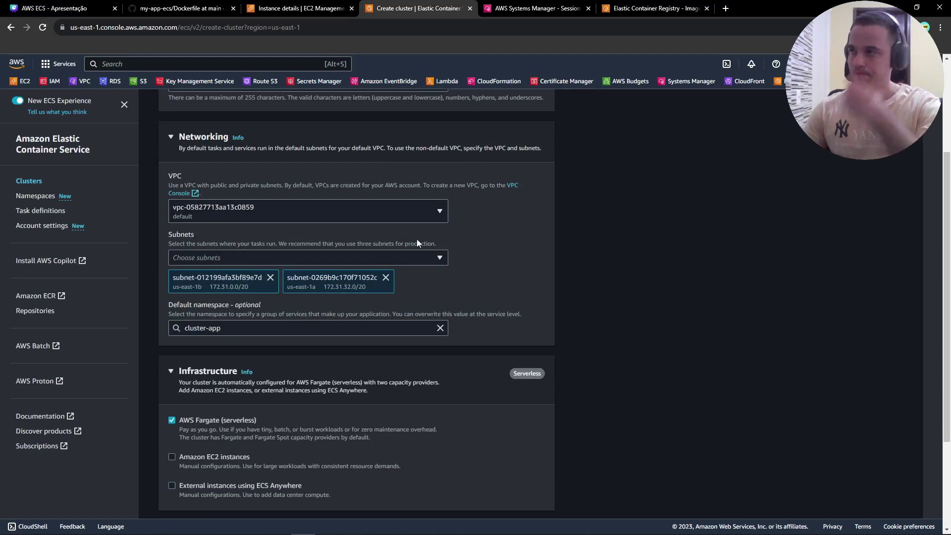
pyautogui.scroll(-3, 443, 315)
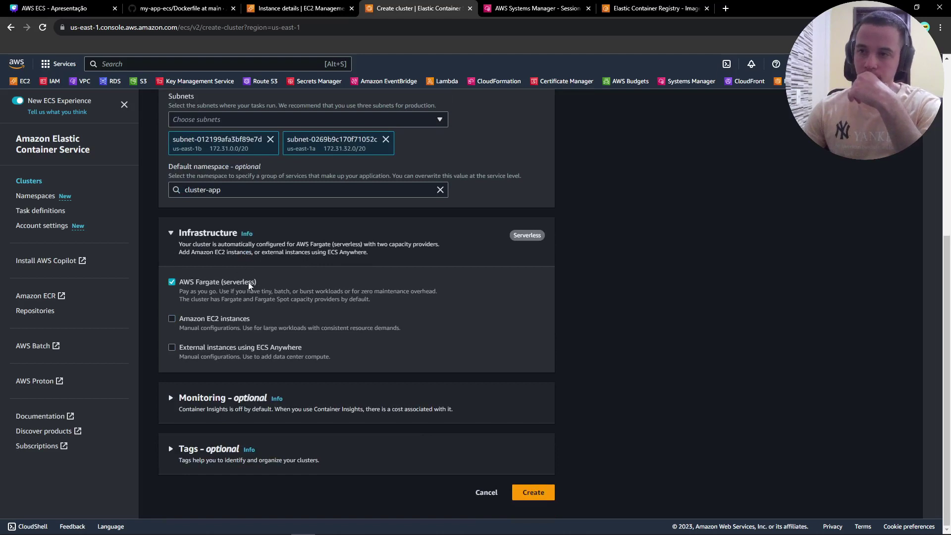
pyautogui.click(533, 493)
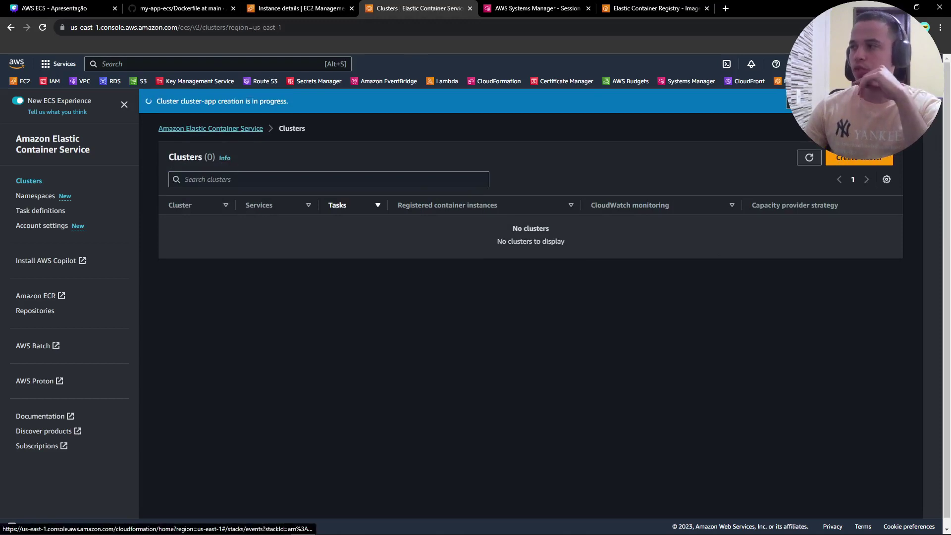
# Check the cluster's CloudFormation stack events, which show CREATE_IN_PROGRESS
pyautogui.click(837, 101)
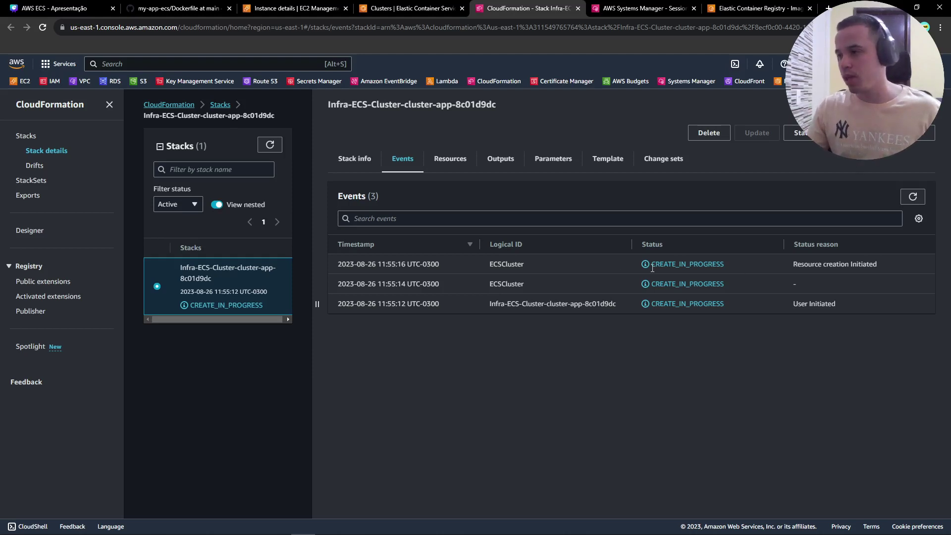
pyautogui.moveTo(652, 268); pyautogui.dragTo(728, 269)
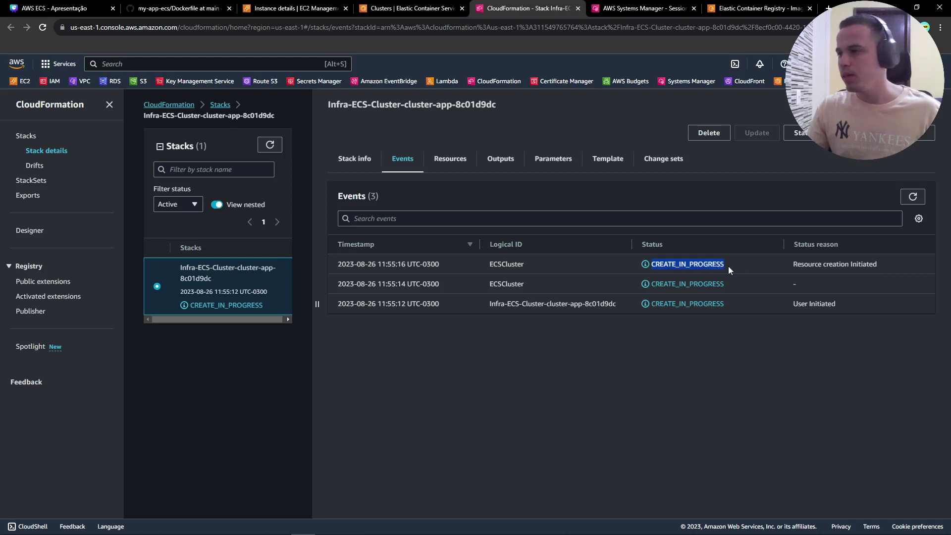
pyautogui.click(728, 269)
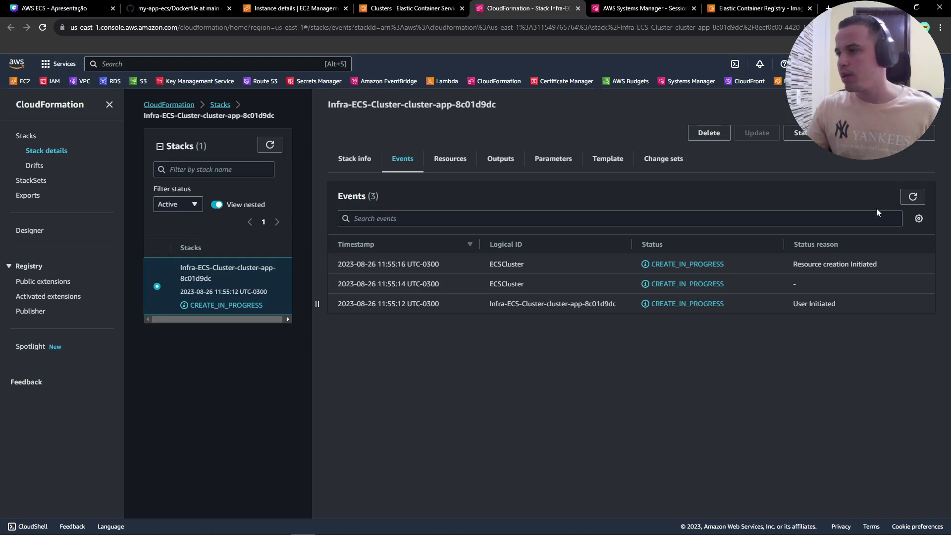
pyautogui.click(913, 197)
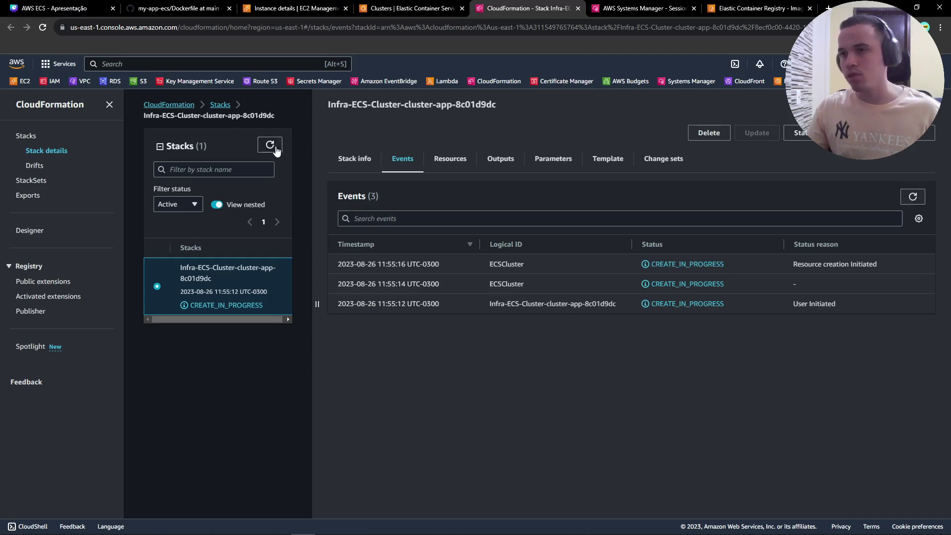
# Refresh the clusters list to see cluster-app, then go to Task definitions
pyautogui.click(416, 5)
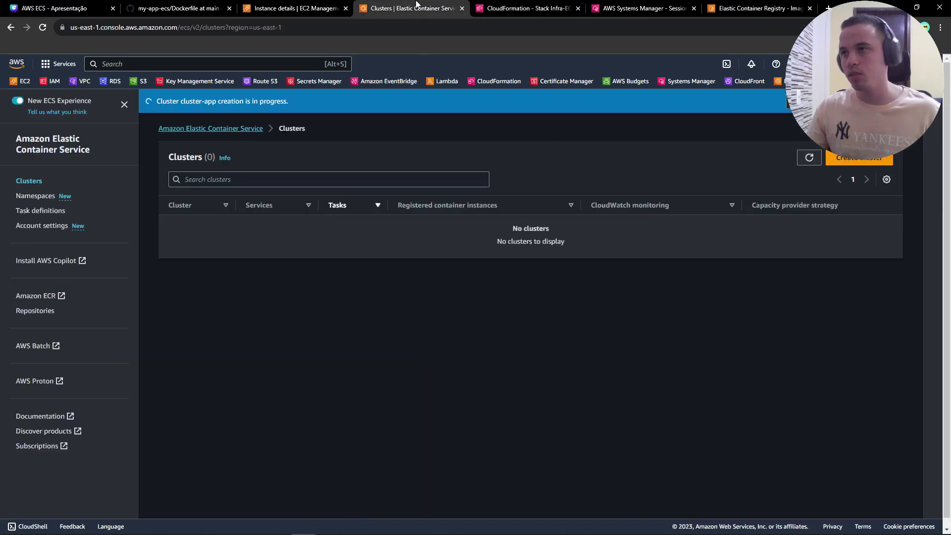
pyautogui.click(807, 159)
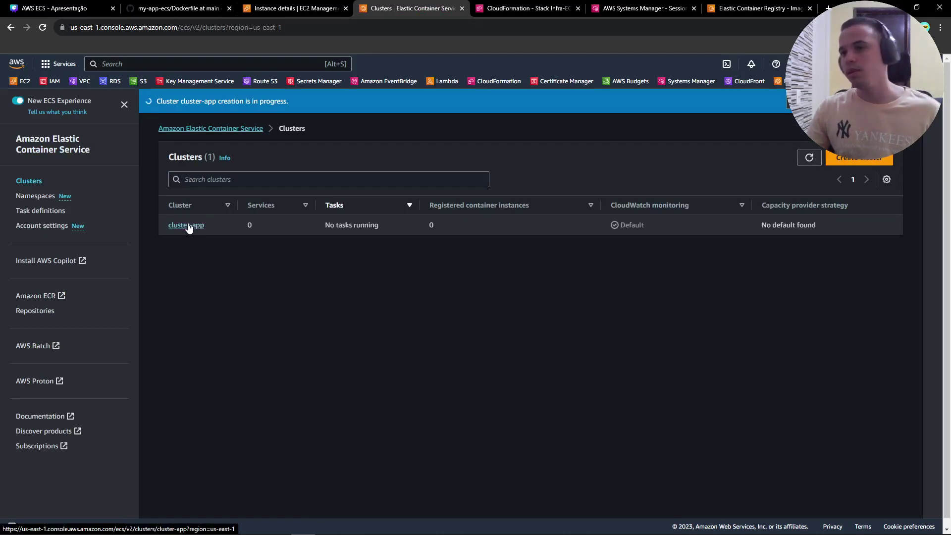
pyautogui.click(38, 212)
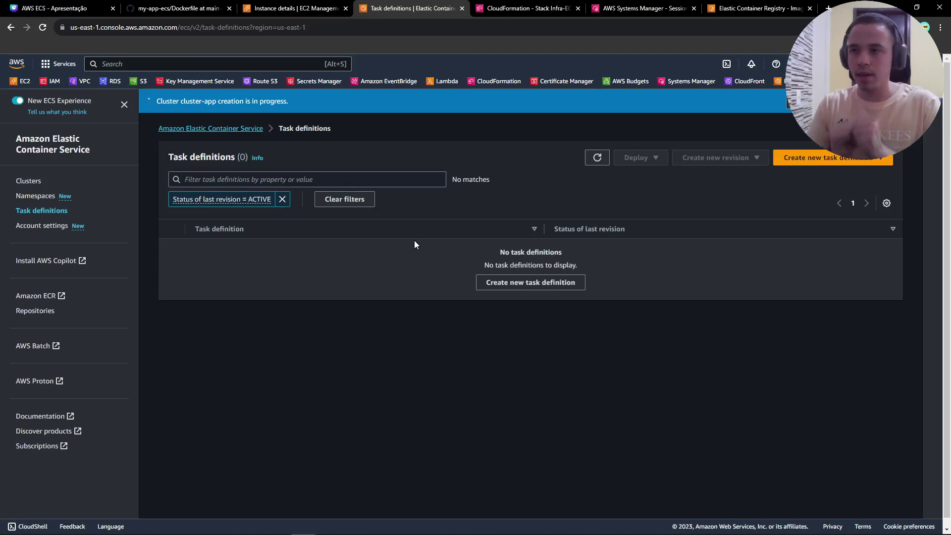
# Start a new task definition and close the cluster's CloudFormation stack page once it finishes
pyautogui.click(822, 158)
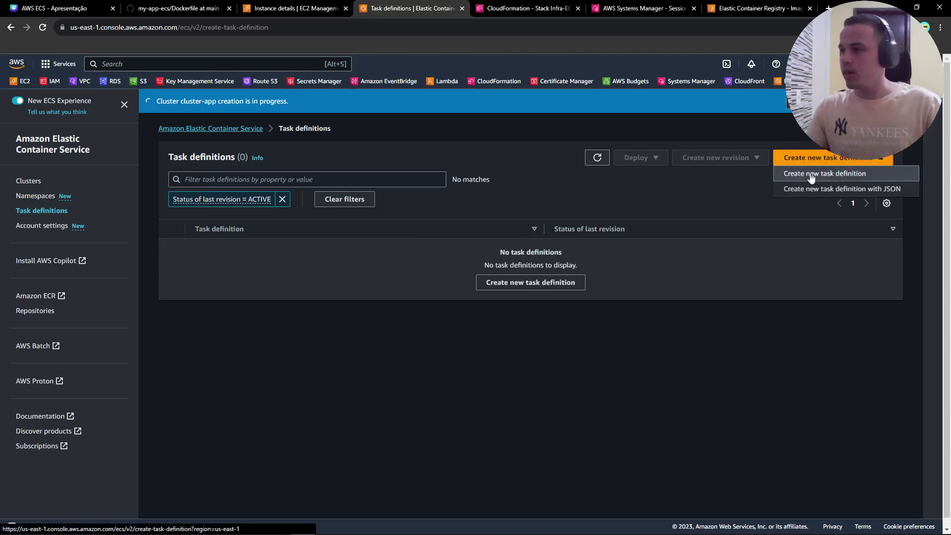
pyautogui.click(810, 175)
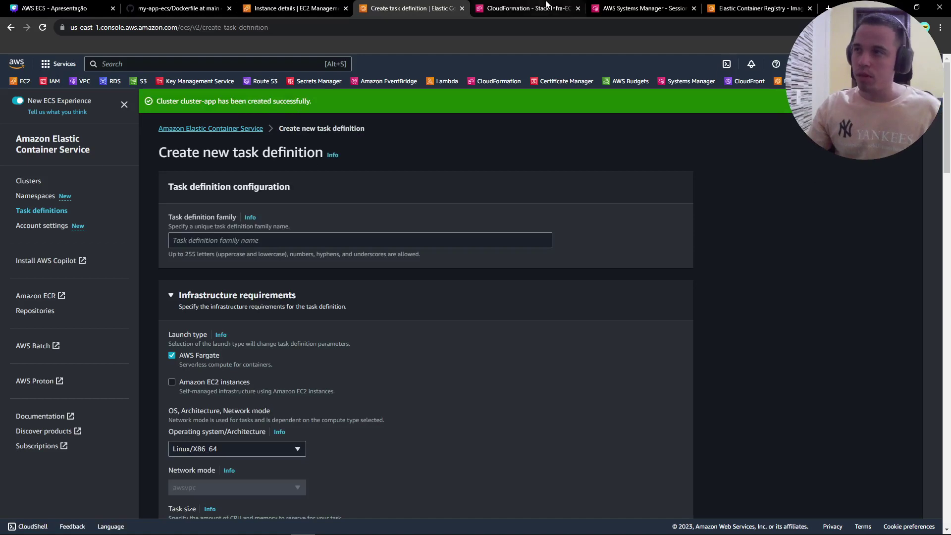
pyautogui.click(540, 8)
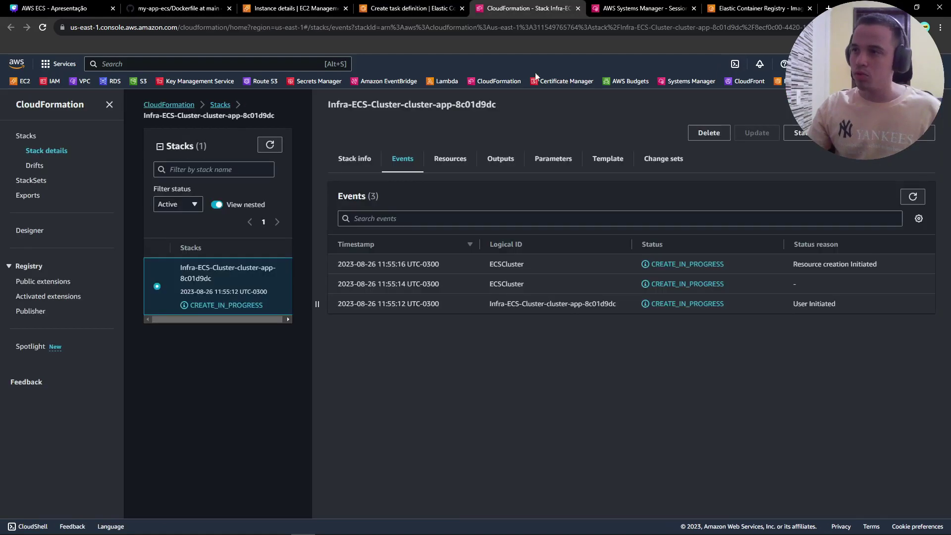
pyautogui.click(270, 144)
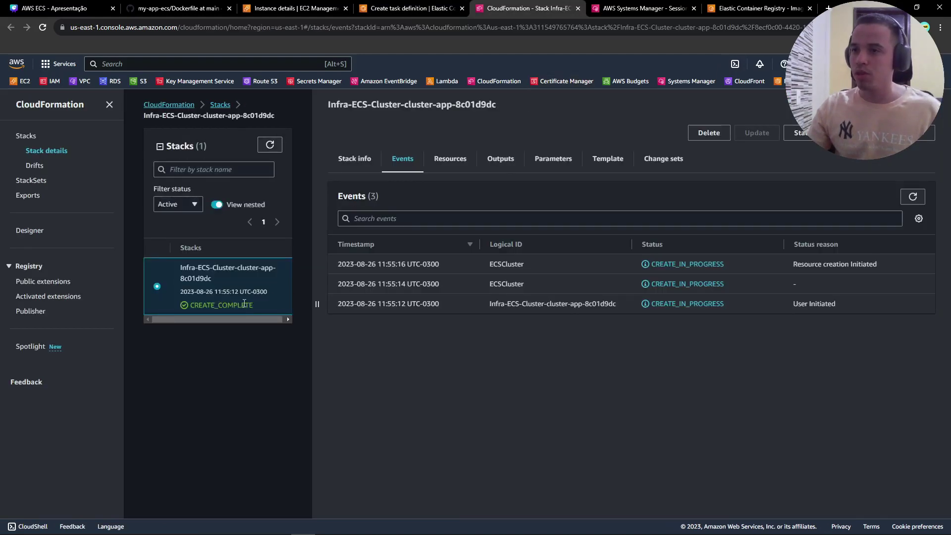
pyautogui.click(445, 7)
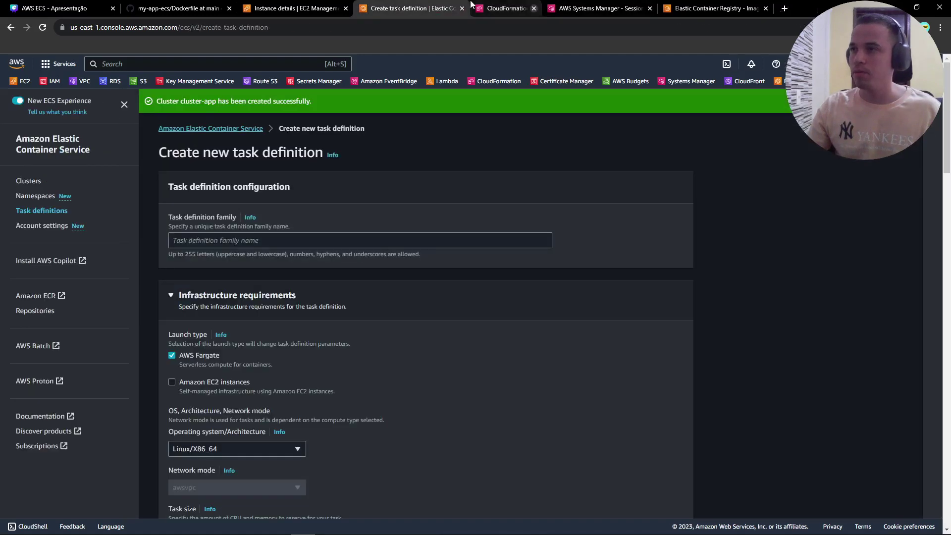
pyautogui.middleClick(471, 6)
# Name the family app-task with Linux/X86_64, 1 vCPU and 2 GB memory
pyautogui.click(226, 241)
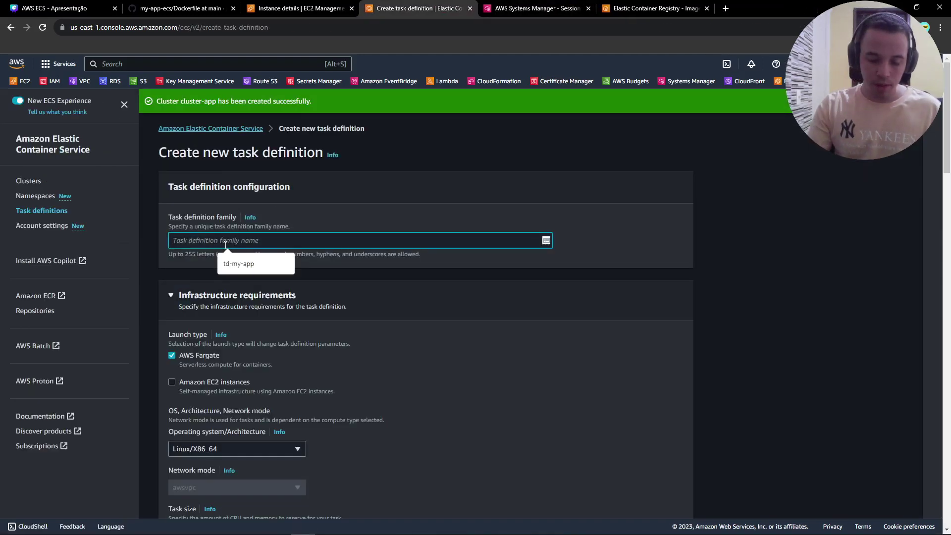
pyautogui.write('app-task')
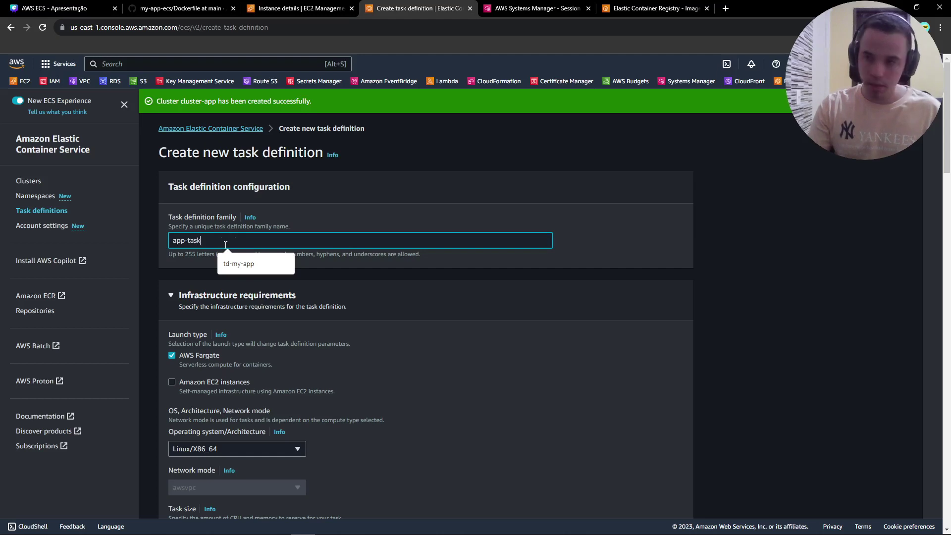
pyautogui.scroll(-2, 204, 311)
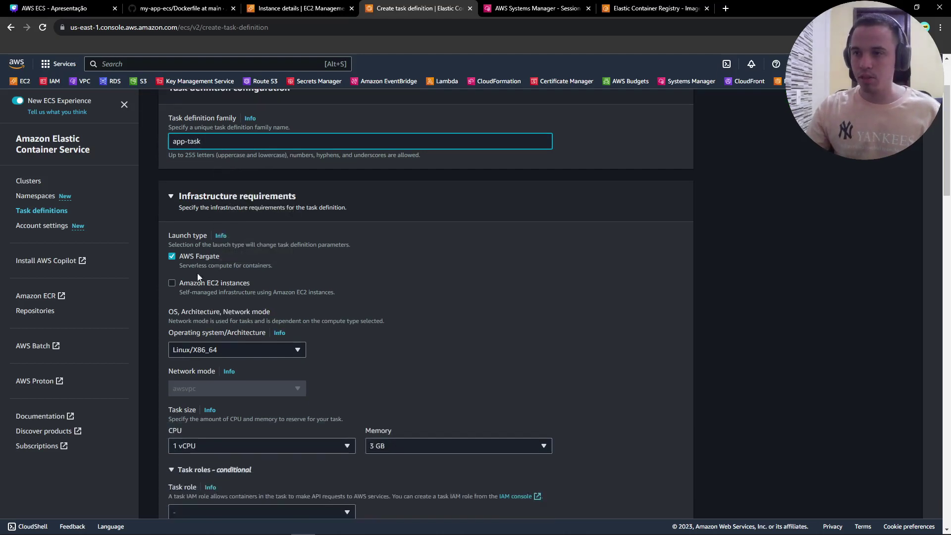
pyautogui.scroll(-2, 203, 241)
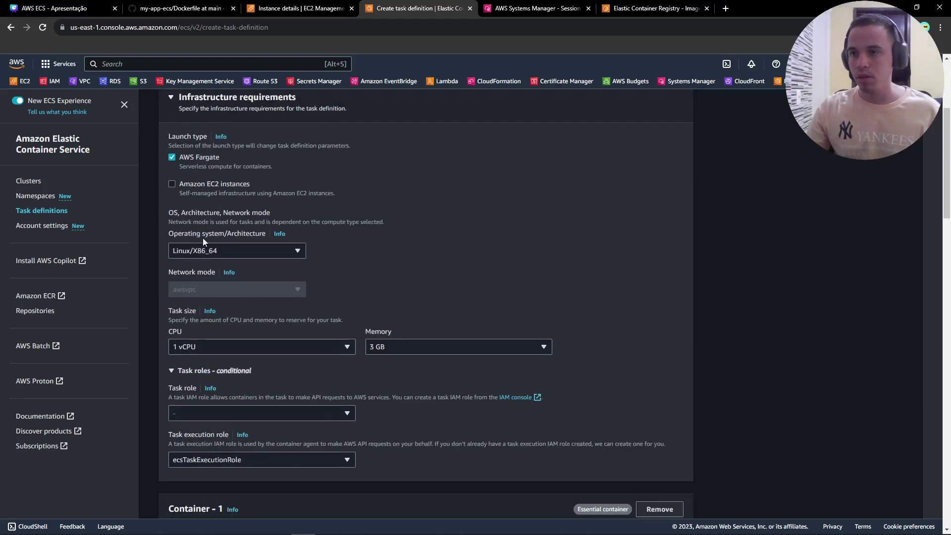
pyautogui.click(204, 248)
pyautogui.click(204, 248)
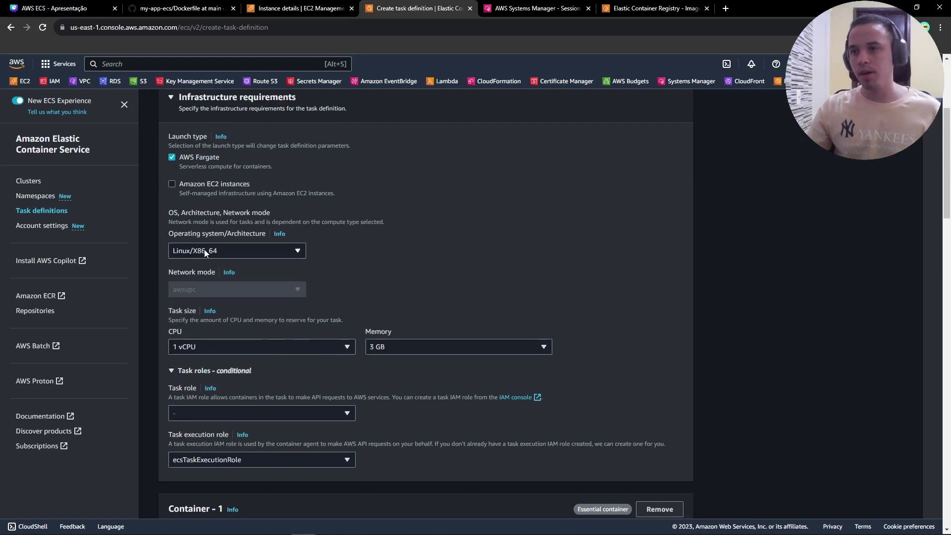
pyautogui.click(407, 349)
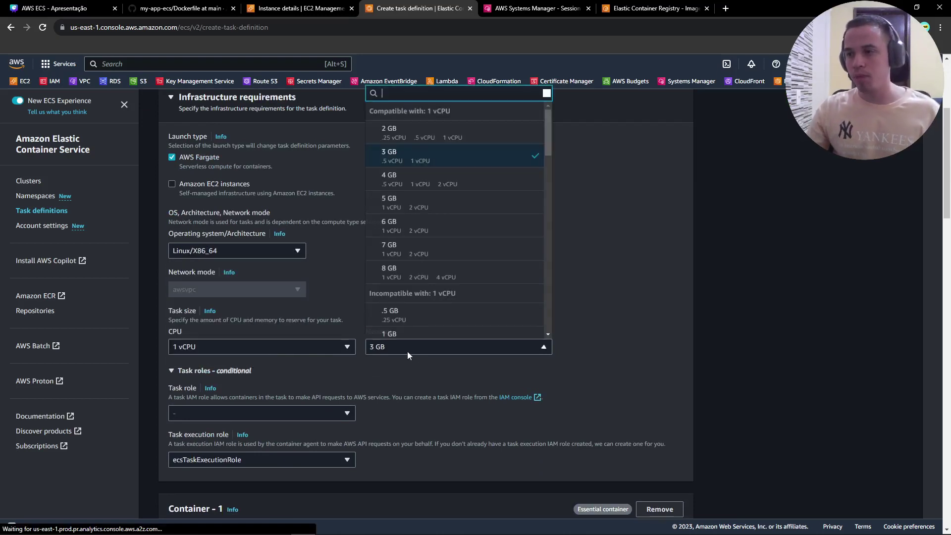
pyautogui.click(418, 132)
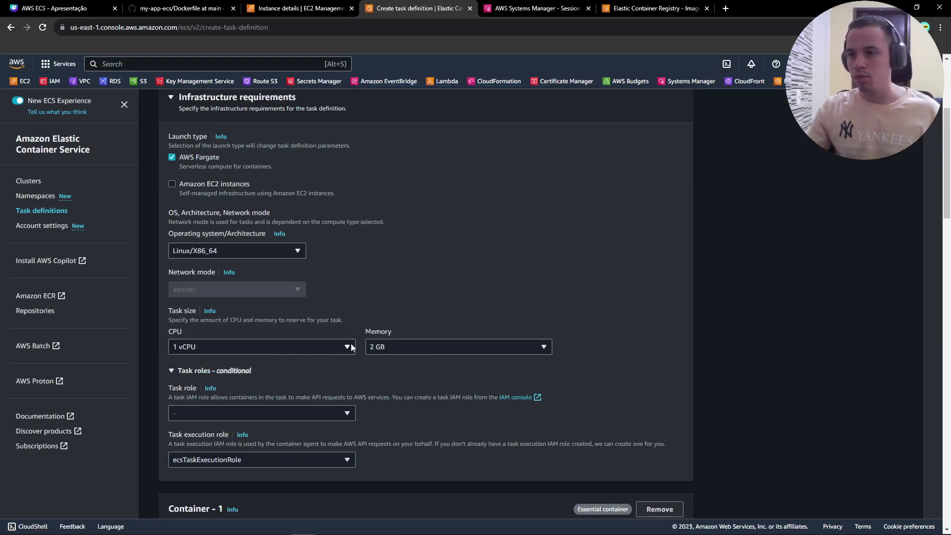
pyautogui.click(236, 347)
pyautogui.click(234, 347)
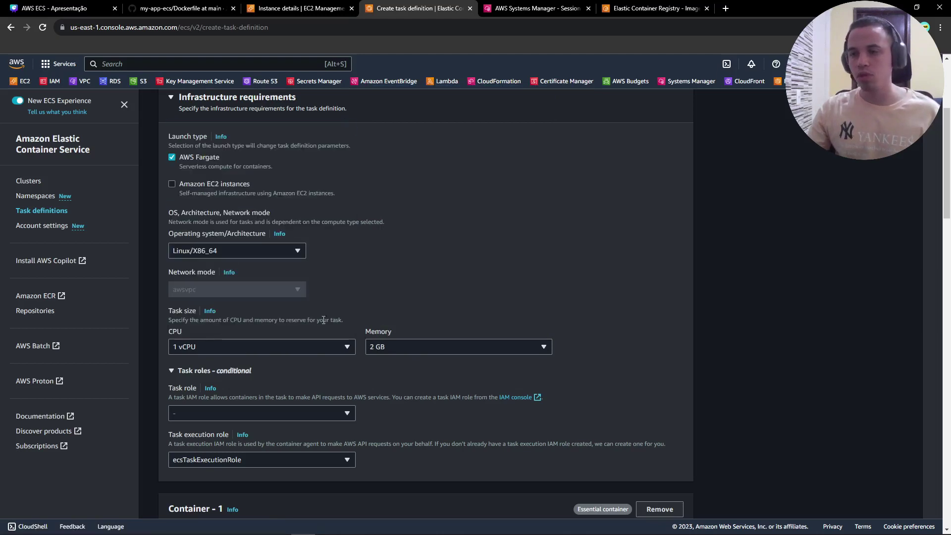
# Keep ecsTaskExecutionRole as the task execution role
pyautogui.scroll(-2, 391, 429)
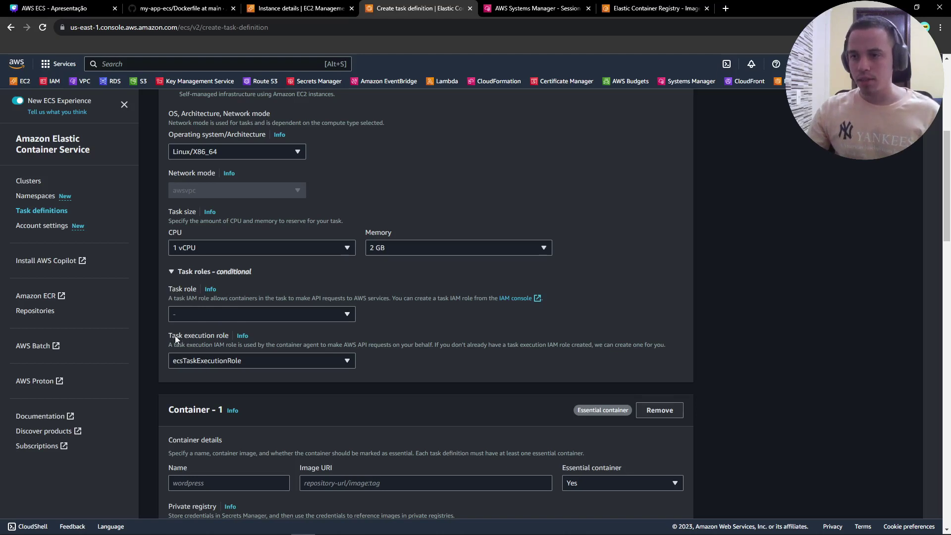
pyautogui.moveTo(174, 334); pyautogui.dragTo(220, 339)
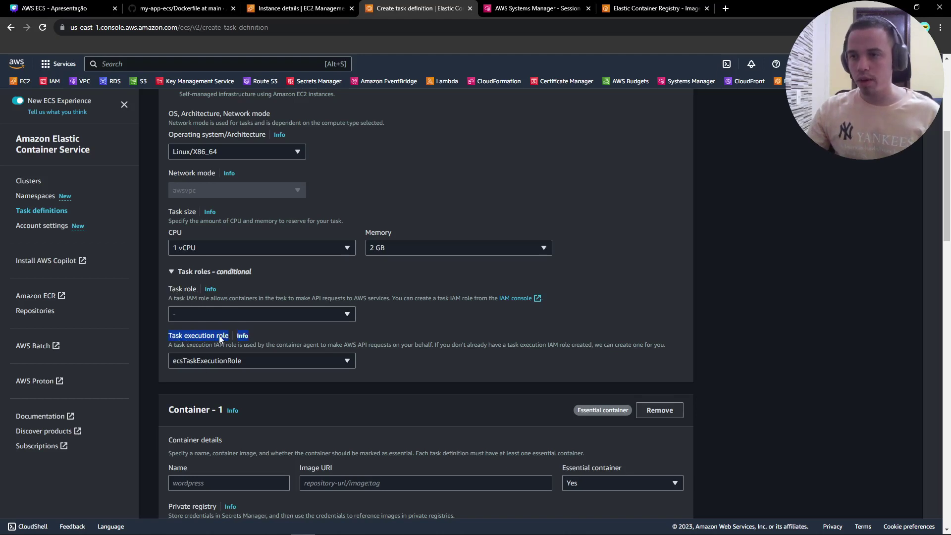
pyautogui.click(199, 361)
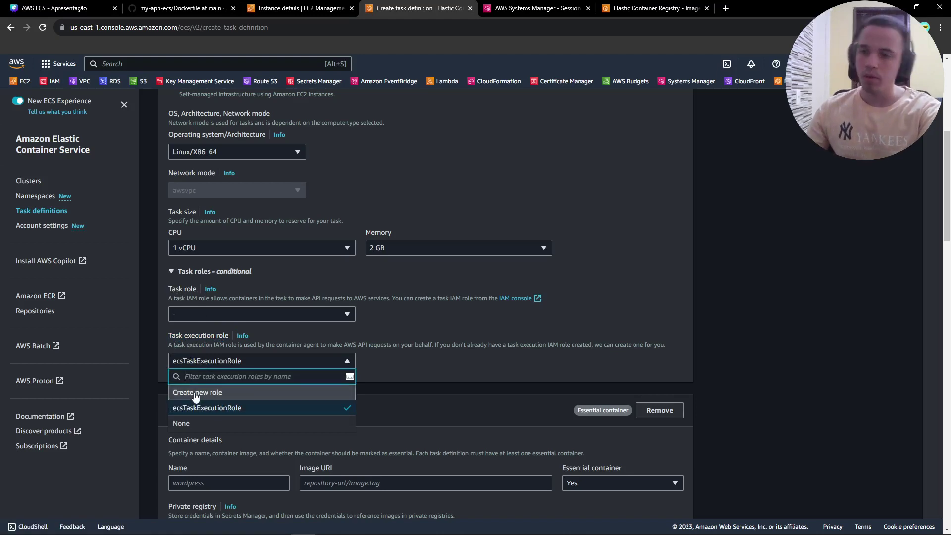
pyautogui.click(207, 407)
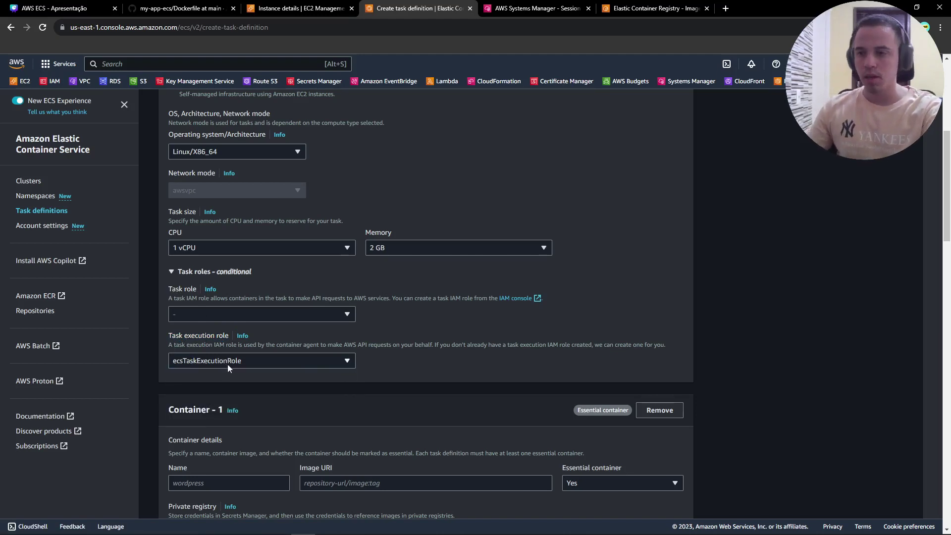
pyautogui.scroll(-3, 278, 372)
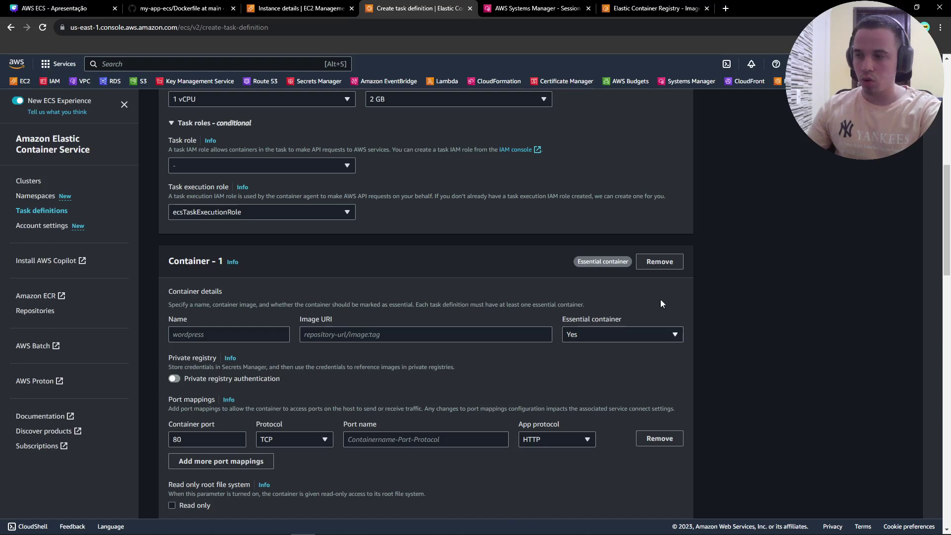
# Name the container app-aula and paste the ECR app-aula:v1 image URI
pyautogui.click(197, 337)
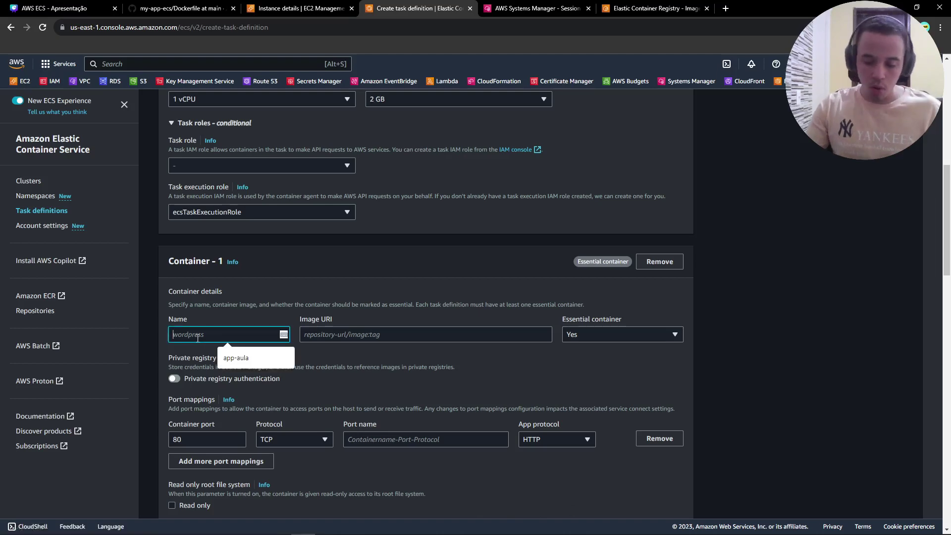
pyautogui.write('app-aula')
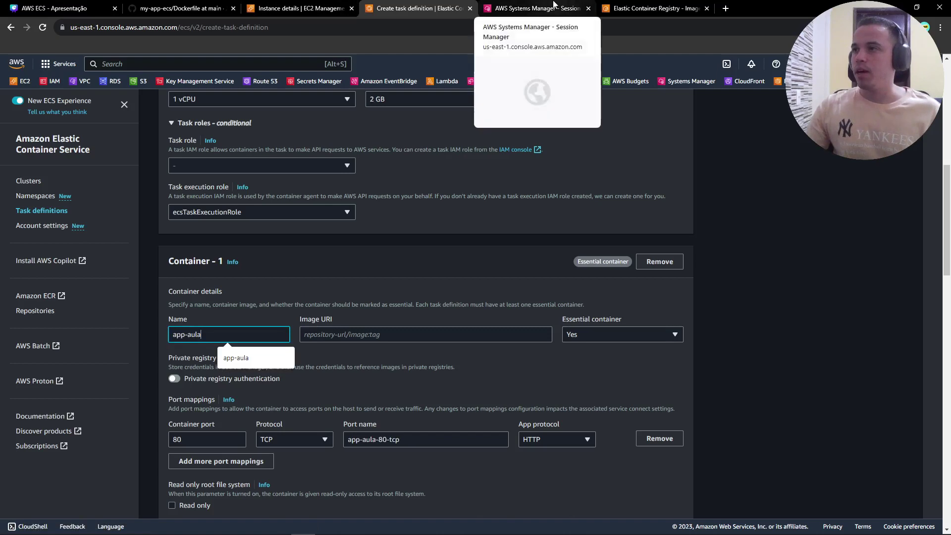
pyautogui.moveTo(638, 7); pyautogui.dragTo(528, 5)
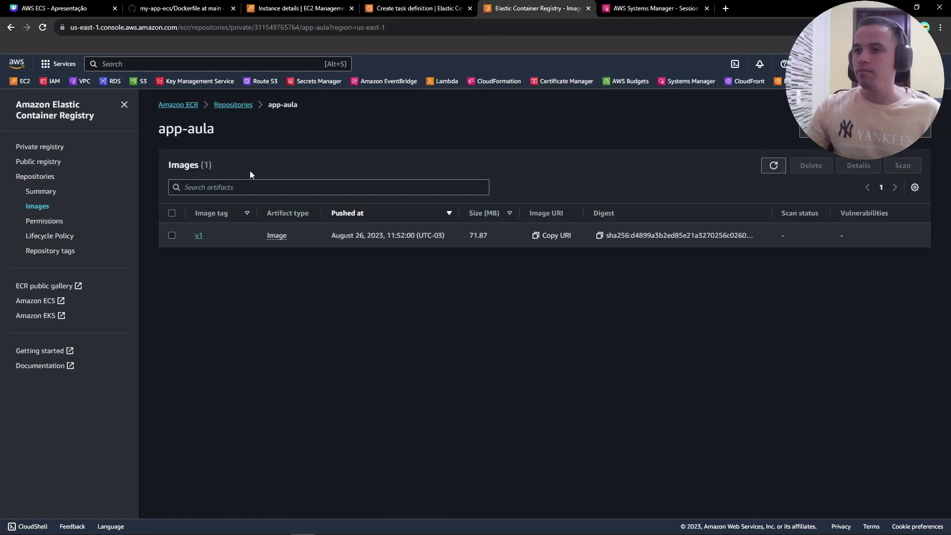
pyautogui.click(544, 233)
pyautogui.click(420, 8)
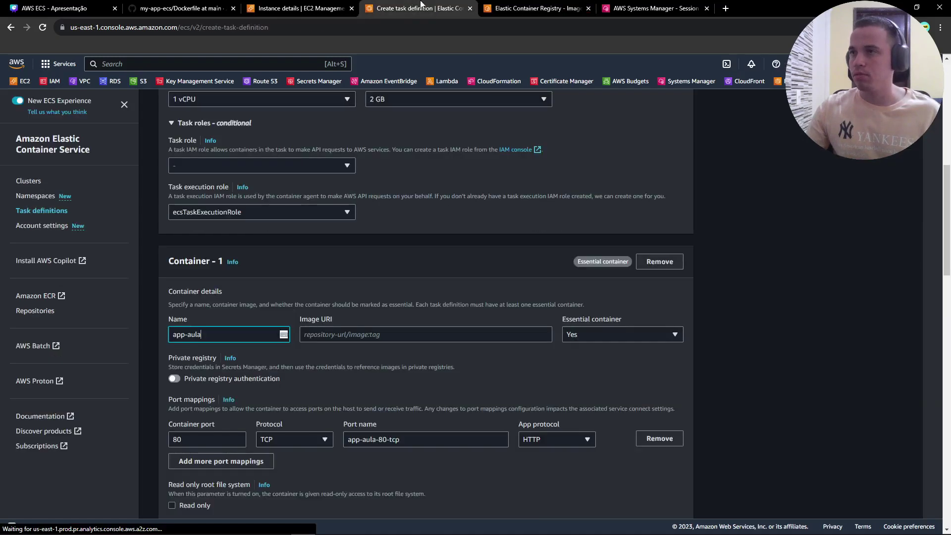
pyautogui.click(345, 335)
pyautogui.write('311549765764.dkr.ecr.us-east-1.amazonaws.com/app-aula:v1')
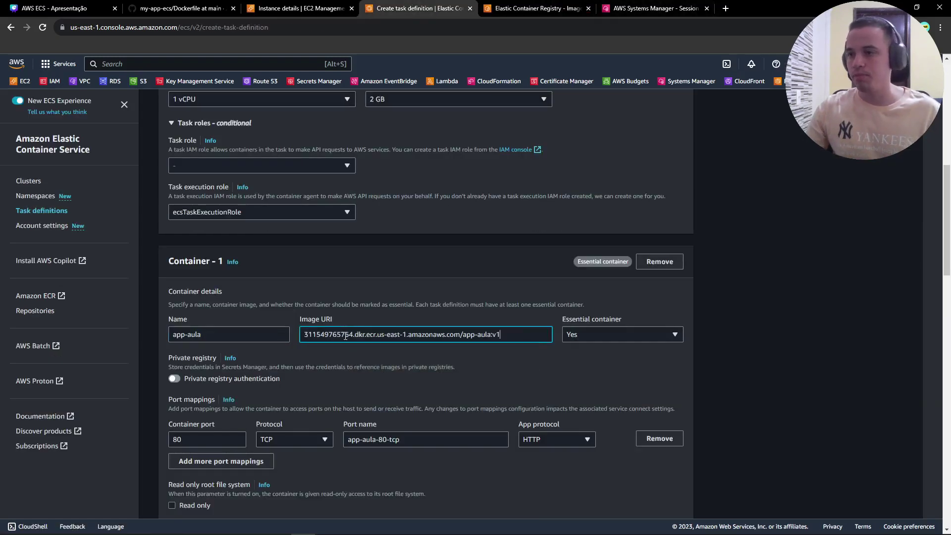
# Leave the container port mapping at 80 and review the resource allocation limits
pyautogui.scroll(-2, 227, 368)
pyautogui.click(194, 340)
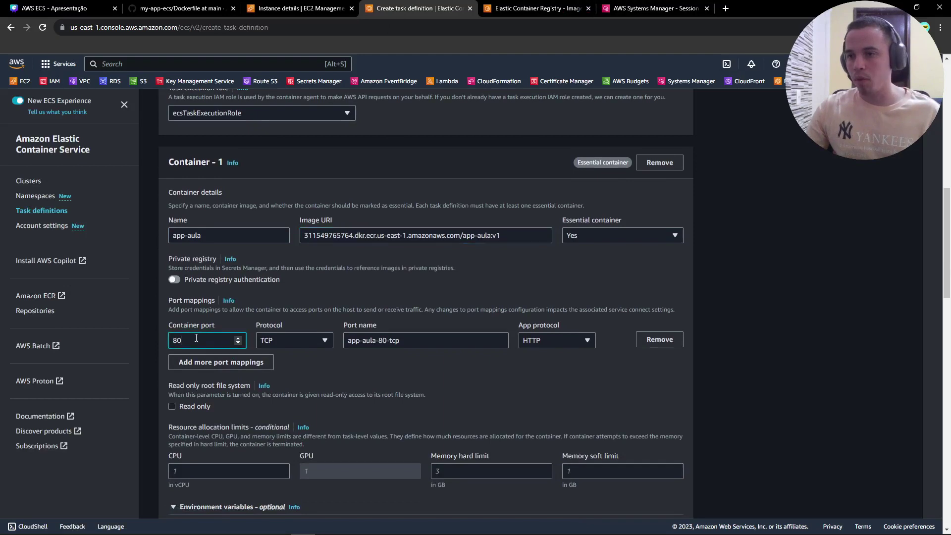
pyautogui.scroll(-3, 500, 356)
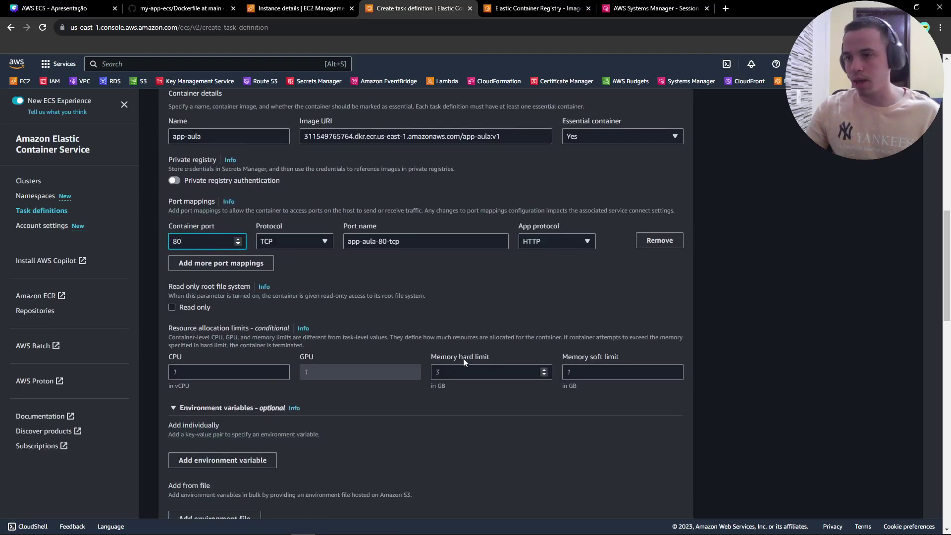
pyautogui.click(169, 281)
pyautogui.moveTo(170, 280); pyautogui.dragTo(248, 279)
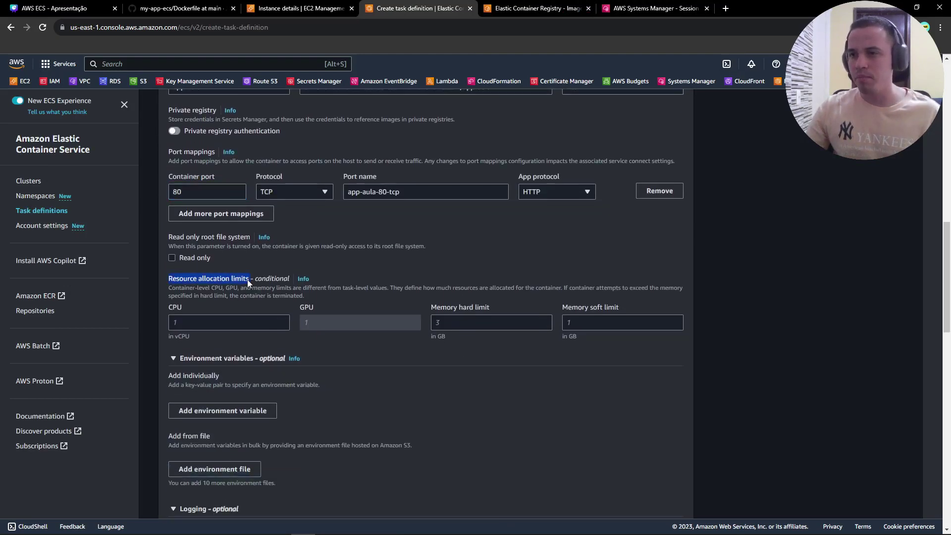
pyautogui.scroll(-2, 274, 307)
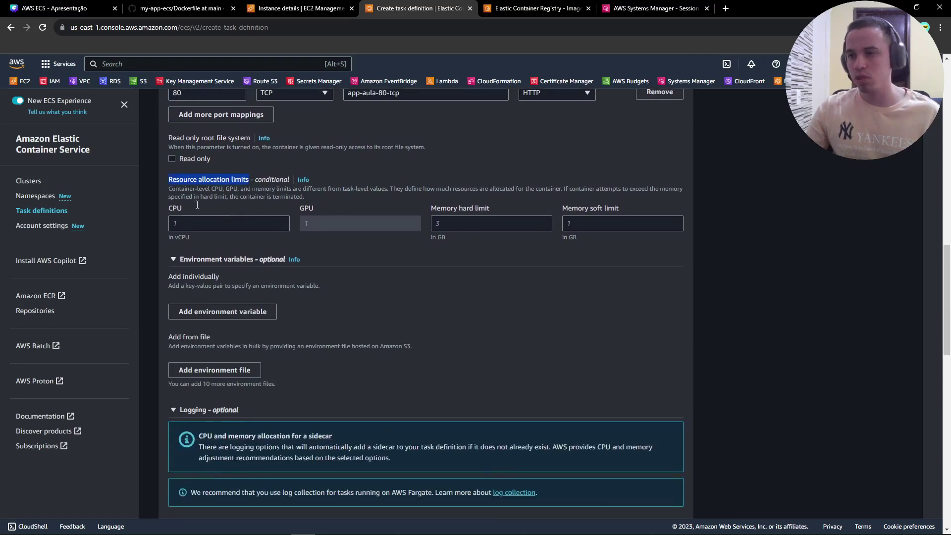
# Add an environment variable row set to ValueFrom, then remove it empty
pyautogui.click(214, 311)
pyautogui.click(224, 317)
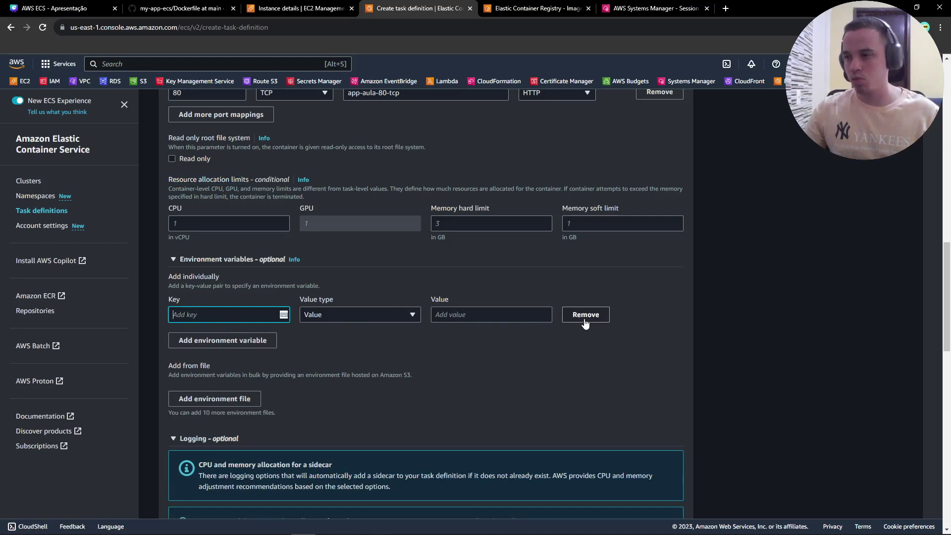
pyautogui.click(335, 315)
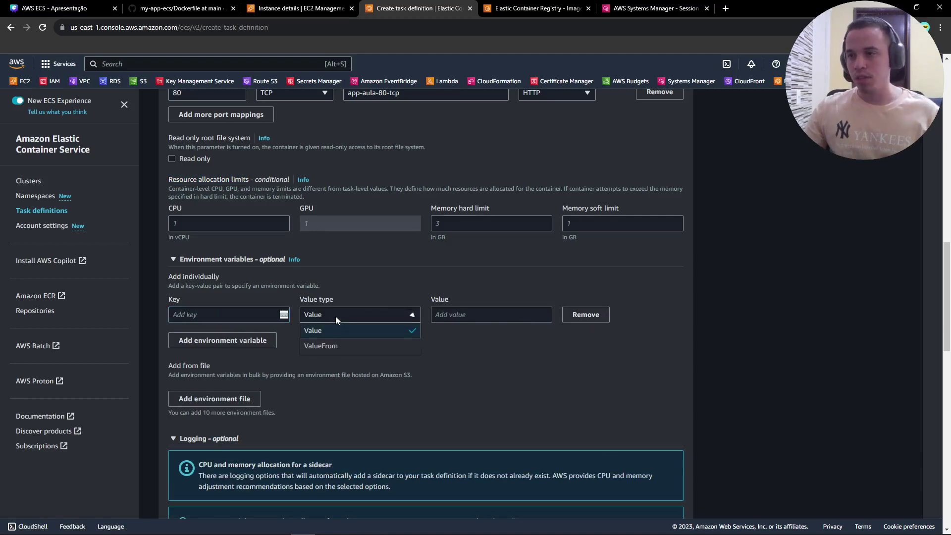
pyautogui.click(345, 348)
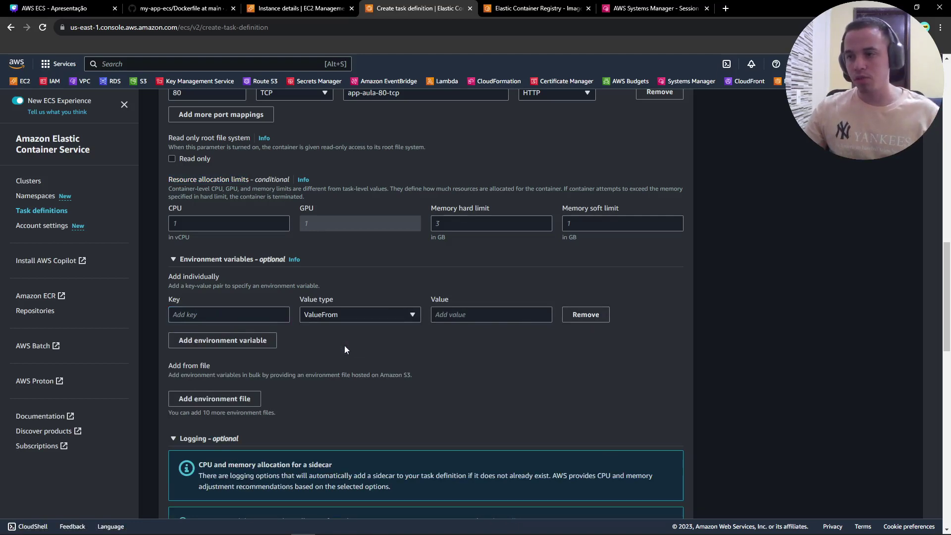
pyautogui.click(311, 316)
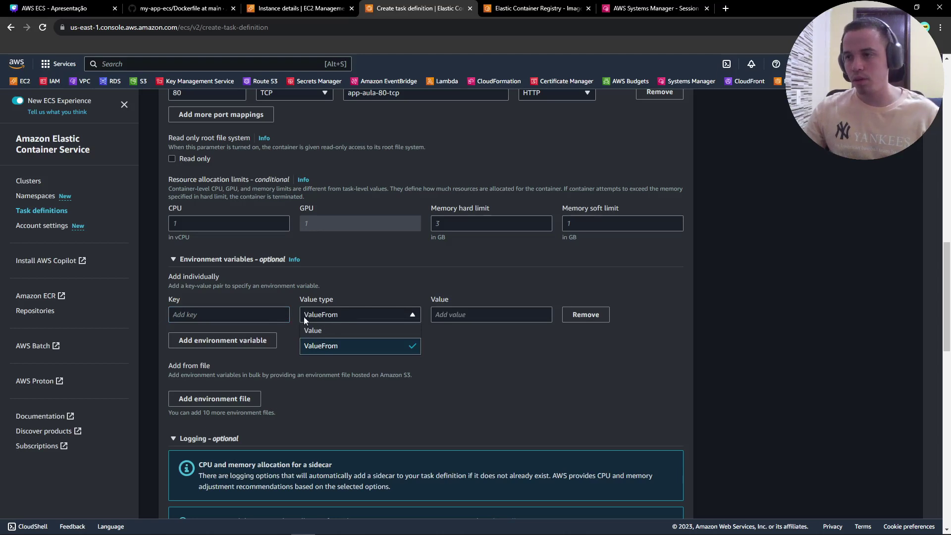
pyautogui.click(458, 314)
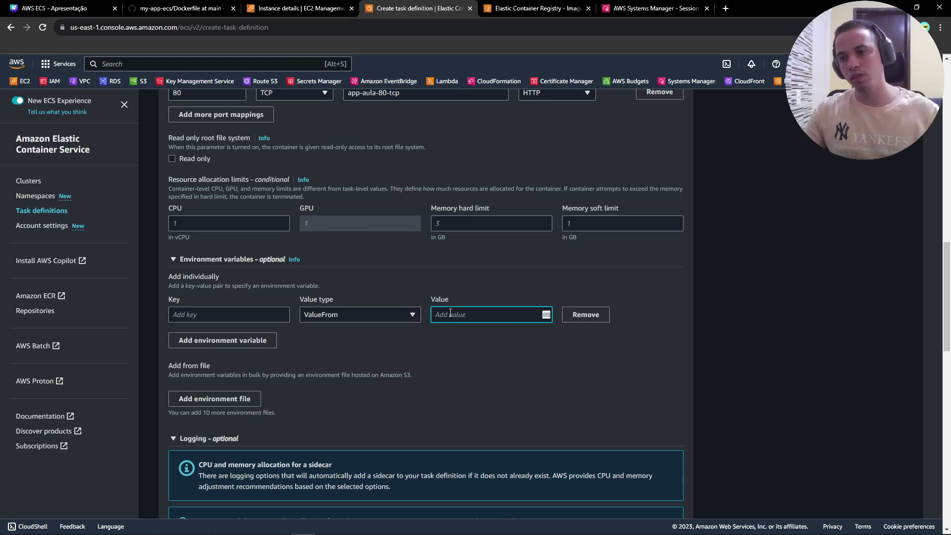
pyautogui.click(594, 317)
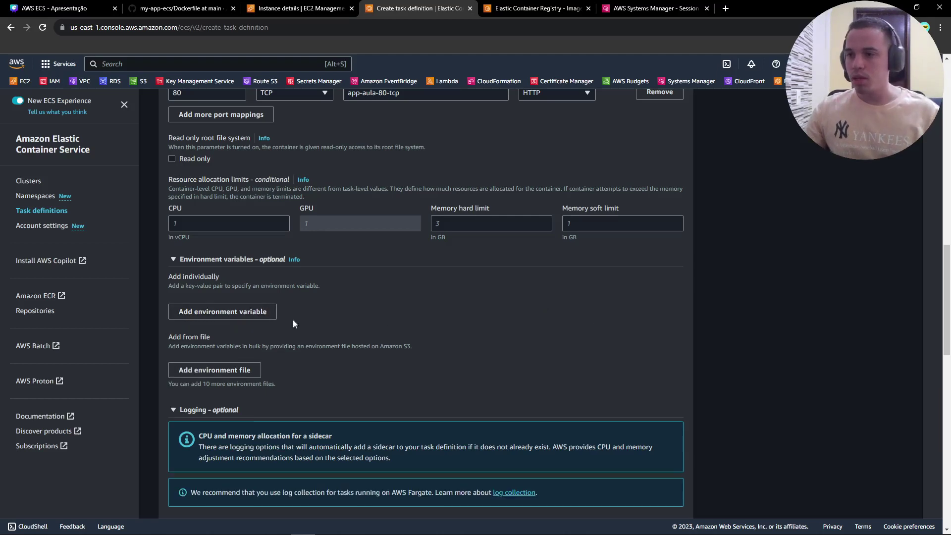
# Add an environment file location, then remove the empty entry
pyautogui.click(213, 370)
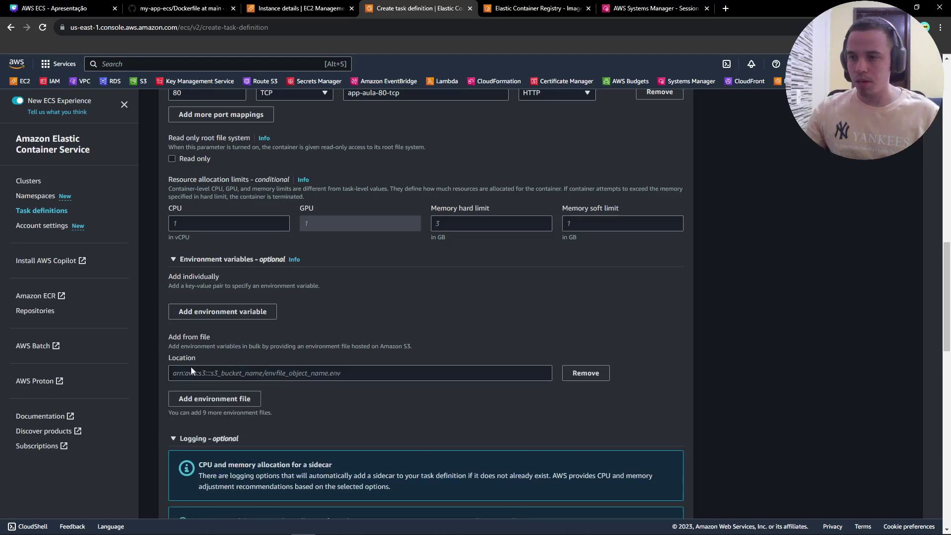
pyautogui.click(181, 372)
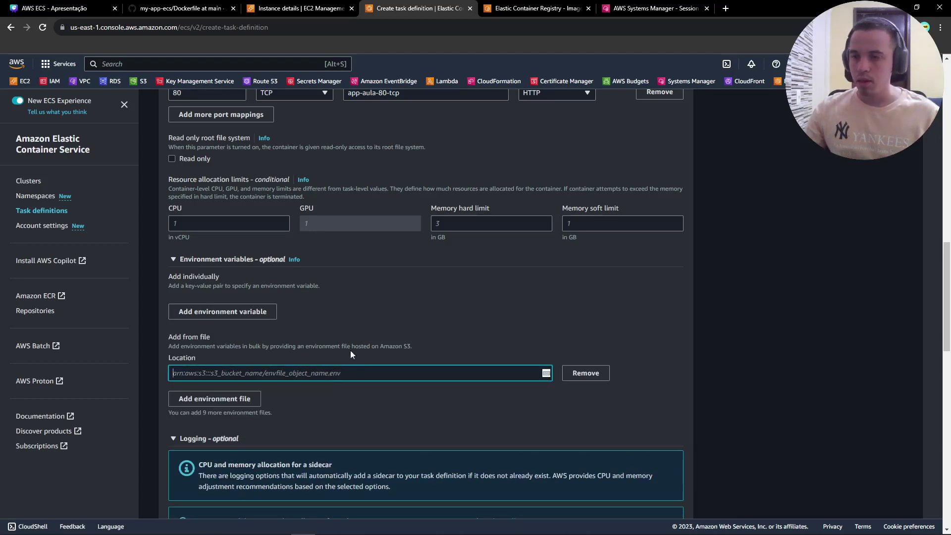
pyautogui.click(585, 373)
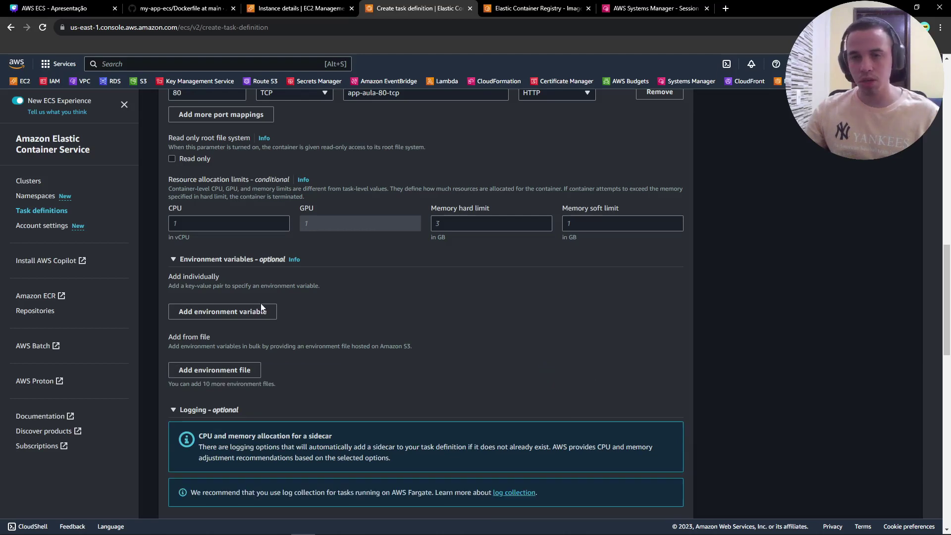
# Uncheck Use log collection so the app-aula container no longer sends logs to CloudWatch
pyautogui.scroll(-3, 238, 299)
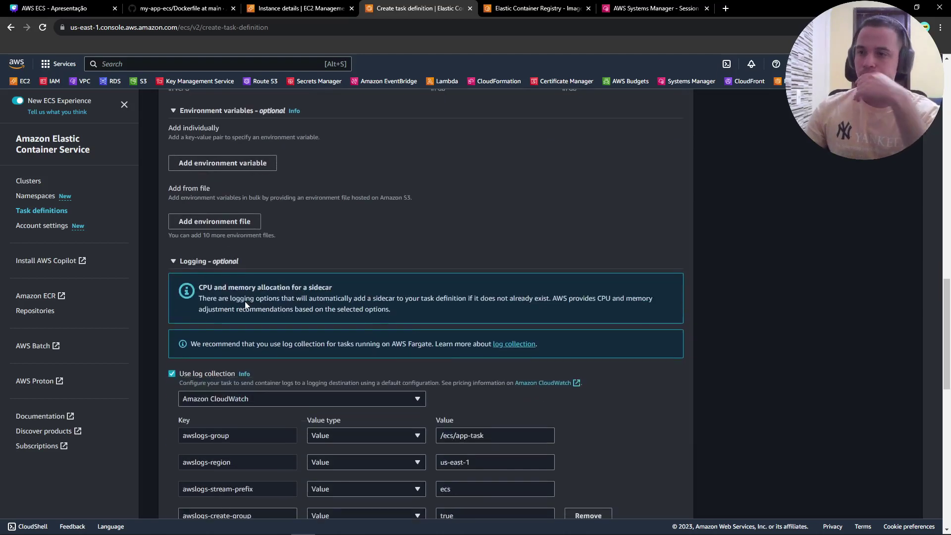
pyautogui.scroll(-2, 245, 305)
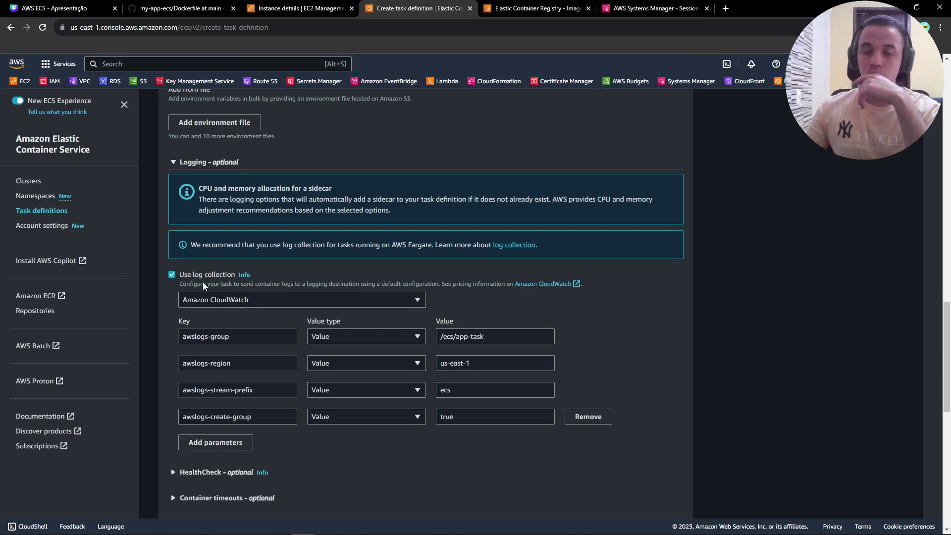
pyautogui.click(228, 298)
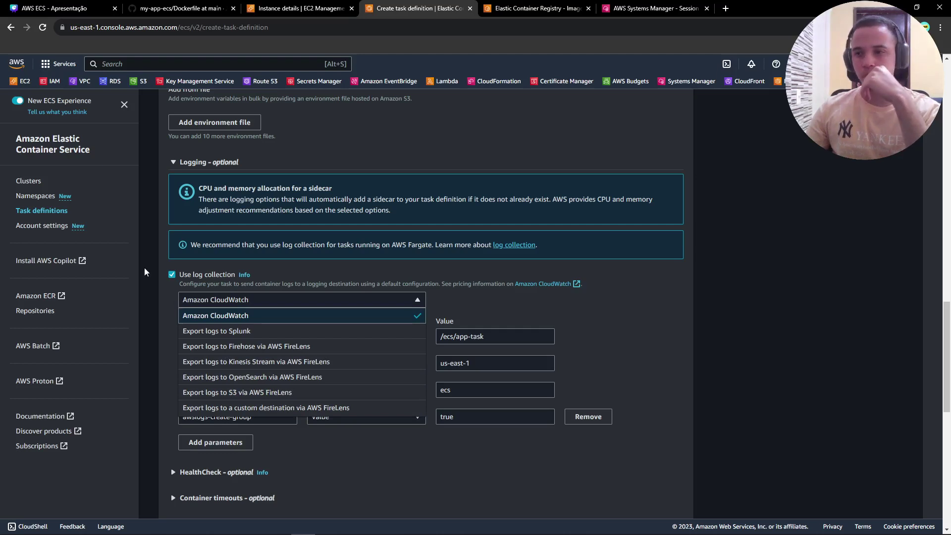
pyautogui.click(170, 281)
pyautogui.click(171, 274)
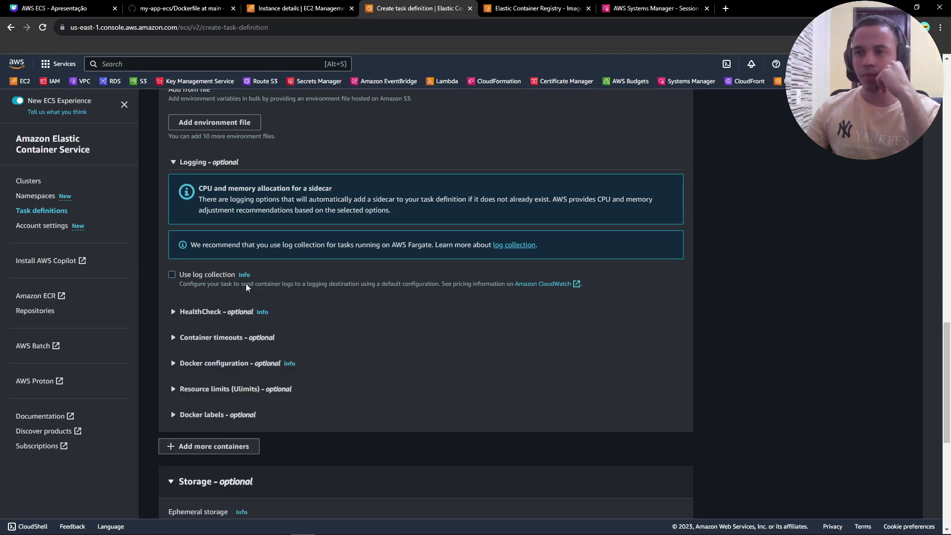
pyautogui.scroll(-2, 327, 318)
pyautogui.scroll(-1, 327, 319)
pyautogui.scroll(-3, 275, 212)
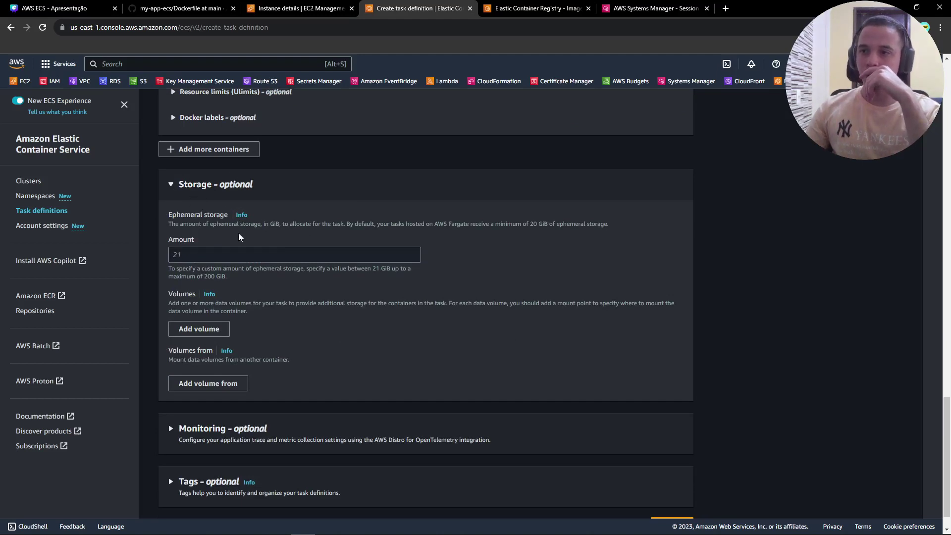
pyautogui.moveTo(532, 222); pyautogui.dragTo(538, 225)
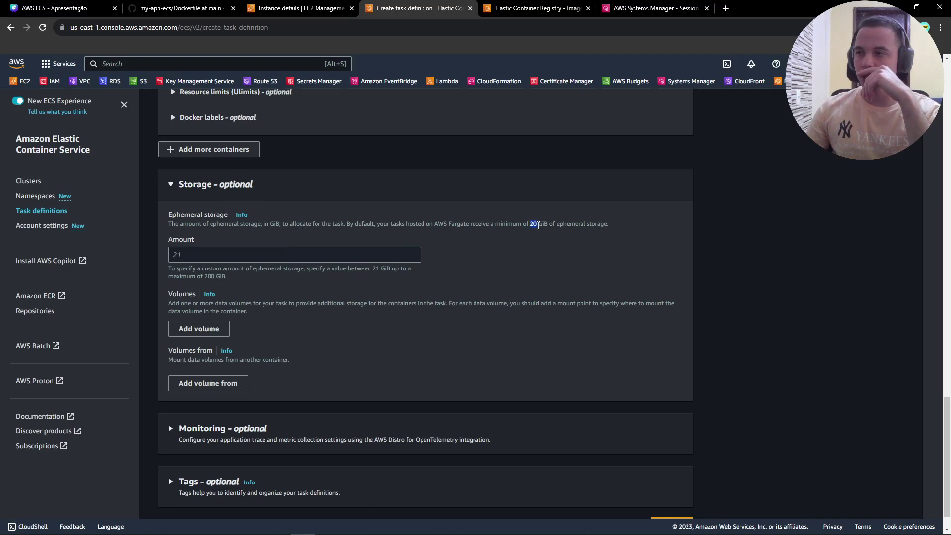
pyautogui.moveTo(607, 227); pyautogui.dragTo(566, 227)
pyautogui.click(232, 258)
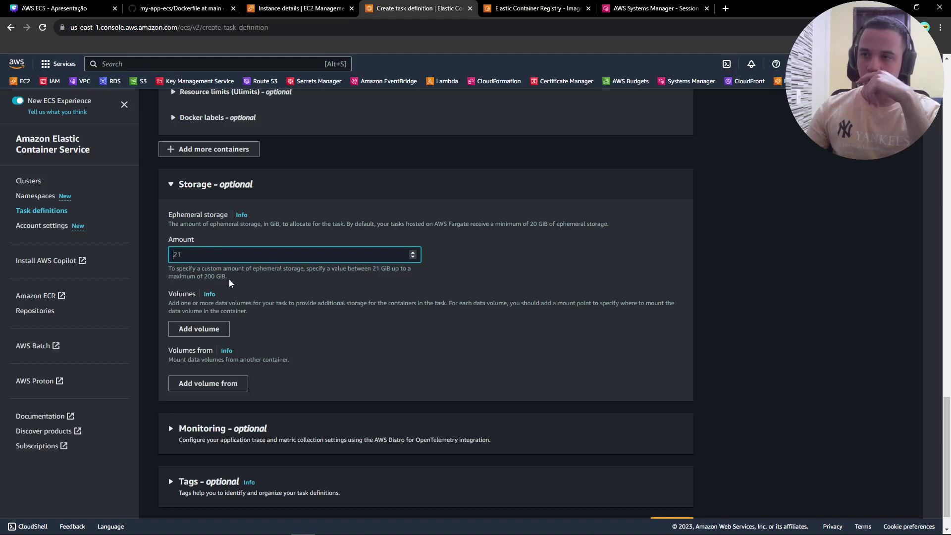
pyautogui.moveTo(201, 276); pyautogui.dragTo(242, 281)
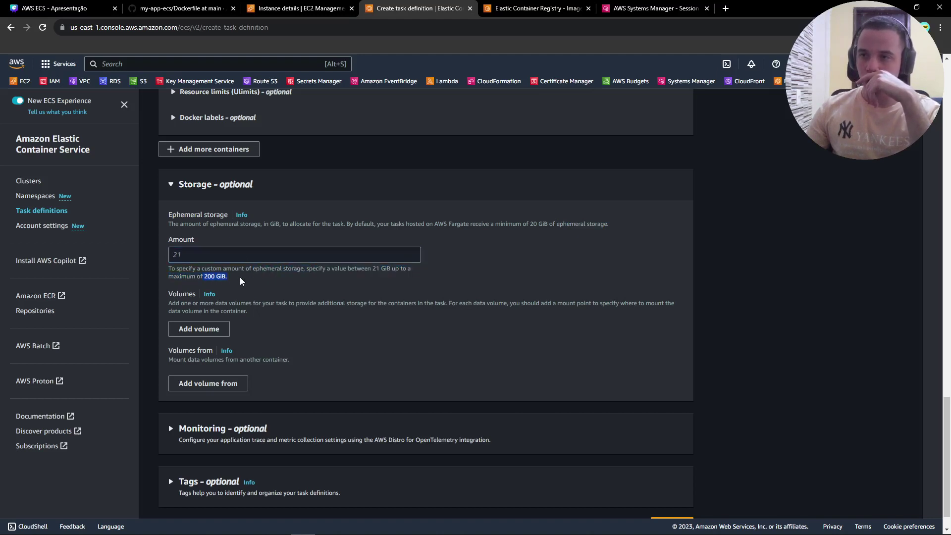
pyautogui.click(198, 329)
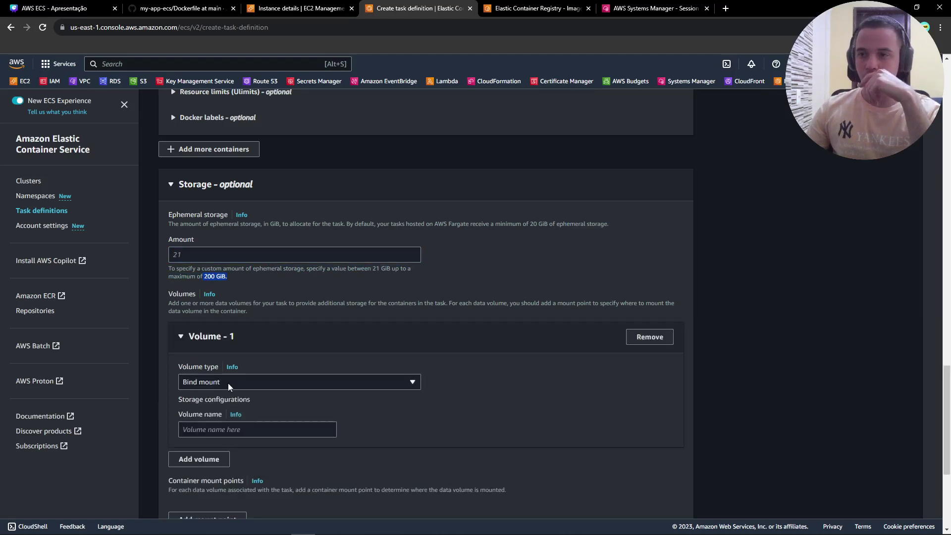
pyautogui.click(227, 382)
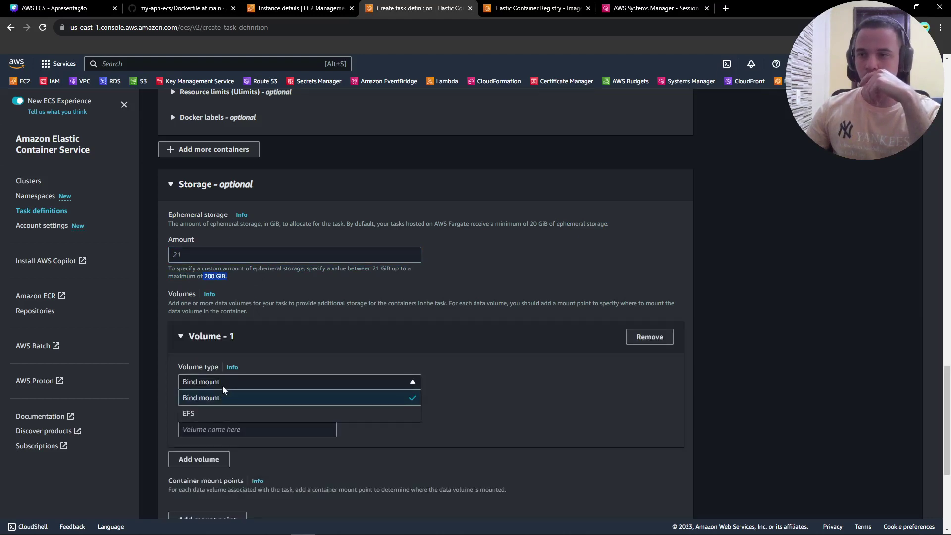
pyautogui.click(205, 415)
pyautogui.click(233, 427)
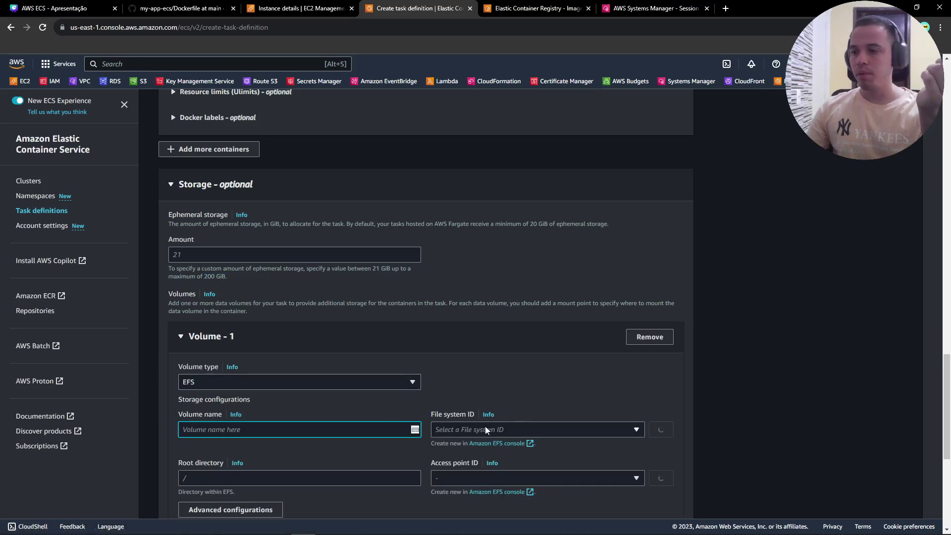
pyautogui.scroll(-2, 485, 426)
pyautogui.click(213, 378)
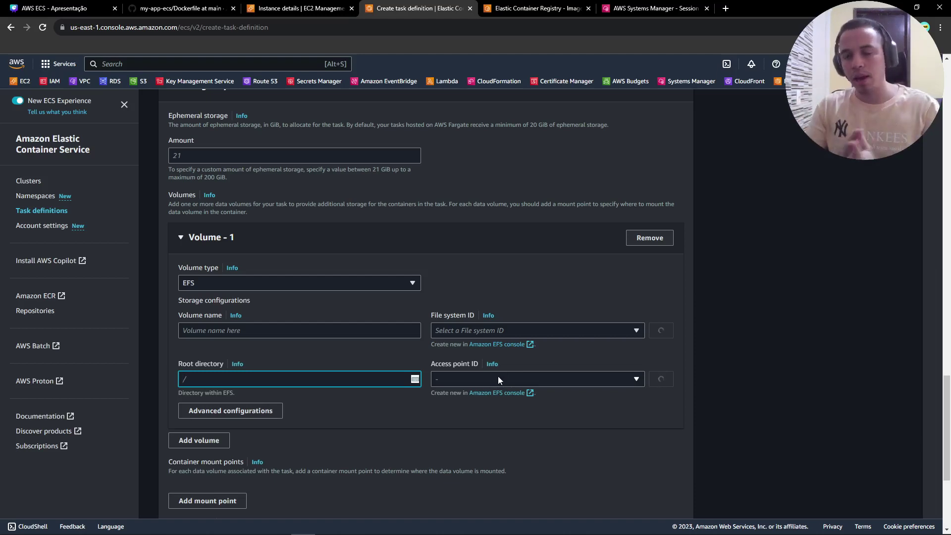
pyautogui.click(648, 238)
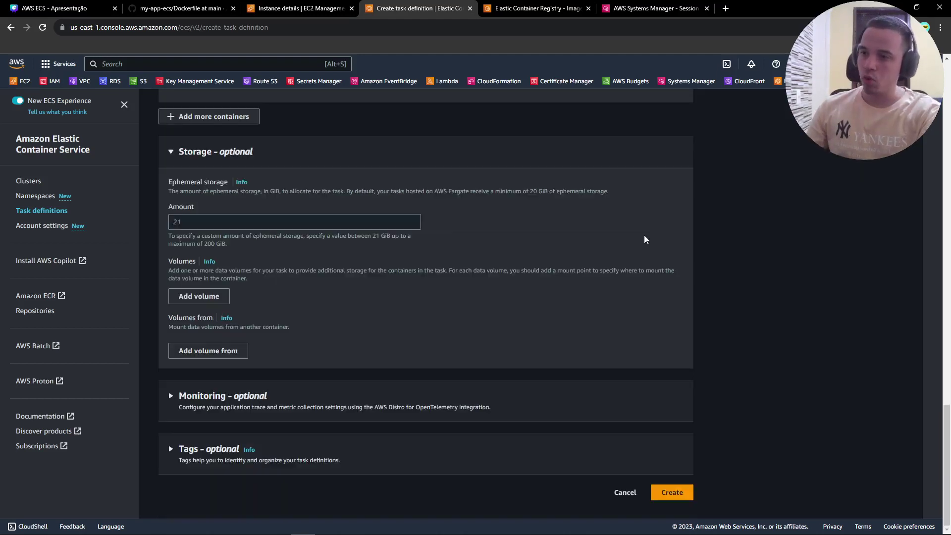
# Add a new bind mount data volume, Volume - 1, to the task definition storage
pyautogui.click(196, 296)
pyautogui.scroll(-3, 217, 380)
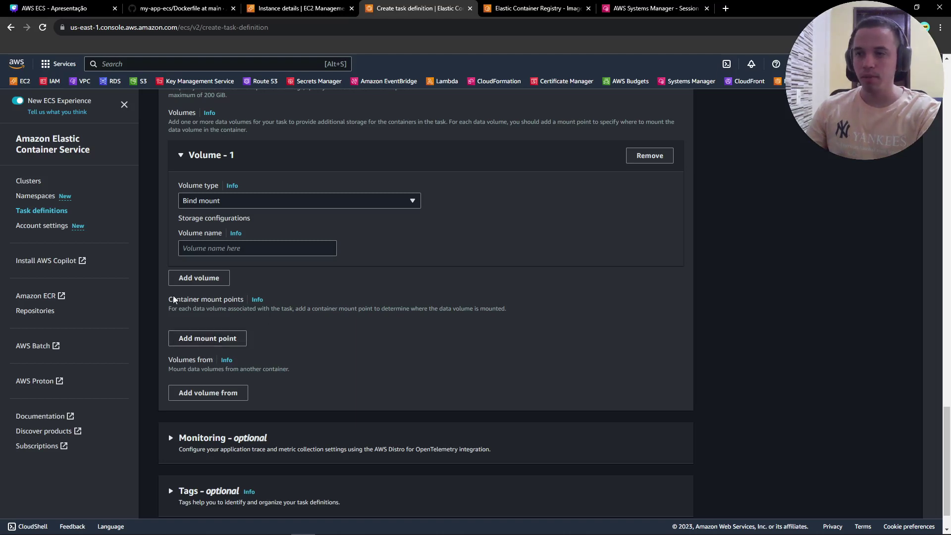
pyautogui.moveTo(173, 299); pyautogui.dragTo(238, 301)
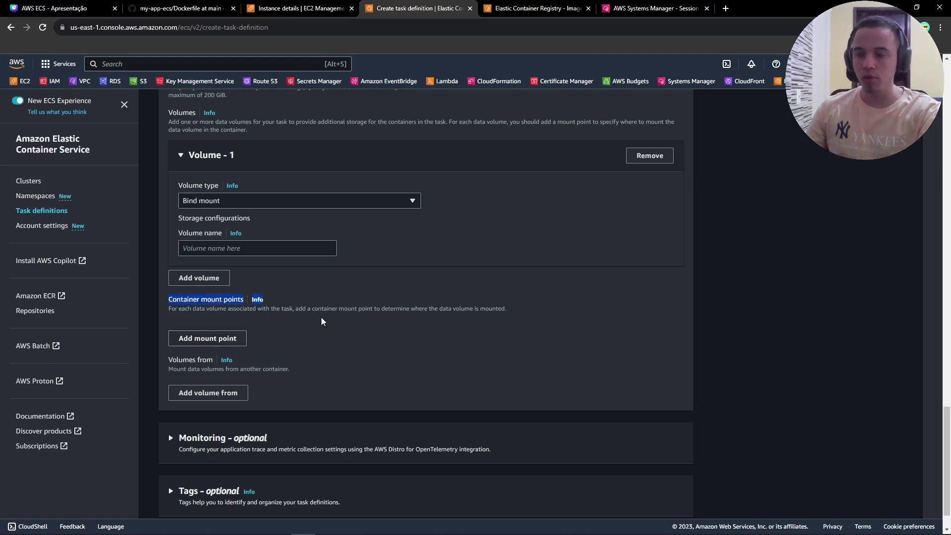
pyautogui.click(343, 297)
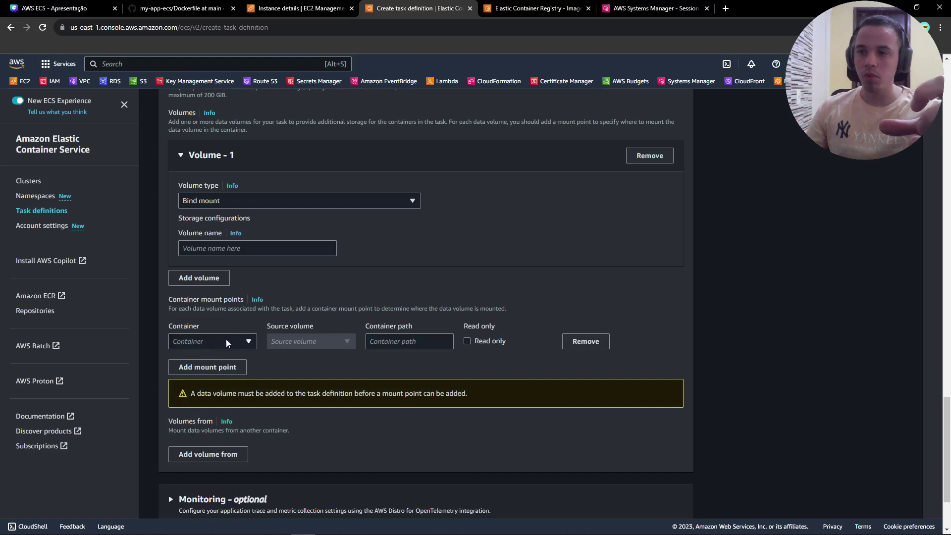
# Try an app-aula mount point at /home/arquivo/, then clear the path and remove the row
pyautogui.click(201, 345)
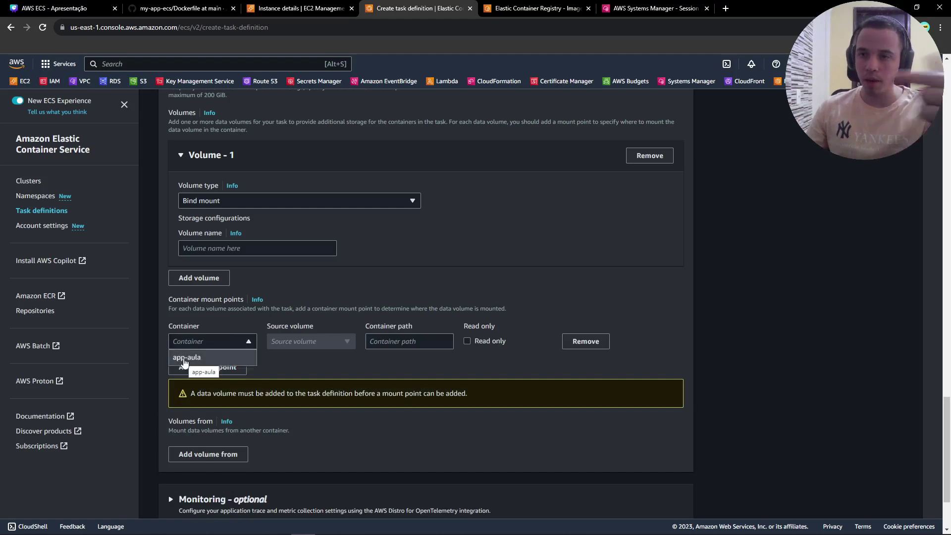
pyautogui.click(184, 361)
pyautogui.click(380, 338)
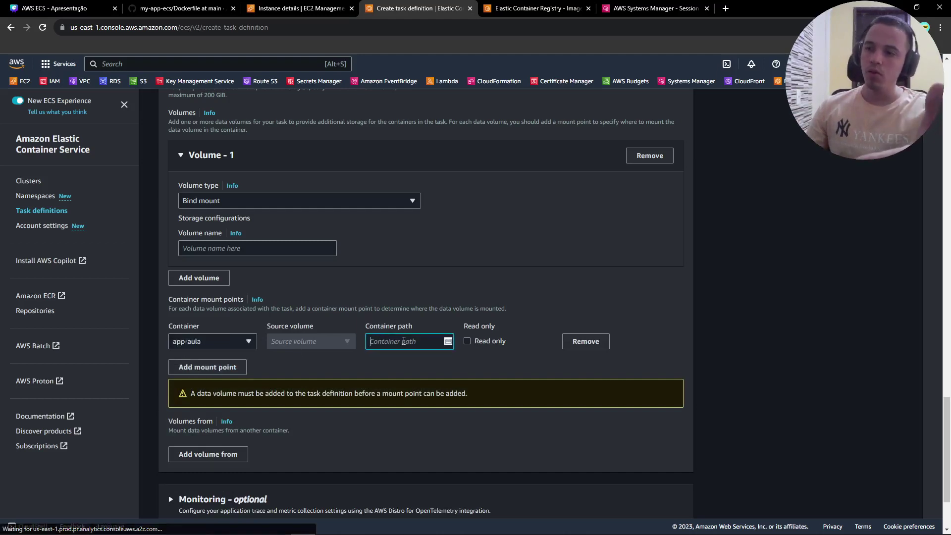
pyautogui.write('/h')
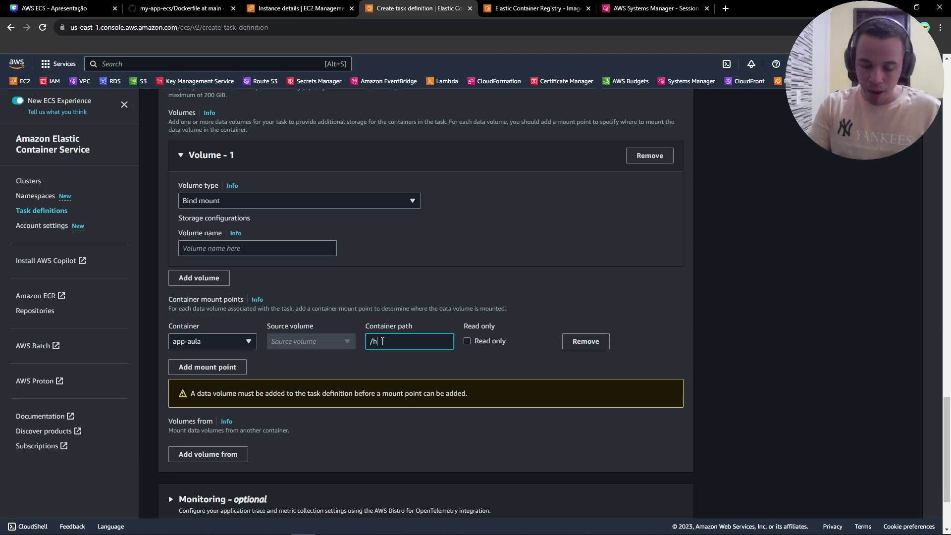
pyautogui.write('ome/')
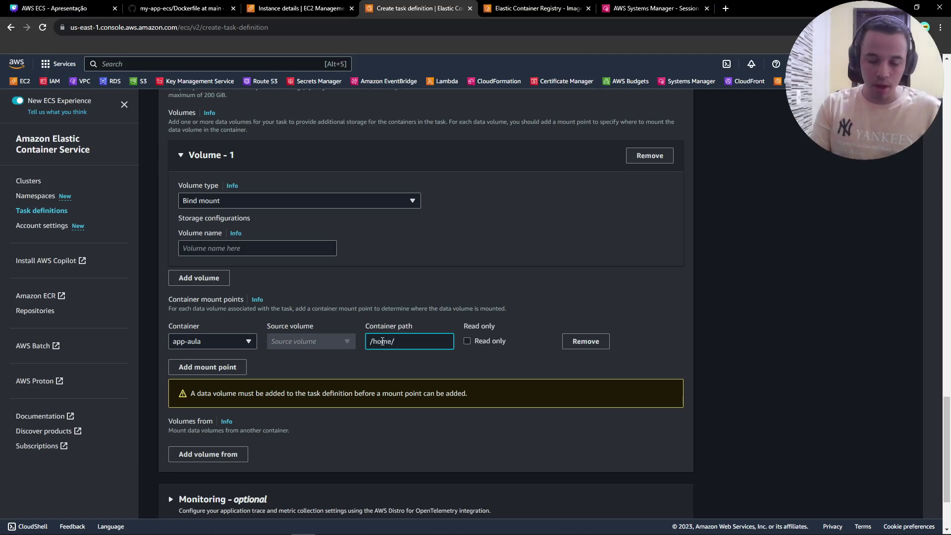
pyautogui.write('arquivo/')
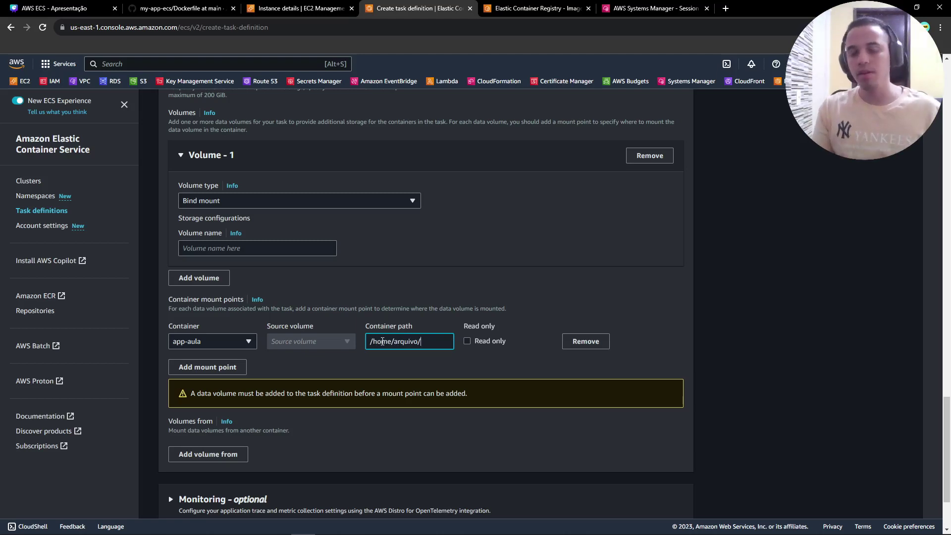
pyautogui.hotkey('ctrl', 'a')
pyautogui.press('BackSpace')
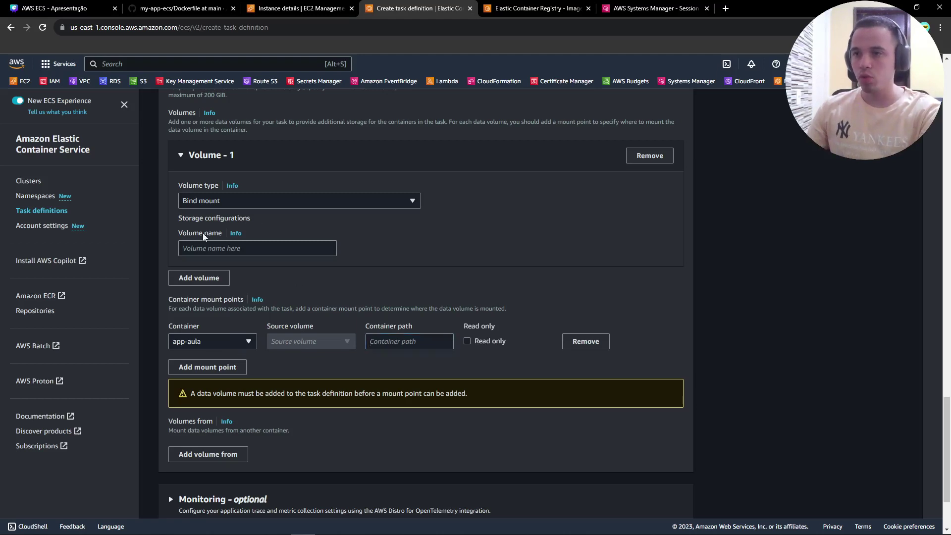
pyautogui.click(223, 246)
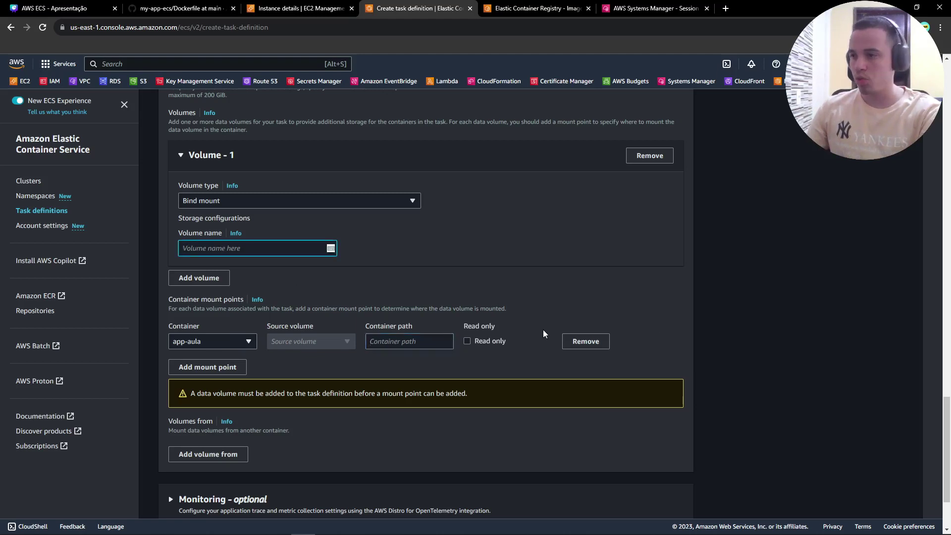
pyautogui.click(585, 342)
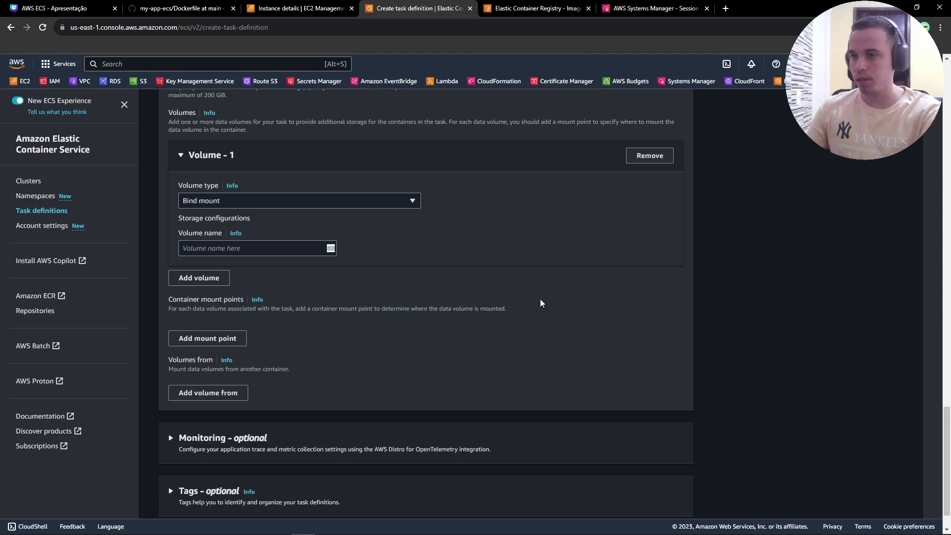
# Remove Volume - 1 and create the task definition as app-task:1
pyautogui.click(651, 158)
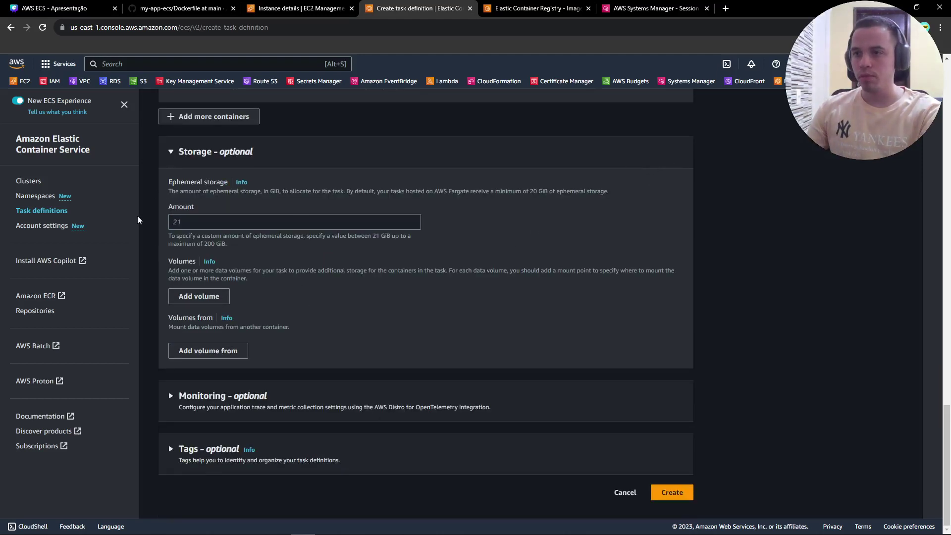
pyautogui.click(203, 395)
pyautogui.scroll(-3, 292, 335)
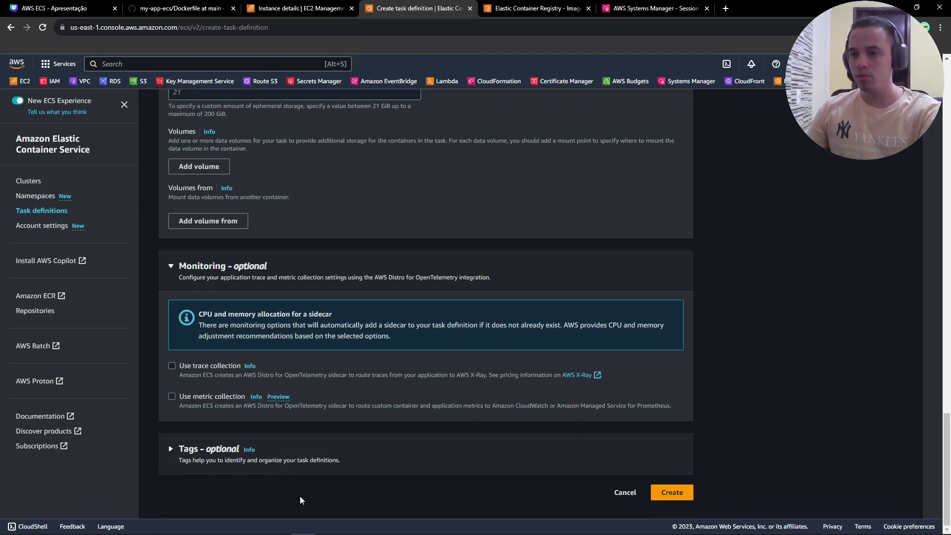
pyautogui.click(672, 492)
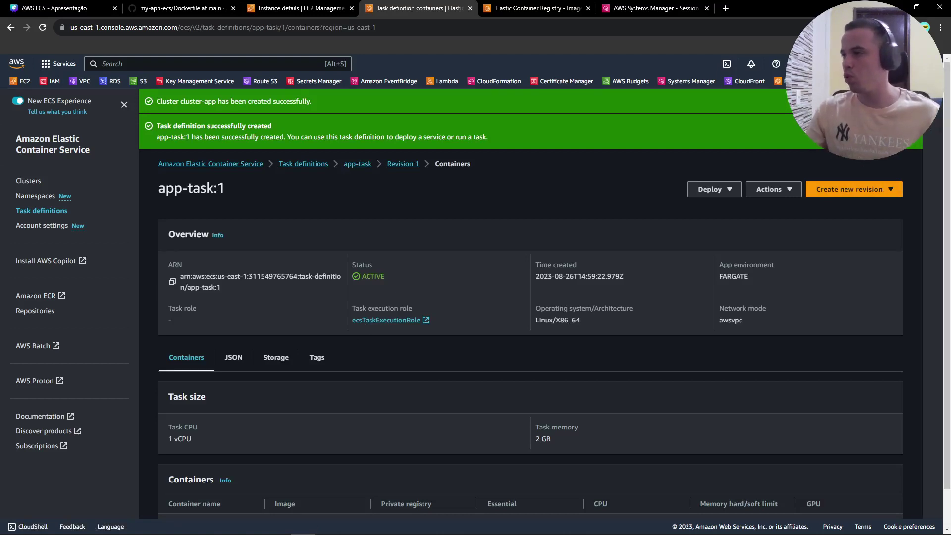
# Go to the ECS Clusters list and open cluster-app
pyautogui.click(891, 132)
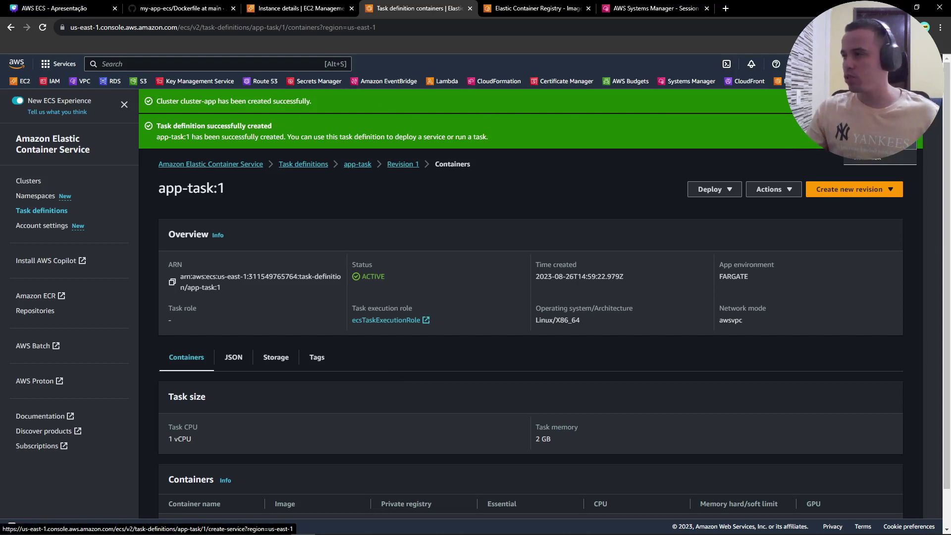
pyautogui.click(36, 187)
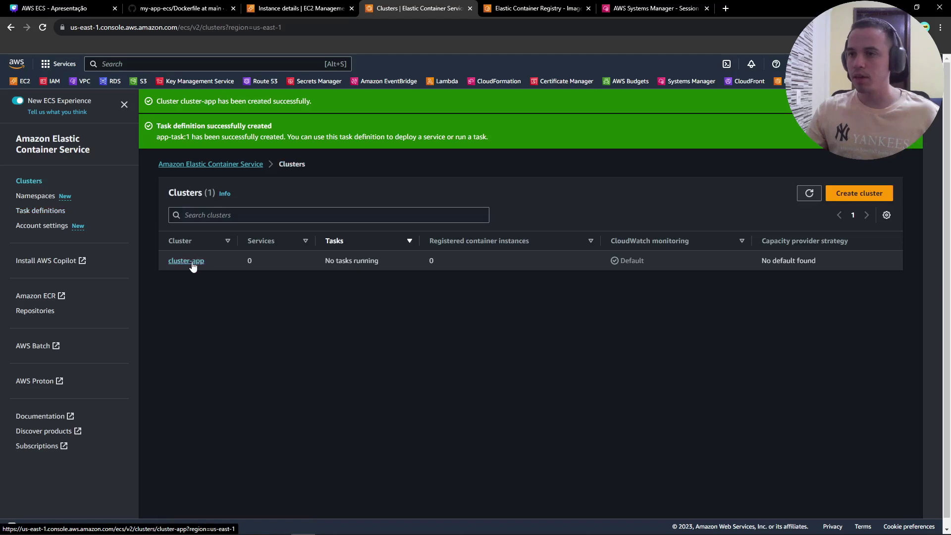
pyautogui.click(191, 264)
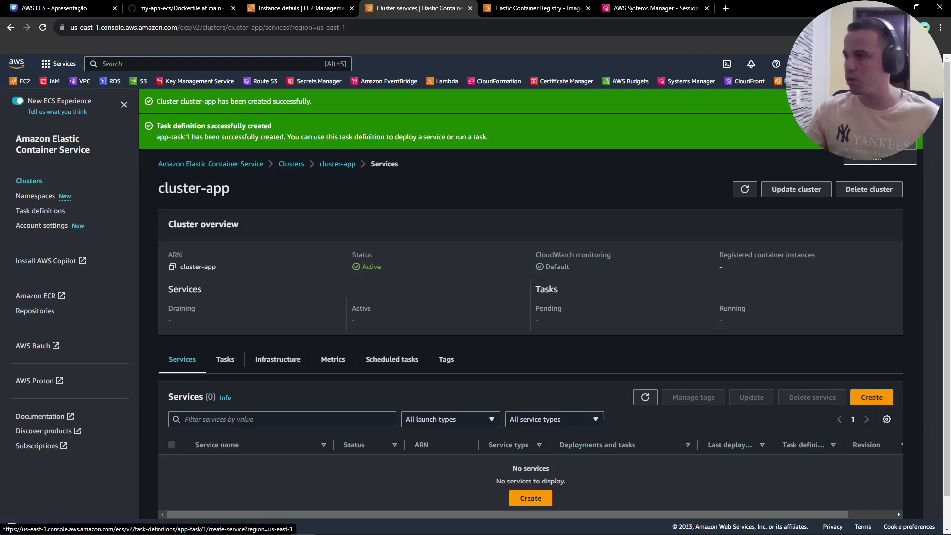
# Start a service from app-task:1 and place it on the existing cluster cluster-app
pyautogui.click(880, 144)
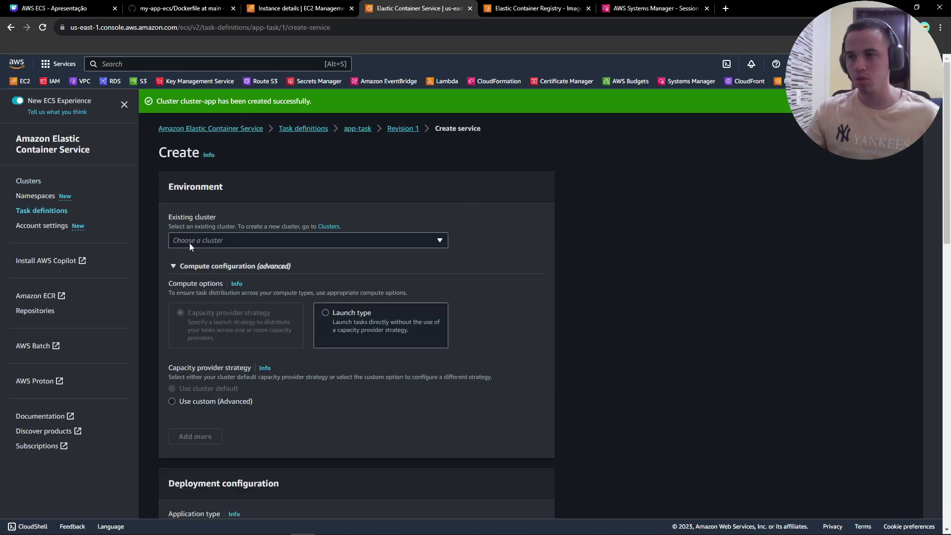
pyautogui.click(189, 243)
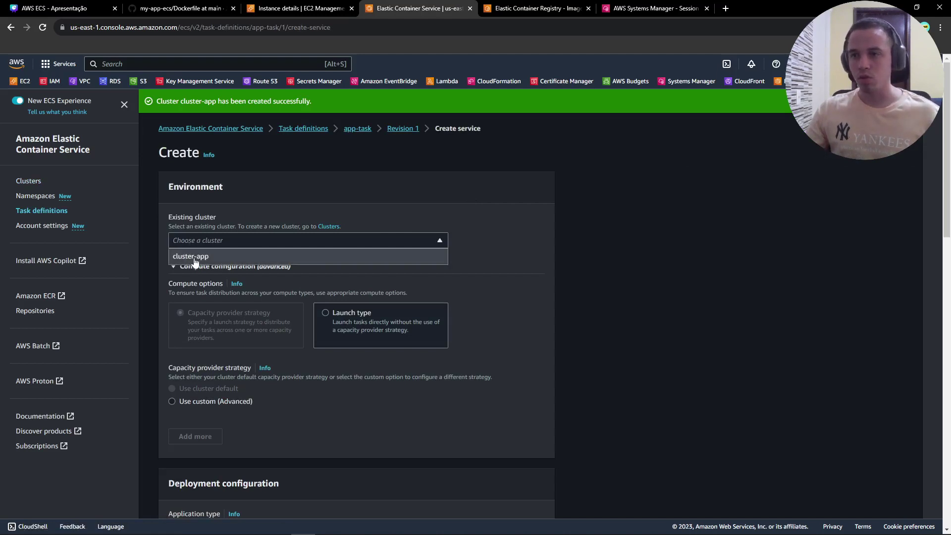
pyautogui.click(194, 258)
pyautogui.scroll(-3, 284, 313)
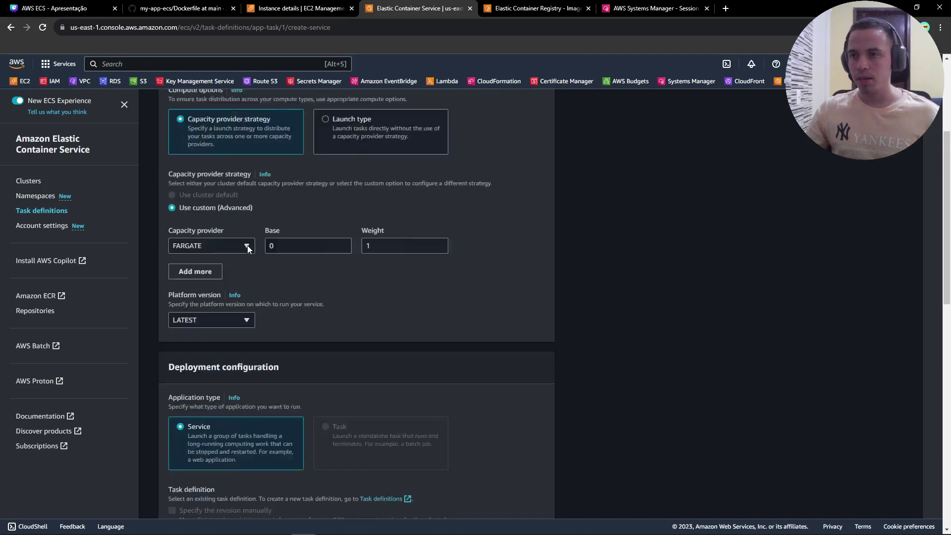
pyautogui.scroll(2, 247, 248)
pyautogui.scroll(1, 248, 249)
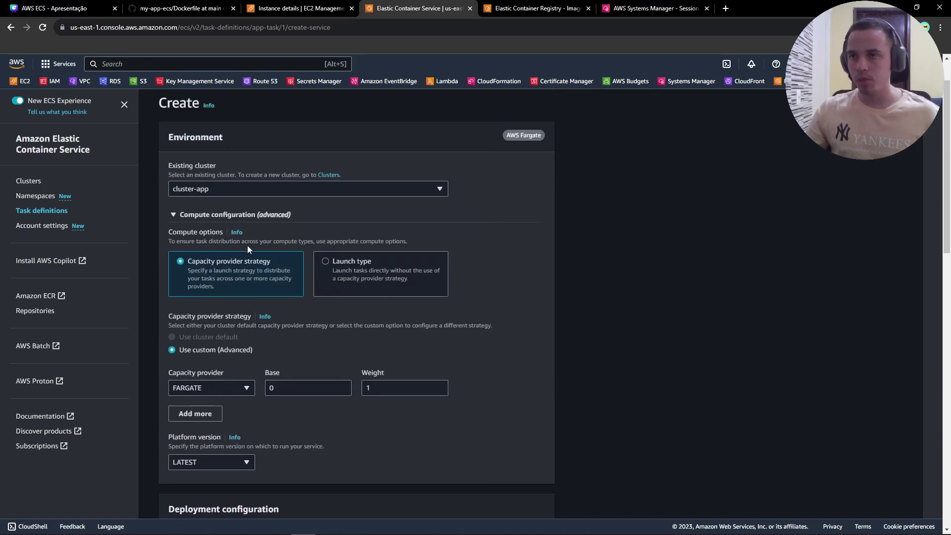
pyautogui.scroll(-2, 248, 245)
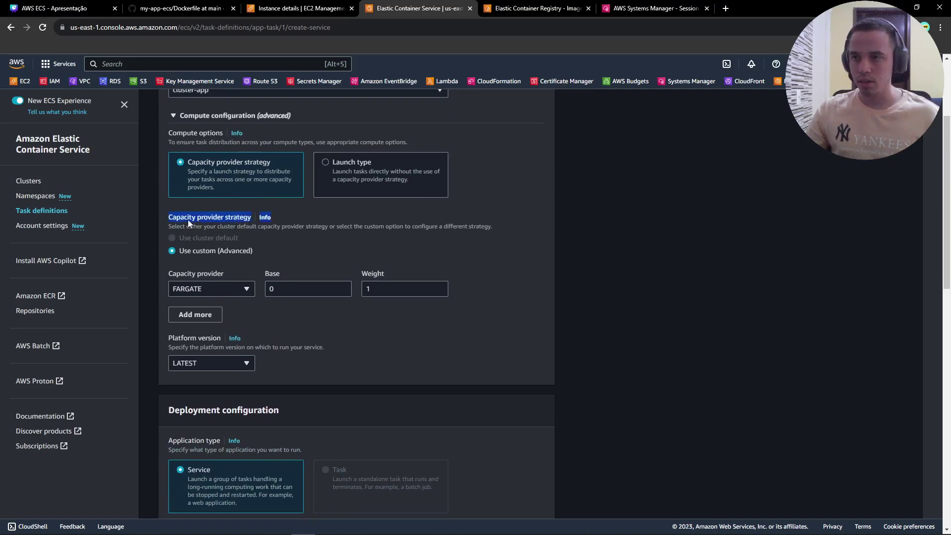
pyautogui.click(307, 260)
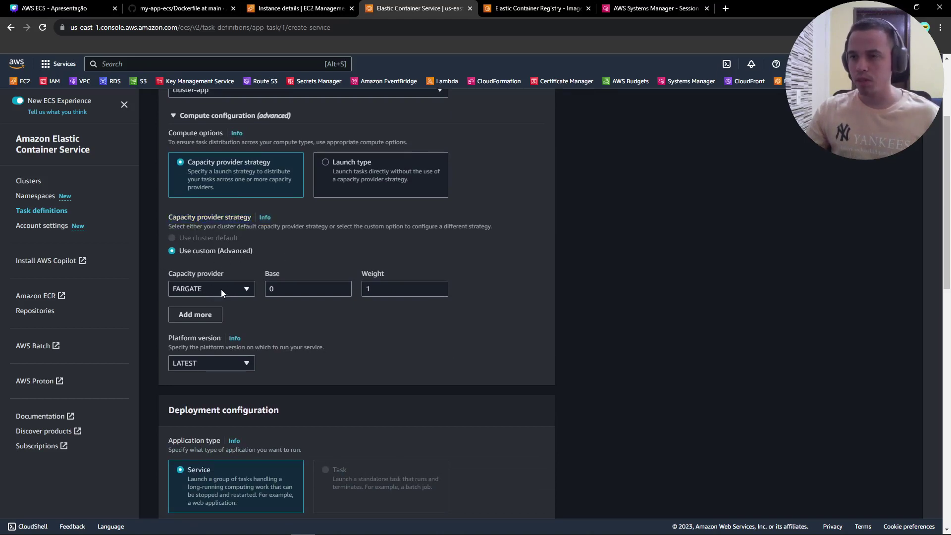
# Leave the FARGATE platform version set to LATEST
pyautogui.scroll(-3, 221, 289)
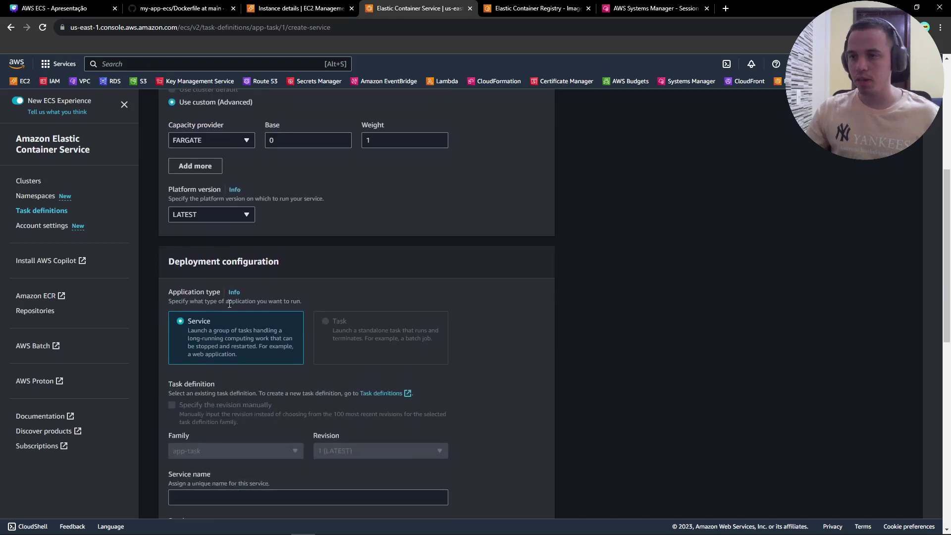
pyautogui.click(210, 216)
pyautogui.click(210, 216)
pyautogui.click(210, 216)
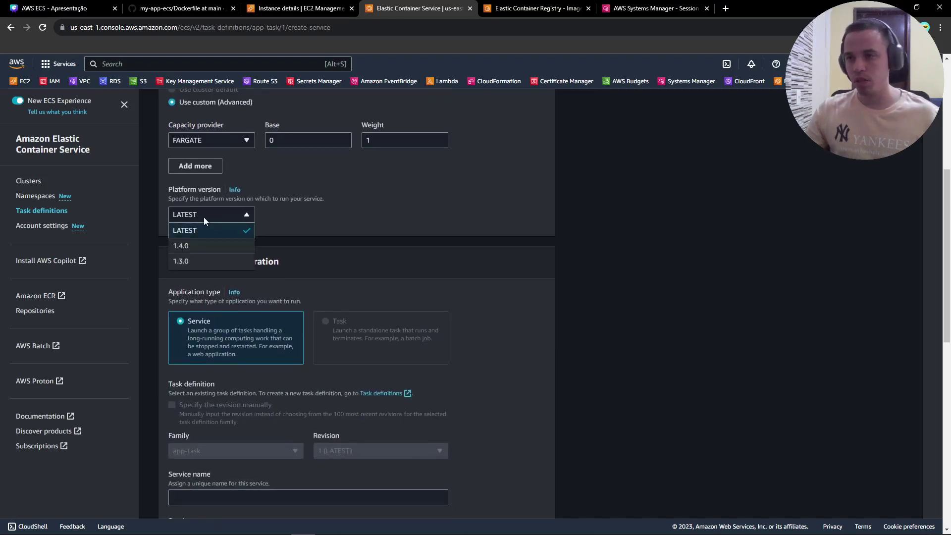
pyautogui.click(308, 230)
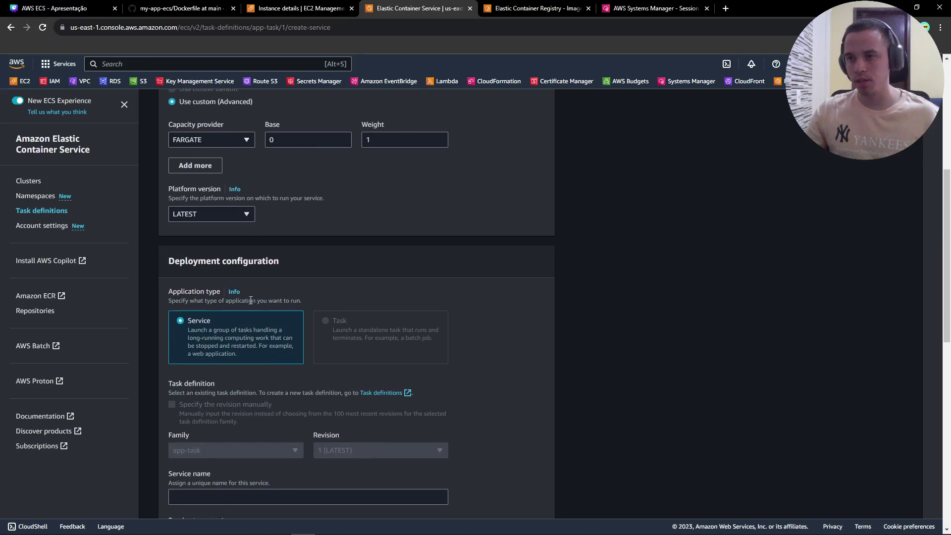
pyautogui.scroll(-3, 250, 300)
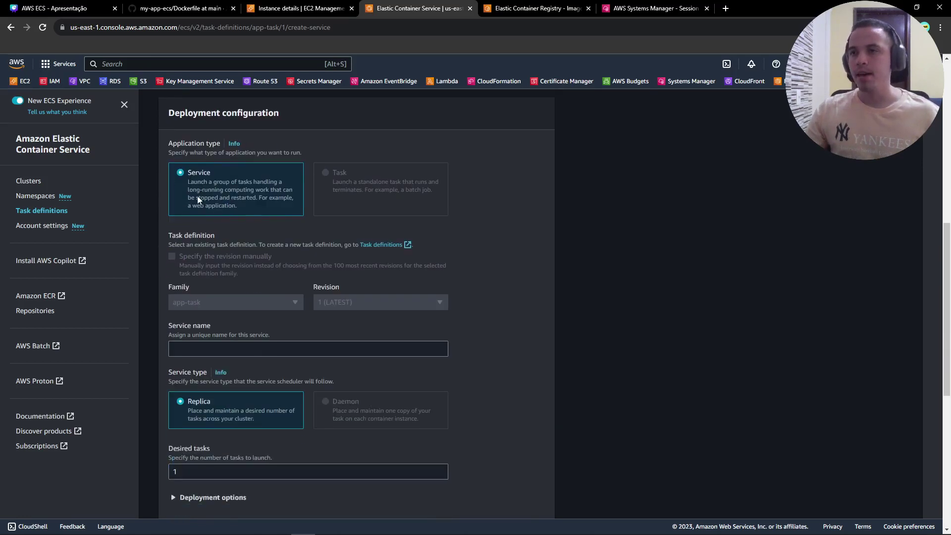
# Name the service app-service and set desired tasks to 2
pyautogui.click(207, 345)
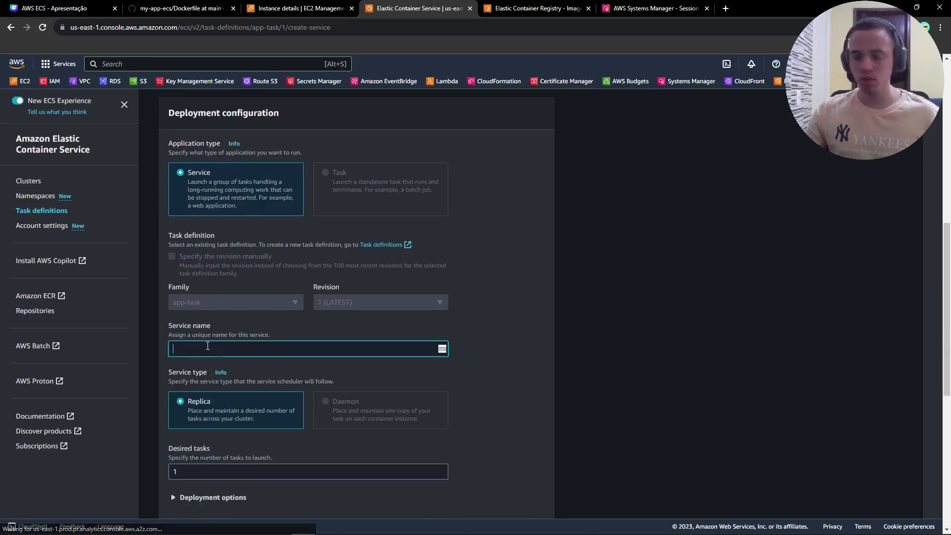
pyautogui.write('app')
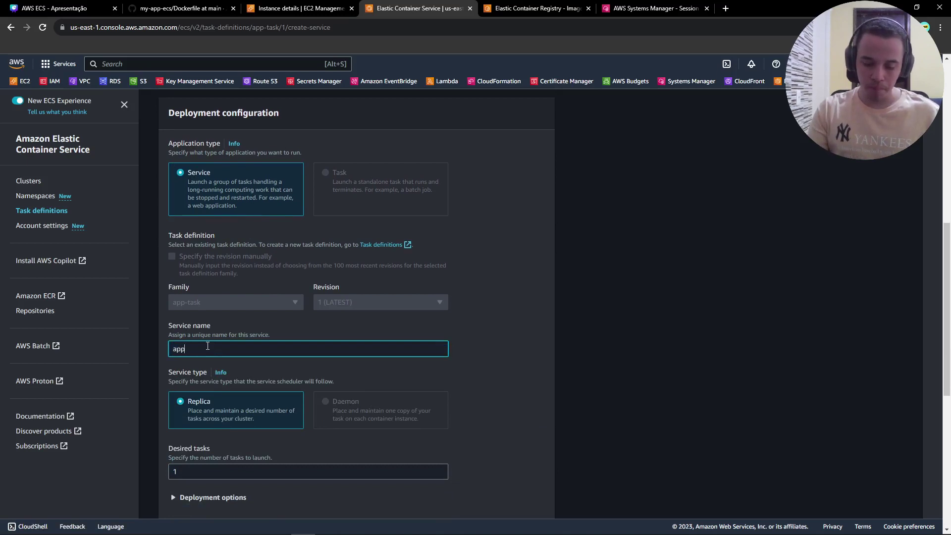
pyautogui.write('-service')
pyautogui.scroll(-3, 394, 263)
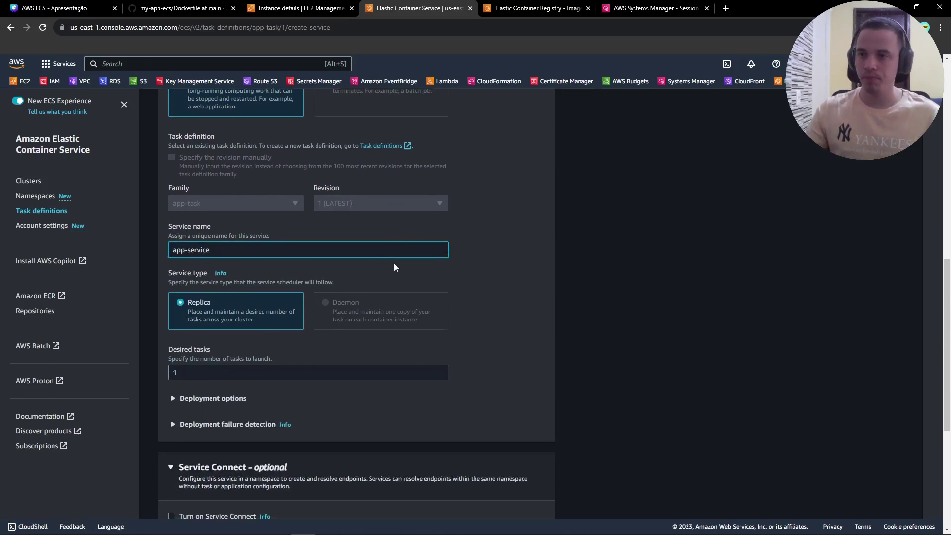
pyautogui.moveTo(198, 321); pyautogui.dragTo(149, 323)
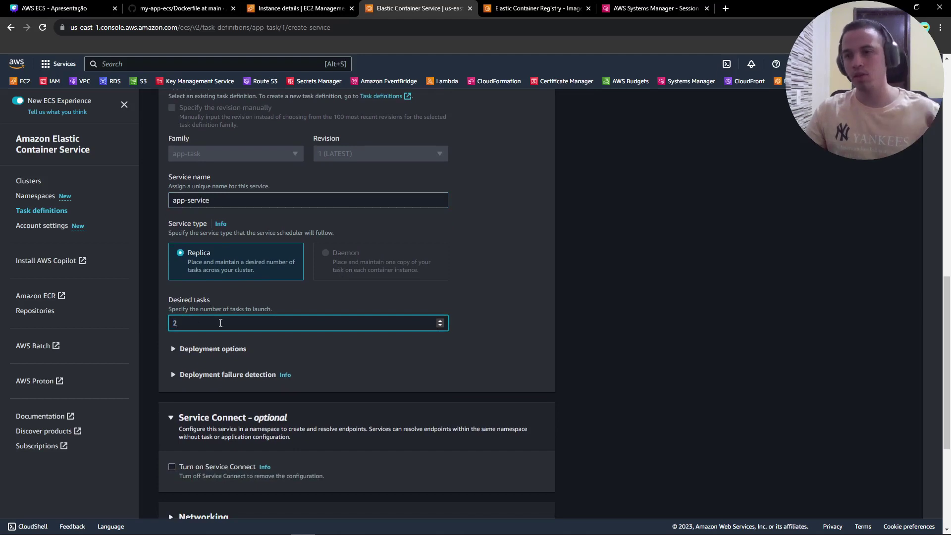
pyautogui.scroll(-2, 221, 323)
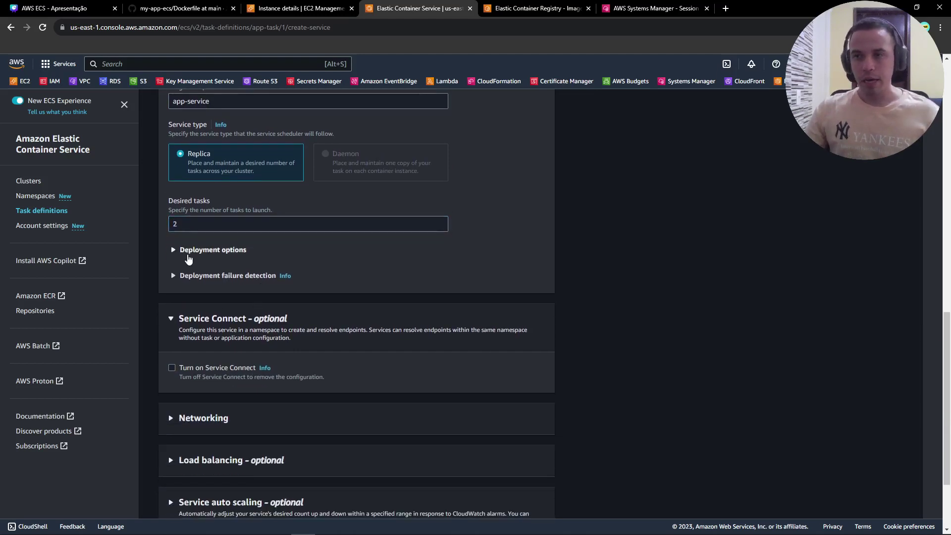
# Turn off Rollback on failures under deployment failure detection
pyautogui.click(193, 253)
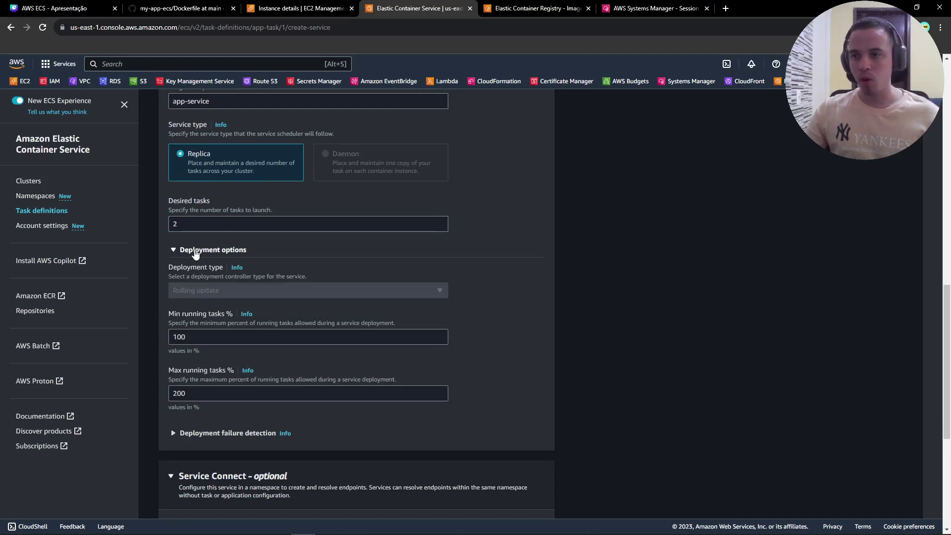
pyautogui.click(195, 252)
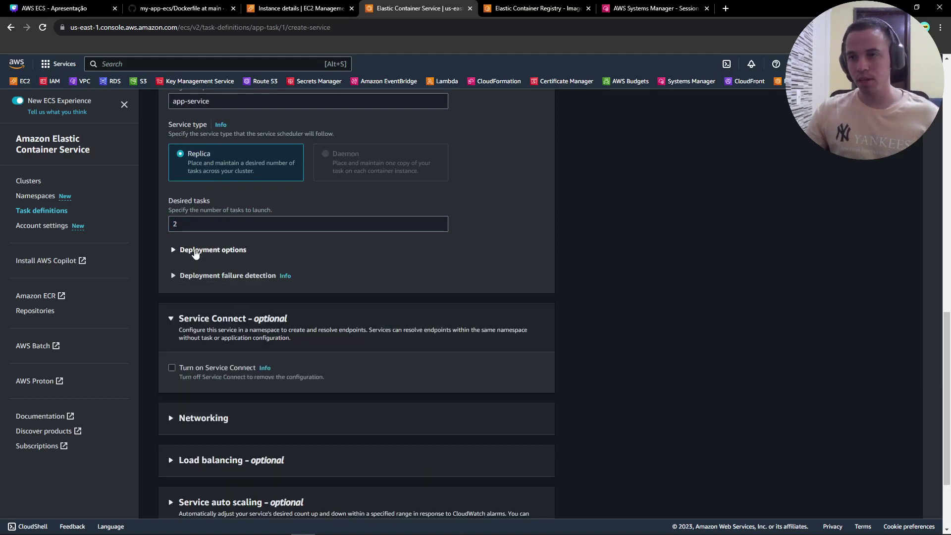
pyautogui.click(195, 277)
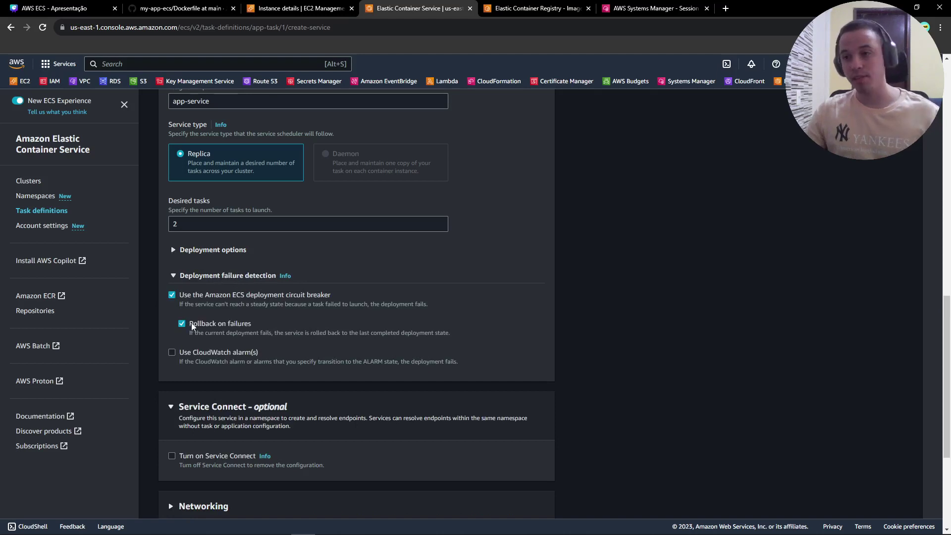
pyautogui.moveTo(190, 324); pyautogui.dragTo(251, 325)
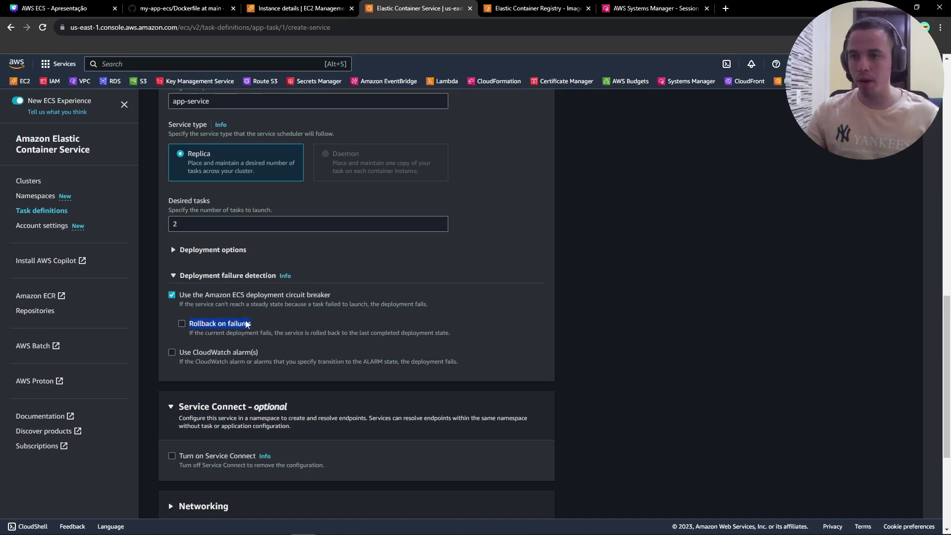
pyautogui.click(188, 276)
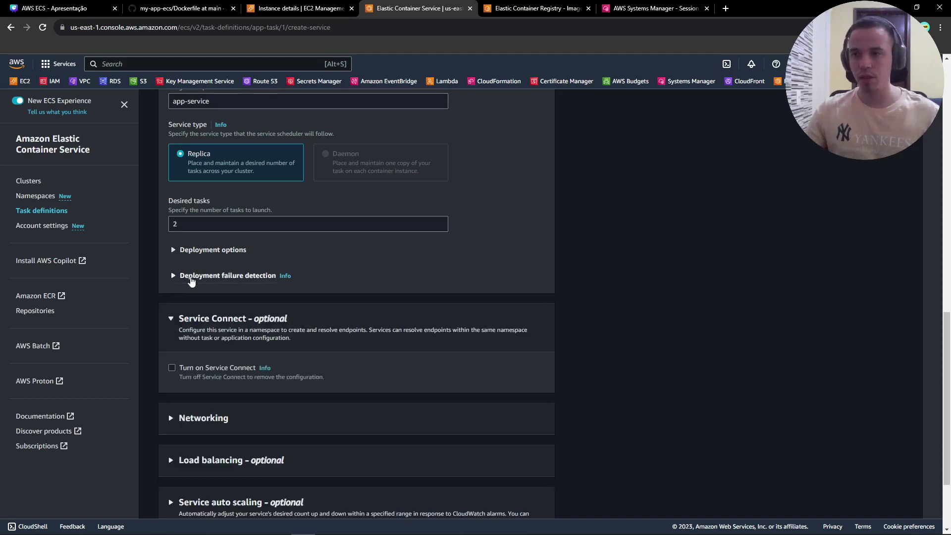
pyautogui.scroll(-2, 232, 365)
# Keep the default VPC and remove four subnets, leaving only us-east-1b and us-east-1a
pyautogui.click(196, 311)
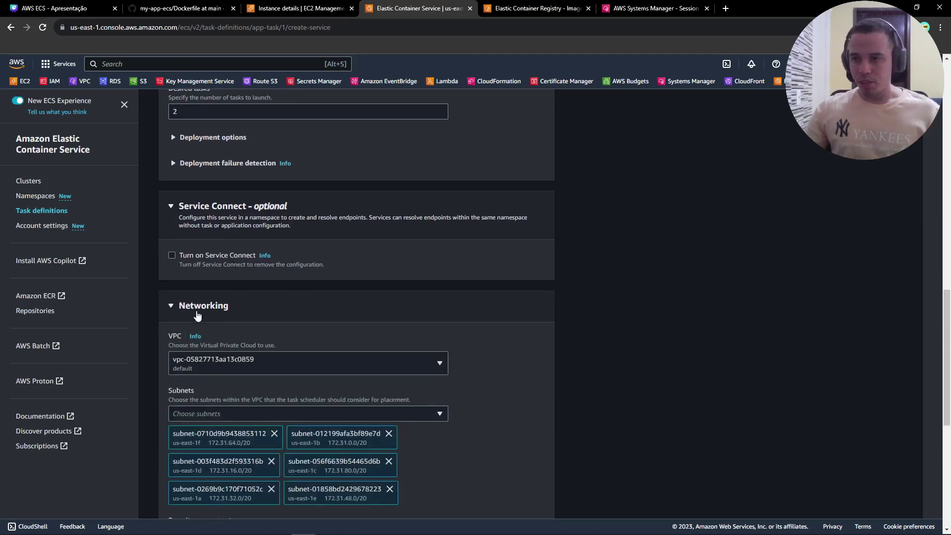
pyautogui.click(217, 367)
pyautogui.click(188, 361)
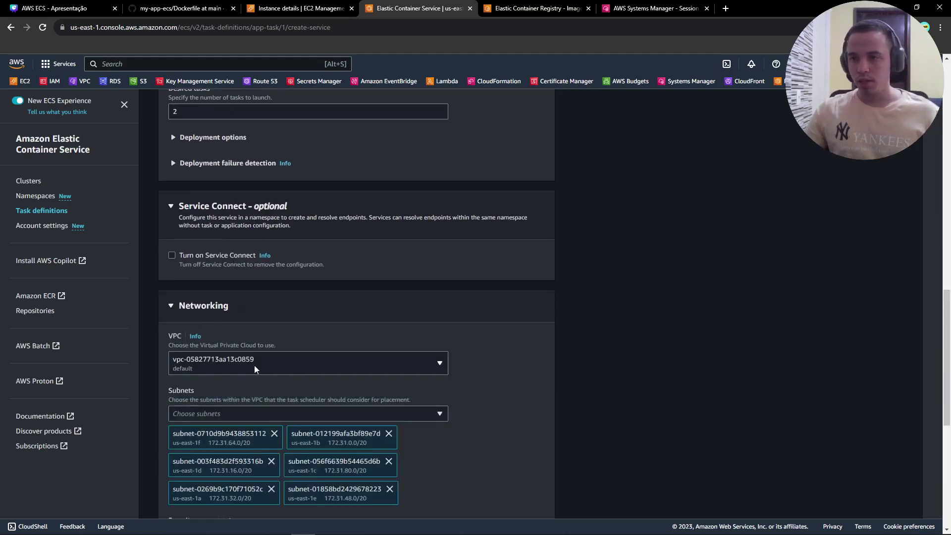
pyautogui.scroll(-4, 233, 339)
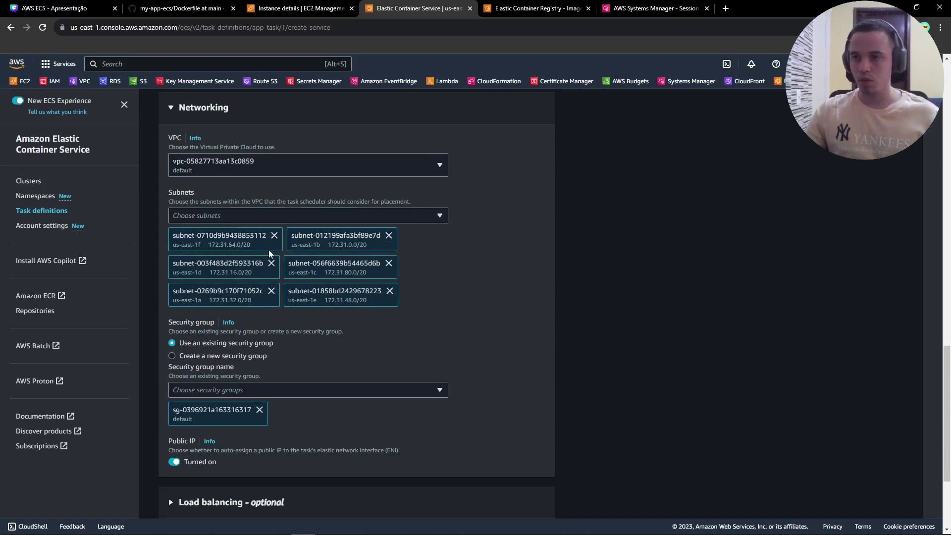
pyautogui.click(275, 235)
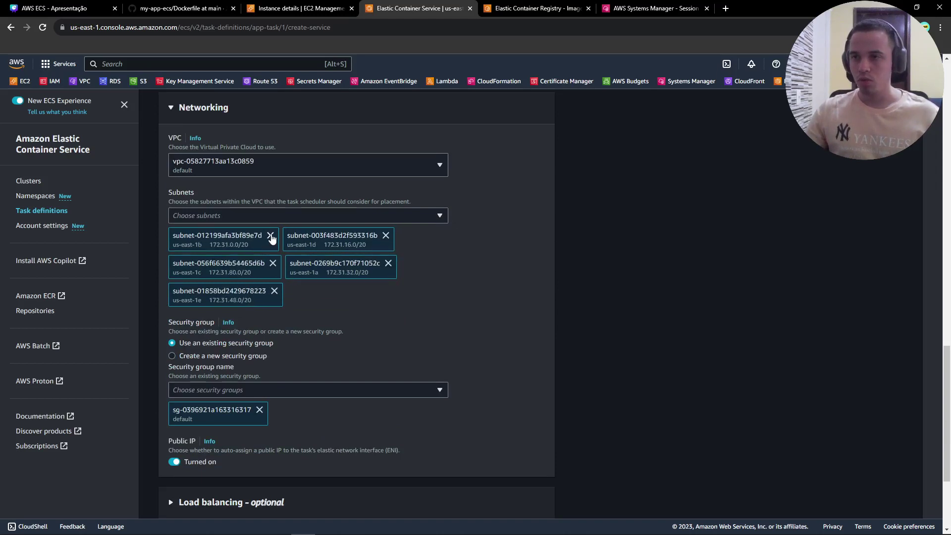
pyautogui.click(386, 236)
pyautogui.click(387, 236)
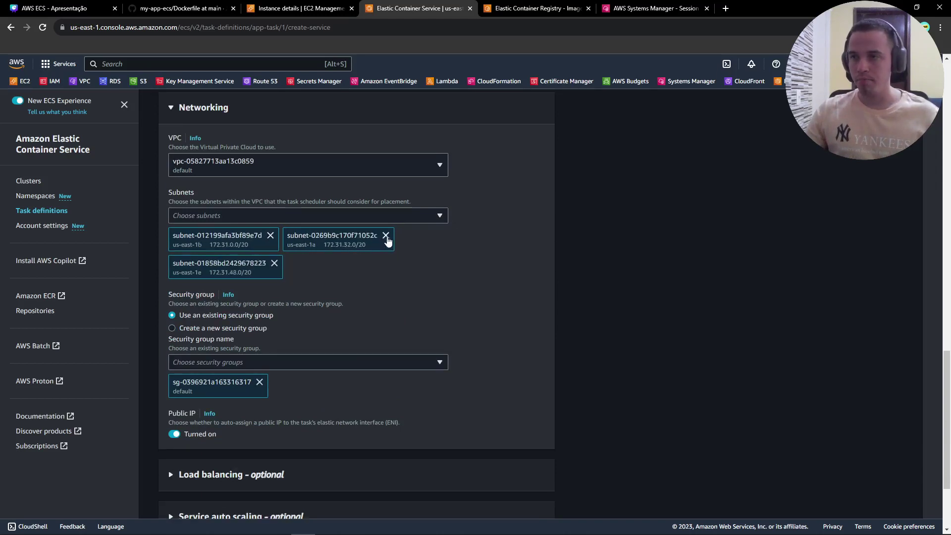
pyautogui.click(271, 263)
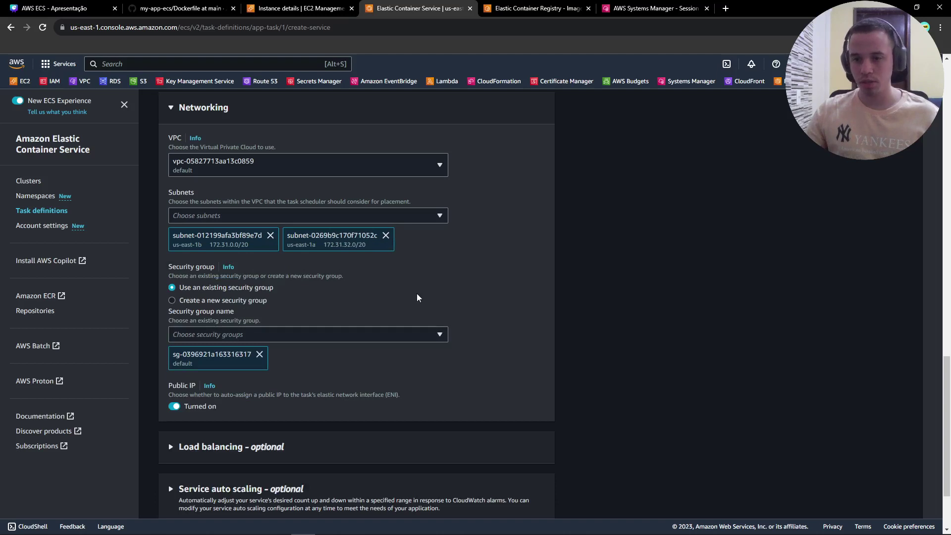
pyautogui.scroll(-1, 204, 335)
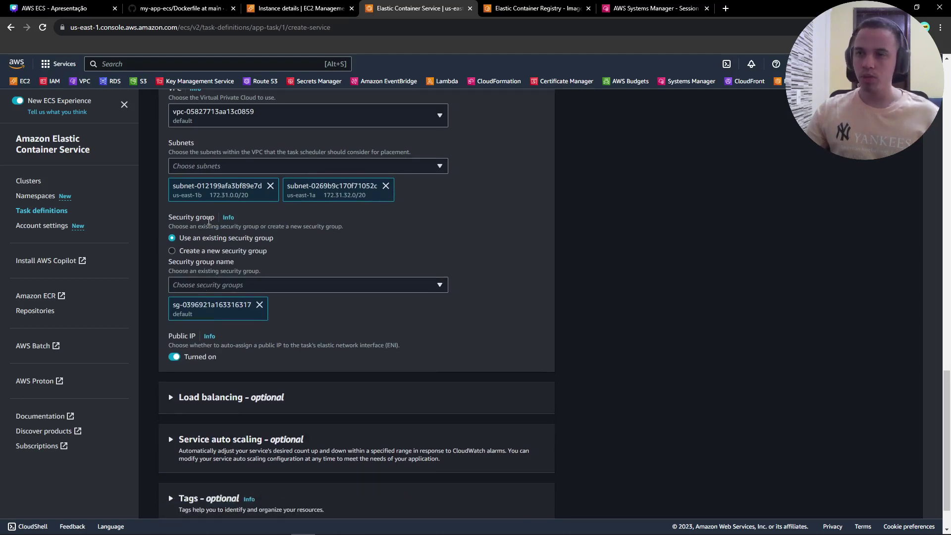
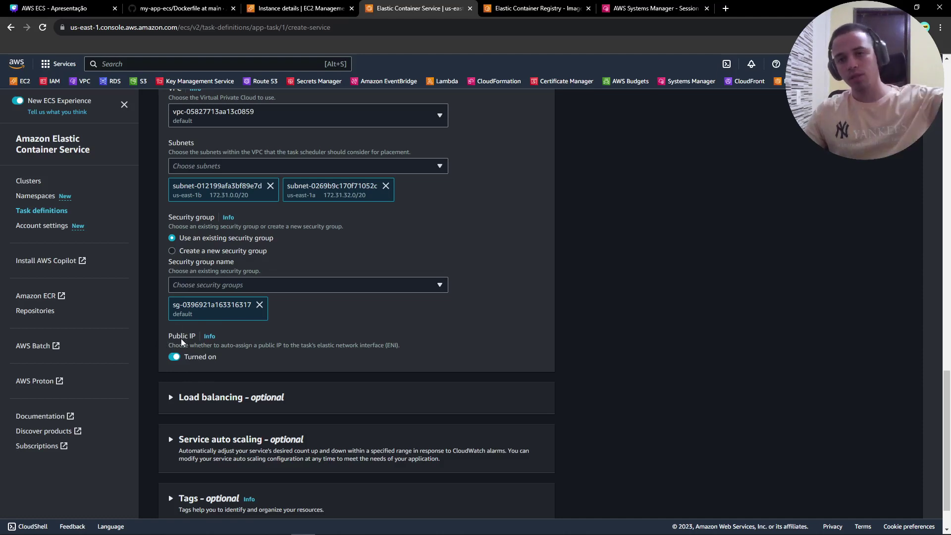
# Put the service behind a new Application Load Balancer named alb-app
pyautogui.click(225, 397)
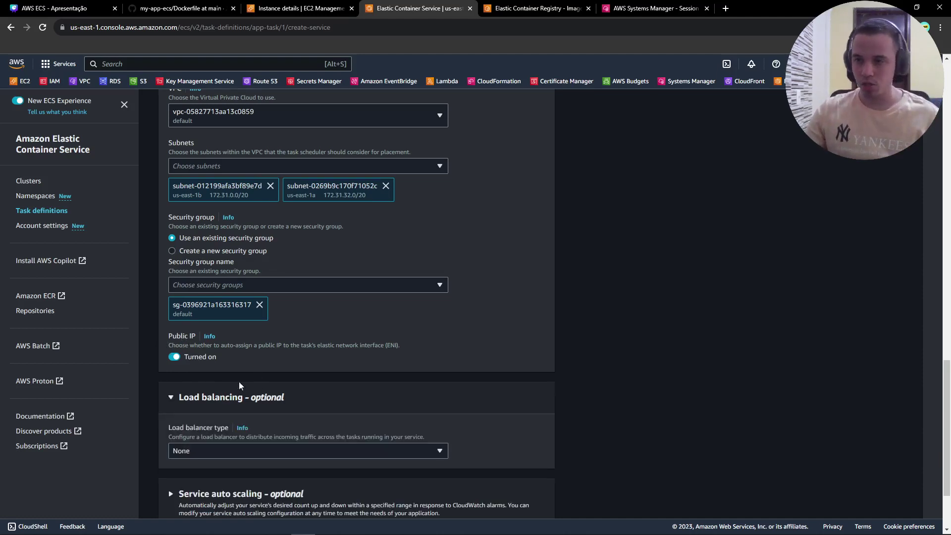
pyautogui.scroll(-2, 199, 365)
pyautogui.click(191, 348)
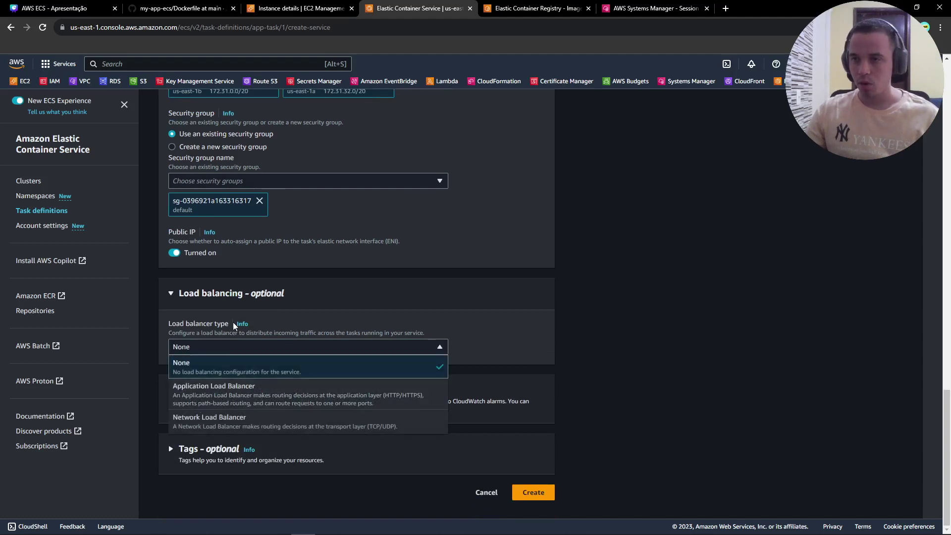
pyautogui.click(198, 394)
pyautogui.scroll(-2, 218, 367)
pyautogui.click(200, 346)
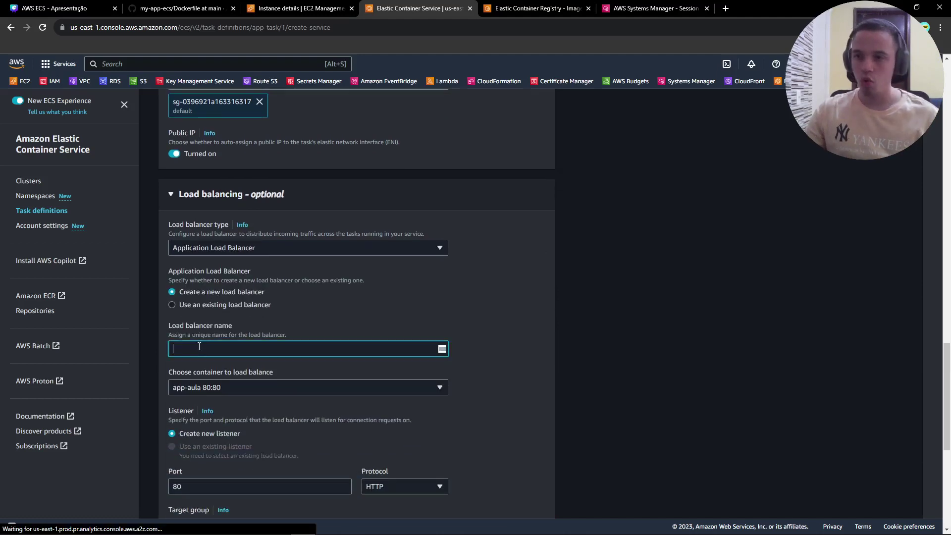
pyautogui.write('a')
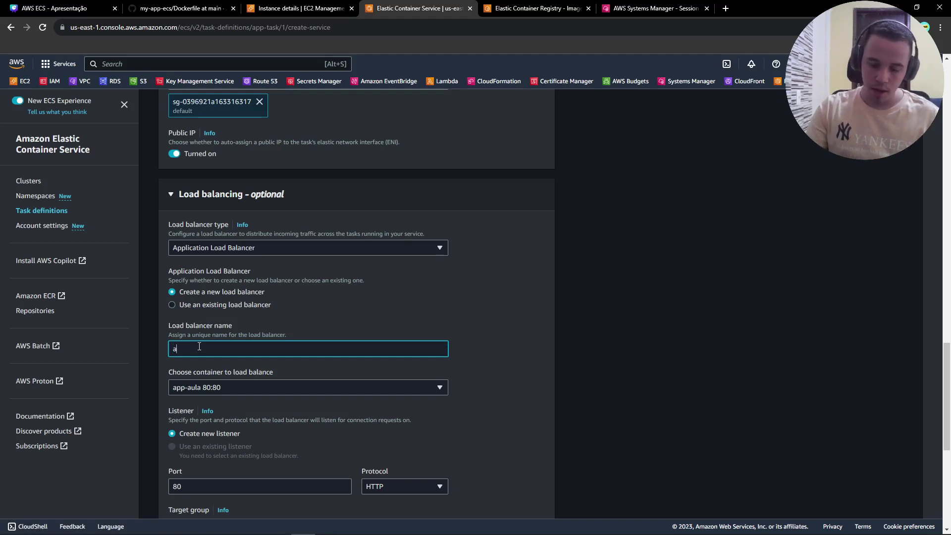
pyautogui.write('plb-app')
pyautogui.scroll(-2, 159, 276)
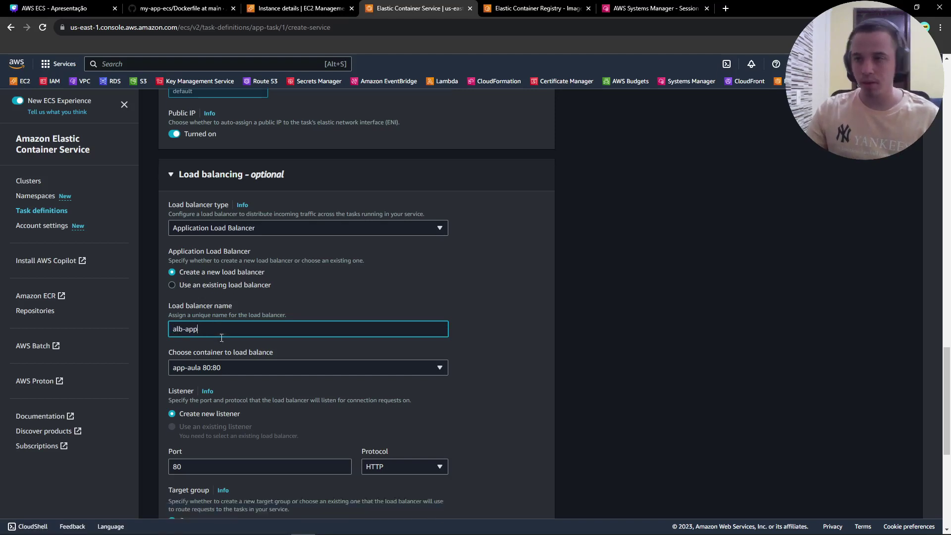
# Keep container app-aula 80:80 as the balanced target and name the new target group tg-app
pyautogui.click(239, 290)
pyautogui.click(237, 290)
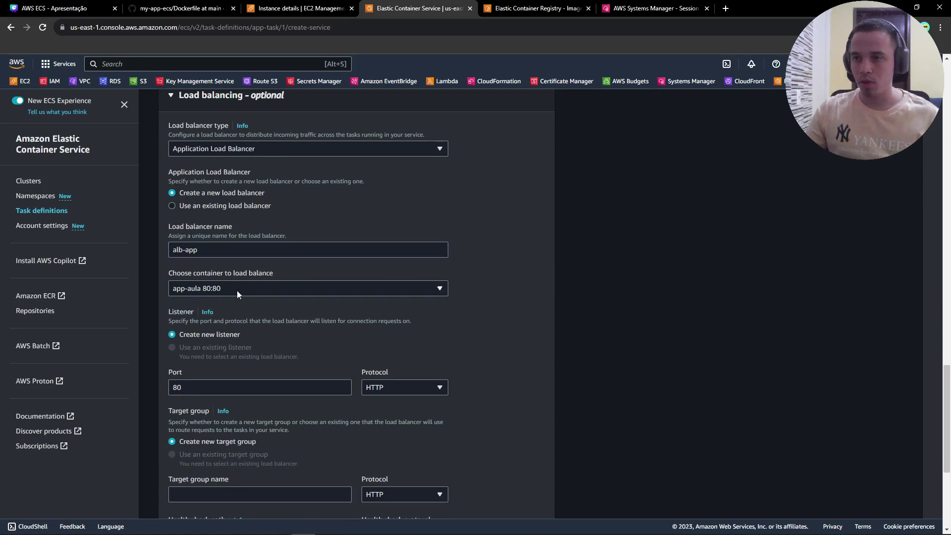
pyautogui.click(252, 289)
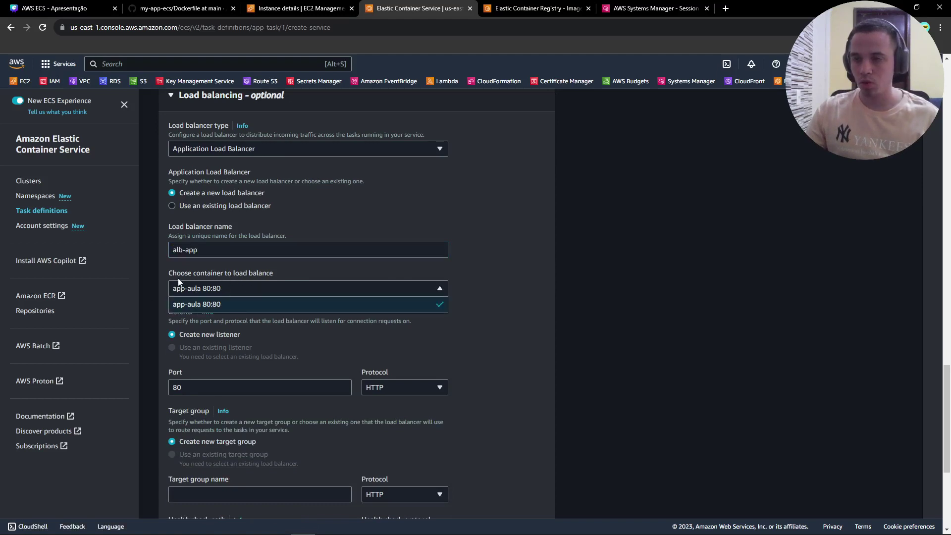
pyautogui.click(262, 288)
pyautogui.scroll(-2, 350, 302)
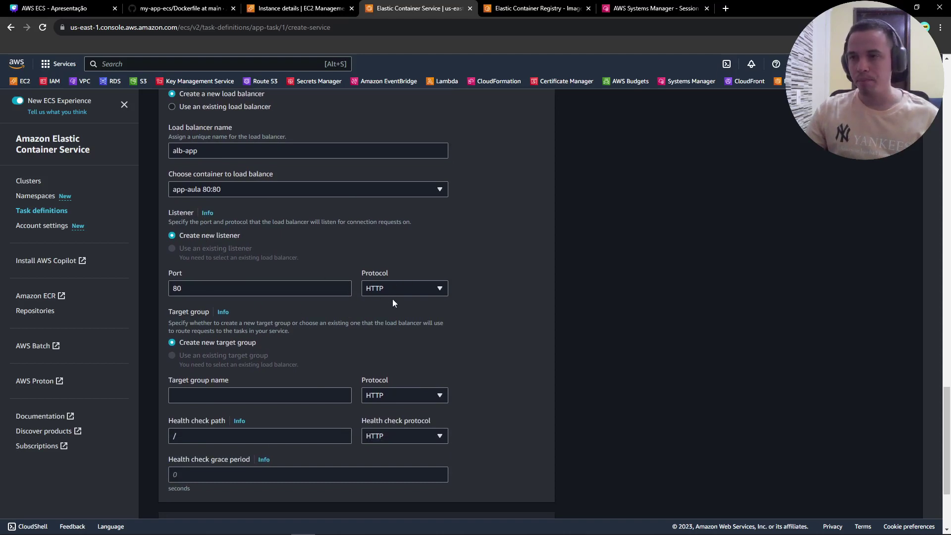
pyautogui.scroll(-1, 381, 303)
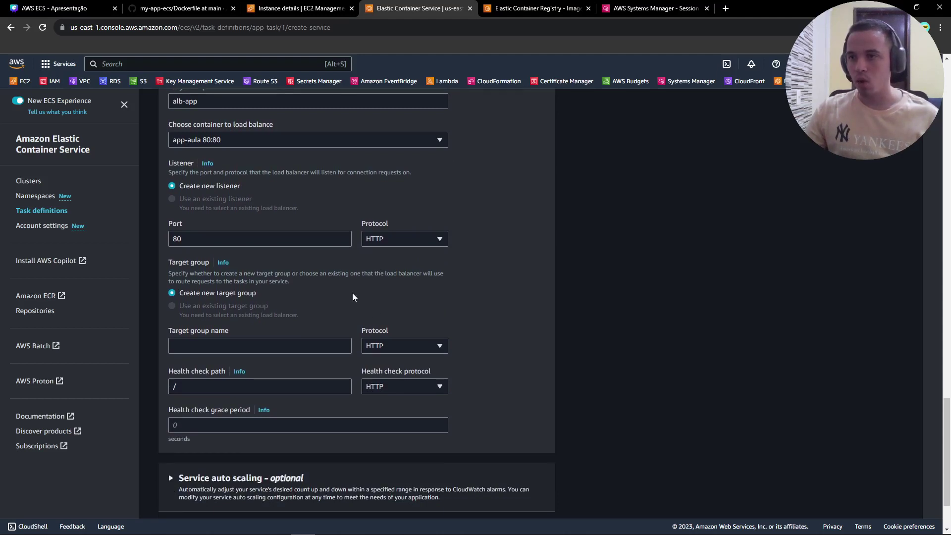
pyautogui.click(209, 344)
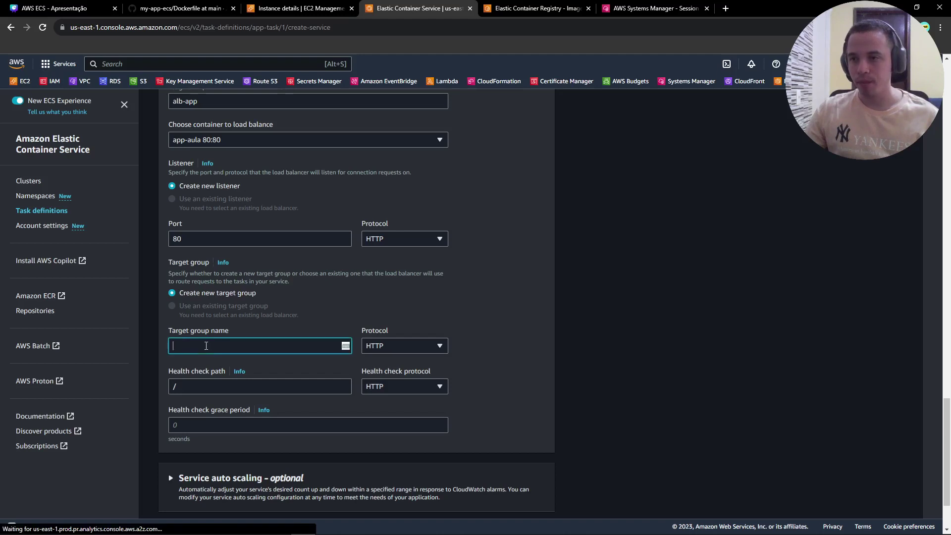
pyautogui.write('tg-app')
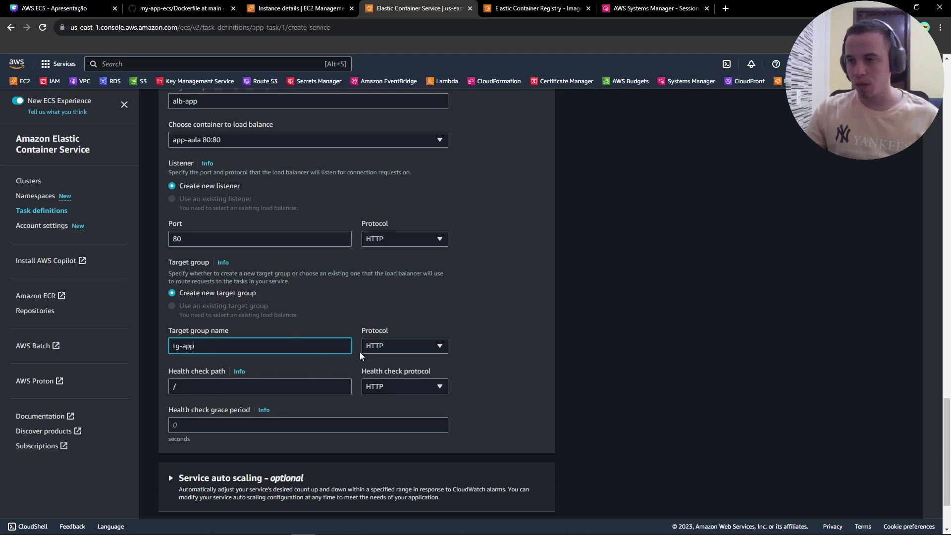
pyautogui.scroll(-2, 258, 334)
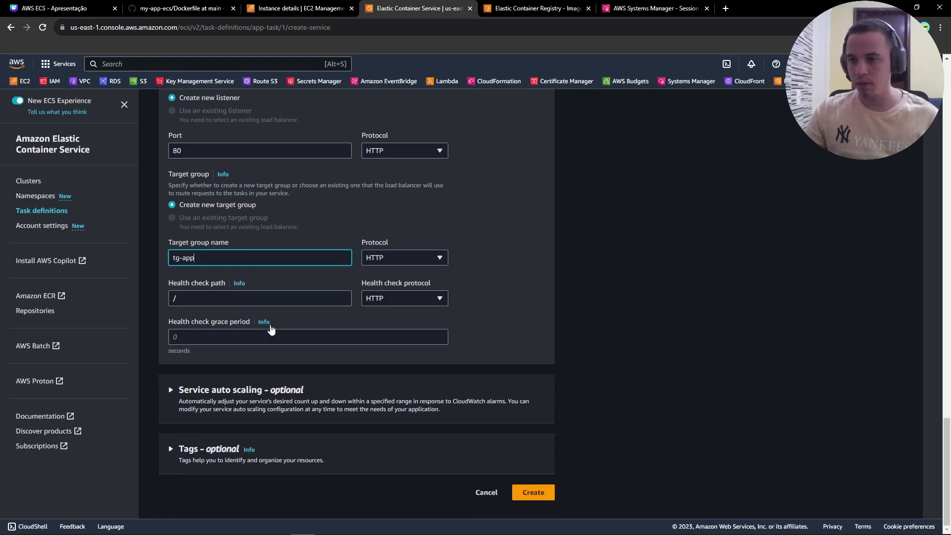
pyautogui.click(221, 390)
pyautogui.scroll(-1, 222, 393)
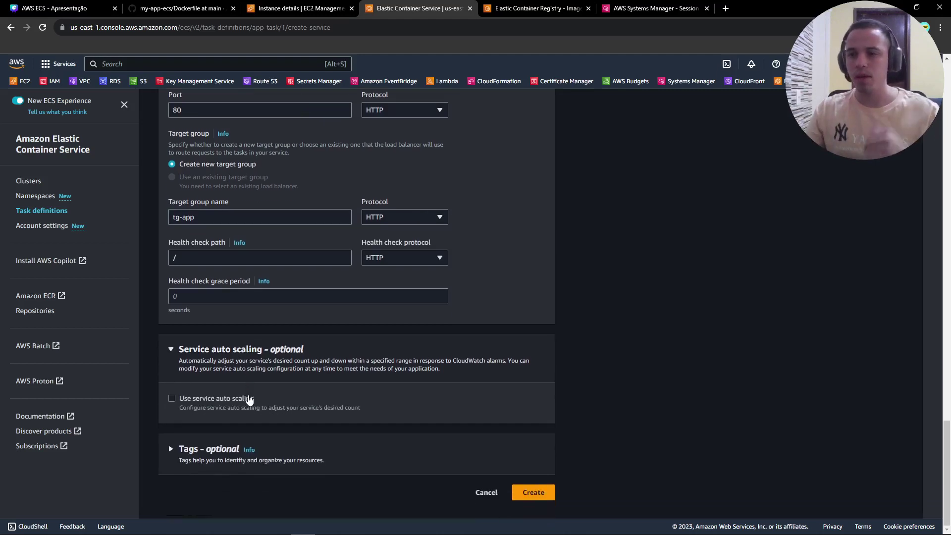
pyautogui.click(208, 399)
pyautogui.scroll(-2, 211, 391)
pyautogui.click(220, 361)
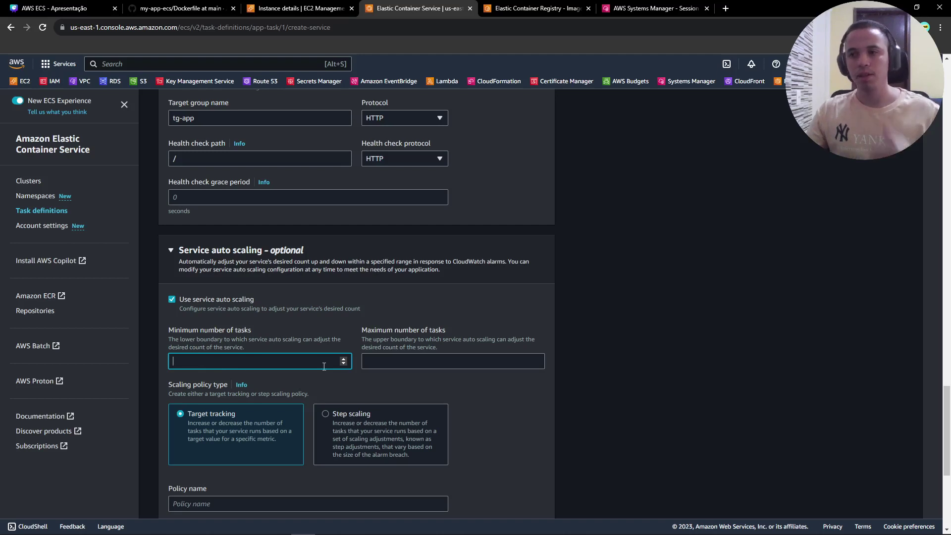
pyautogui.click(406, 366)
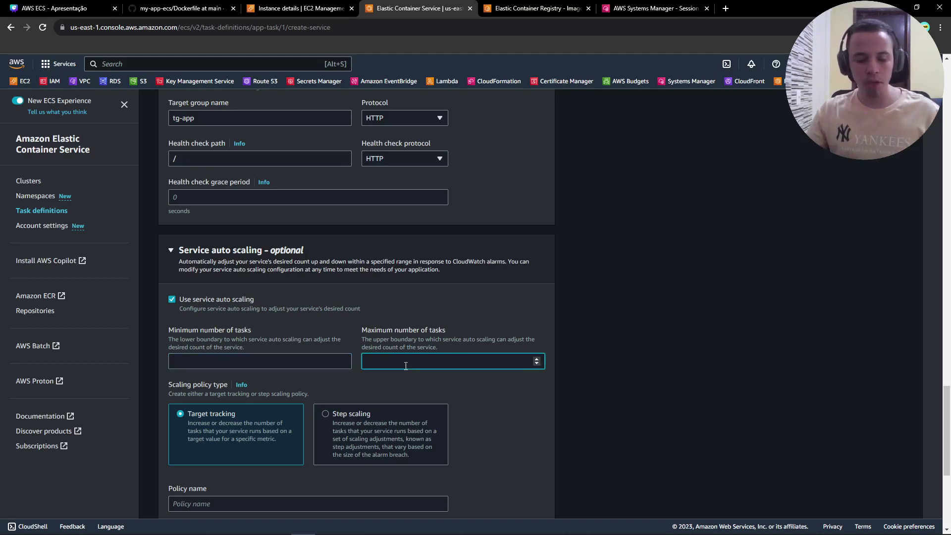
pyautogui.click(217, 362)
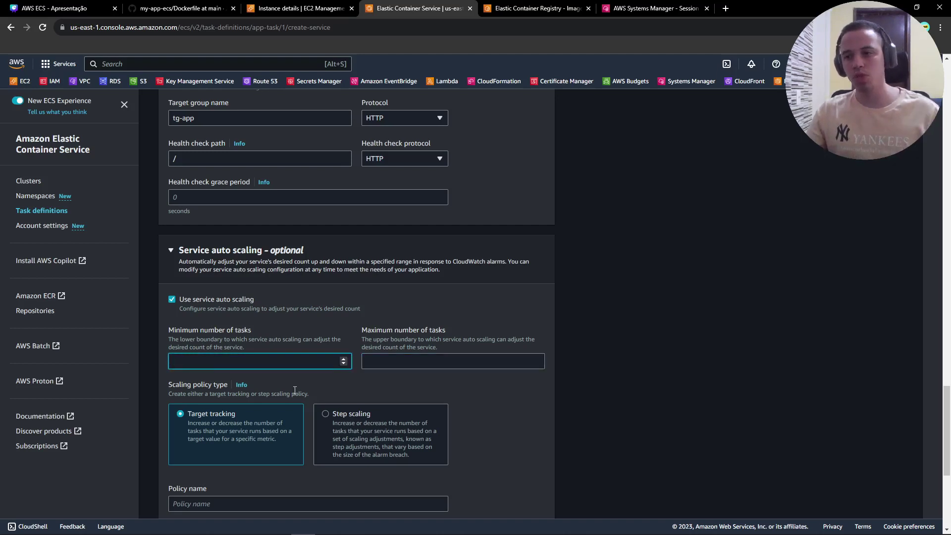
pyautogui.scroll(-2, 242, 333)
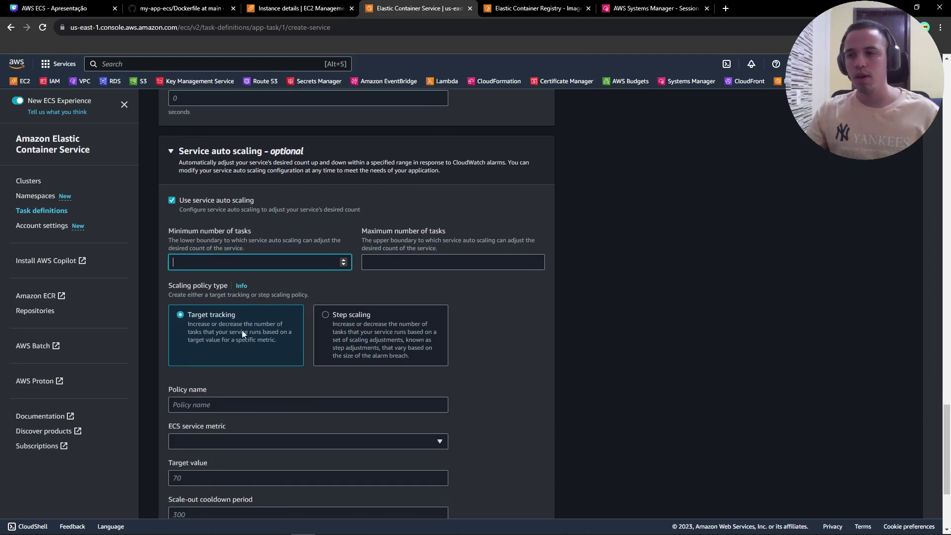
pyautogui.click(207, 407)
pyautogui.scroll(-1, 206, 403)
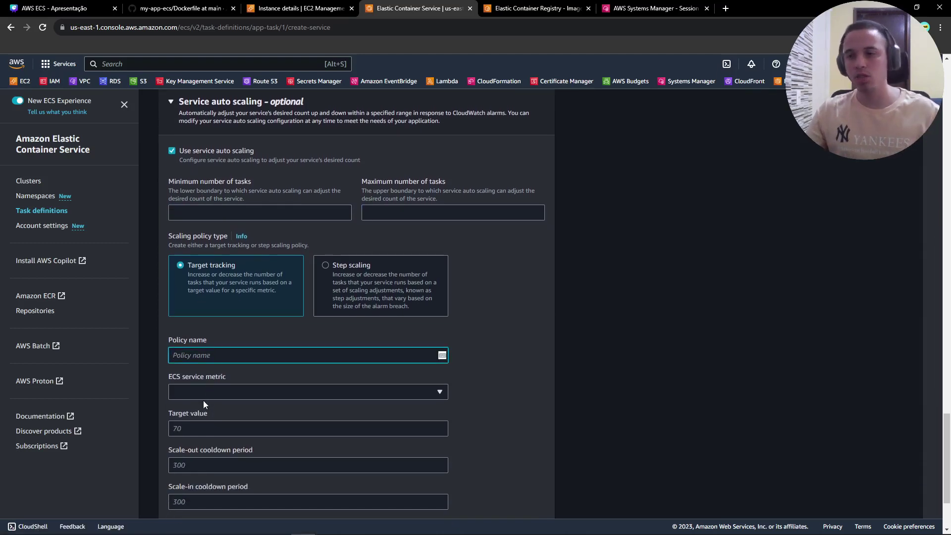
pyautogui.click(200, 394)
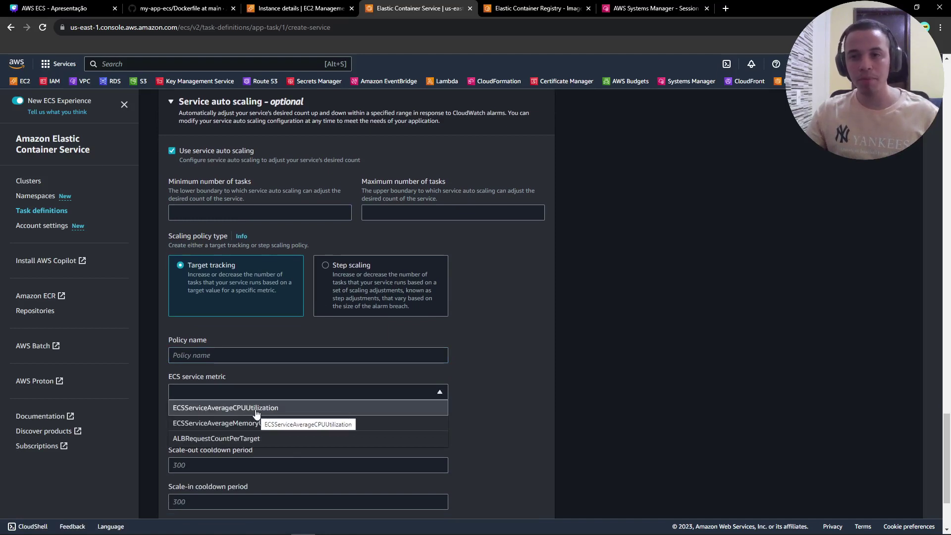
pyautogui.click(551, 394)
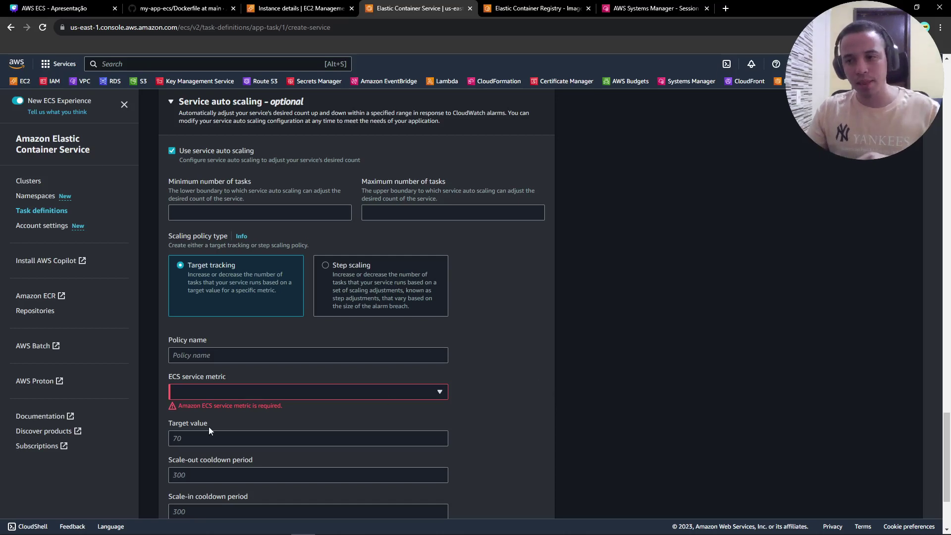
pyautogui.click(195, 438)
pyautogui.scroll(-3, 203, 441)
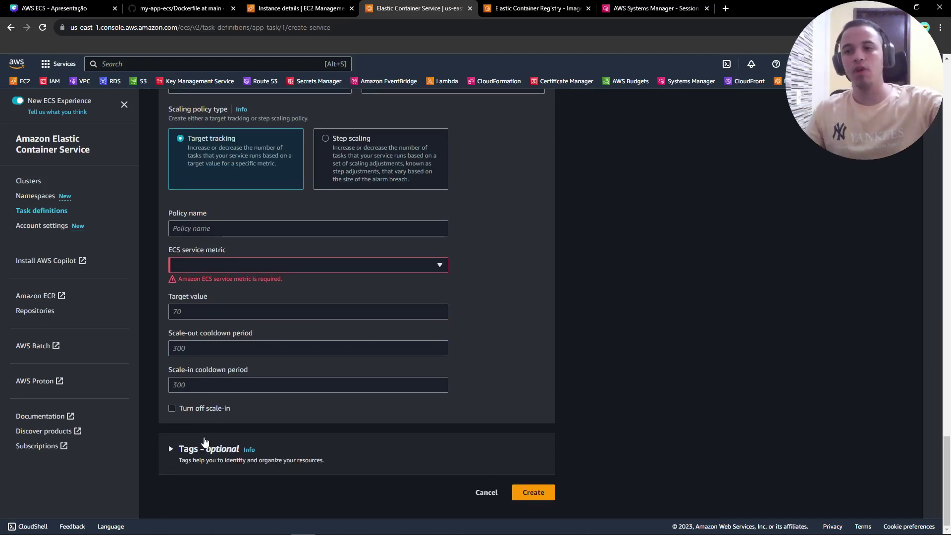
pyautogui.moveTo(169, 371); pyautogui.dragTo(213, 378)
pyautogui.moveTo(168, 333); pyautogui.dragTo(205, 337)
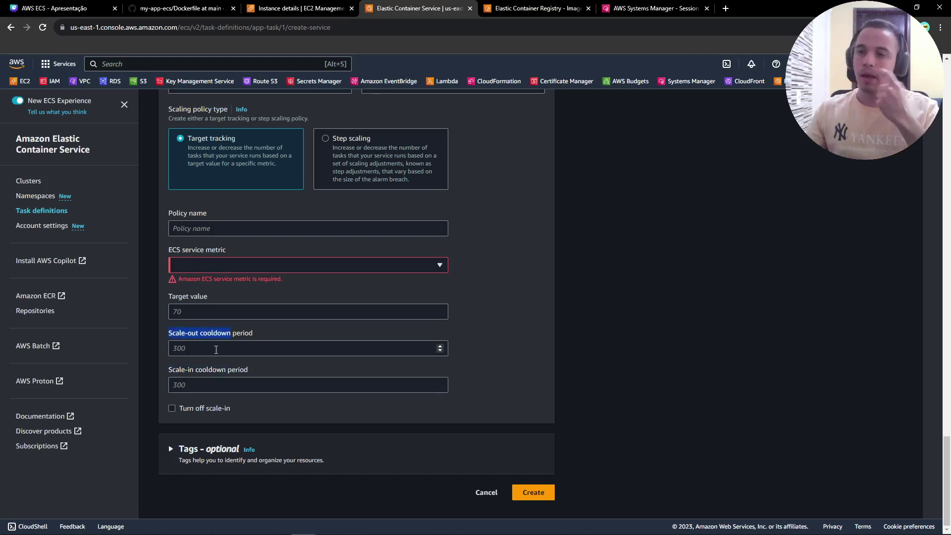
pyautogui.click(180, 348)
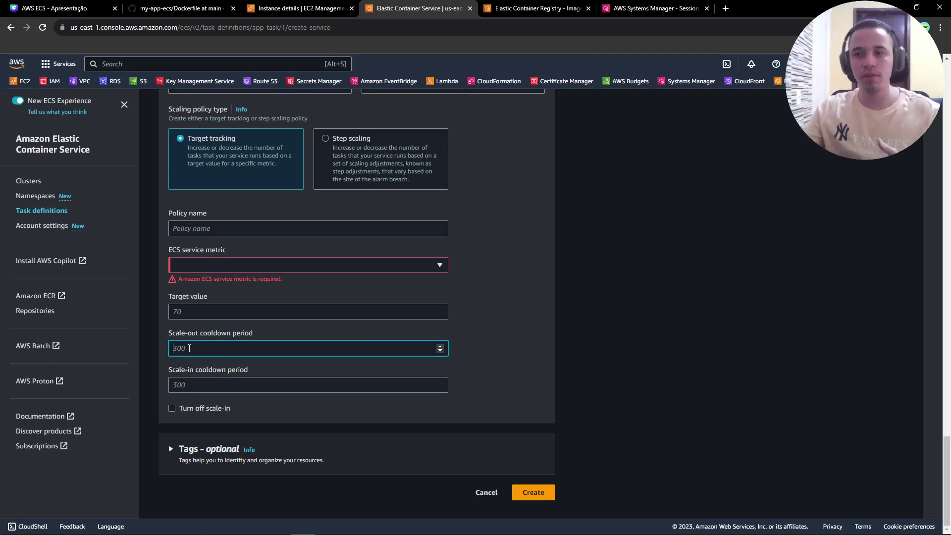
pyautogui.scroll(4, 189, 348)
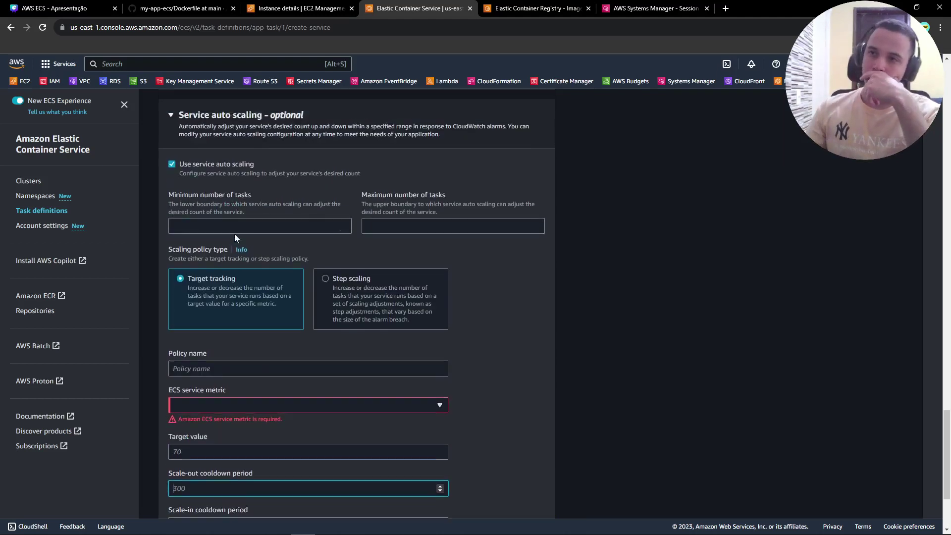
pyautogui.click(179, 224)
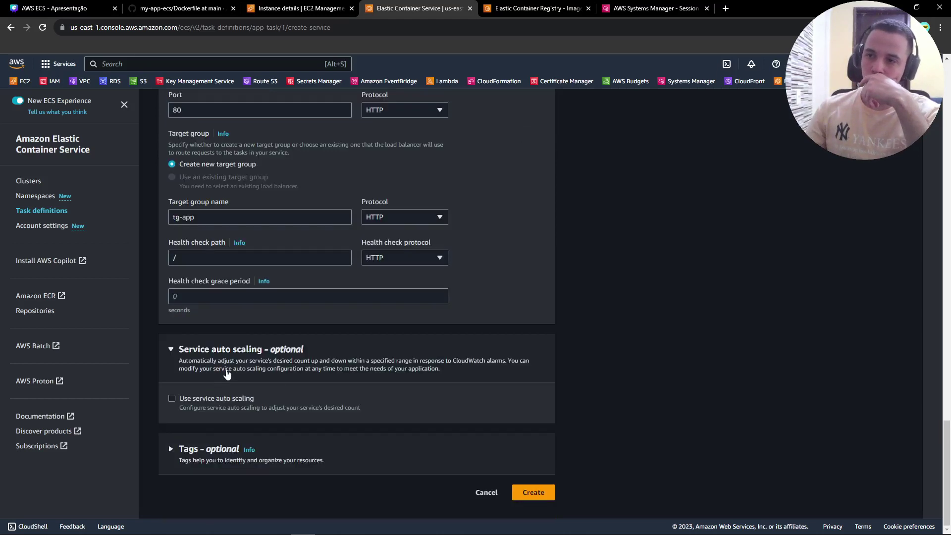
pyautogui.click(218, 352)
# Create the service and return to the cluster-app services page
pyautogui.click(533, 494)
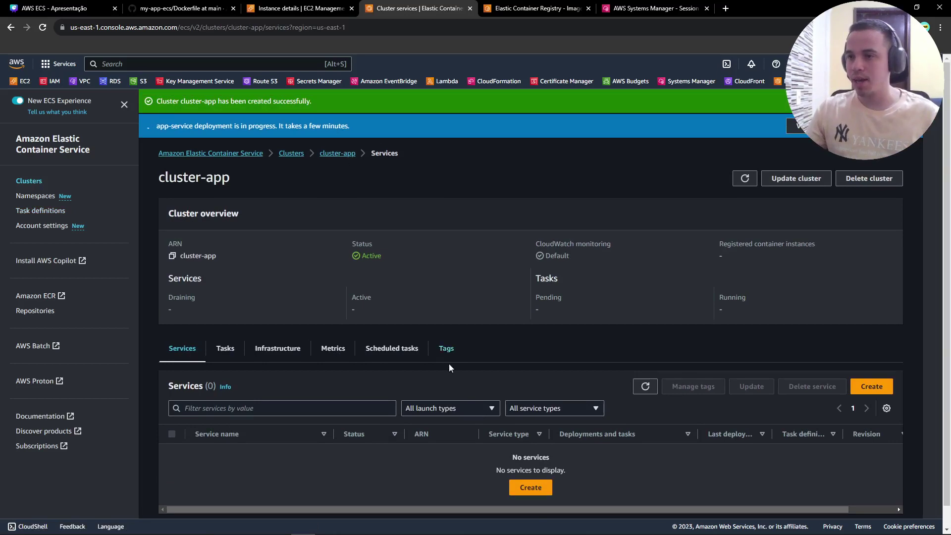
pyautogui.click(870, 387)
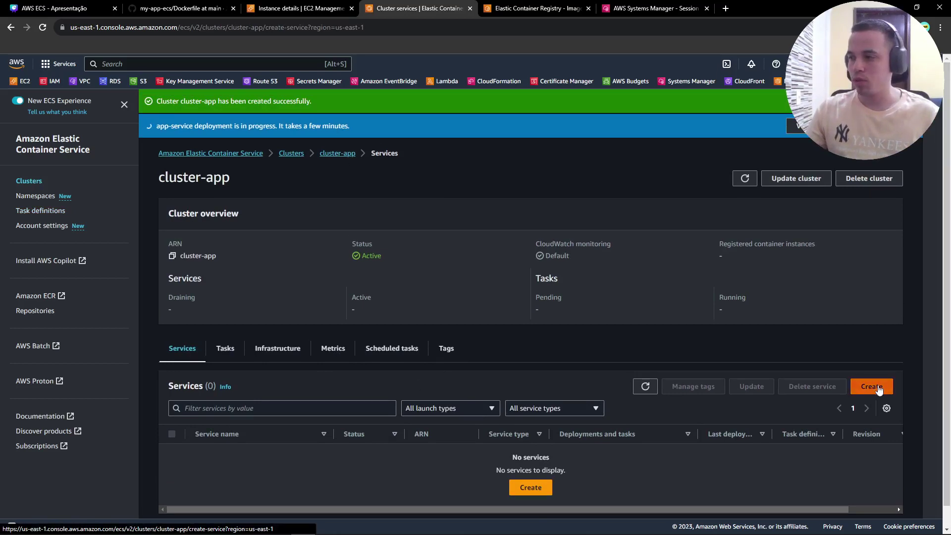
pyautogui.click(337, 154)
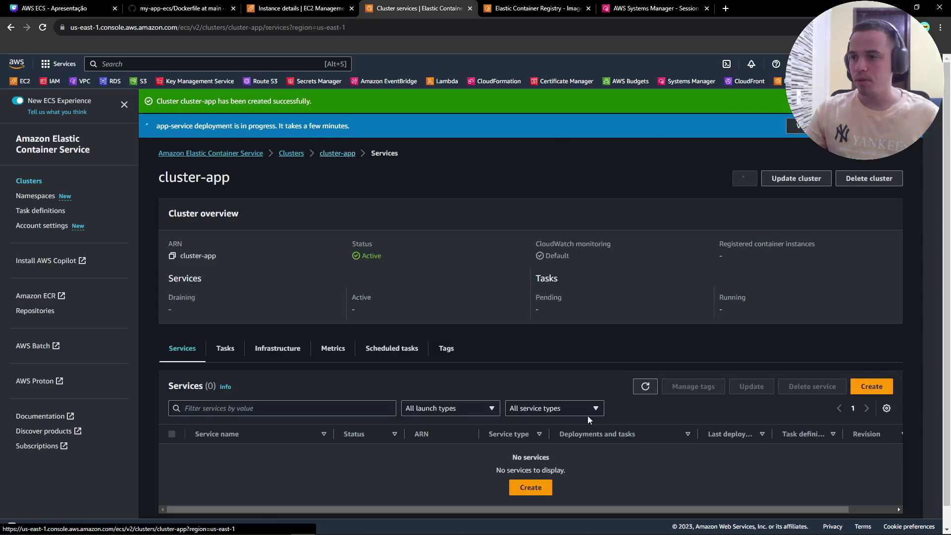
# Refresh the still-empty services list and open the service's CloudFormation stack in a new tab
pyautogui.click(645, 387)
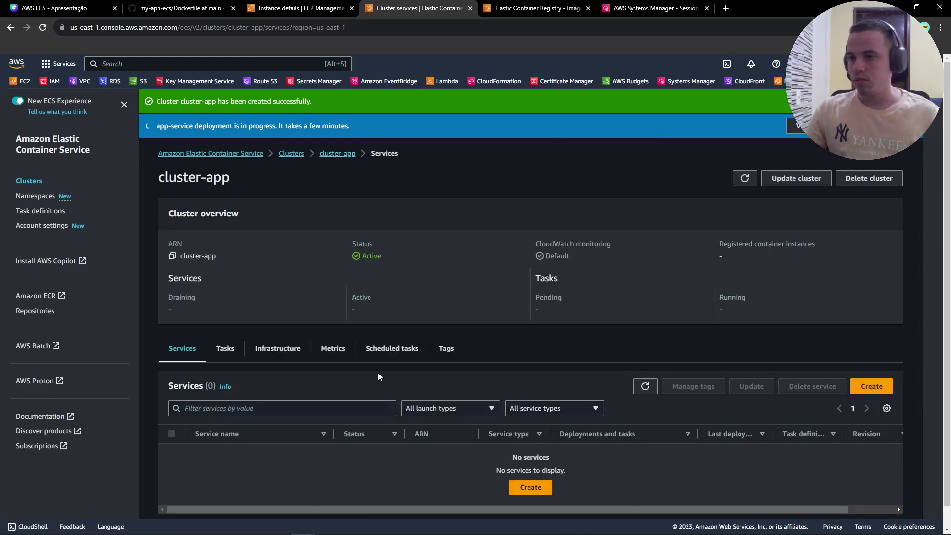
pyautogui.click(646, 369)
pyautogui.click(645, 368)
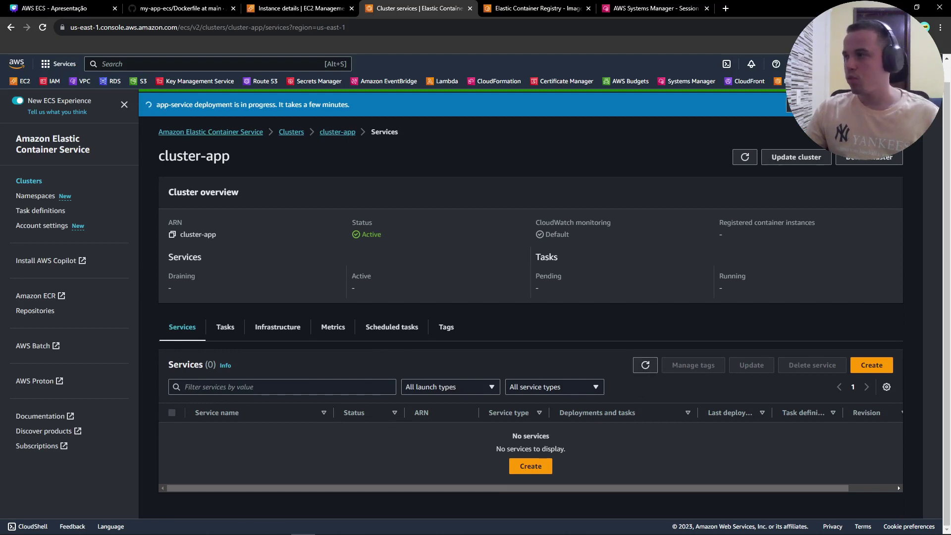
pyautogui.click(852, 105)
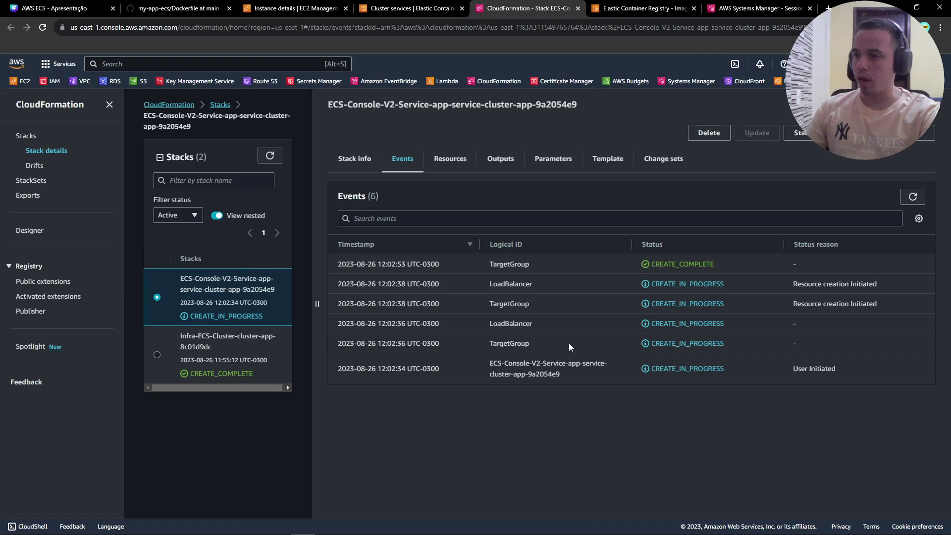
# Review the stack's creation and TargetGroup events, then refresh the events and stacks lists
pyautogui.moveTo(484, 365); pyautogui.dragTo(582, 378)
pyautogui.moveTo(490, 343); pyautogui.dragTo(562, 349)
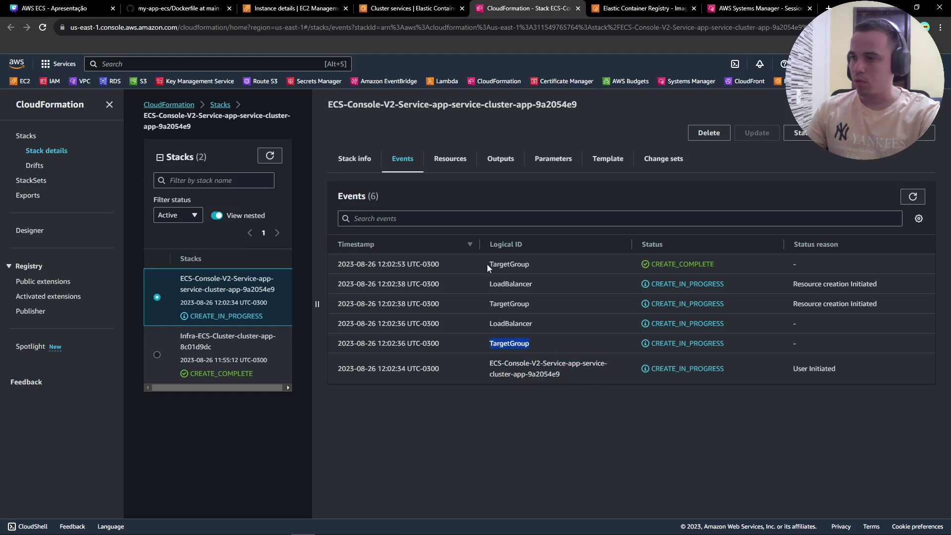
pyautogui.moveTo(487, 264); pyautogui.dragTo(553, 267)
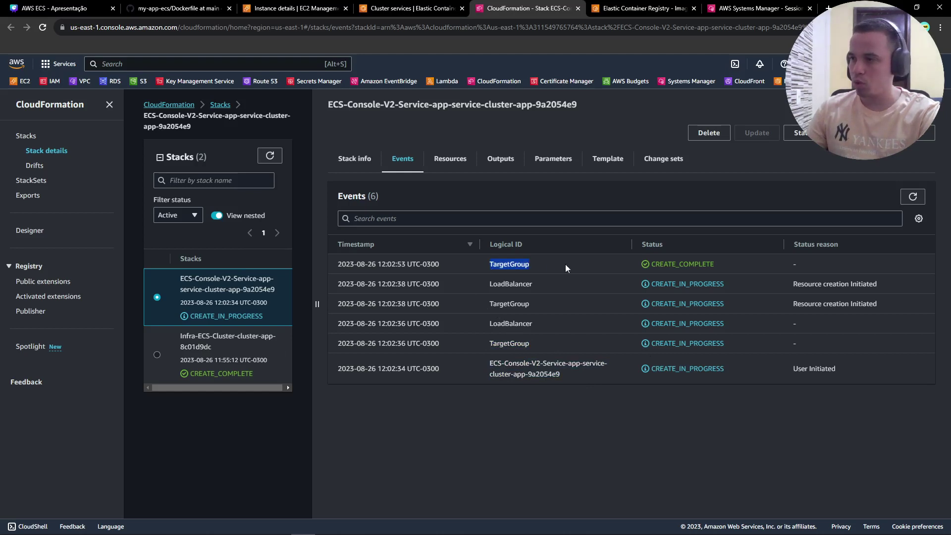
pyautogui.click(732, 261)
pyautogui.click(907, 203)
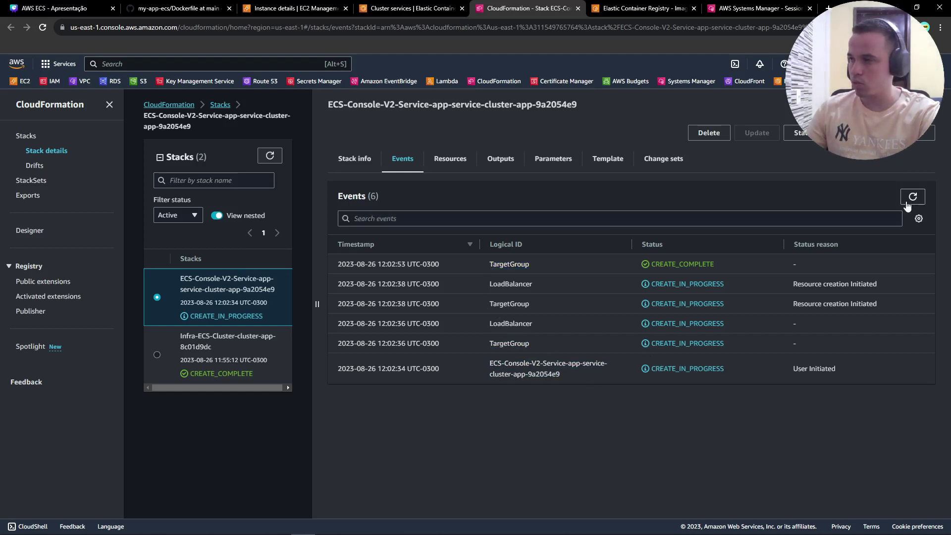
pyautogui.click(269, 156)
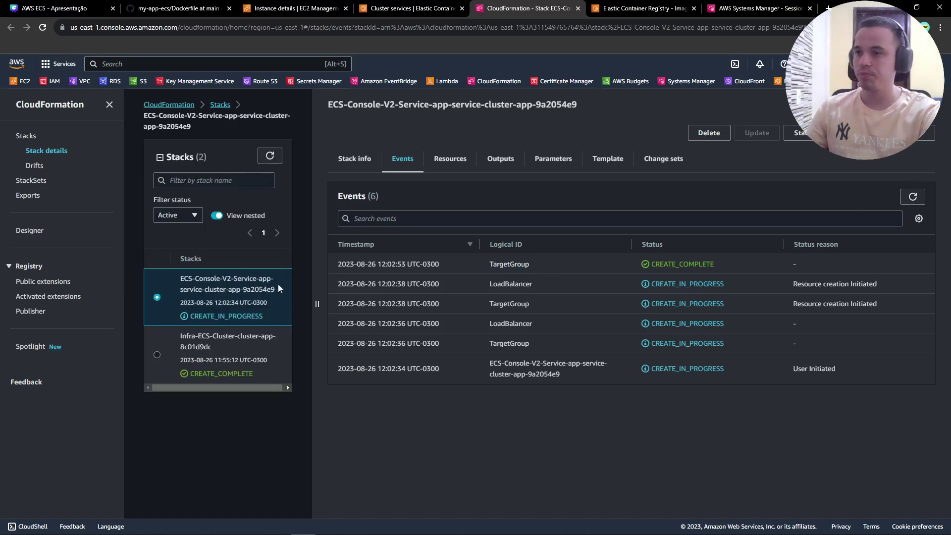
# Back in ECS, refresh the cluster-app services list, which still shows no services
pyautogui.click(411, 8)
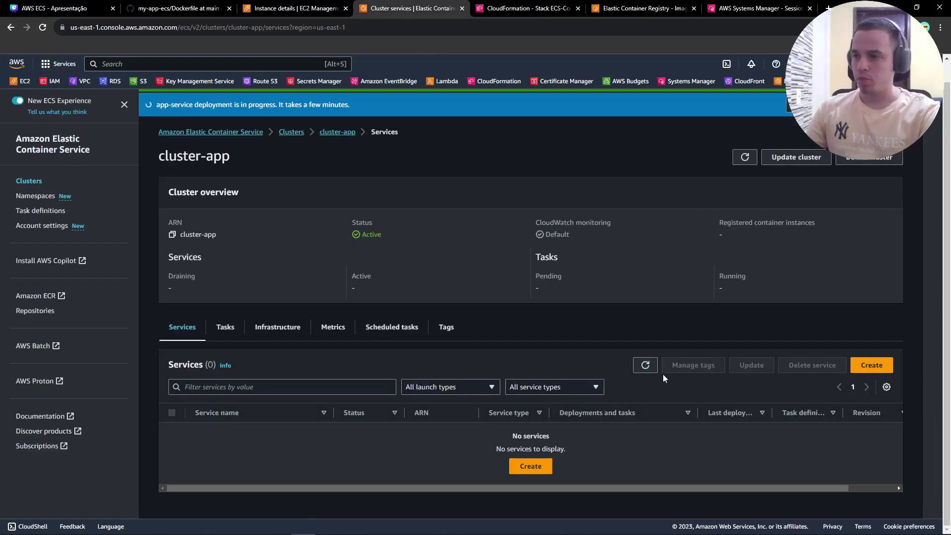
pyautogui.click(646, 366)
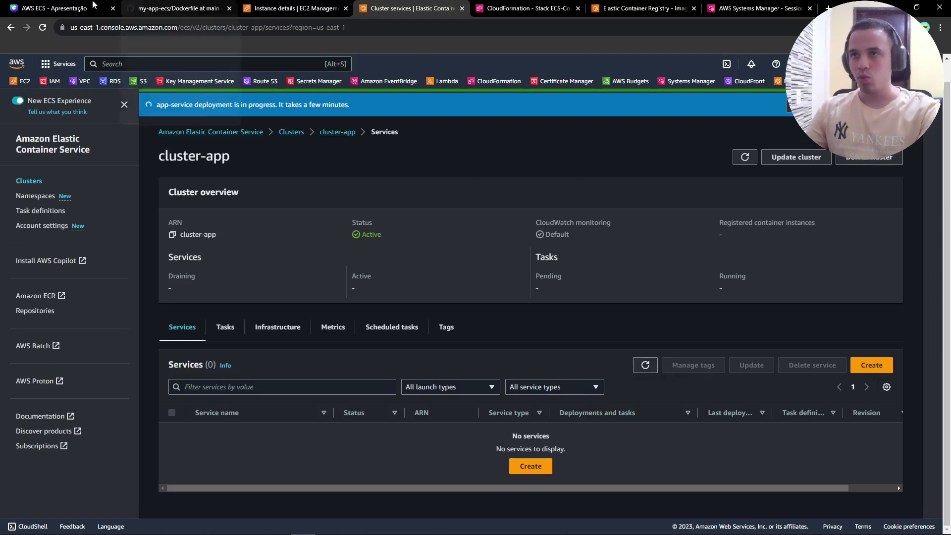
pyautogui.click(55, 7)
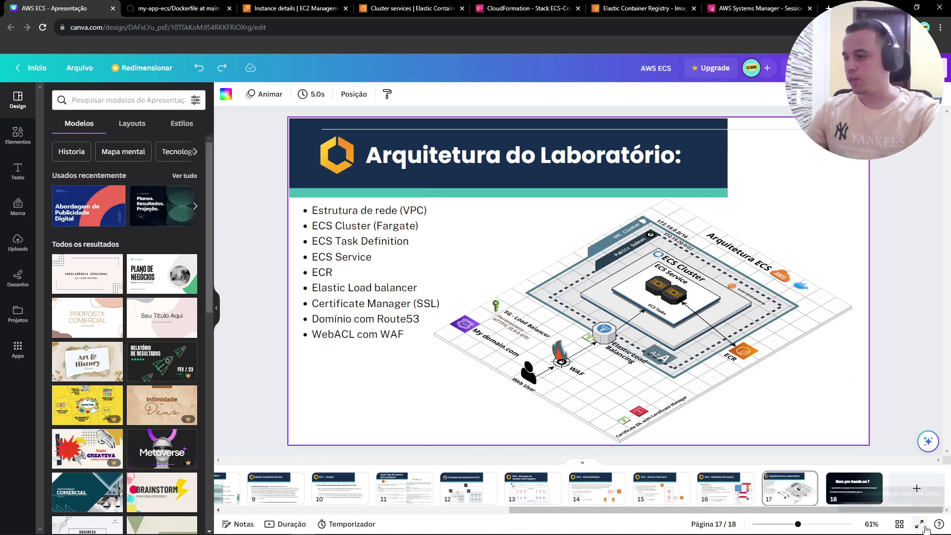
# Present the Arquitetura do Laboratório slide full screen, then go to the app-aula ECR repository
pyautogui.click(920, 521)
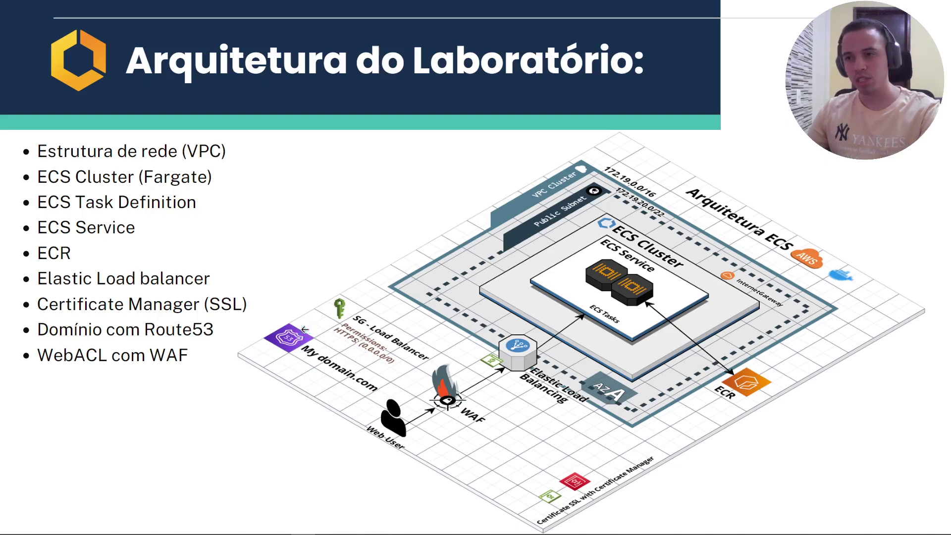
pyautogui.press('Escape')
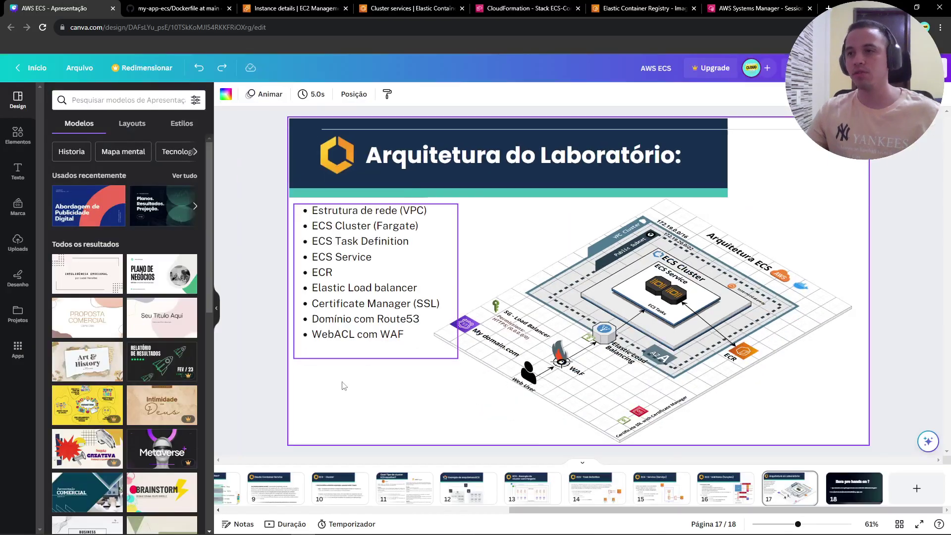
pyautogui.click(619, 5)
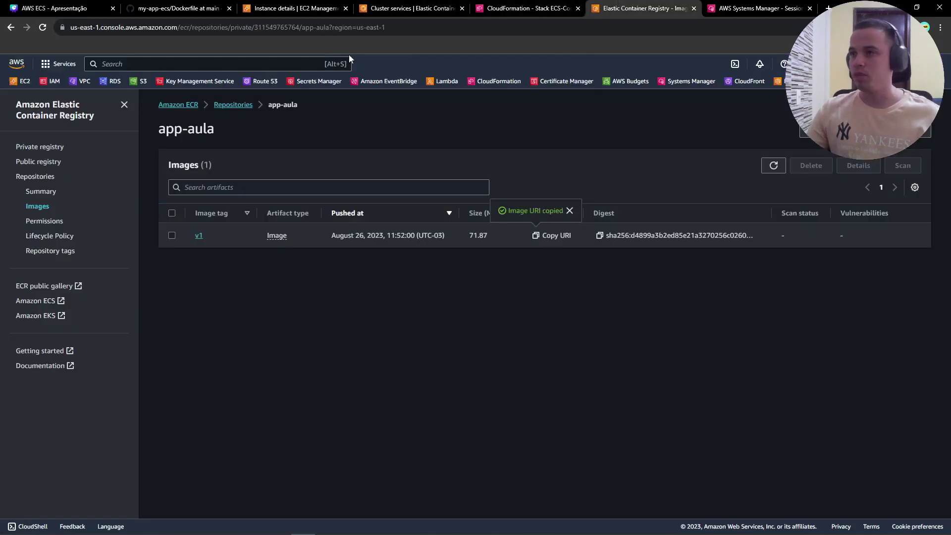
# Search the console for 'route 53' and open Route 53 in a new tab
pyautogui.click(273, 67)
pyautogui.write('route 53')
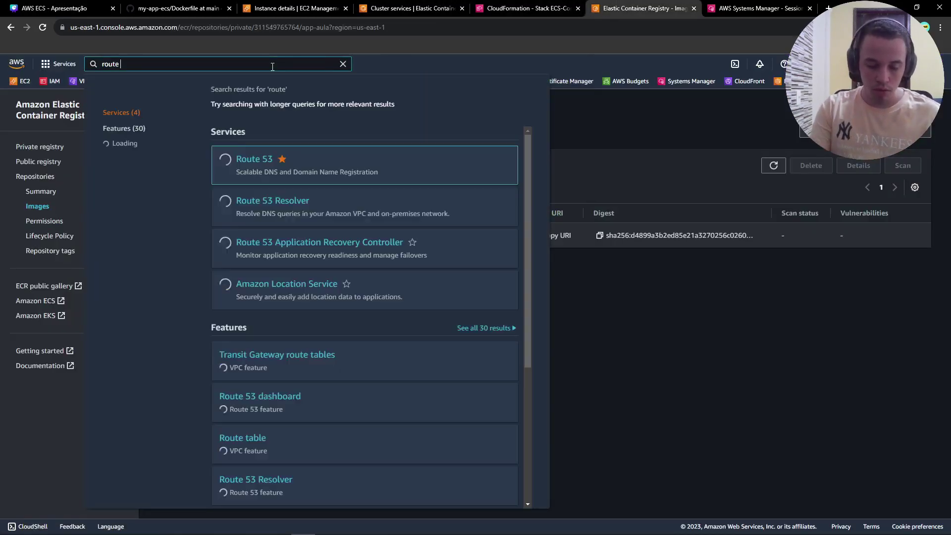
pyautogui.keyDown('ctrl'); pyautogui.click(254, 159); pyautogui.keyUp('ctrl')
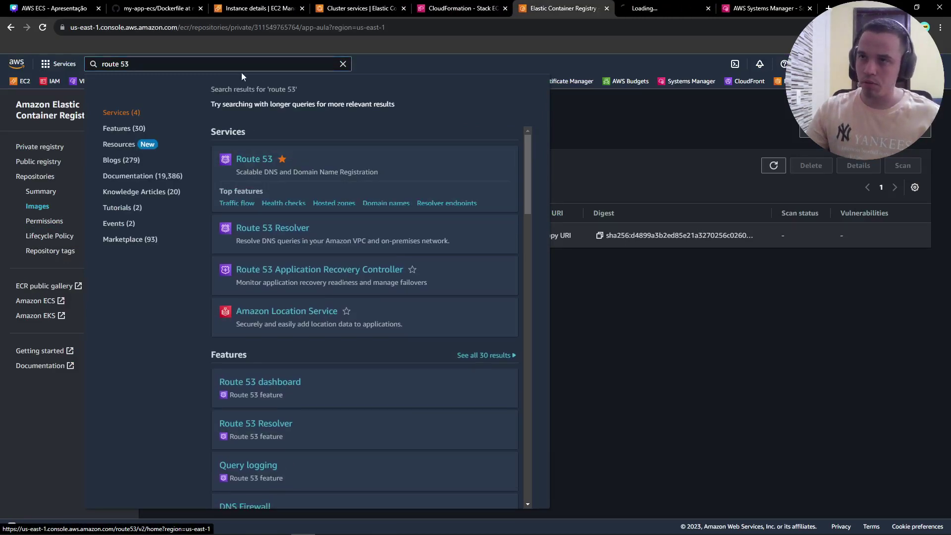
# Open Certificate Manager in a new tab, then return to the cluster-app services page
pyautogui.hotkey('ctrl', 'a')
pyautogui.write('cer')
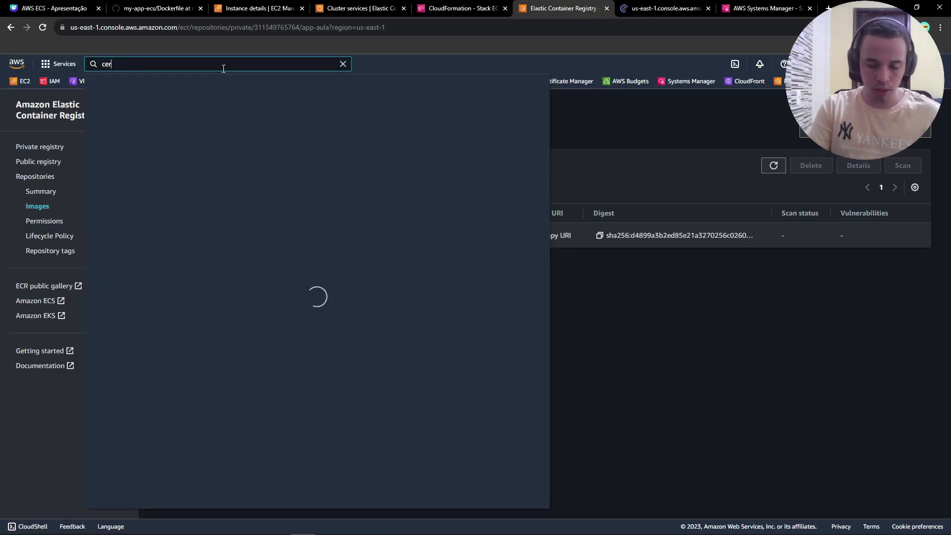
pyautogui.write('rtifica')
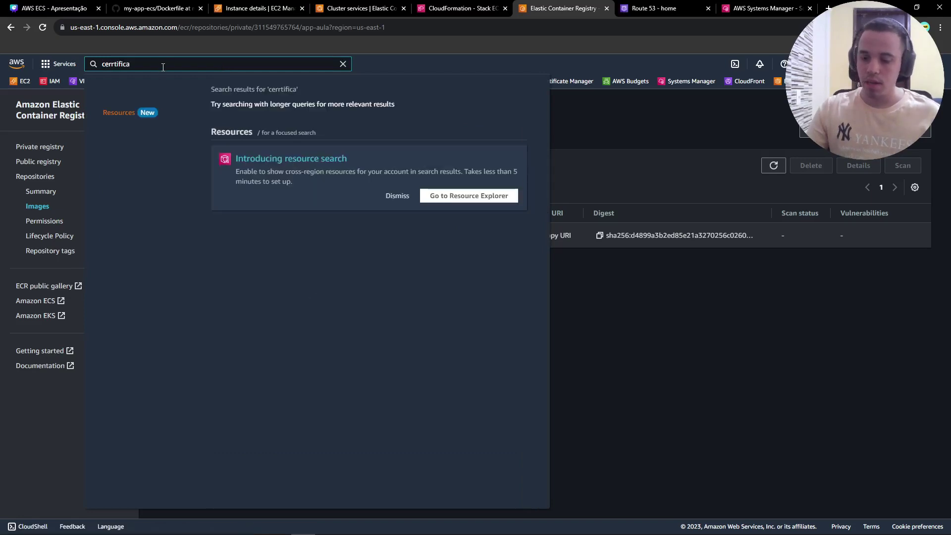
pyautogui.press('BackSpace')
pyautogui.press('BackSpace')
pyautogui.press('BackSpace')
pyautogui.press('BackSpace')
pyautogui.press('BackSpace')
pyautogui.press('BackSpace')
pyautogui.press('BackSpace')
pyautogui.write('ti')
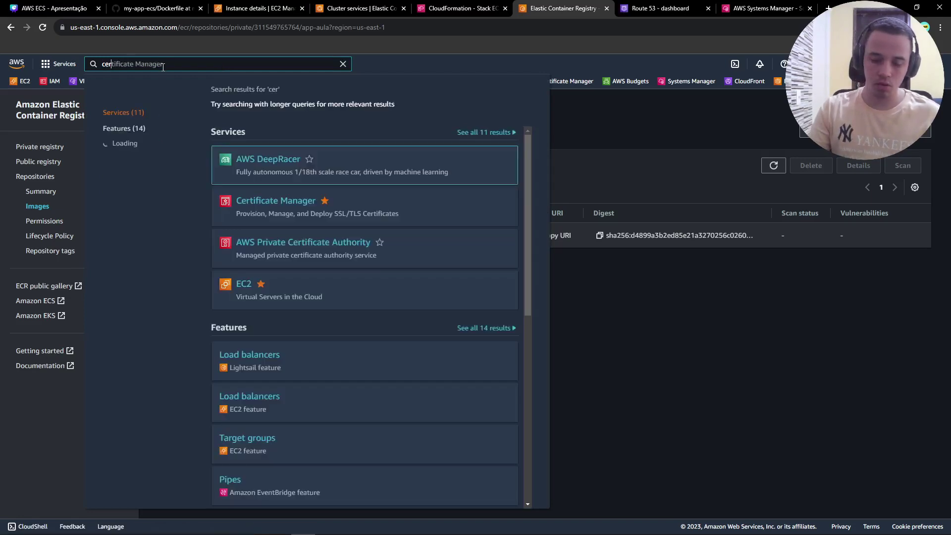
pyautogui.keyDown('ctrl'); pyautogui.click(282, 157); pyautogui.keyUp('ctrl')
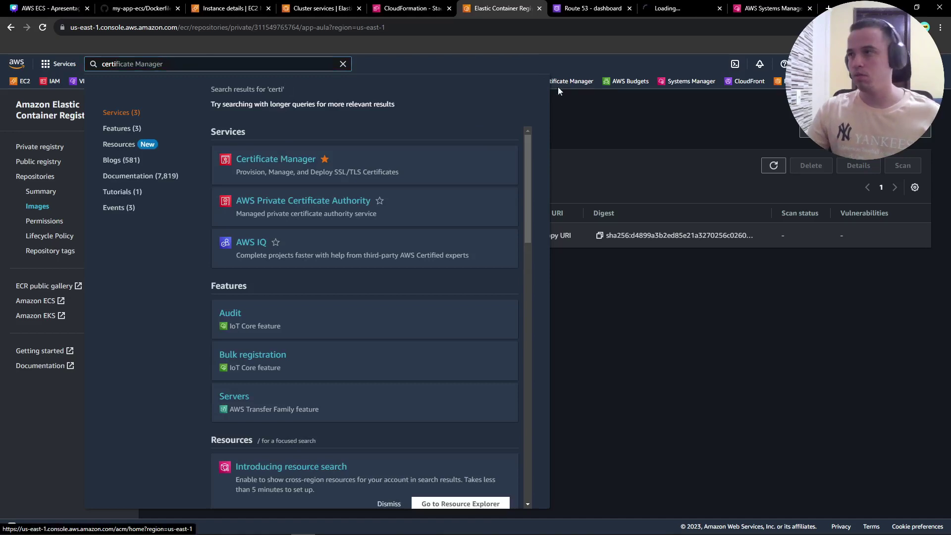
pyautogui.moveTo(671, 11); pyautogui.dragTo(601, 6)
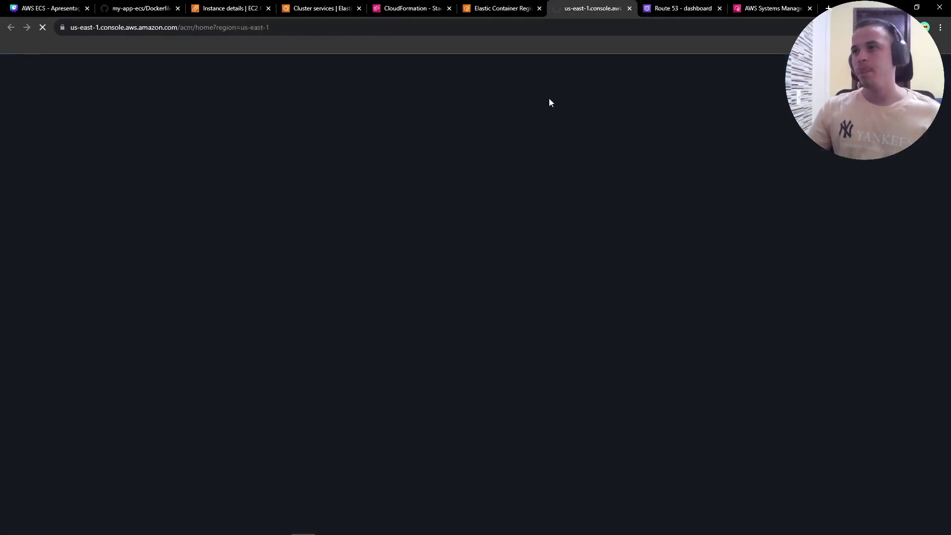
pyautogui.click(329, 7)
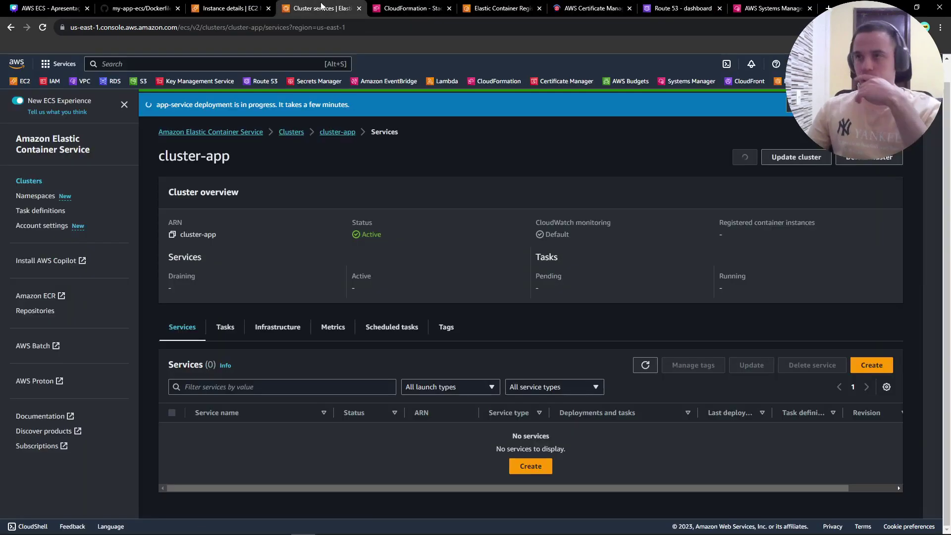
# Reload the CloudFormation stack events and confirm the LoadBalancer and Listener are created
pyautogui.click(639, 373)
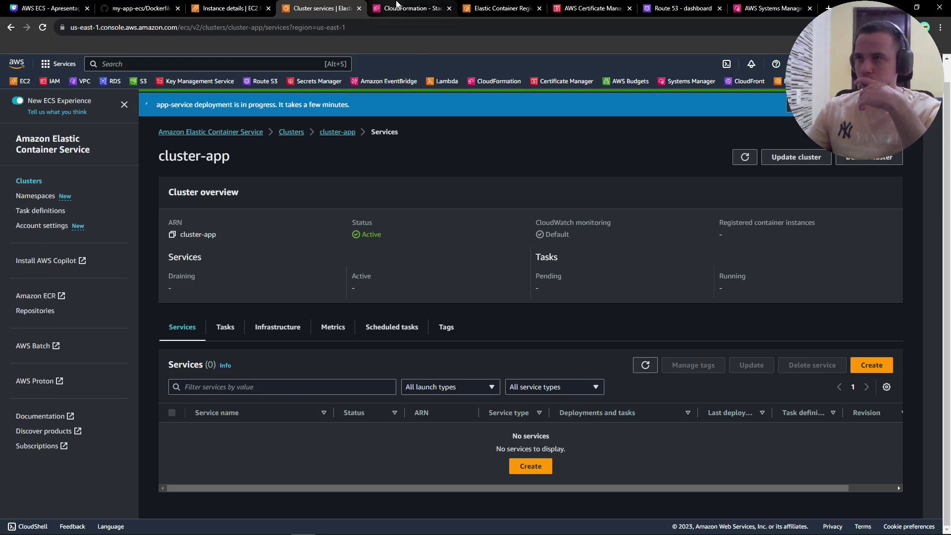
pyautogui.click(397, 4)
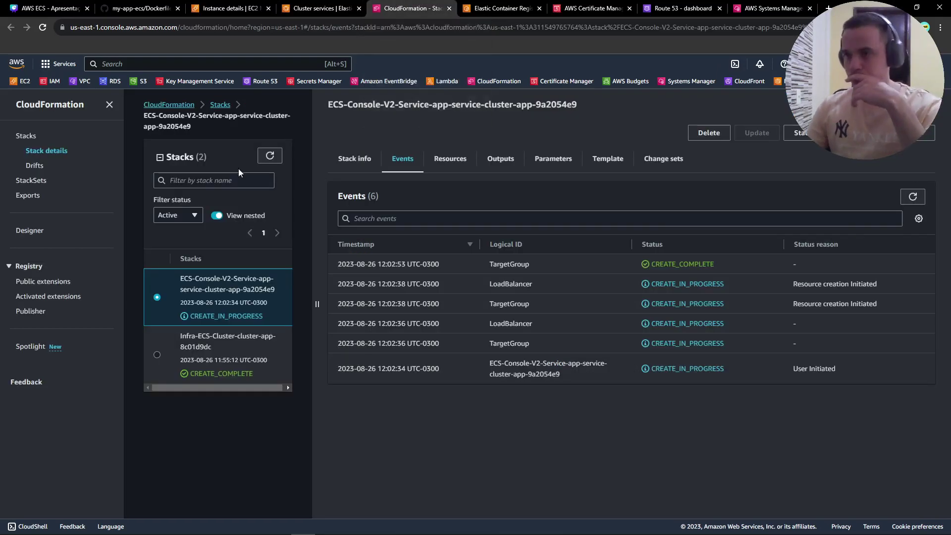
pyautogui.press('F5')
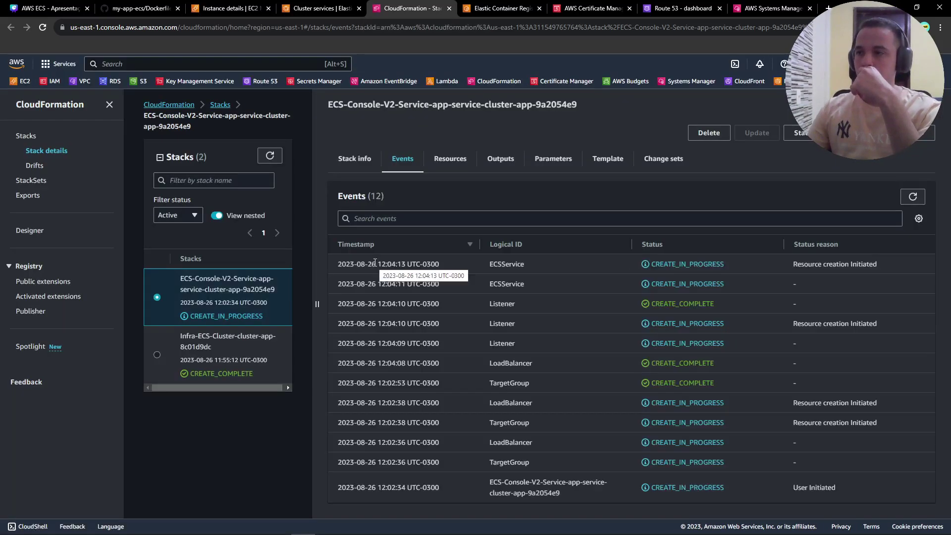
pyautogui.doubleClick(511, 362)
pyautogui.click(490, 301)
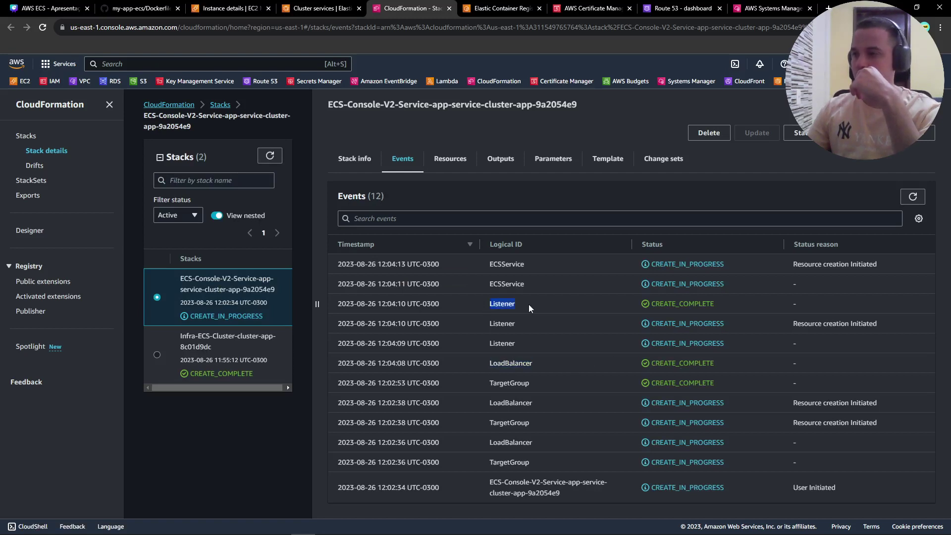
pyautogui.doubleClick(506, 264)
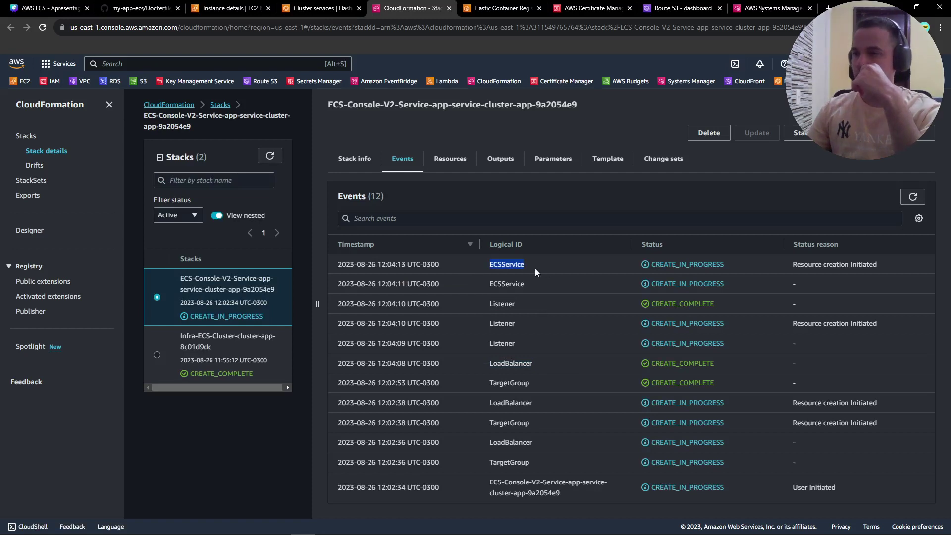
pyautogui.click(589, 9)
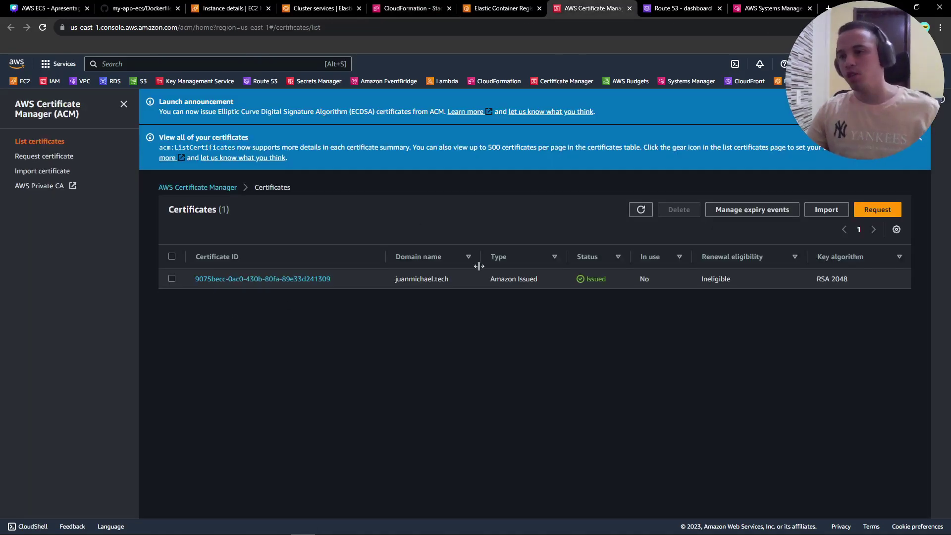
# Open the juanmichael.tech hosted zone in Route 53, then start a new certificate request in ACM
pyautogui.click(640, 209)
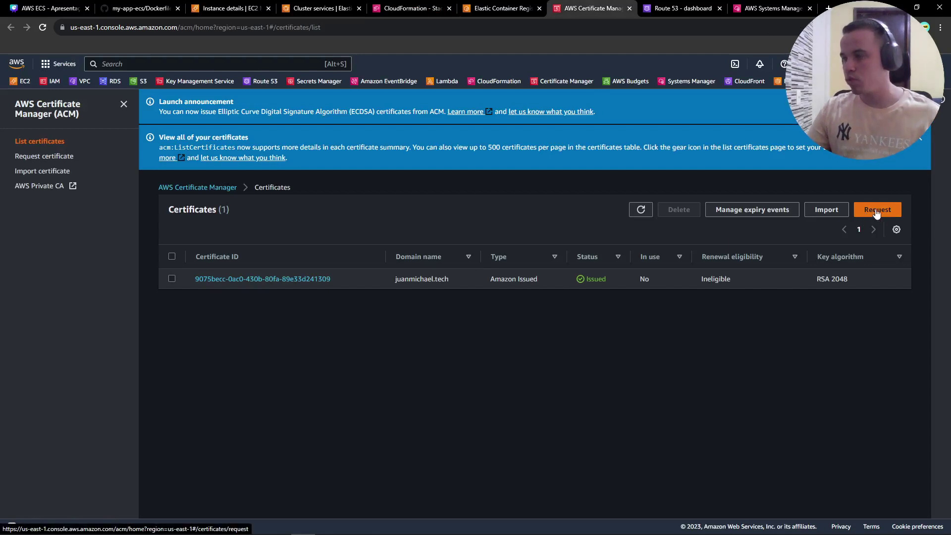
pyautogui.moveTo(470, 274); pyautogui.dragTo(391, 276)
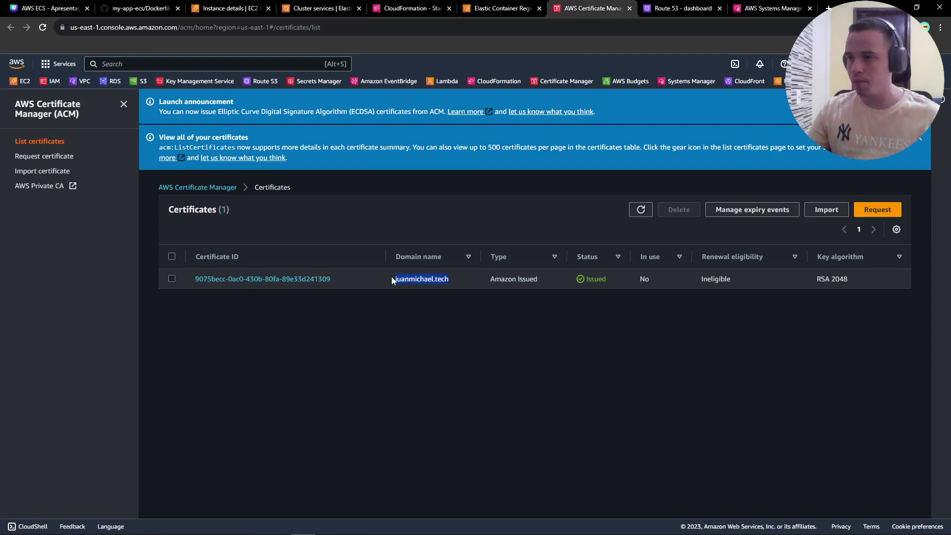
pyautogui.click(659, 8)
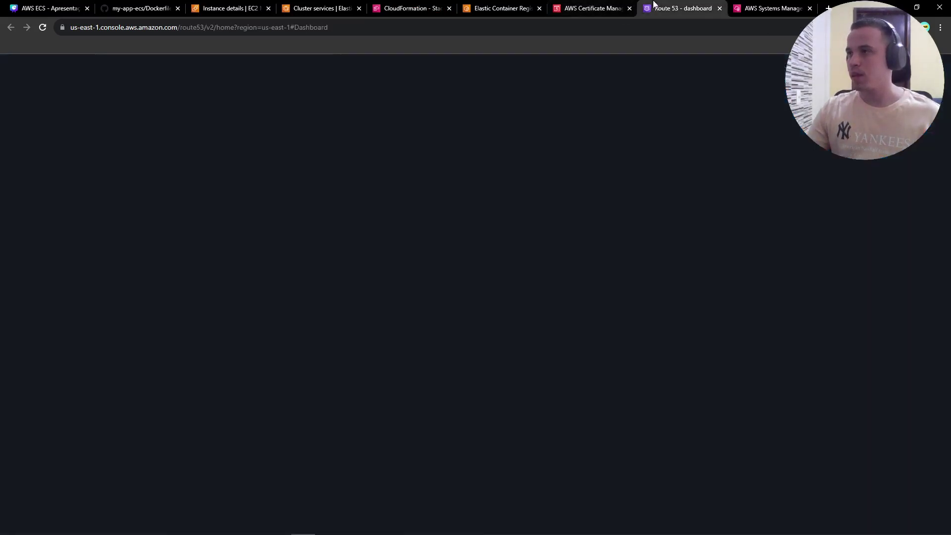
pyautogui.click(254, 203)
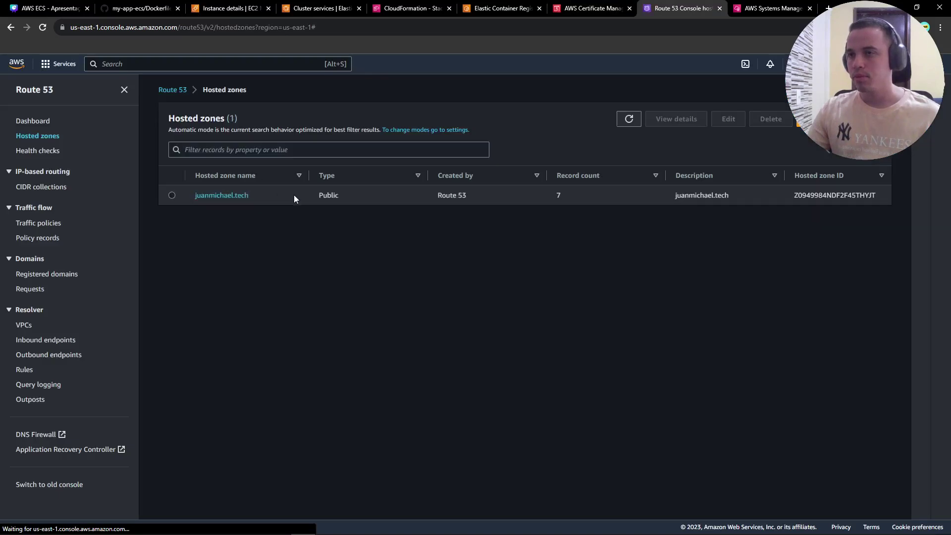
pyautogui.click(219, 210)
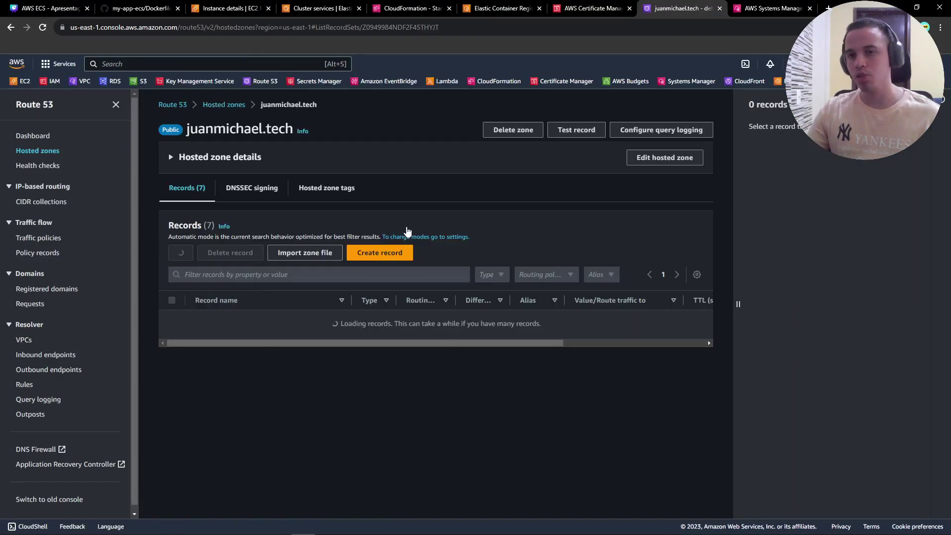
pyautogui.click(592, 8)
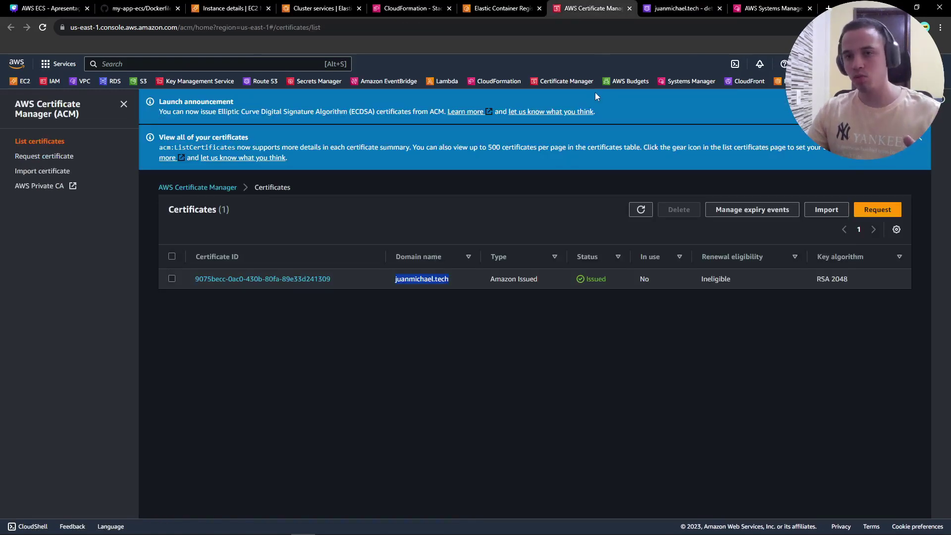
pyautogui.click(886, 210)
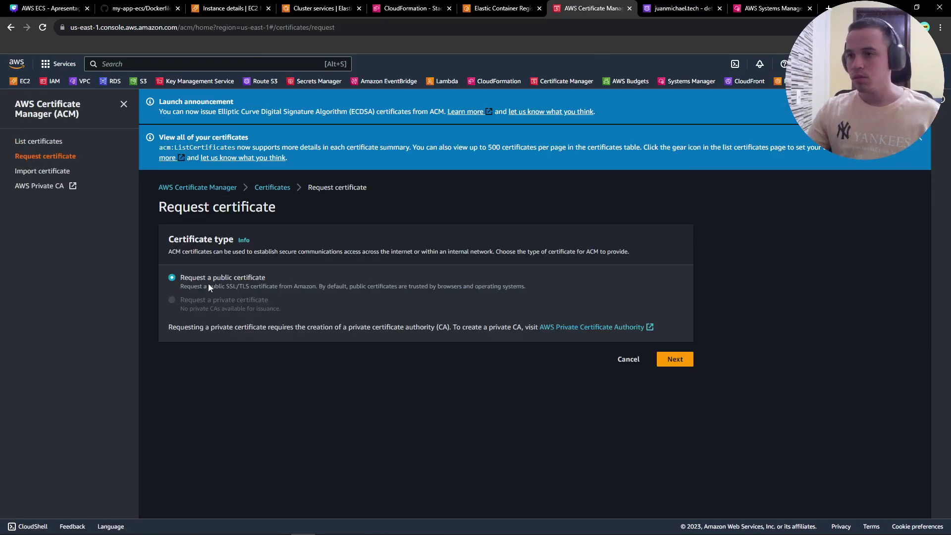
# Request a public certificate for appaula.juanmichael.tech, keeping DNS validation and the RSA 2048 key
pyautogui.click(674, 359)
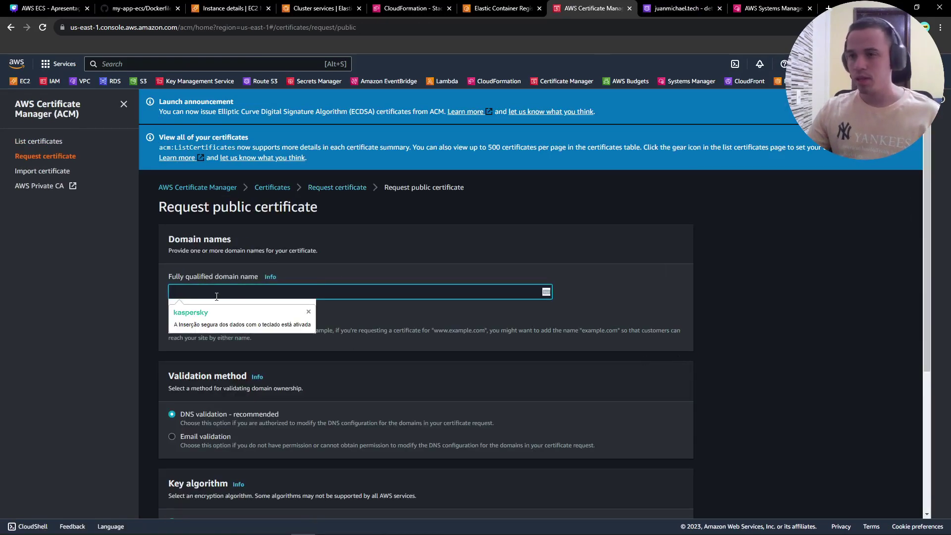
pyautogui.write('app')
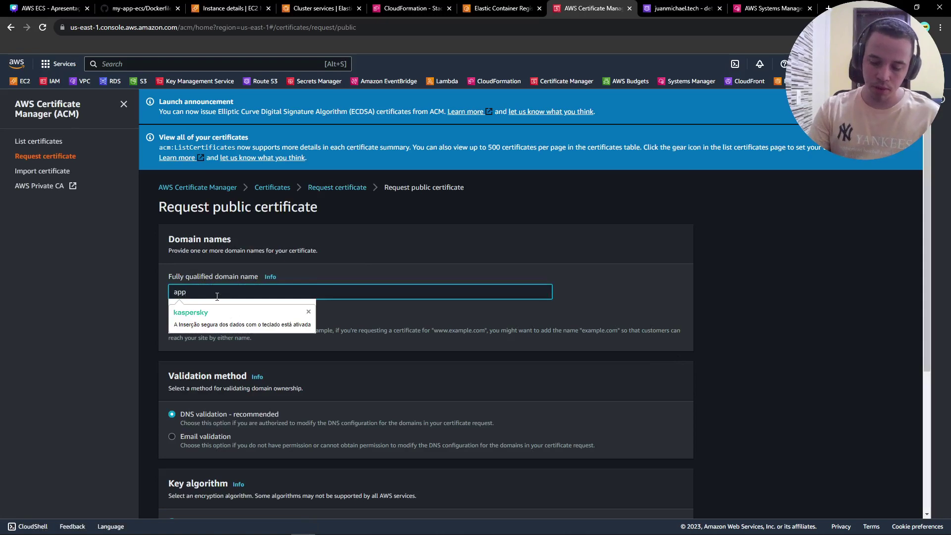
pyautogui.write('aula')
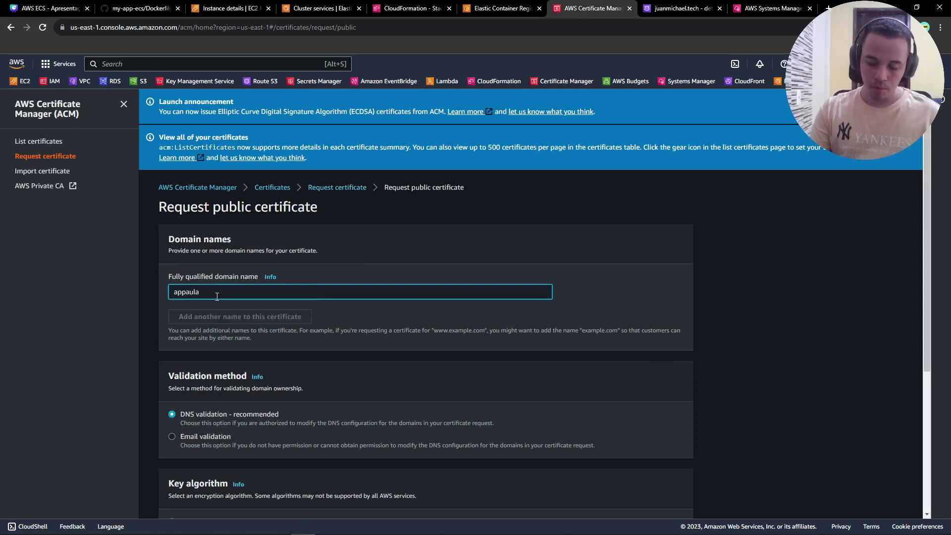
pyautogui.write('.juan')
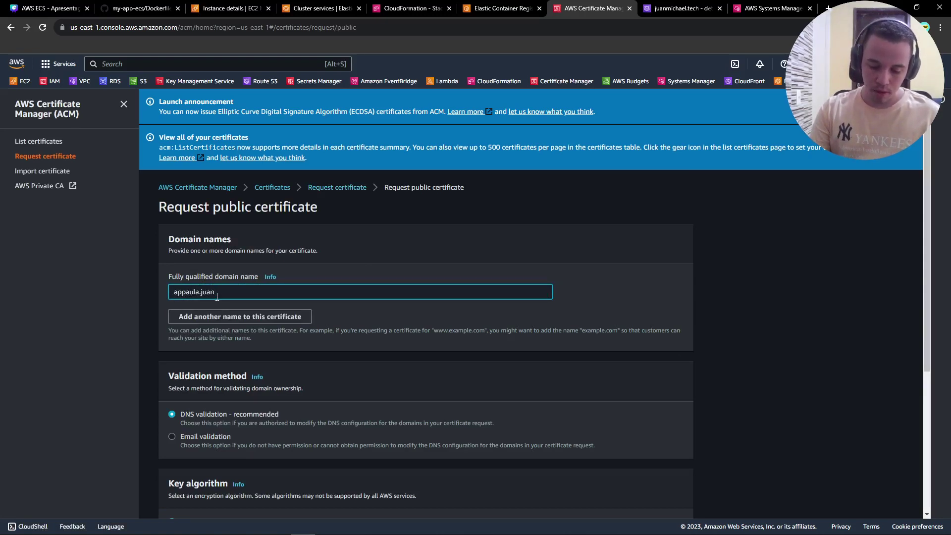
pyautogui.write('michael.tech')
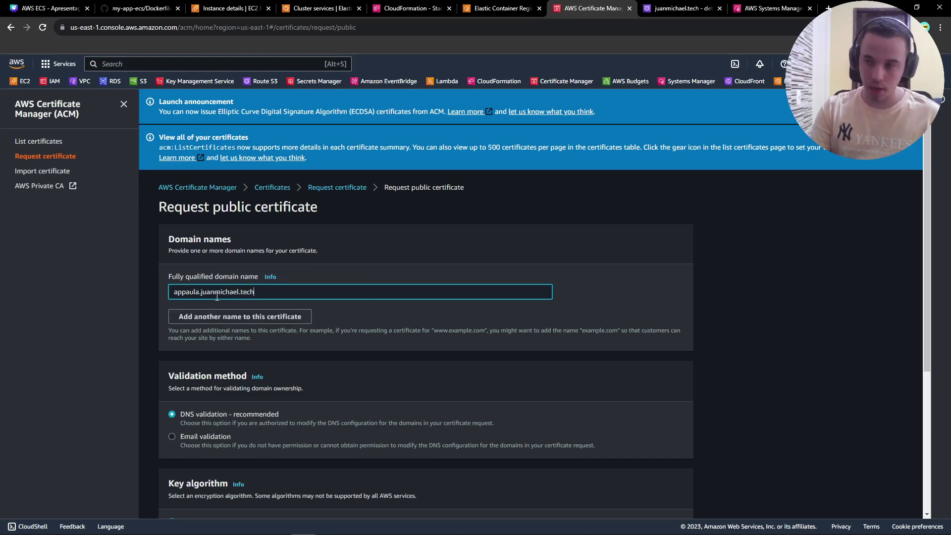
pyautogui.tripleClick(248, 292)
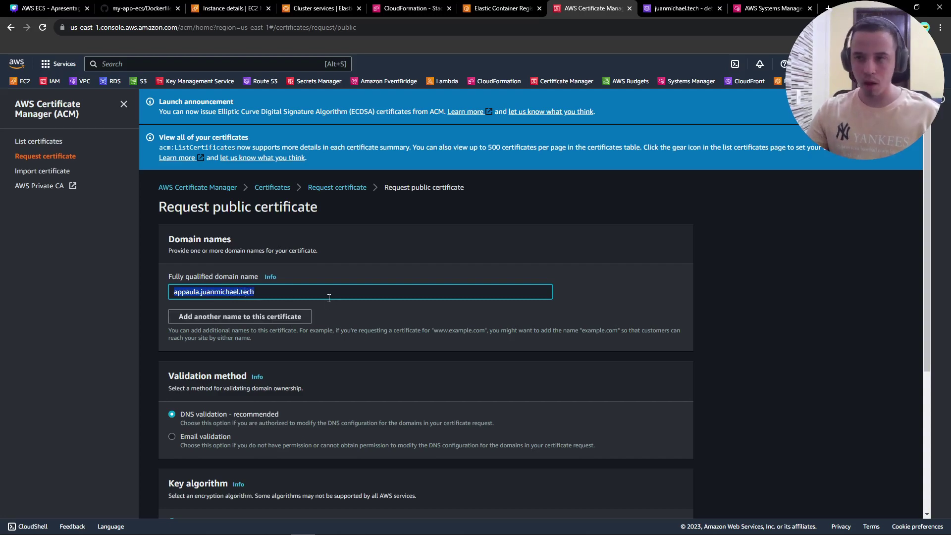
pyautogui.scroll(-1, 412, 306)
pyautogui.scroll(-3, 412, 306)
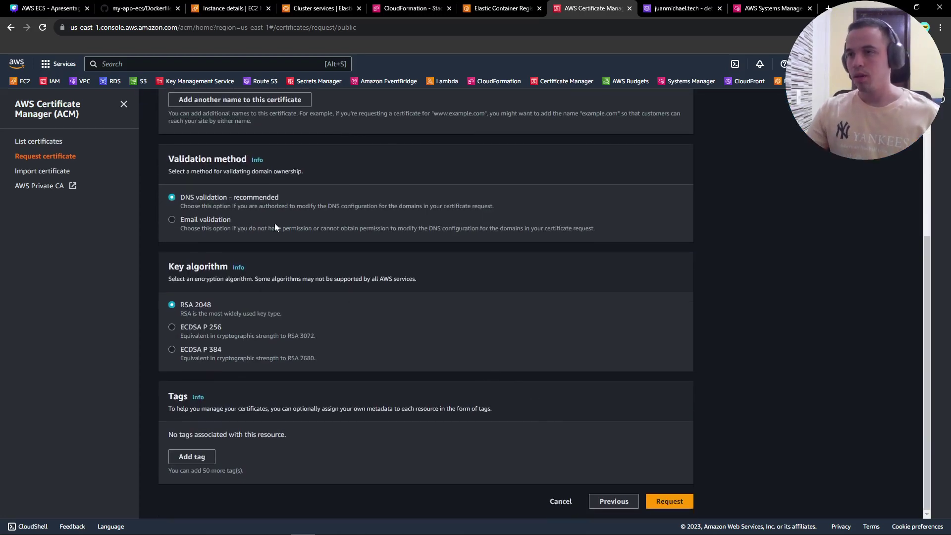
pyautogui.moveTo(182, 198); pyautogui.dragTo(222, 198)
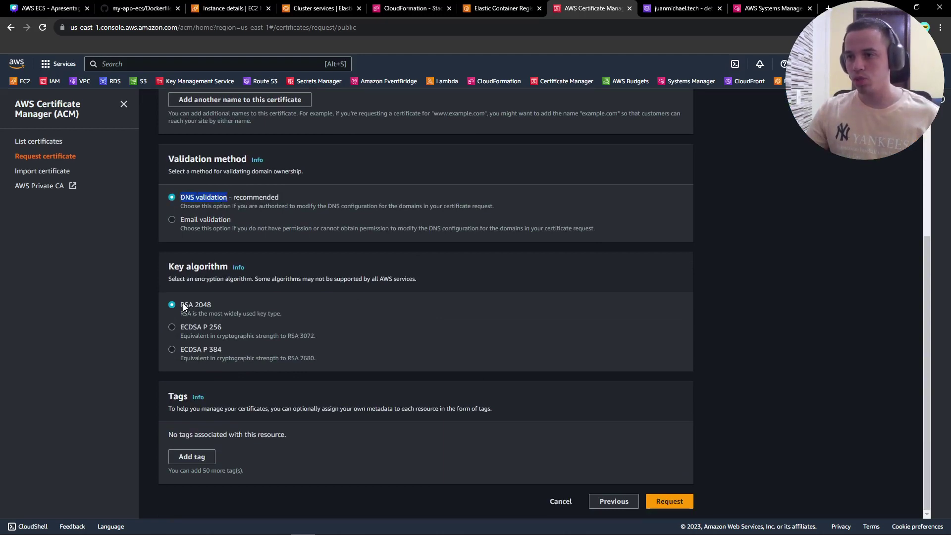
pyautogui.moveTo(183, 303); pyautogui.dragTo(212, 302)
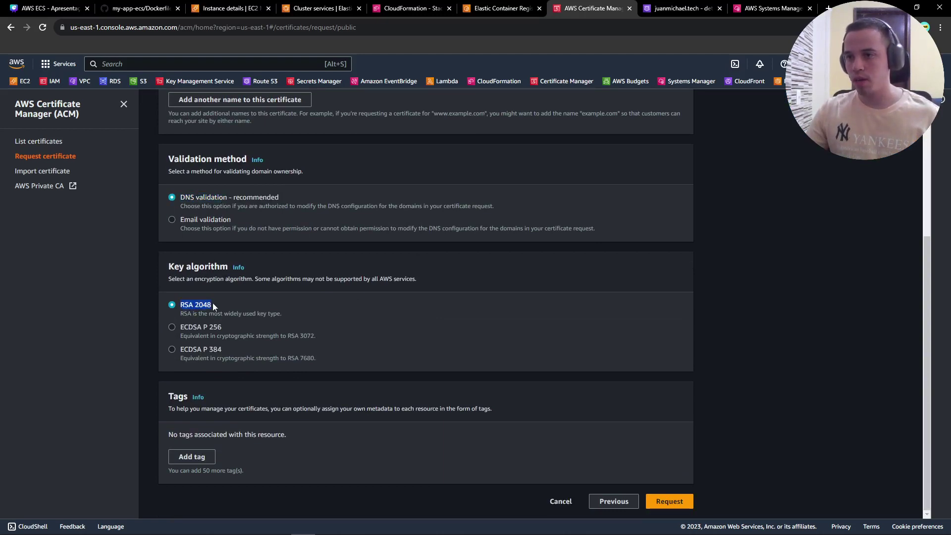
pyautogui.click(670, 502)
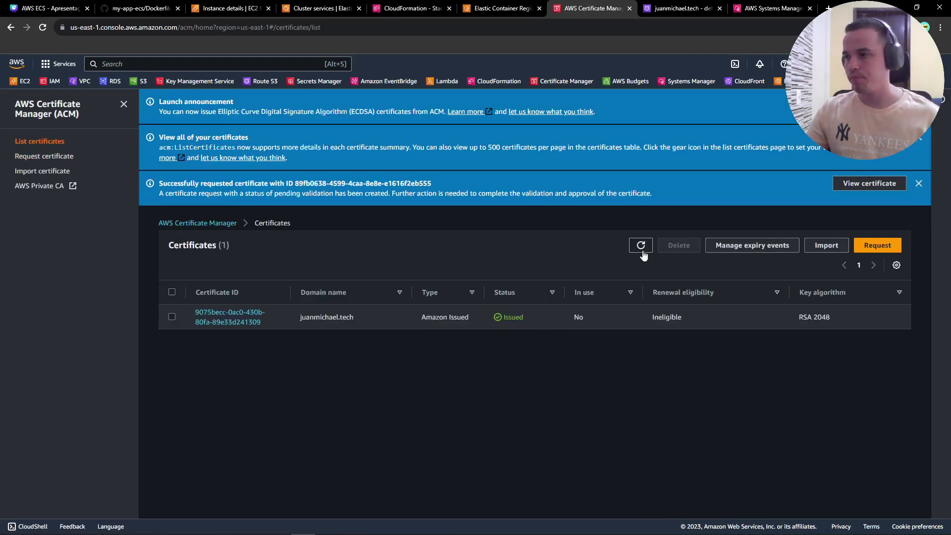
# Open the pending appaula.juanmichael.tech certificate and note its CNAME validation name and value
pyautogui.click(639, 246)
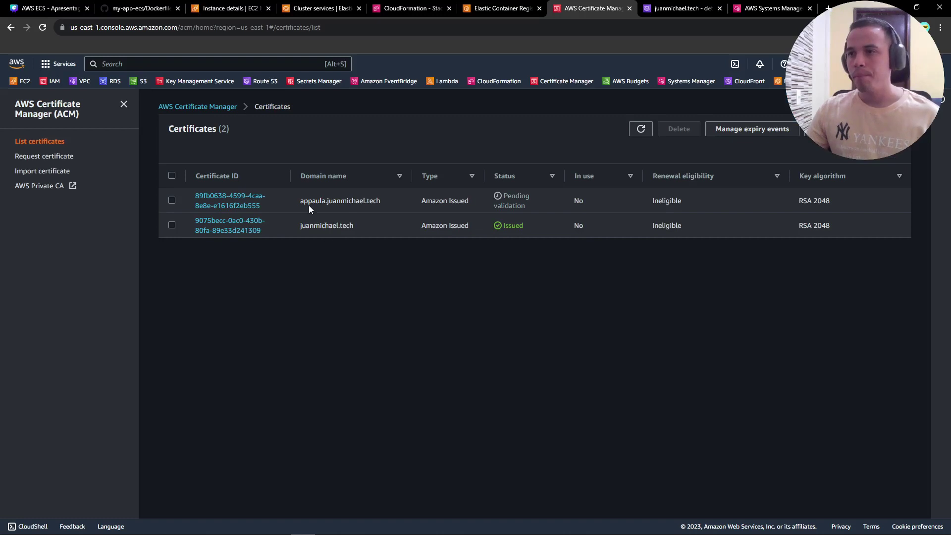
pyautogui.click(225, 201)
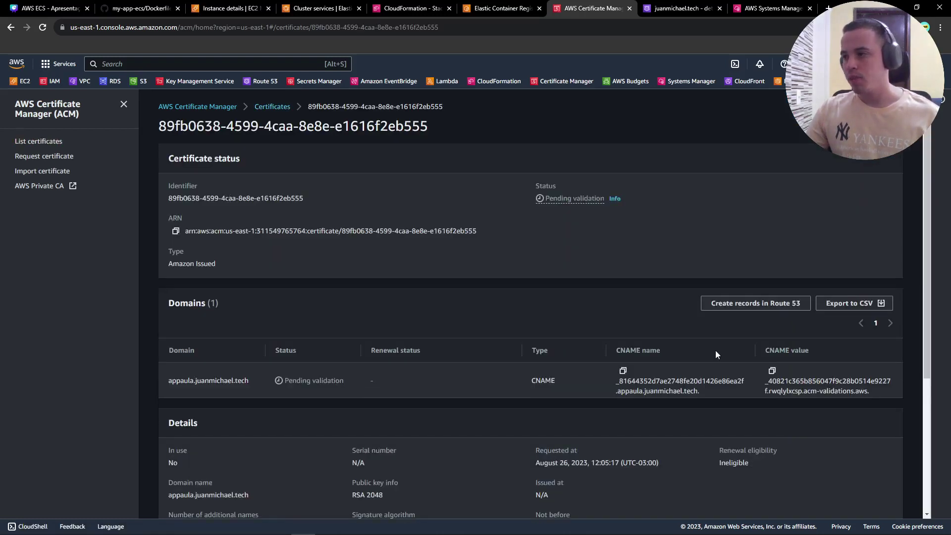
pyautogui.moveTo(623, 348); pyautogui.dragTo(670, 351)
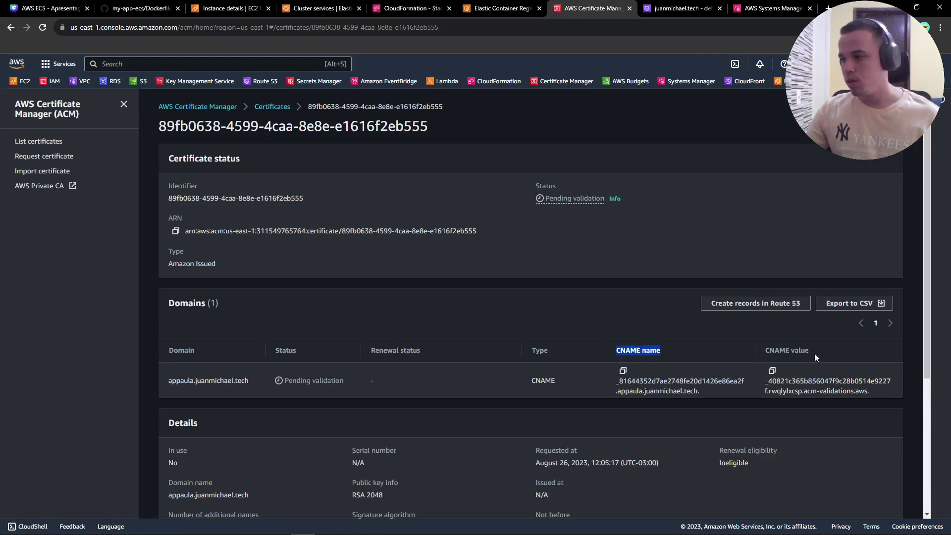
pyautogui.moveTo(775, 350); pyautogui.dragTo(817, 355)
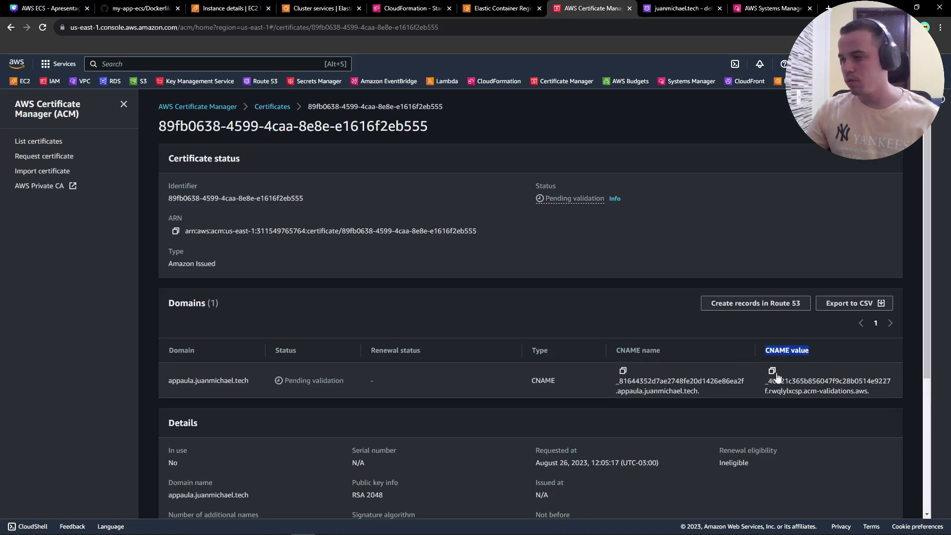
pyautogui.click(688, 5)
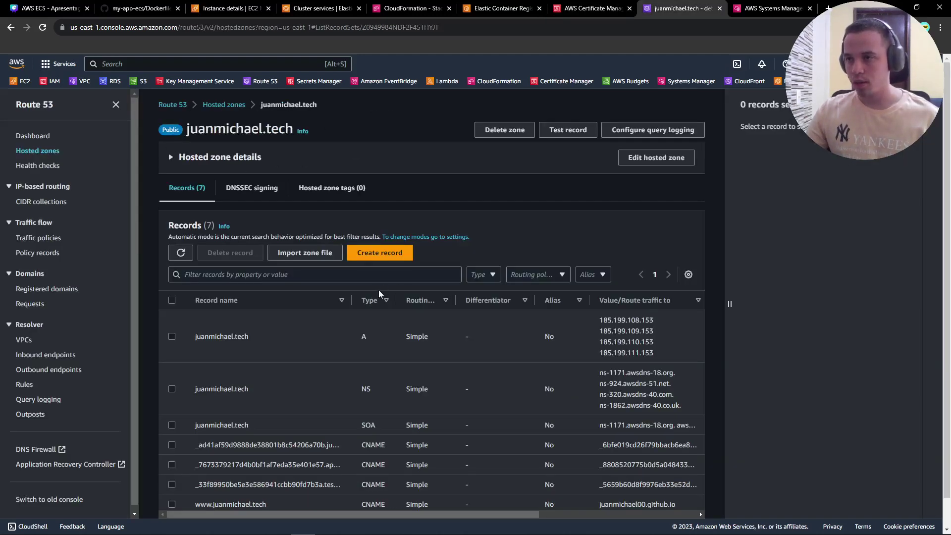
# Start a new record in the juanmichael.tech zone with record type CNAME
pyautogui.scroll(-1, 379, 294)
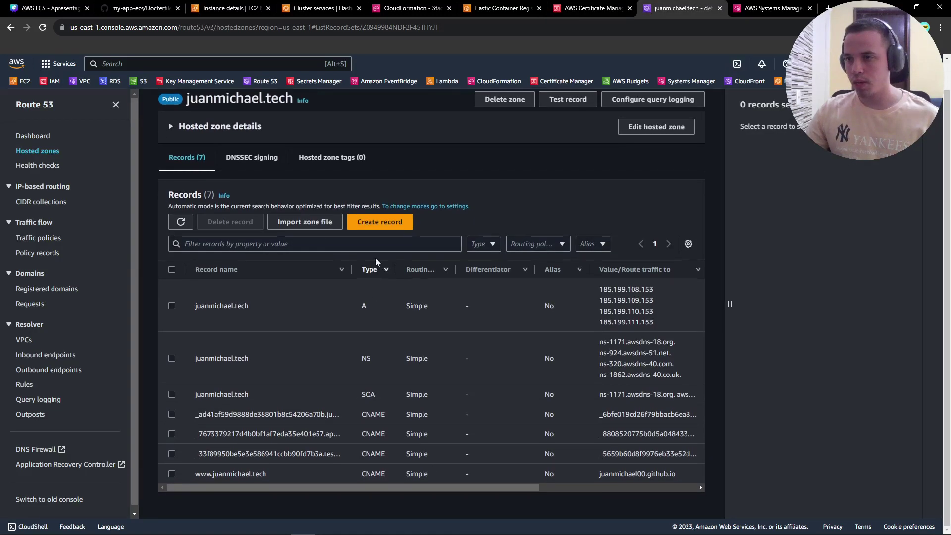
pyautogui.click(380, 222)
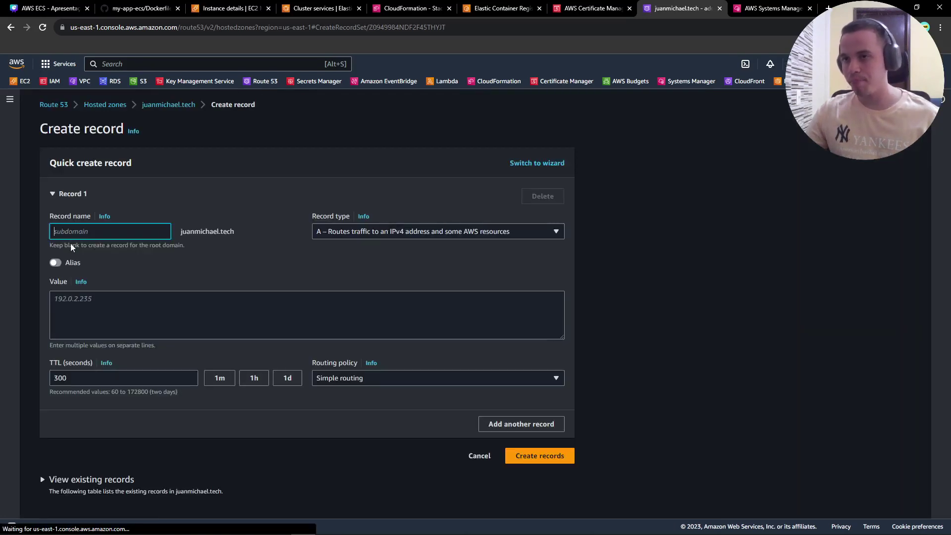
pyautogui.write('app')
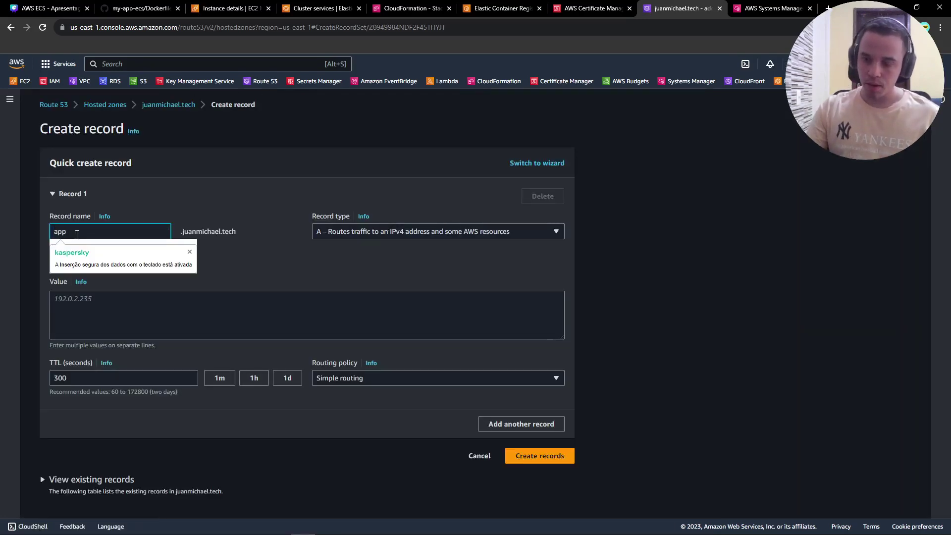
pyautogui.press('BackSpace')
pyautogui.press('BackSpace')
pyautogui.press('BackSpace')
pyautogui.click(345, 236)
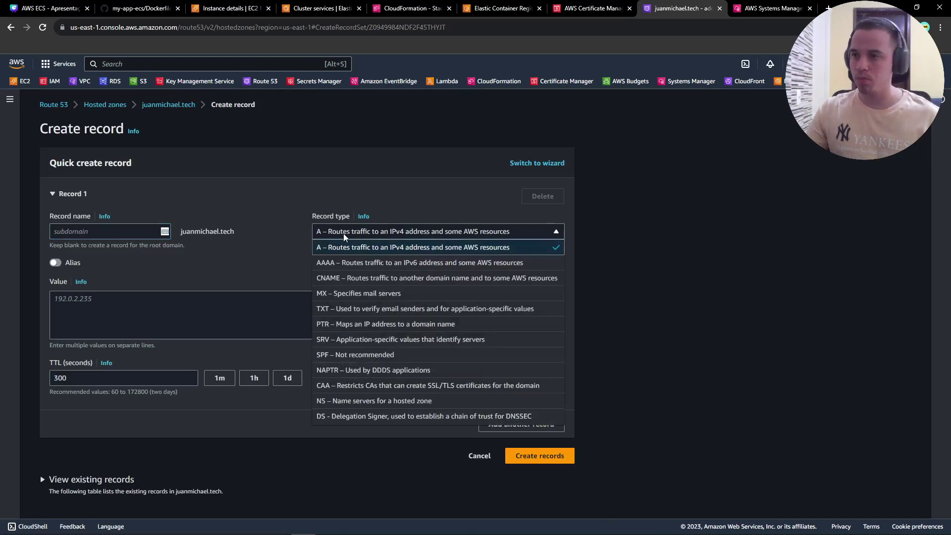
pyautogui.click(339, 278)
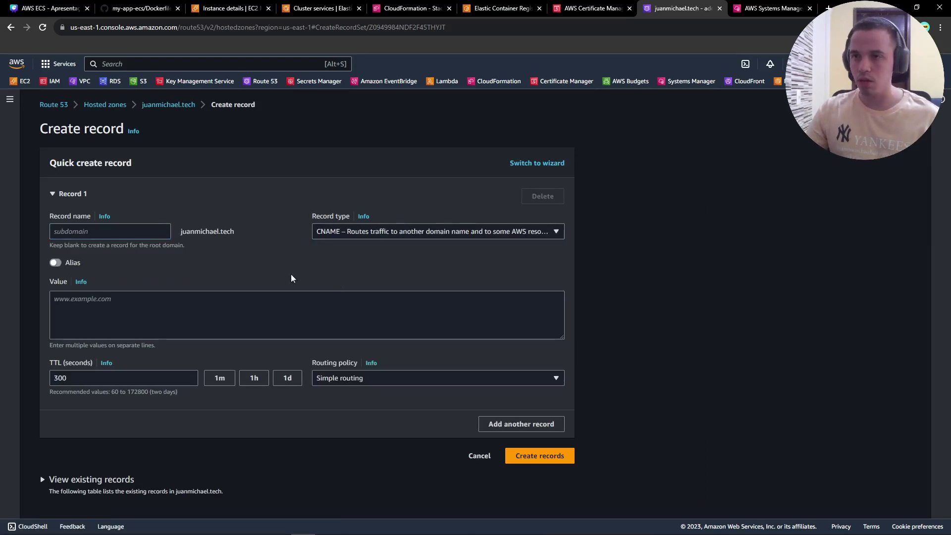
pyautogui.click(94, 238)
# Set the record name to the certificate's validation CNAME name, trimming the duplicated domain
pyautogui.click(594, 8)
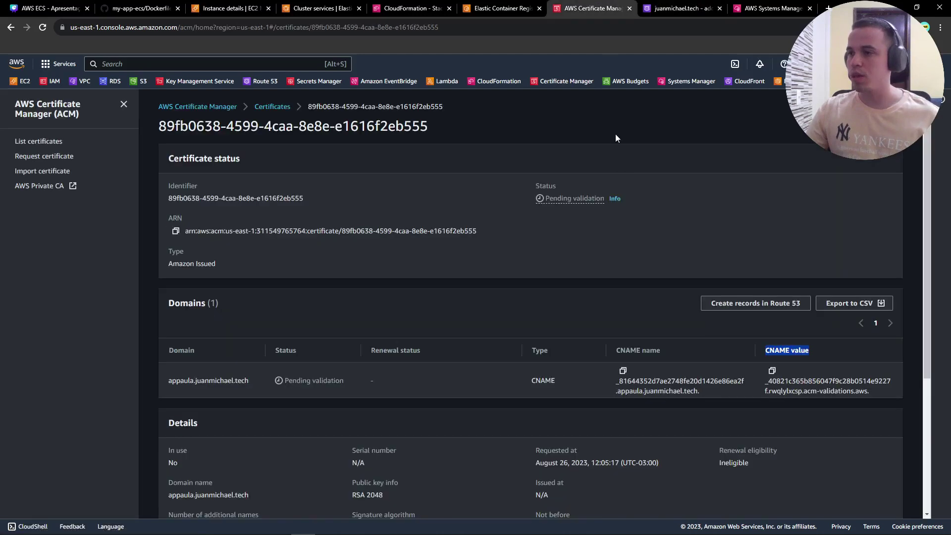
pyautogui.click(622, 370)
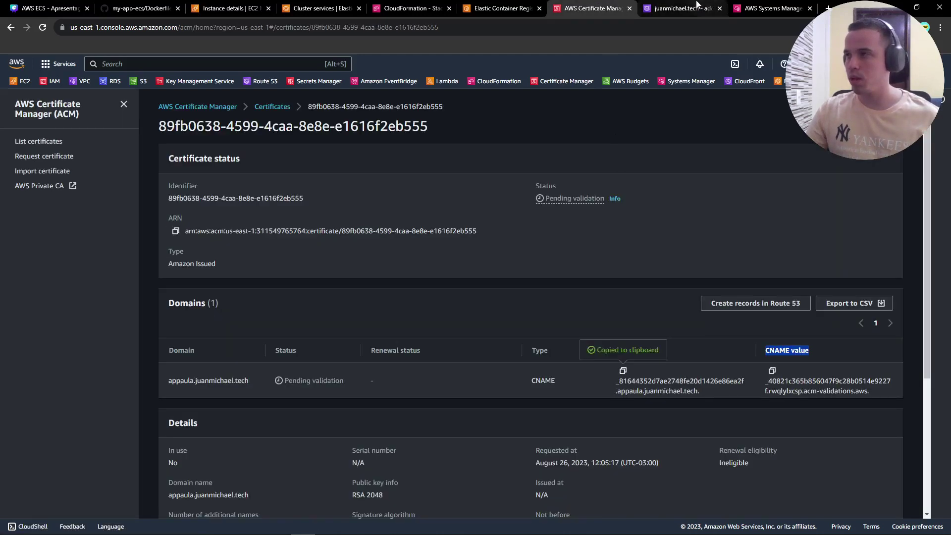
pyautogui.click(681, 8)
pyautogui.hotkey('ctrl', 'v')
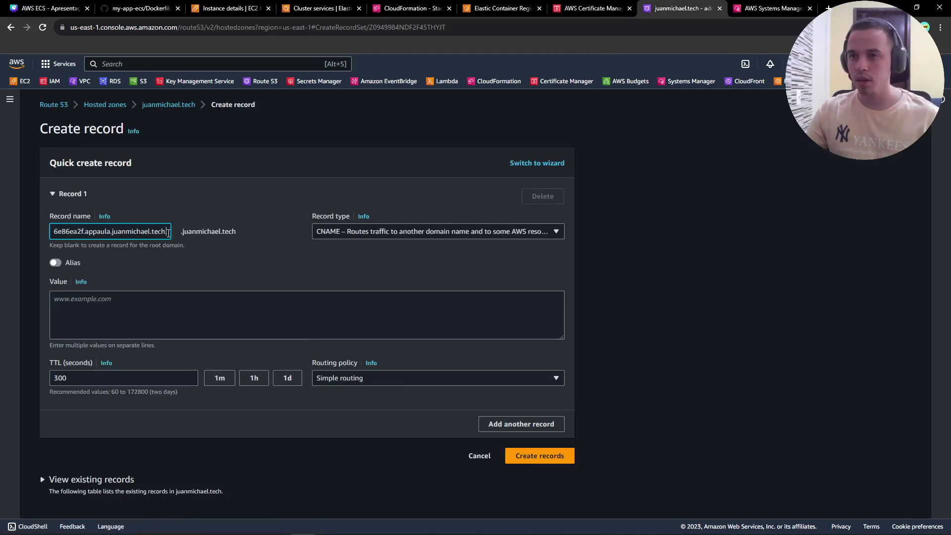
pyautogui.moveTo(169, 232); pyautogui.dragTo(115, 229)
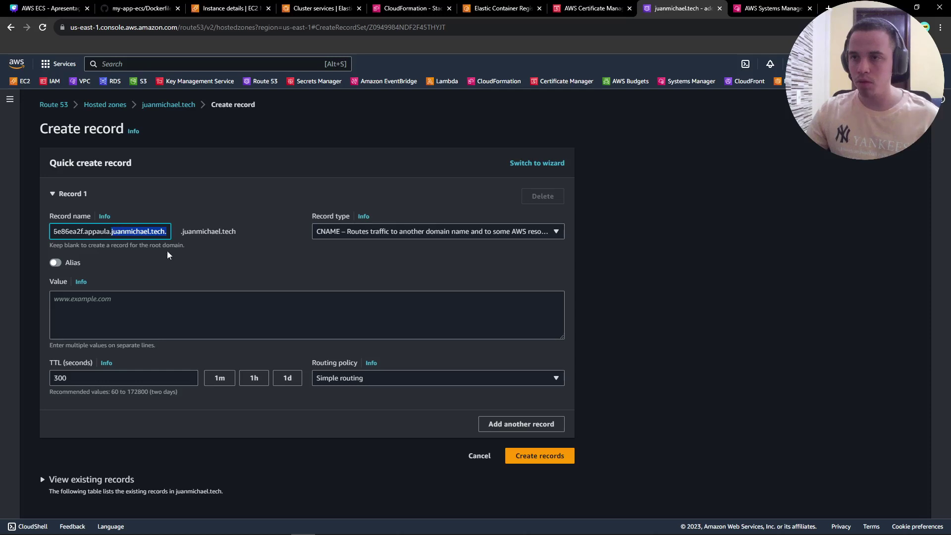
pyautogui.tripleClick(211, 232)
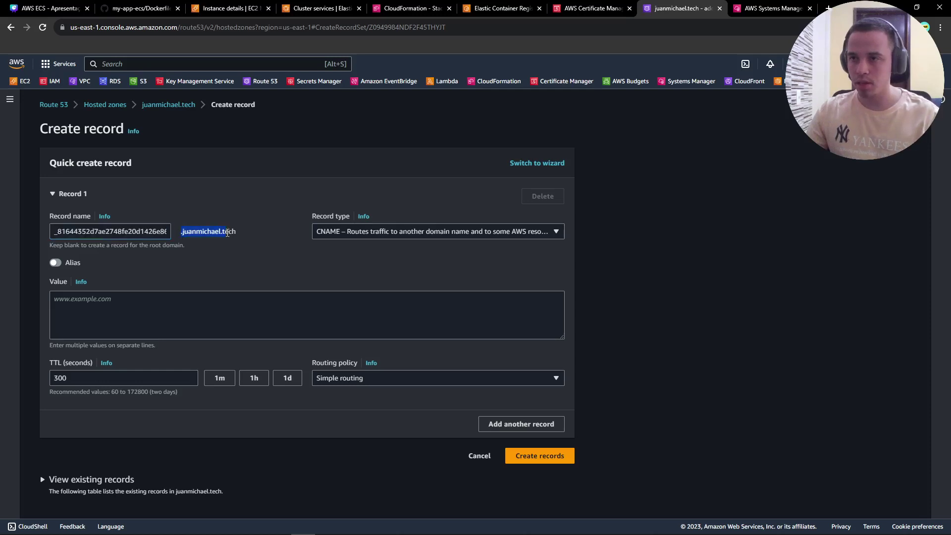
pyautogui.tripleClick(149, 231)
pyautogui.press('End')
pyautogui.press('BackSpace')
pyautogui.press('BackSpace')
pyautogui.press('BackSpace')
pyautogui.press('BackSpace')
pyautogui.press('BackSpace')
pyautogui.press('BackSpace')
pyautogui.press('BackSpace')
pyautogui.press('BackSpace')
pyautogui.press('BackSpace')
pyautogui.press('BackSpace')
pyautogui.press('BackSpace')
pyautogui.press('BackSpace')
pyautogui.press('BackSpace')
pyautogui.press('BackSpace')
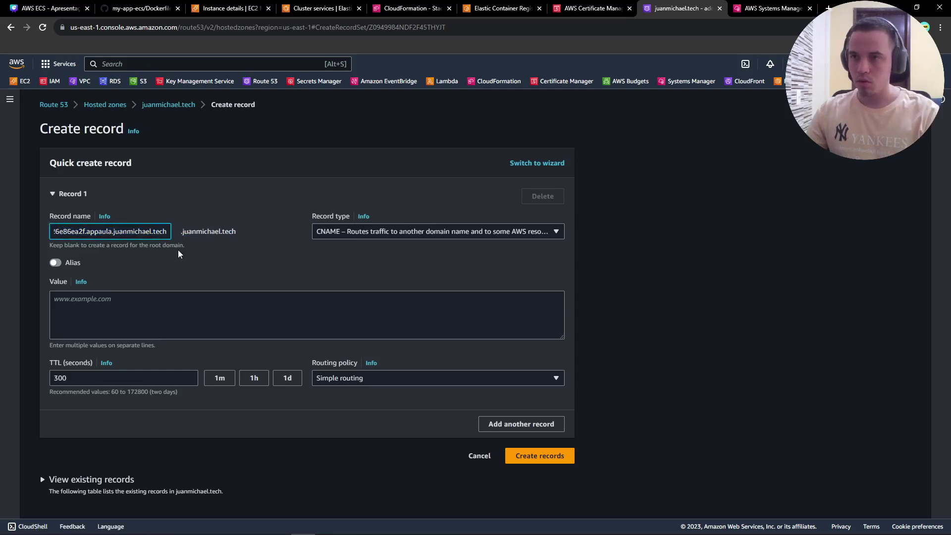
pyautogui.press('BackSpace')
pyautogui.press('BackSpace')
pyautogui.press('BackSpace')
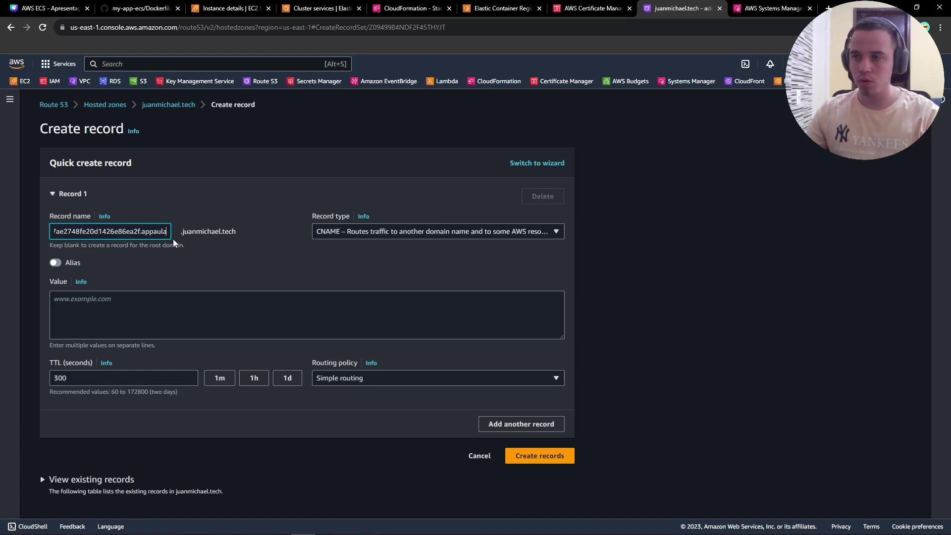
pyautogui.click(247, 238)
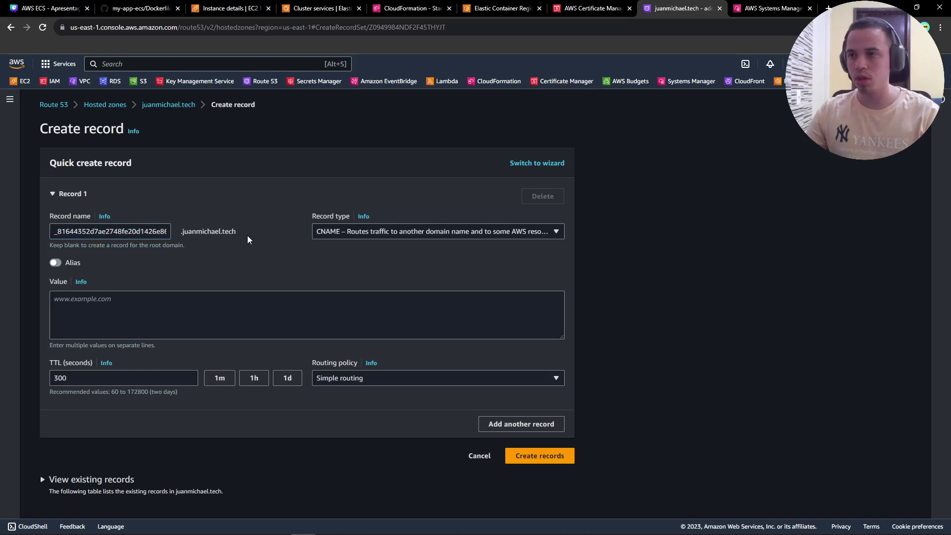
# Paste the certificate's CNAME value into the record value and create the record
pyautogui.click(93, 300)
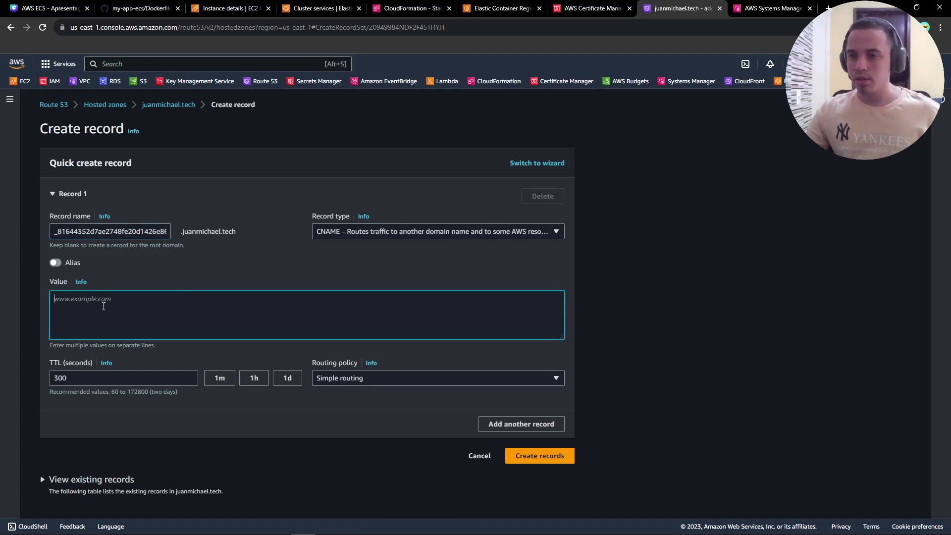
pyautogui.click(593, 9)
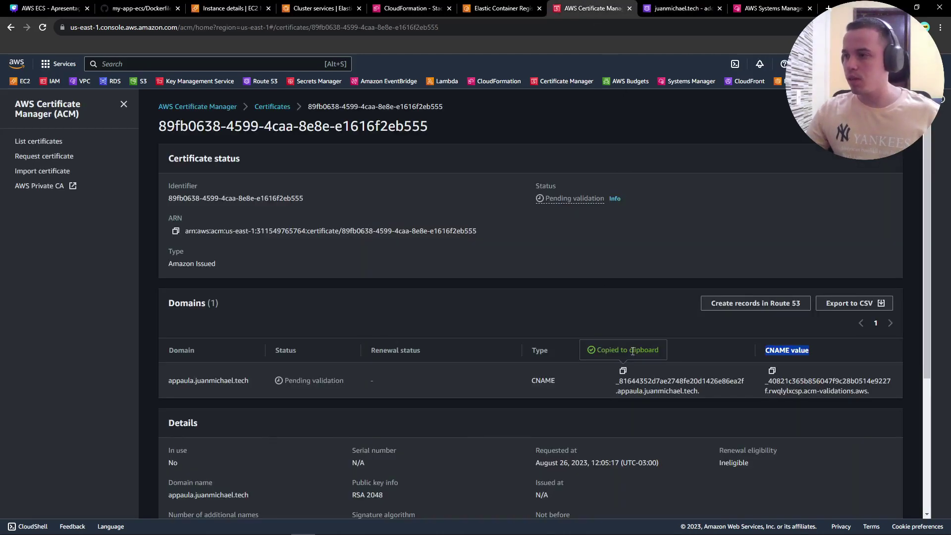
pyautogui.click(771, 370)
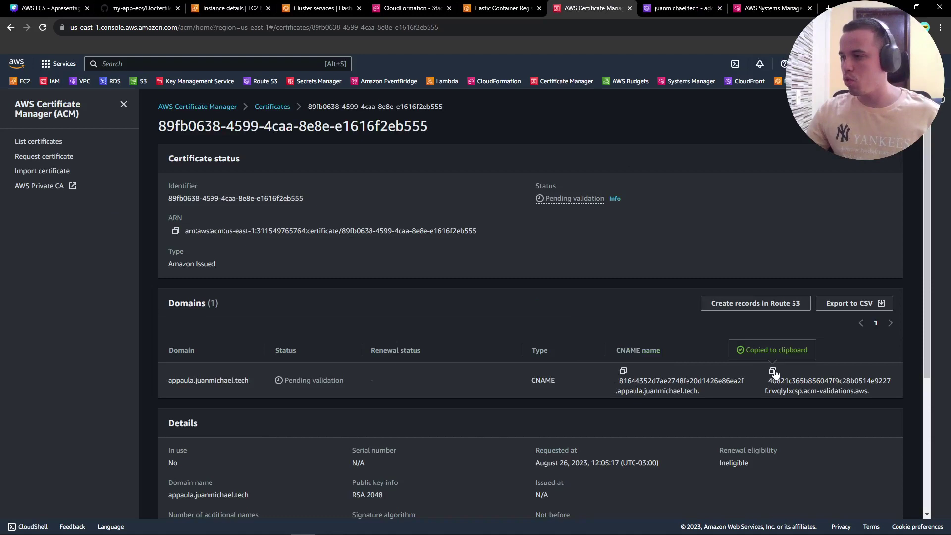
pyautogui.click(662, 4)
pyautogui.hotkey('ctrl', 'v')
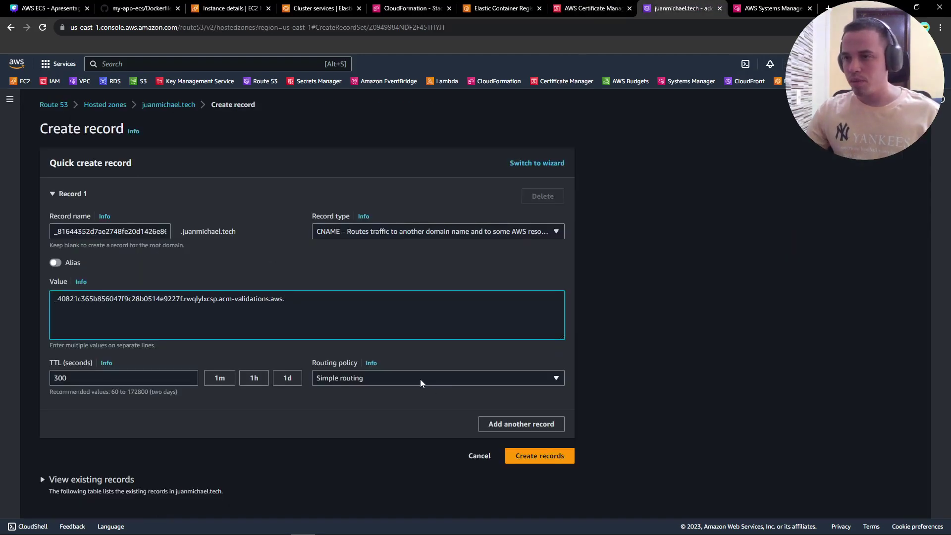
pyautogui.click(555, 456)
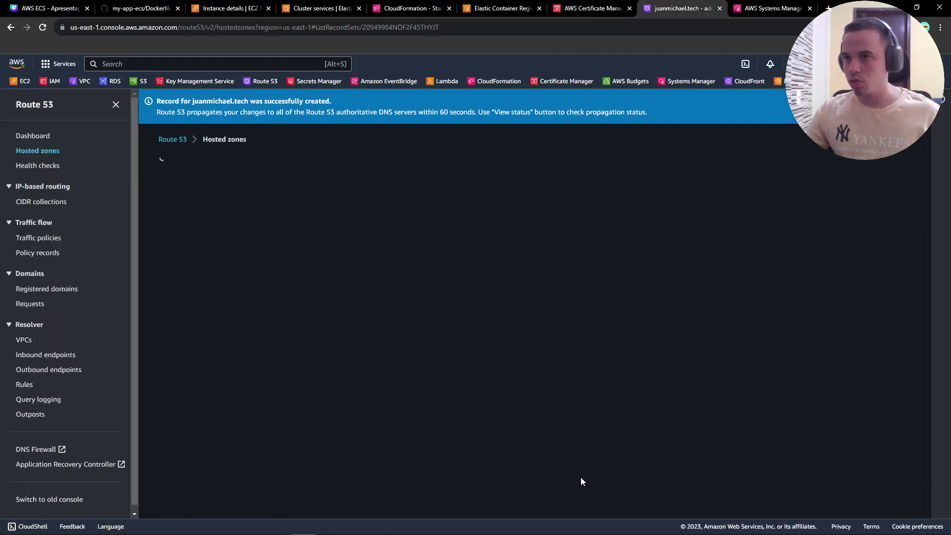
# Check the new validation CNAME record, then return to the Certificate Manager certificates list
pyautogui.scroll(-2, 267, 442)
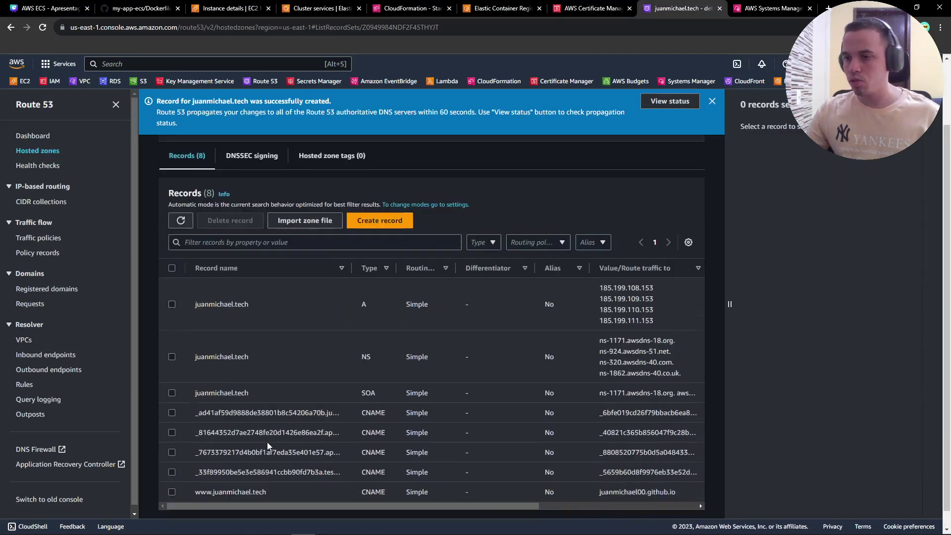
pyautogui.scroll(-1, 266, 442)
pyautogui.moveTo(350, 253); pyautogui.dragTo(377, 253)
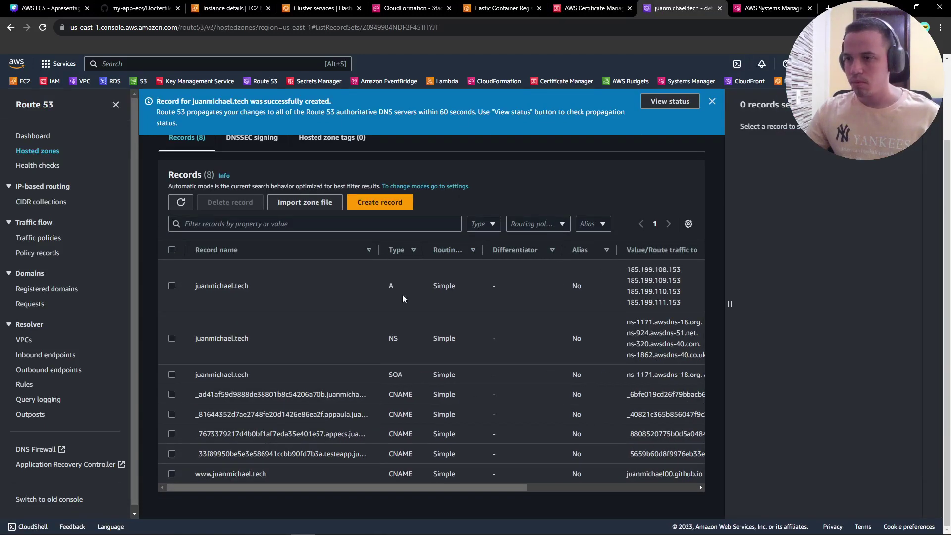
pyautogui.click(170, 416)
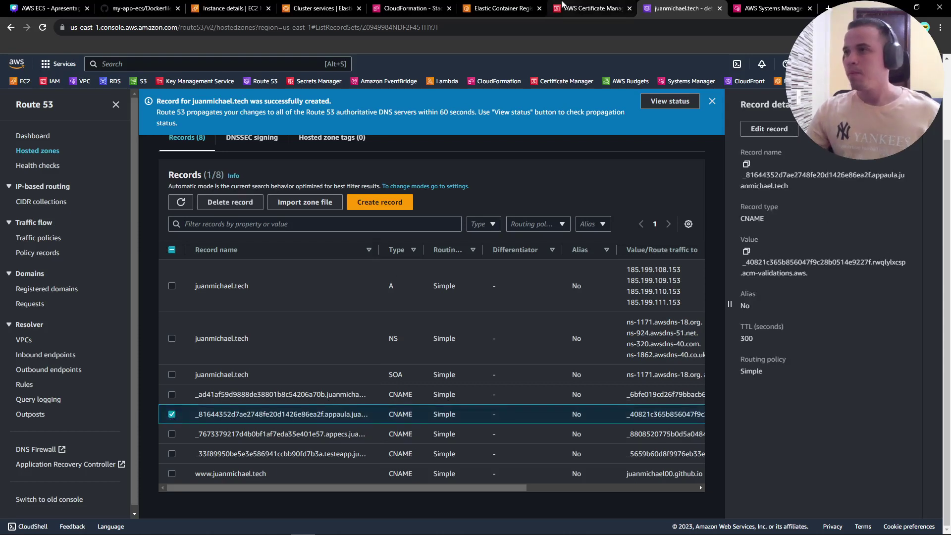
pyautogui.click(591, 9)
pyautogui.click(286, 112)
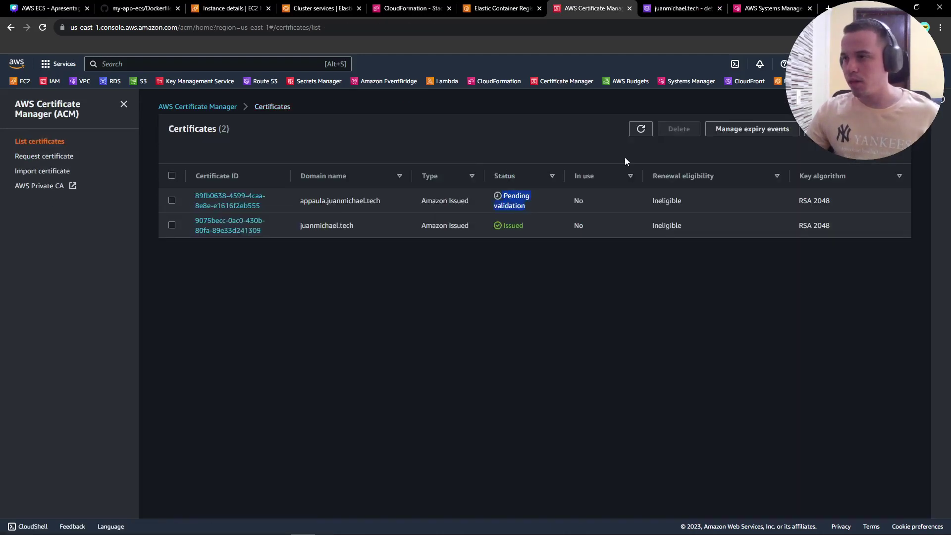
# Recheck the ACM certificate status, then open app-service's tasks in cluster-app
pyautogui.click(640, 129)
pyautogui.click(639, 129)
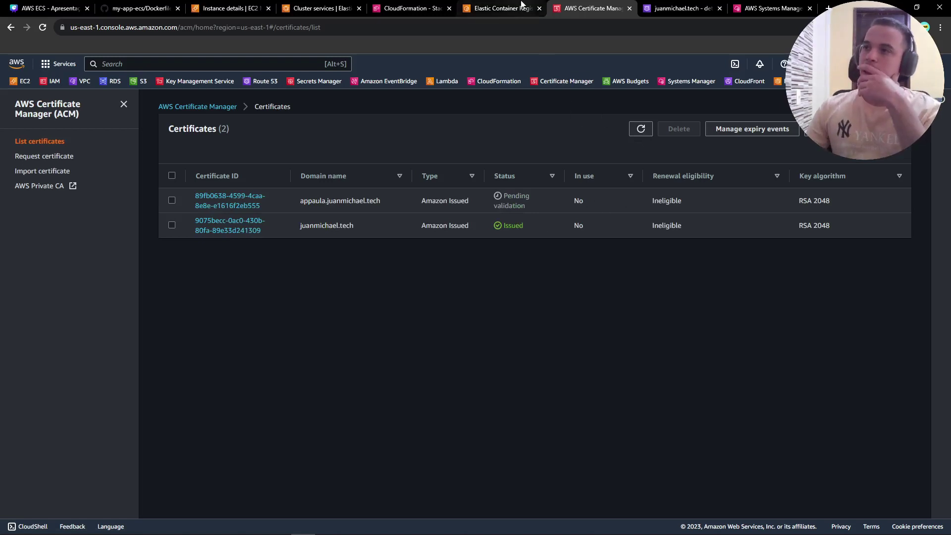
pyautogui.click(326, 6)
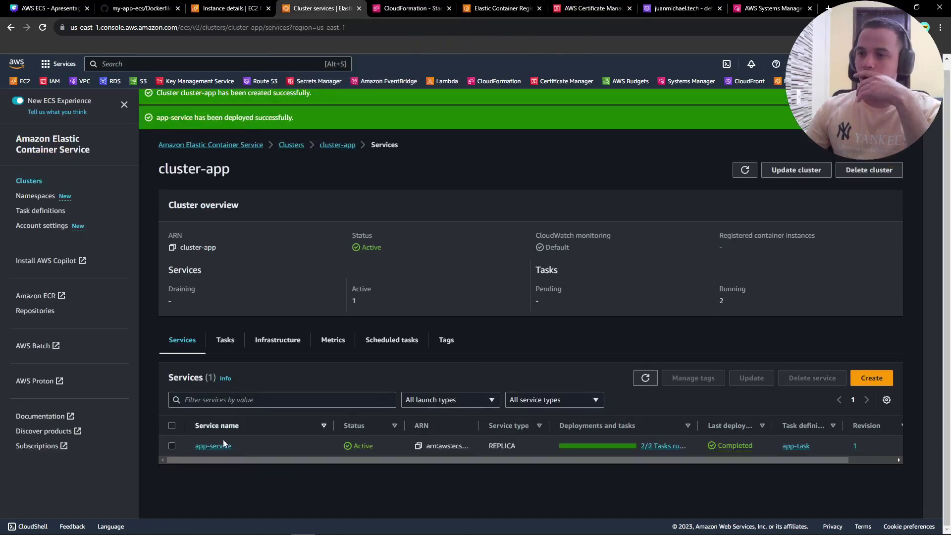
pyautogui.click(212, 446)
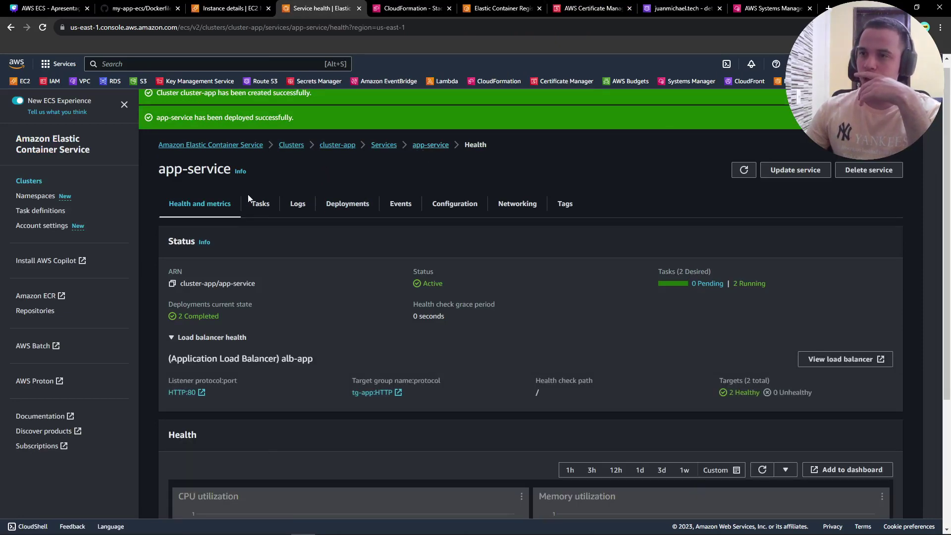
pyautogui.click(259, 207)
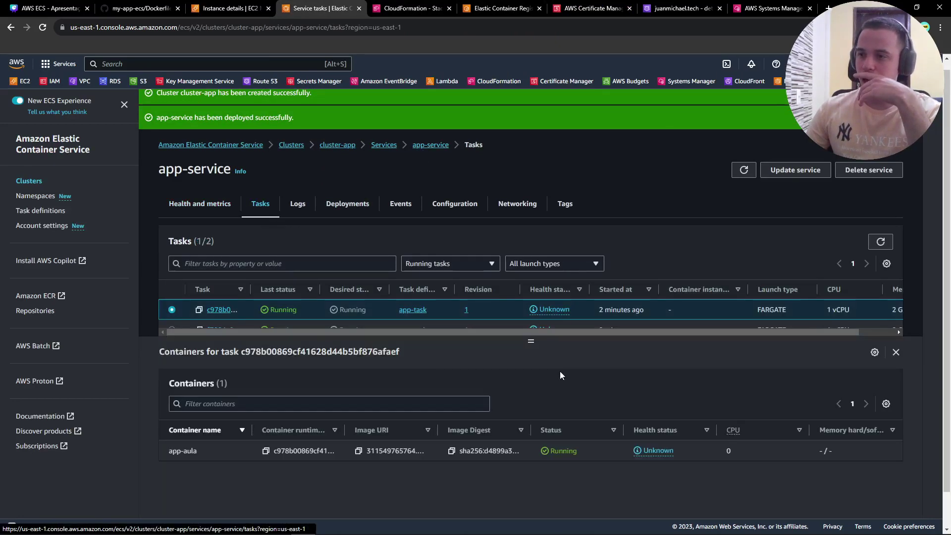
# Inspect both tasks and open the alb-app DNS address from app-service Networking
pyautogui.moveTo(530, 345); pyautogui.dragTo(530, 438)
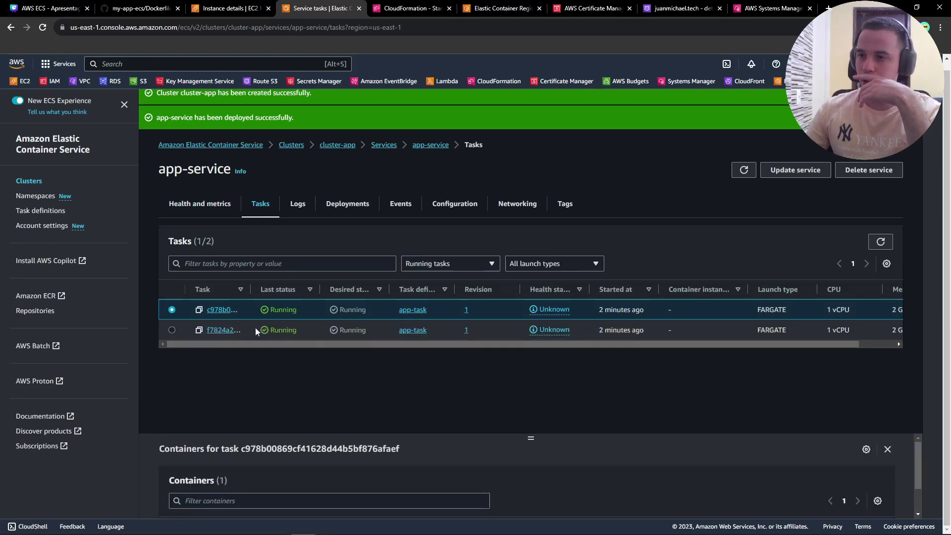
pyautogui.moveTo(250, 295); pyautogui.dragTo(298, 301)
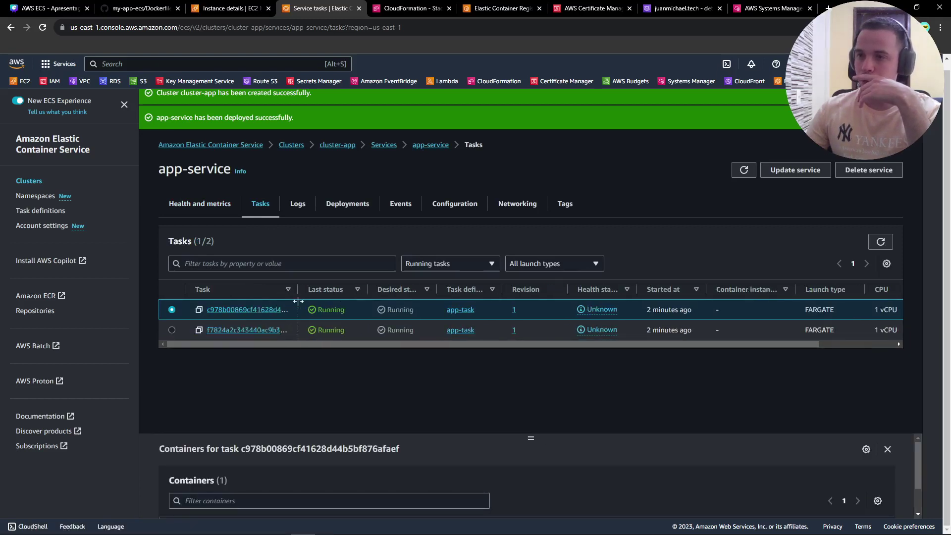
pyautogui.moveTo(531, 440); pyautogui.dragTo(539, 372)
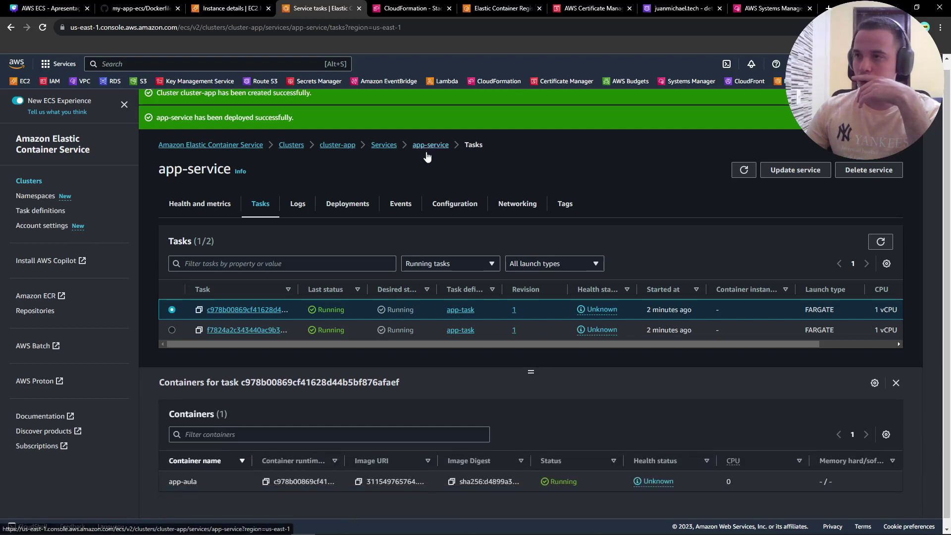
pyautogui.click(507, 212)
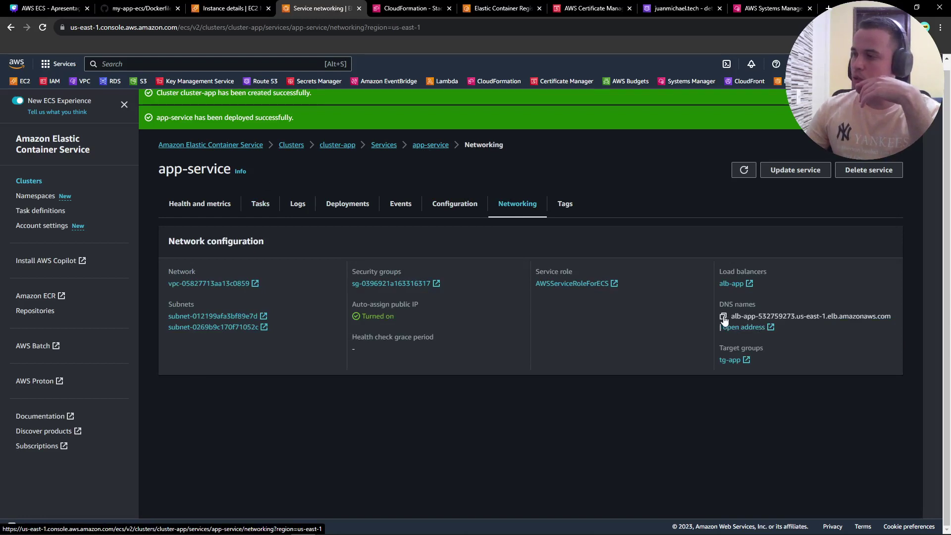
pyautogui.click(744, 328)
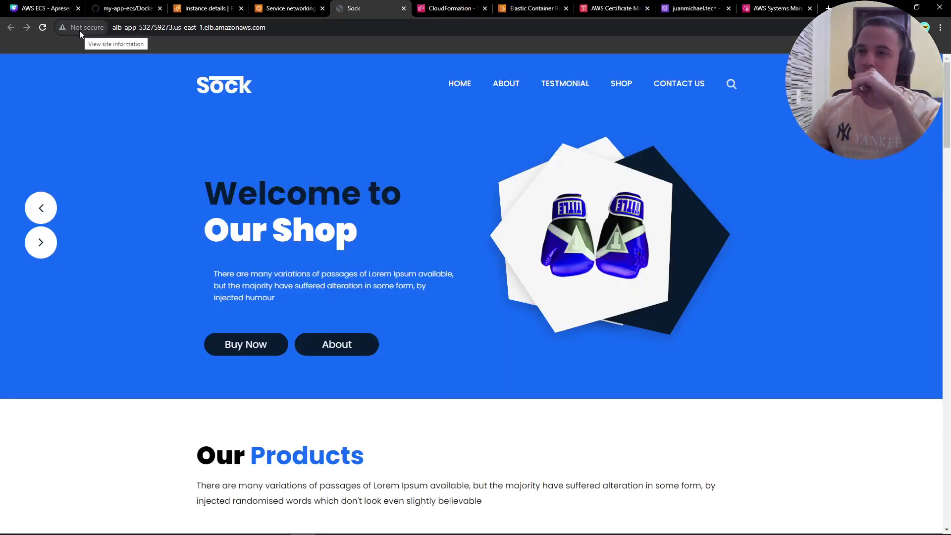
# Scroll through the Sock shop page served over plain HTTP
pyautogui.scroll(-20, 327, 282)
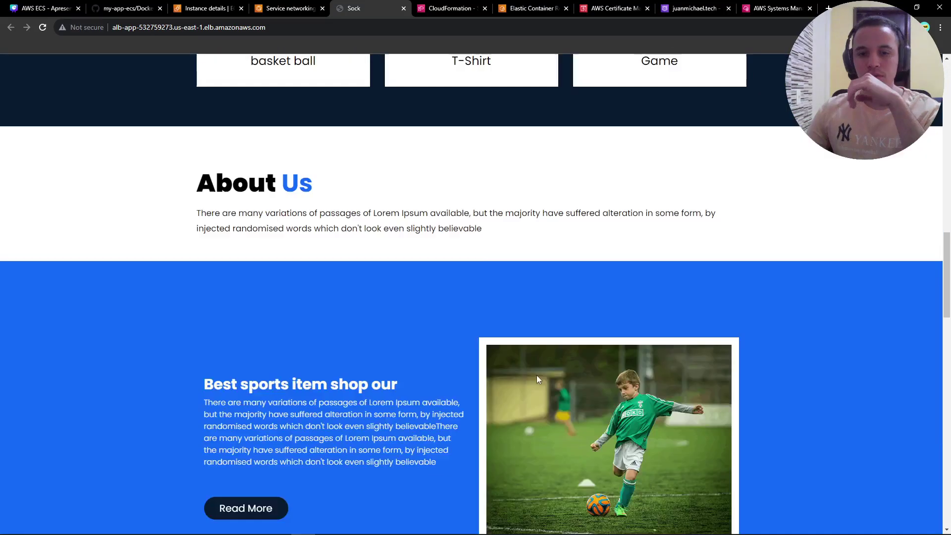
pyautogui.scroll(-8, 539, 379)
pyautogui.scroll(20, 578, 375)
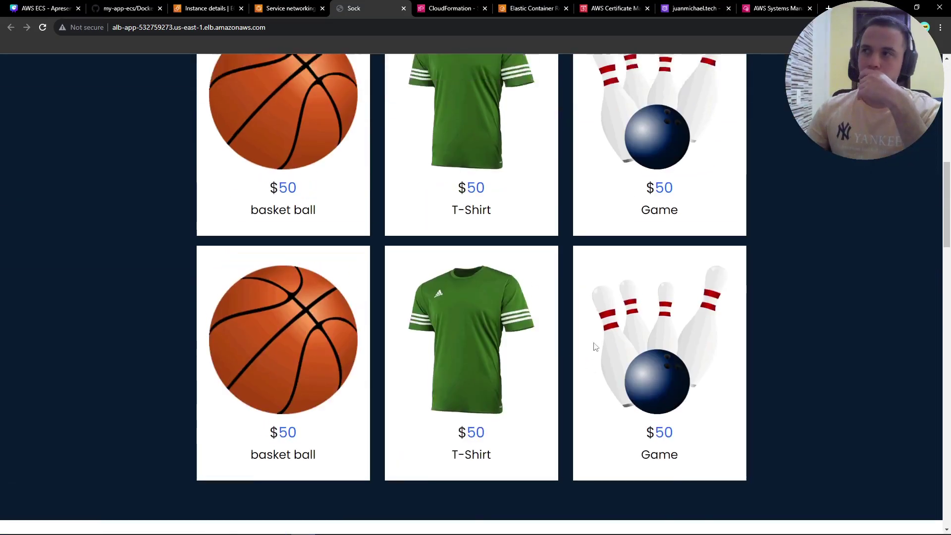
pyautogui.scroll(7, 595, 346)
# Refresh ACM to confirm appaula.juanmichael.tech is Issued, then return to EC2 instance details
pyautogui.click(614, 8)
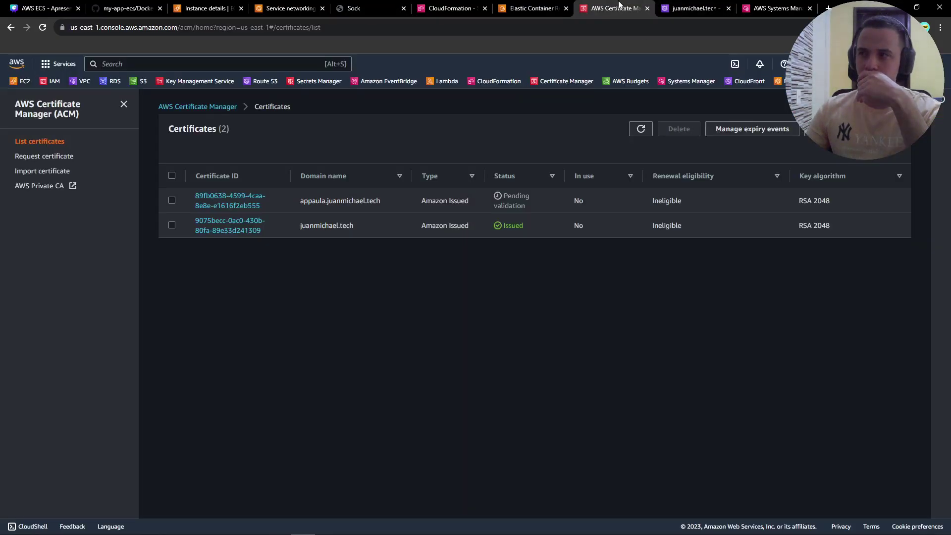
pyautogui.click(634, 134)
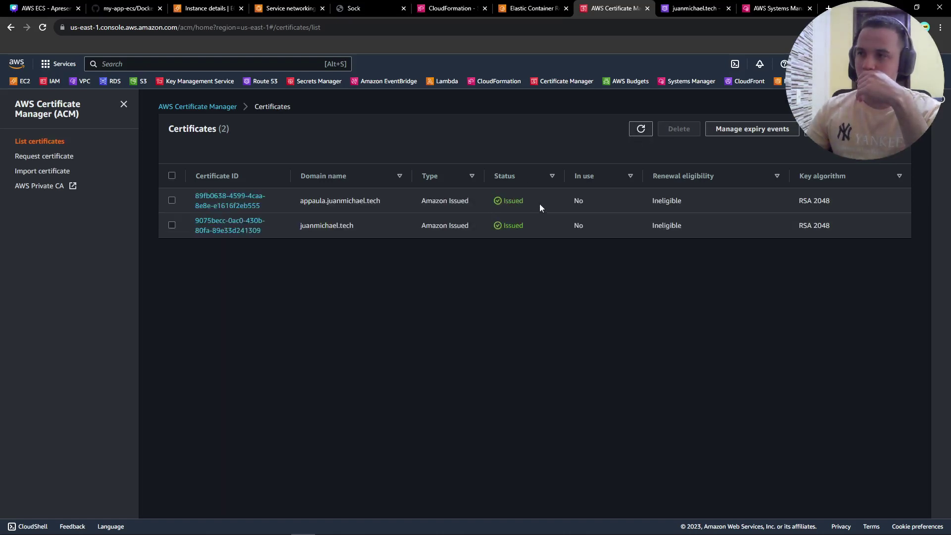
pyautogui.moveTo(540, 205); pyautogui.dragTo(507, 198)
pyautogui.click(569, 303)
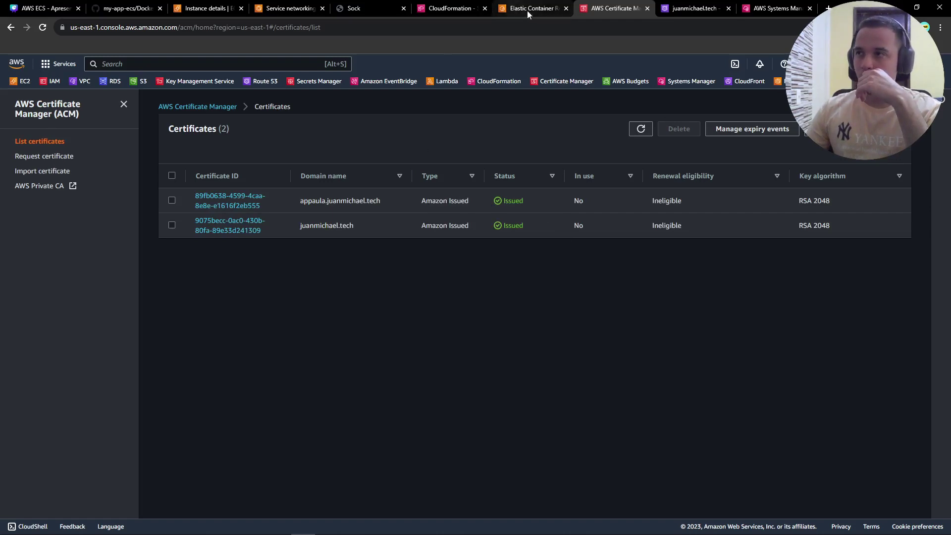
pyautogui.click(208, 9)
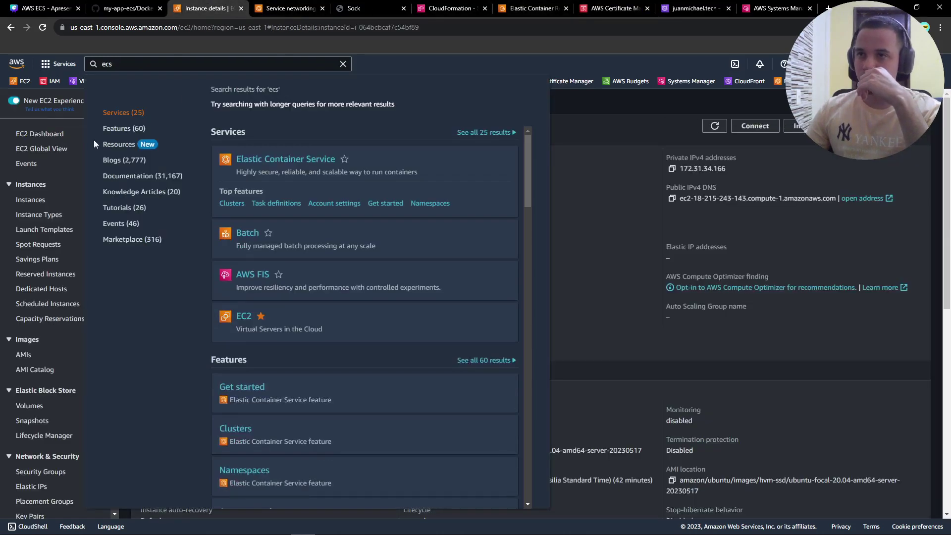
# Open the alb-app load balancer's details in the EC2 console
pyautogui.click(586, 161)
pyautogui.scroll(-3, 100, 274)
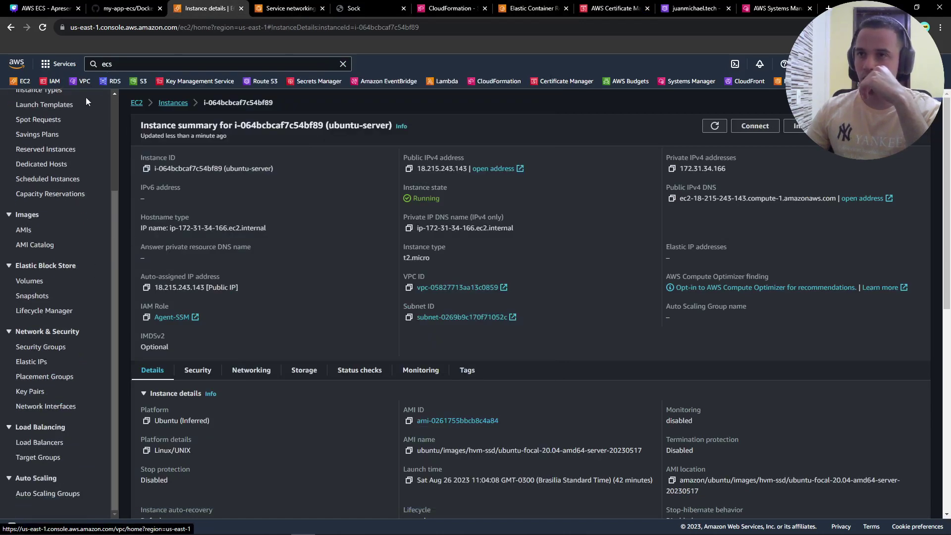
pyautogui.click(42, 446)
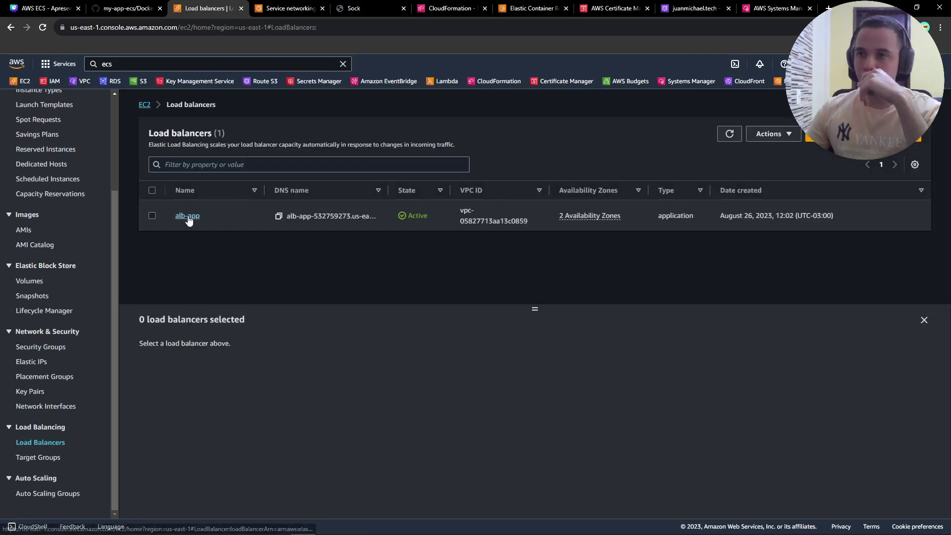
pyautogui.click(188, 218)
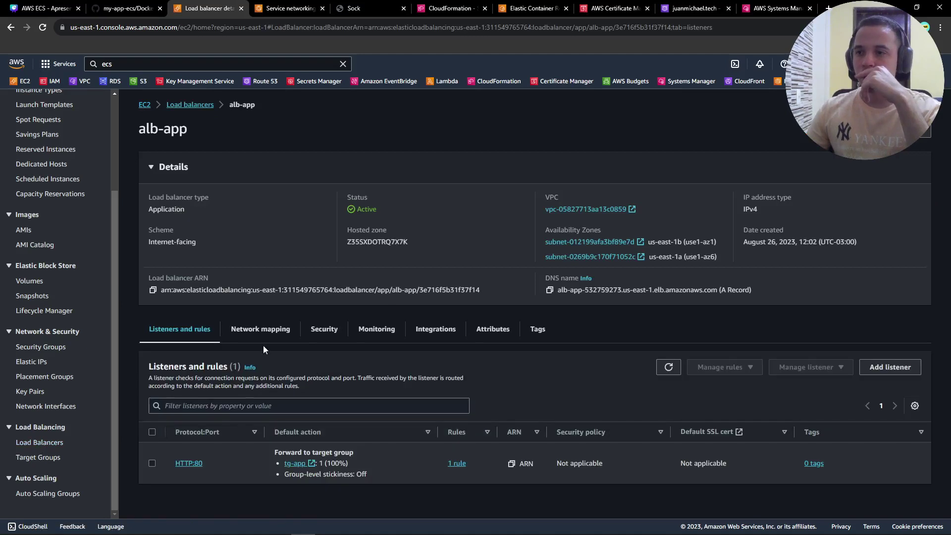
pyautogui.moveTo(220, 472); pyautogui.dragTo(174, 469)
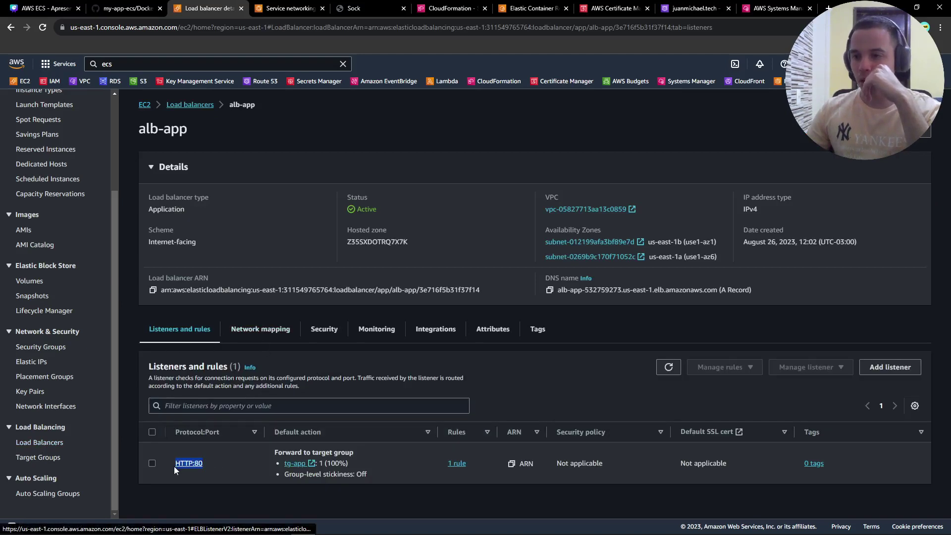
# Start a new HTTPS listener on alb-app that forwards to tg-app
pyautogui.click(879, 372)
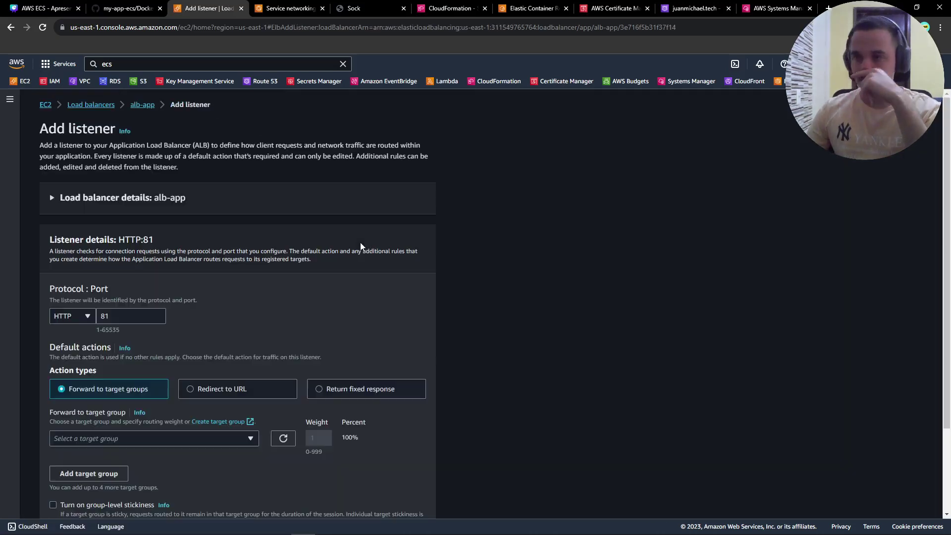
pyautogui.scroll(-2, 185, 354)
pyautogui.scroll(2, 79, 320)
pyautogui.click(75, 319)
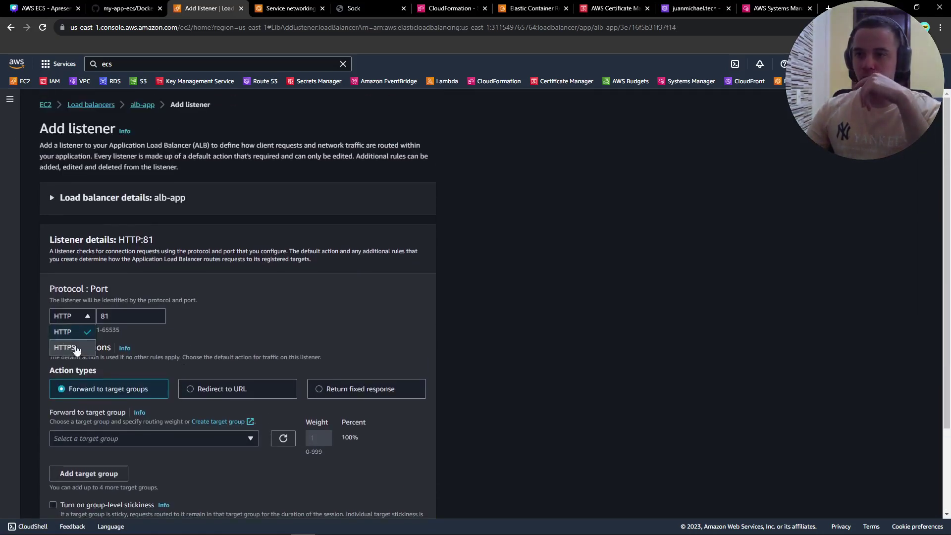
pyautogui.click(76, 352)
pyautogui.scroll(-1, 158, 323)
pyautogui.scroll(-2, 158, 323)
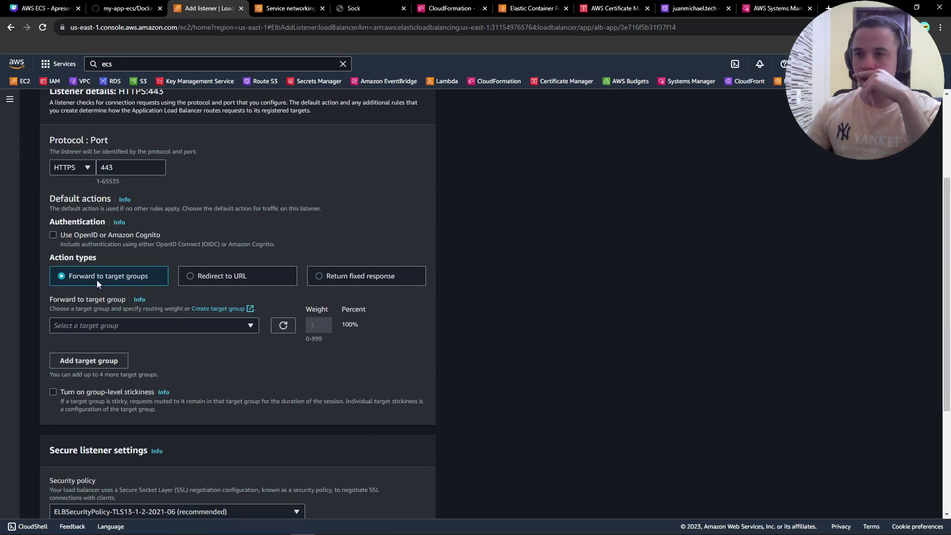
pyautogui.click(115, 325)
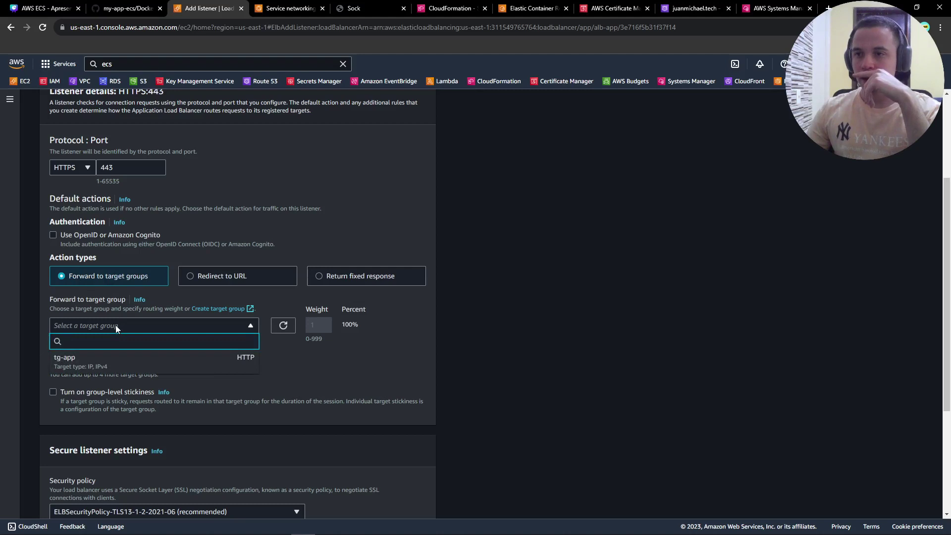
pyautogui.click(115, 365)
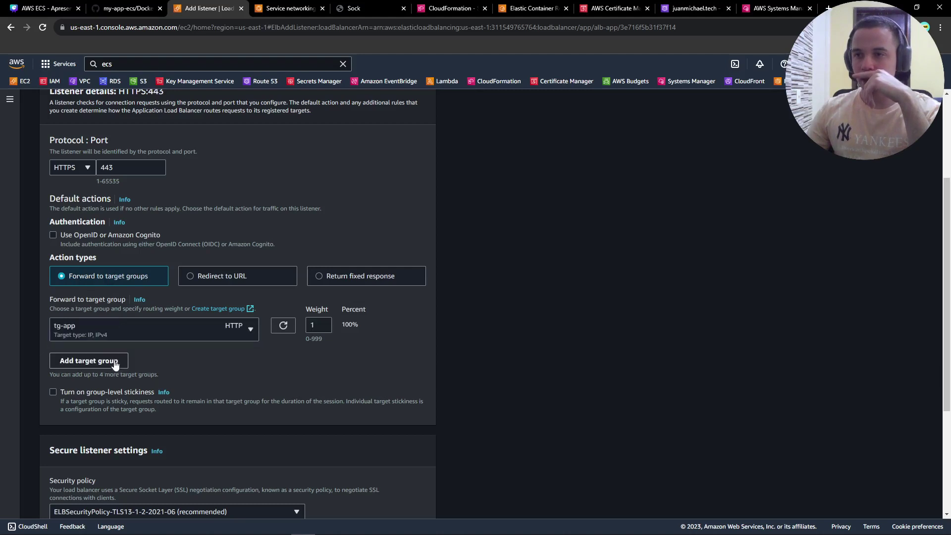
# Keep the recommended security policy, pick the appaula.juanmichael.tech certificate, and add the listener
pyautogui.scroll(-4, 213, 337)
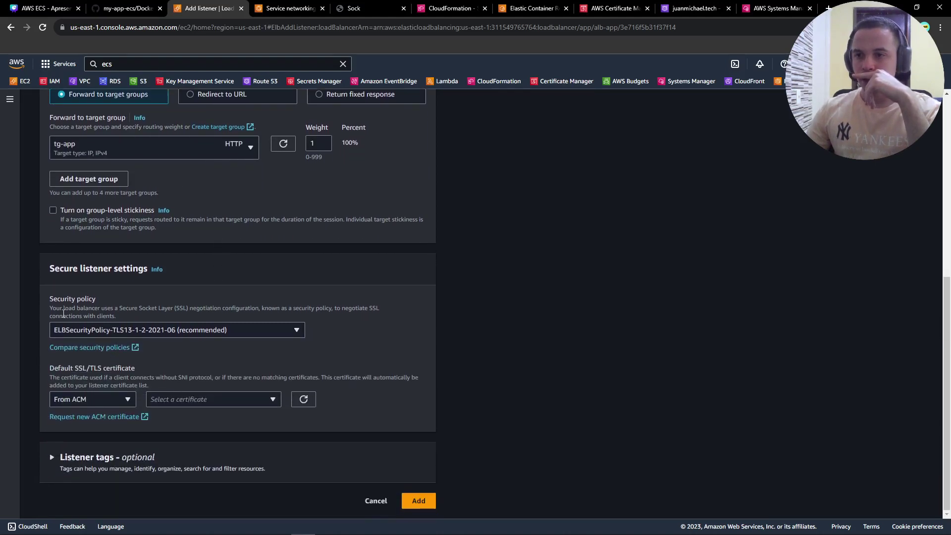
pyautogui.click(109, 331)
pyautogui.click(108, 330)
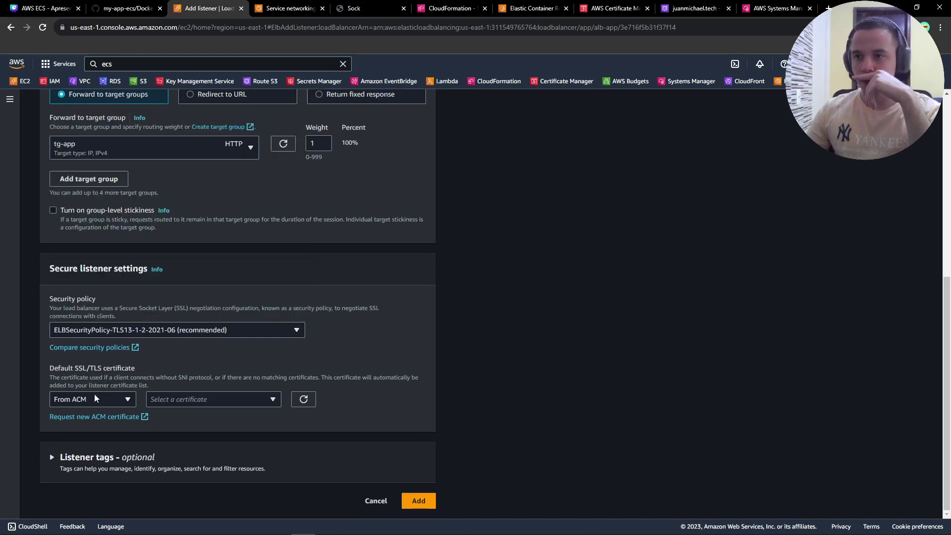
pyautogui.click(212, 399)
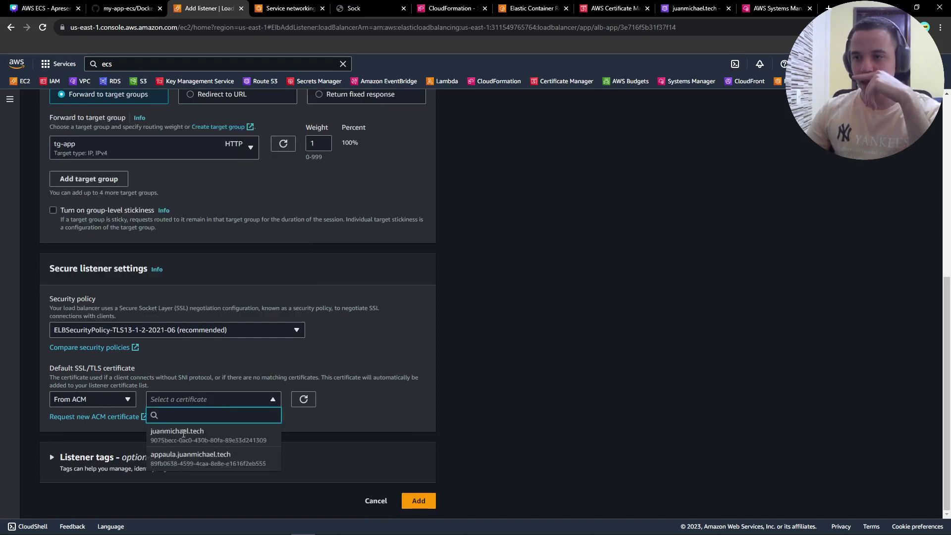
pyautogui.click(191, 457)
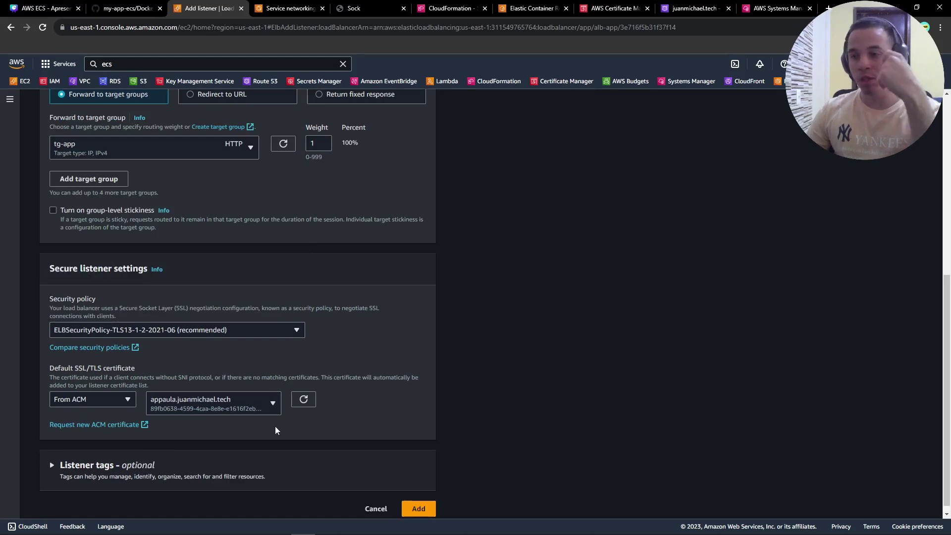
pyautogui.click(420, 500)
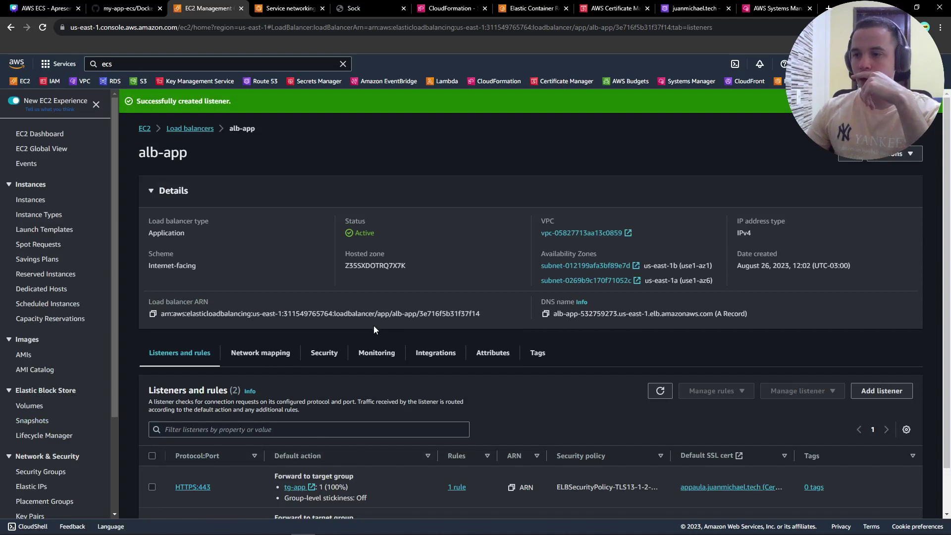
# Edit the HTTP:80 Default rule to redirect to HTTPS port 443
pyautogui.scroll(-1, 334, 367)
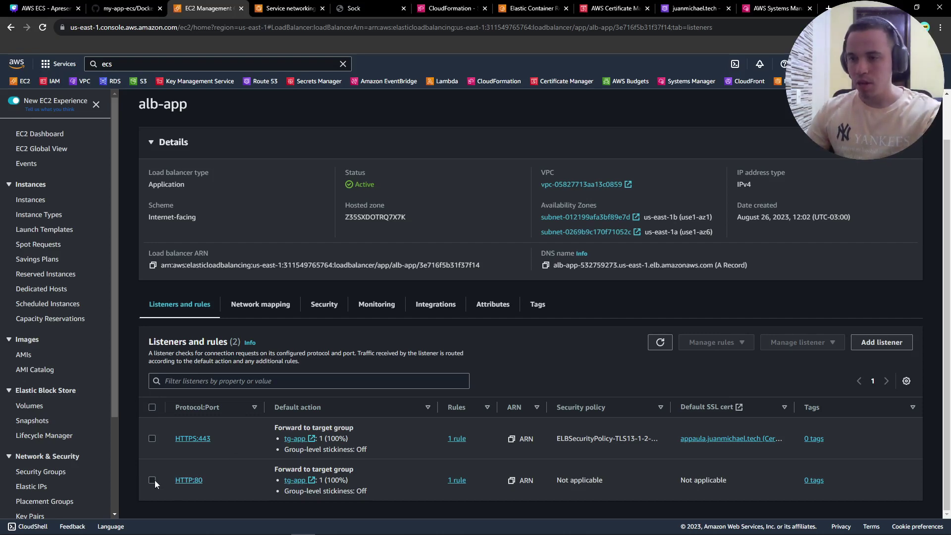
pyautogui.click(196, 481)
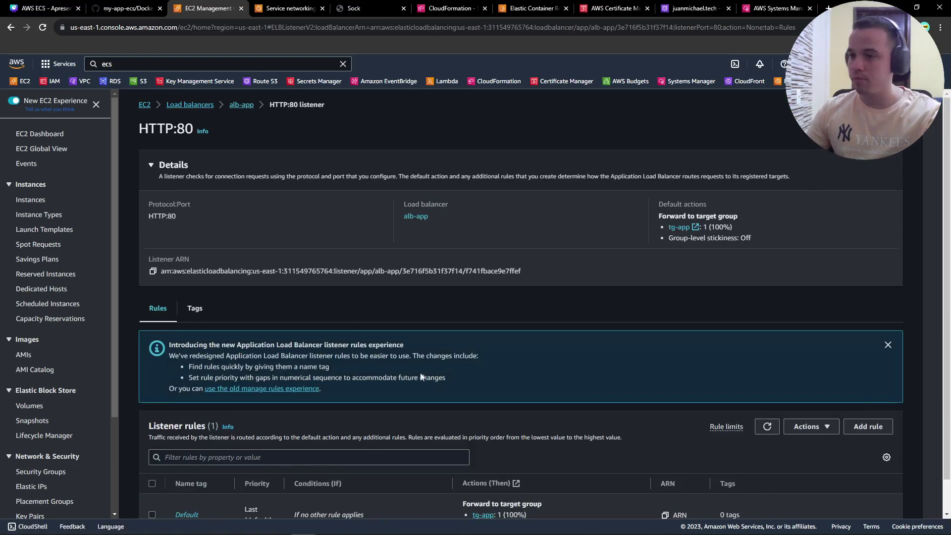
pyautogui.scroll(-1, 421, 376)
pyautogui.click(152, 479)
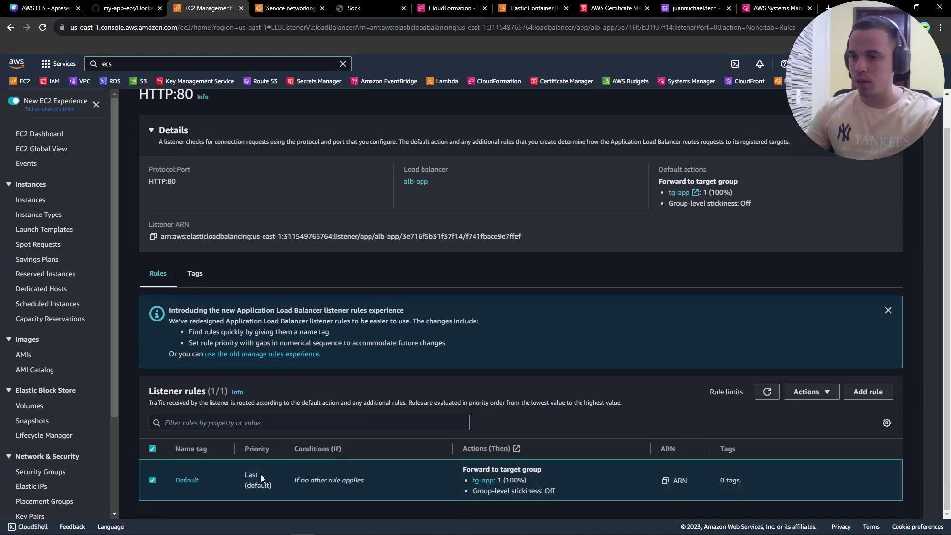
pyautogui.click(822, 392)
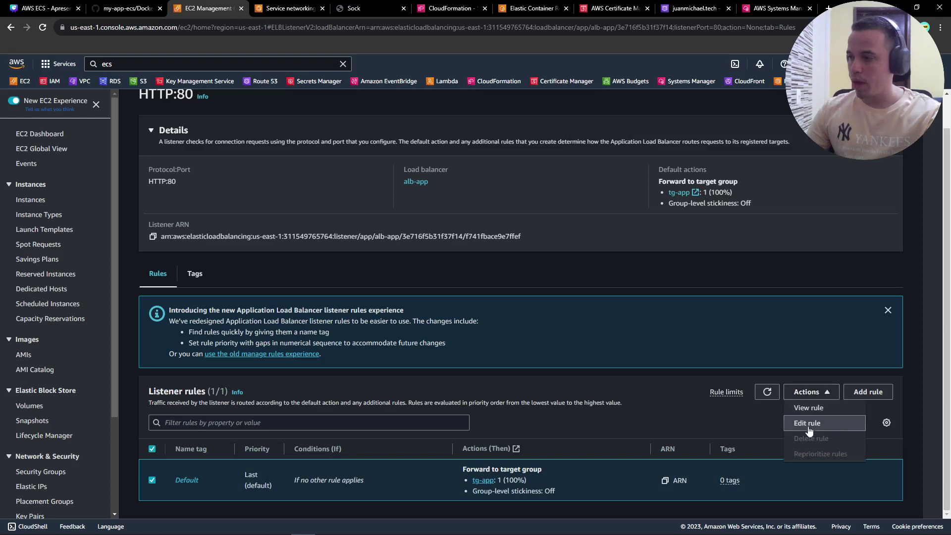
pyautogui.click(809, 426)
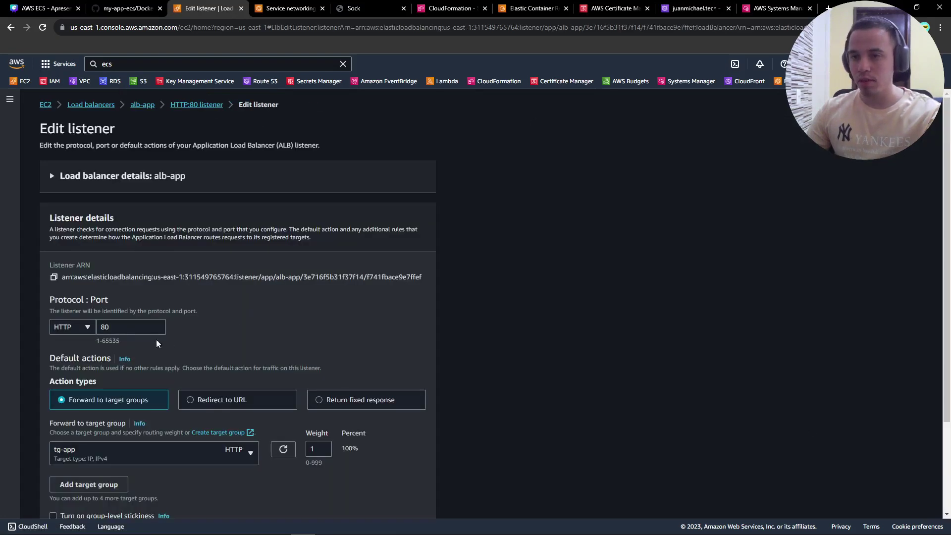
pyautogui.click(204, 400)
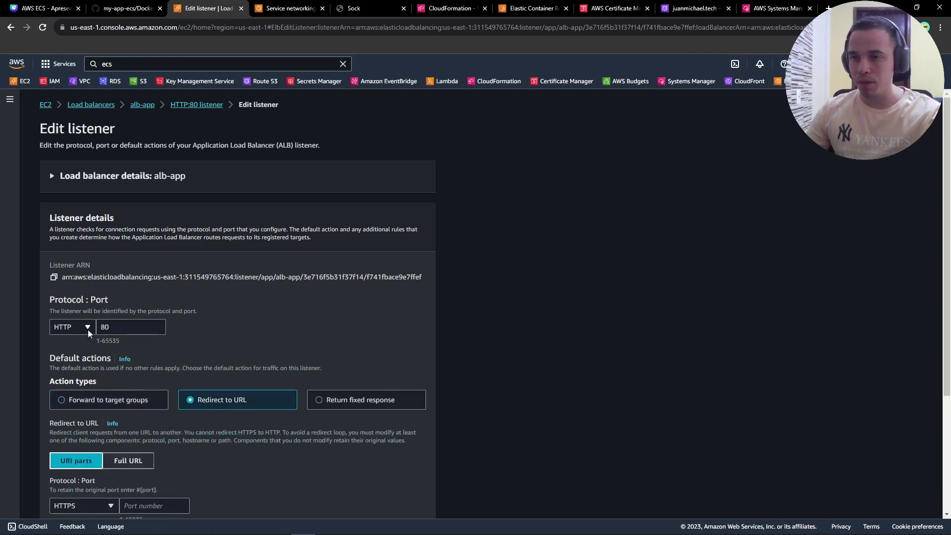
pyautogui.scroll(-3, 135, 323)
pyautogui.click(140, 358)
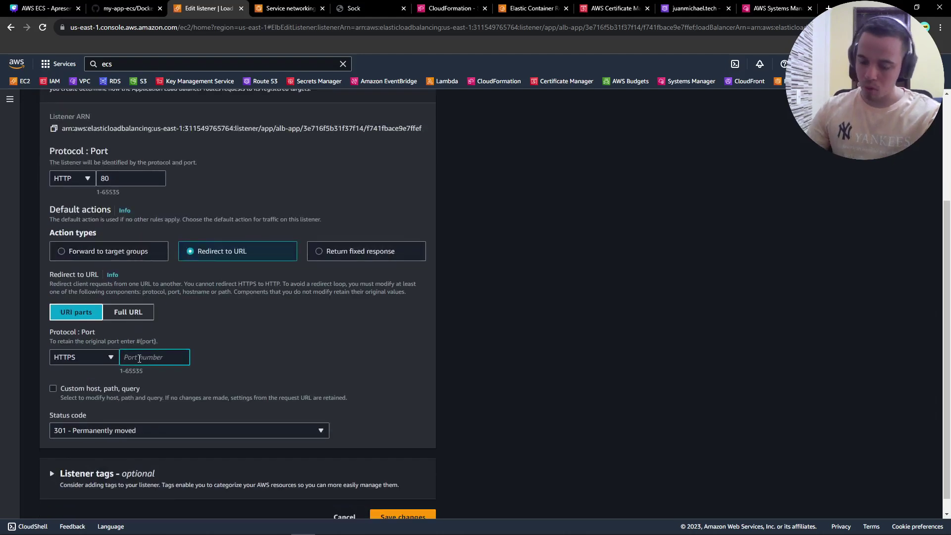
pyautogui.write('443')
pyautogui.scroll(-1, 242, 353)
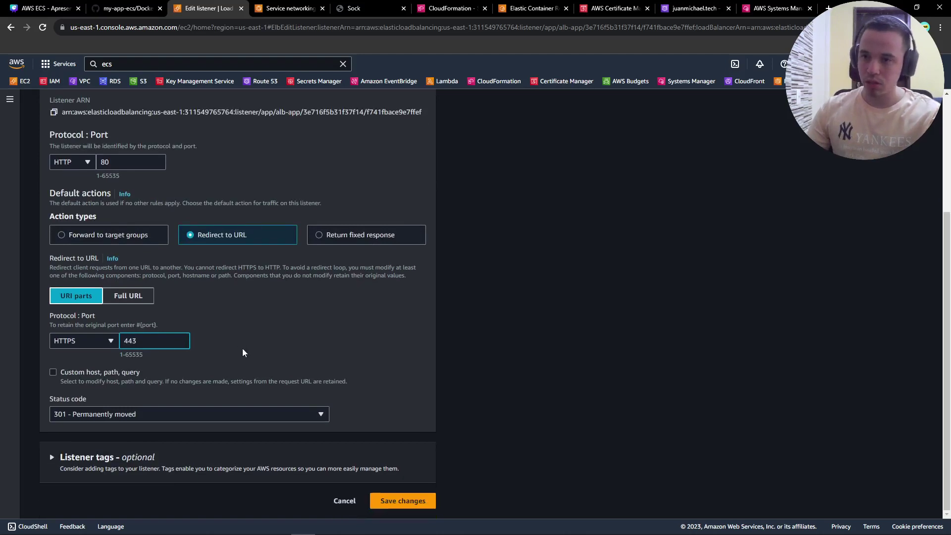
pyautogui.click(417, 493)
# Copy the alb-app DNS name from the ECS app-service networking page
pyautogui.scroll(-1, 569, 288)
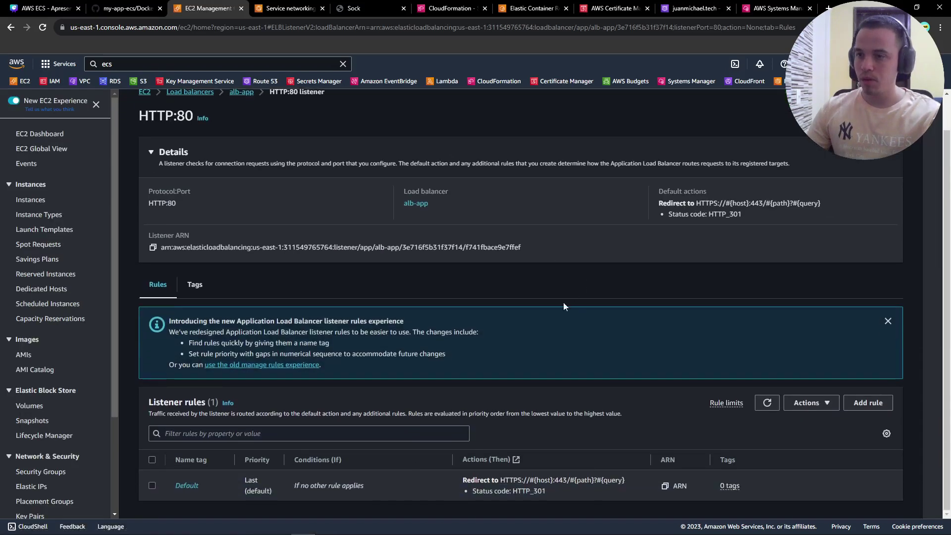
pyautogui.scroll(1, 563, 306)
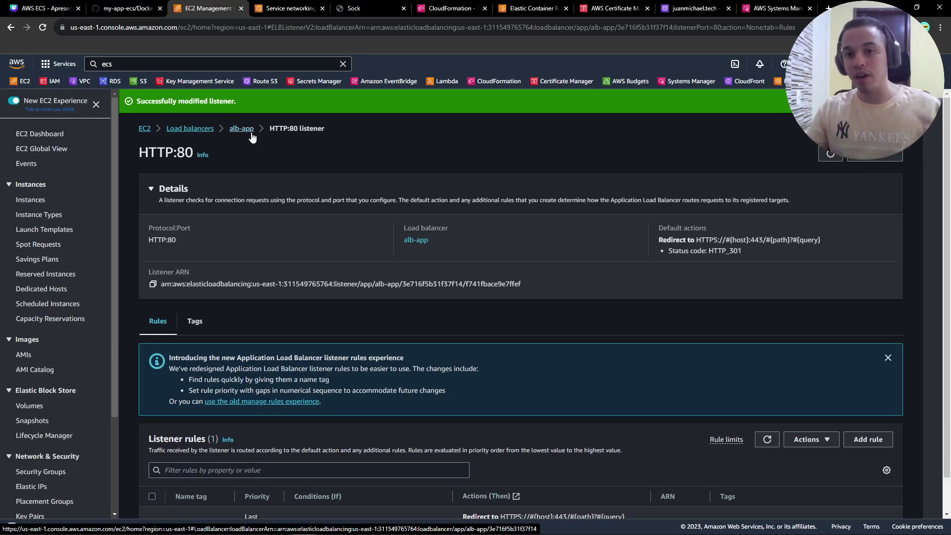
pyautogui.click(303, 6)
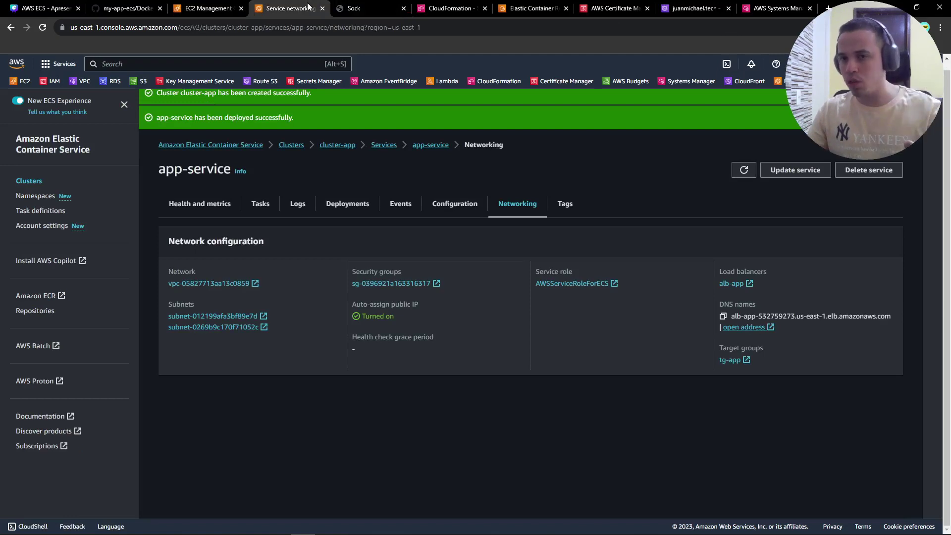
pyautogui.click(723, 318)
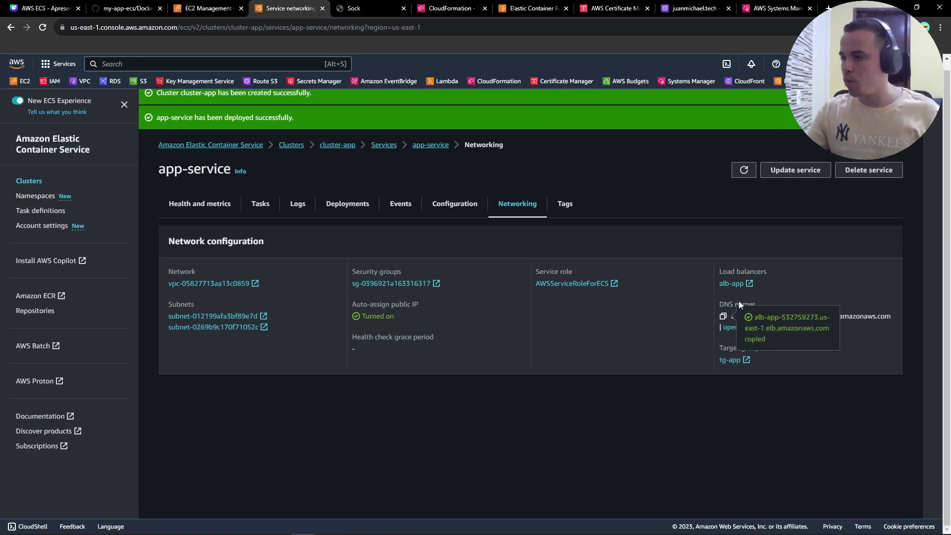
# Start an 'appaula' record in Route 53 as an alias to an Application Load Balancer
pyautogui.click(682, 8)
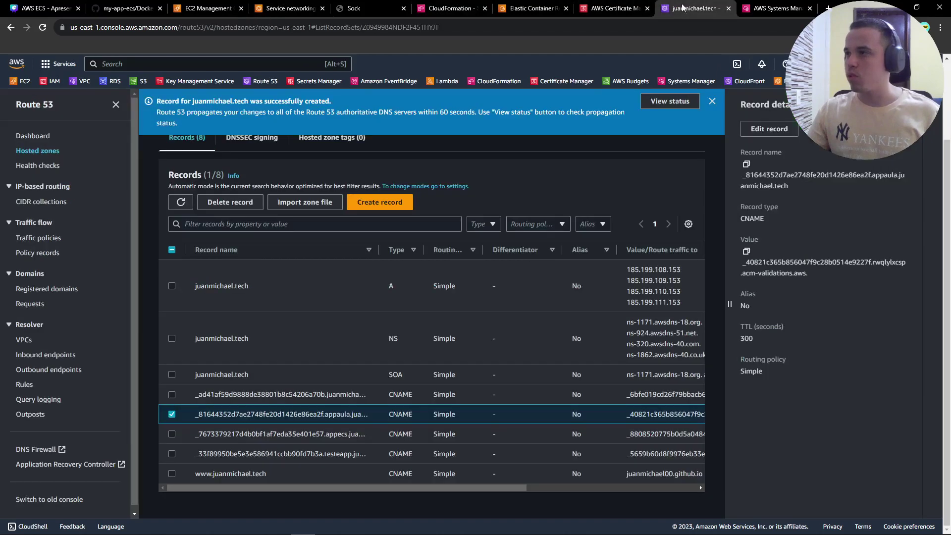
pyautogui.click(388, 203)
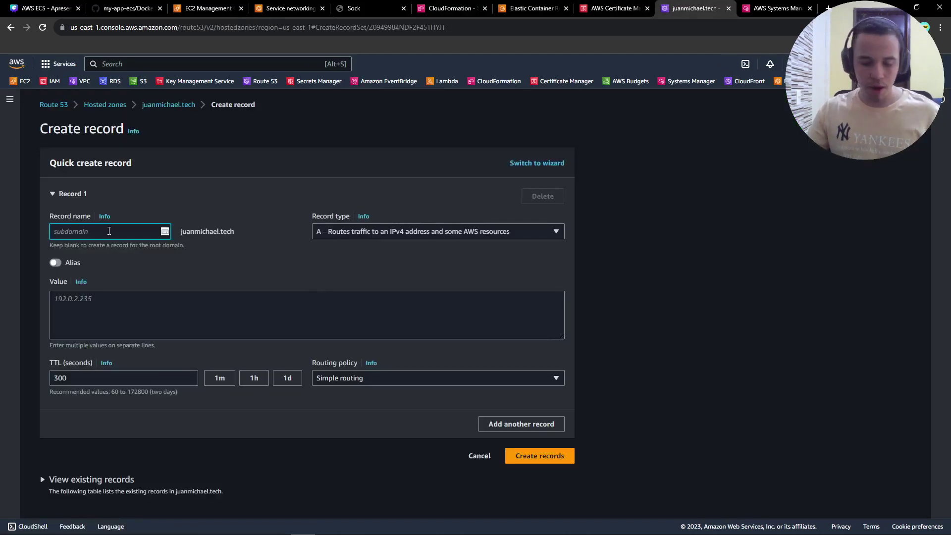
pyautogui.write('appaul')
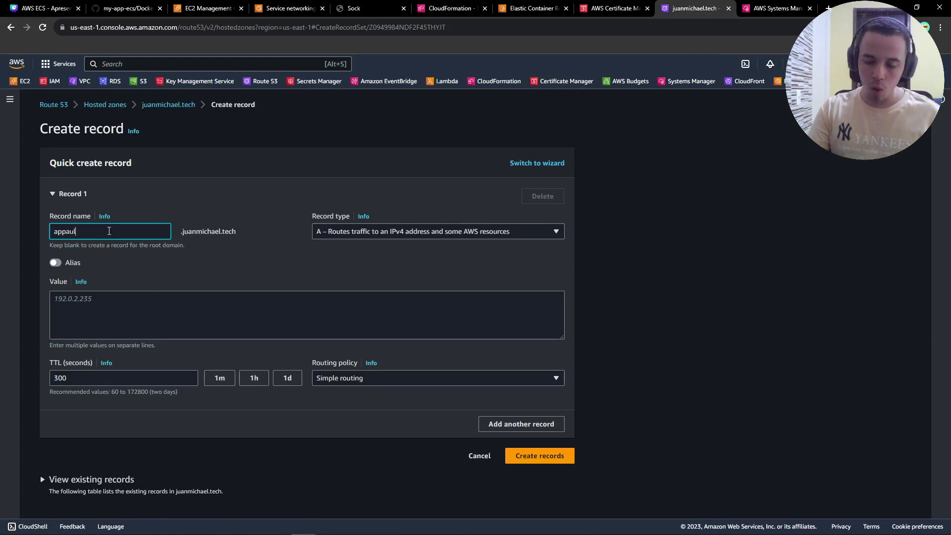
pyautogui.write('a')
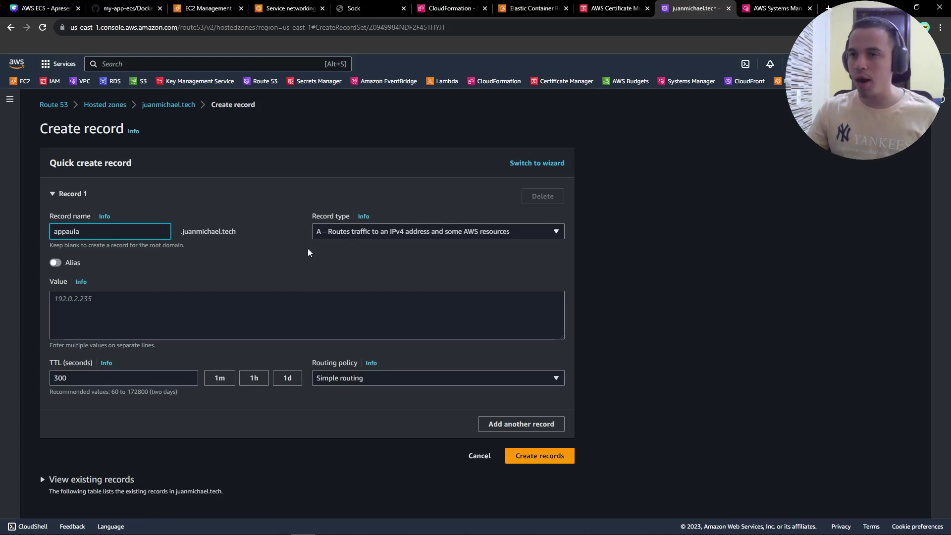
pyautogui.click(58, 263)
pyautogui.click(88, 297)
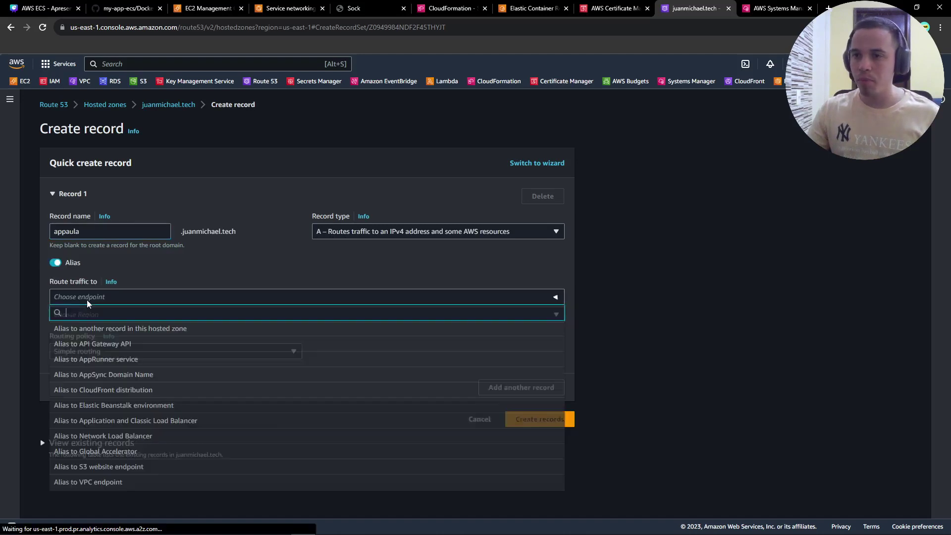
pyautogui.write('app')
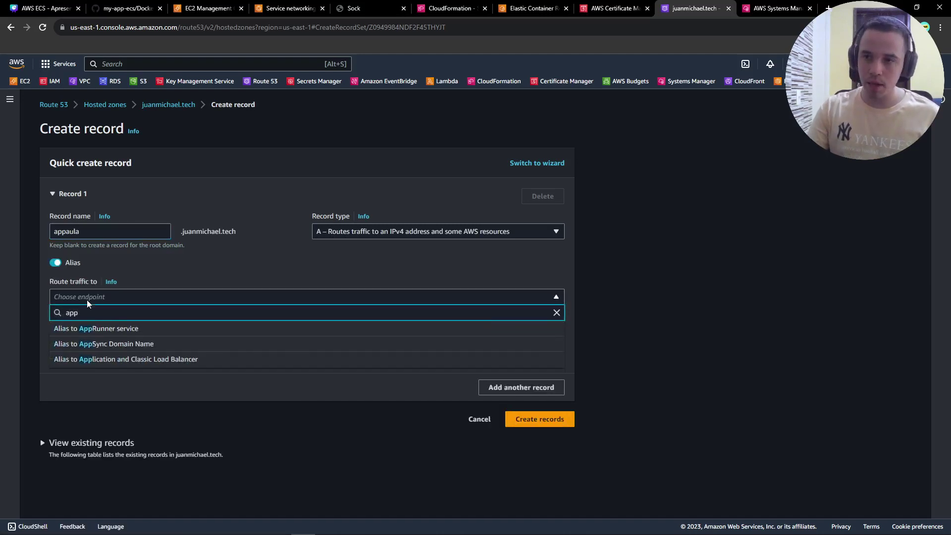
pyautogui.click(133, 364)
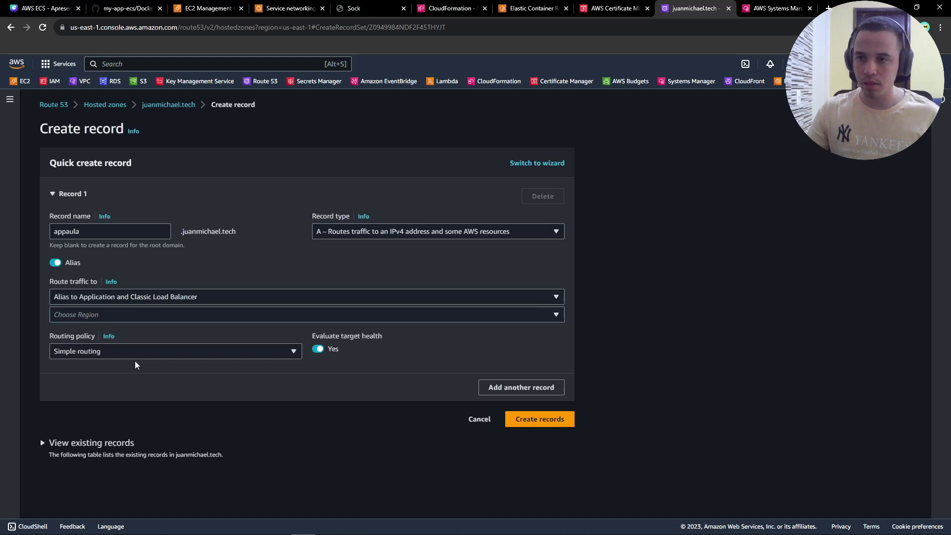
# Target dualstack.alb-app in US East (N. Virginia) and create the alias record
pyautogui.click(94, 317)
pyautogui.write('us-a')
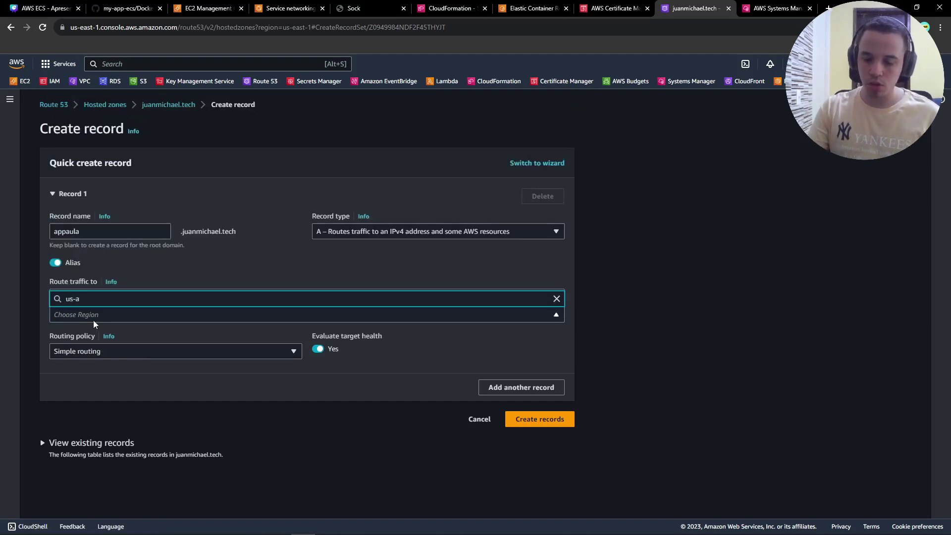
pyautogui.press('BackSpace')
pyautogui.write('east')
pyautogui.click(94, 245)
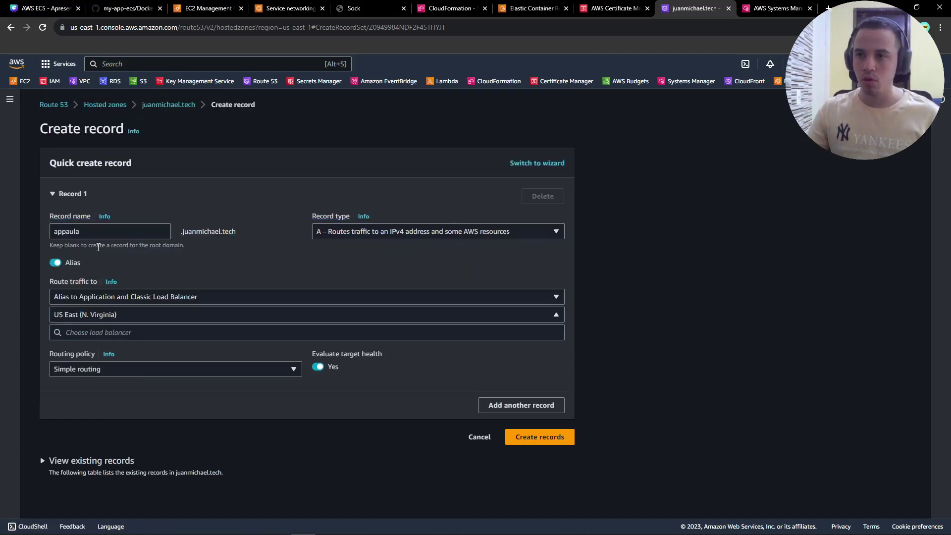
pyautogui.click(110, 334)
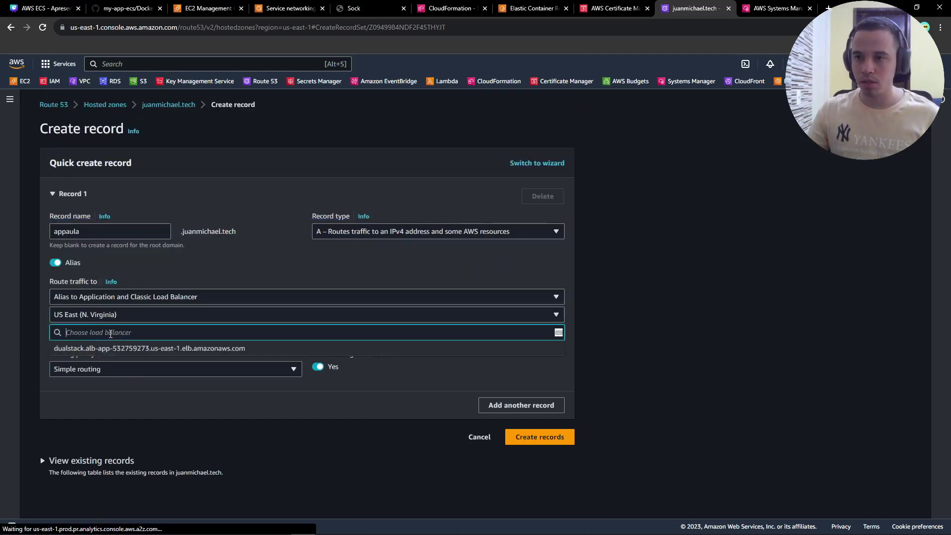
pyautogui.click(82, 350)
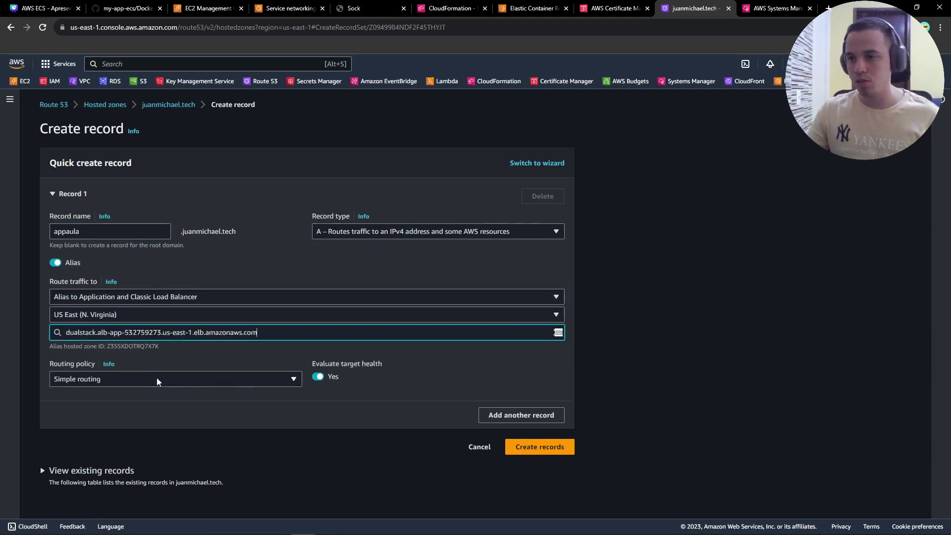
pyautogui.click(552, 454)
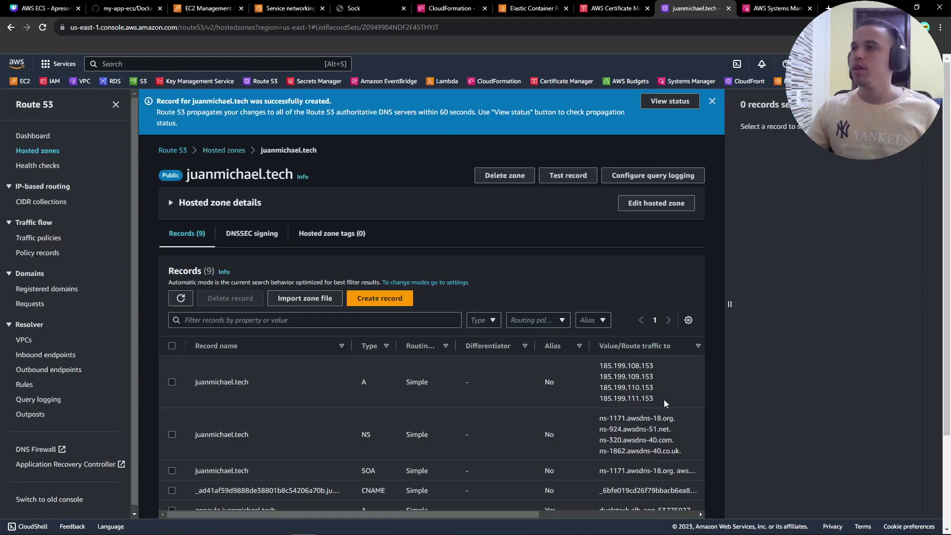
# Close the Systems Manager tab and open a new browser tab
pyautogui.click(772, 12)
pyautogui.click(809, 9)
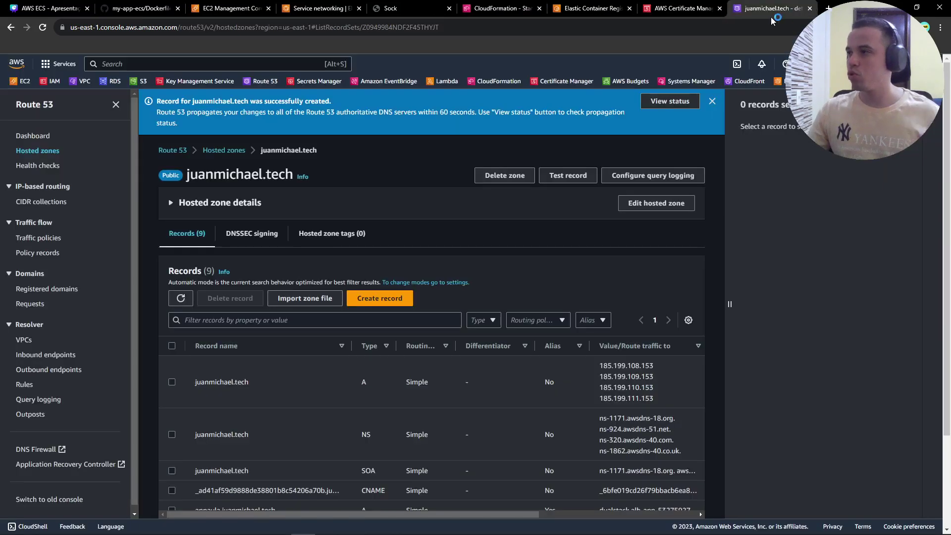
pyautogui.click(826, 9)
# Find dnschecker.org and run an A record lookup for appaula.juanmichael.tech
pyautogui.write('dns')
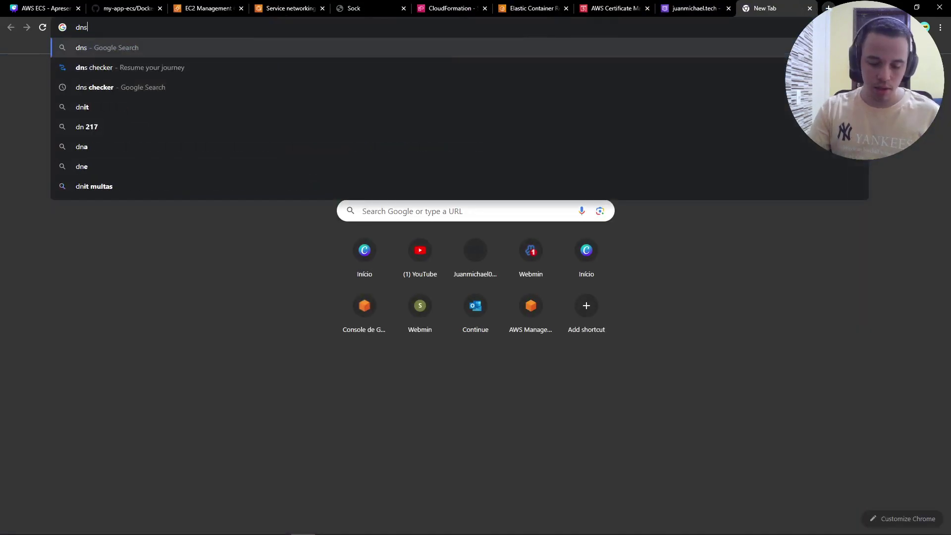
pyautogui.write(' checker')
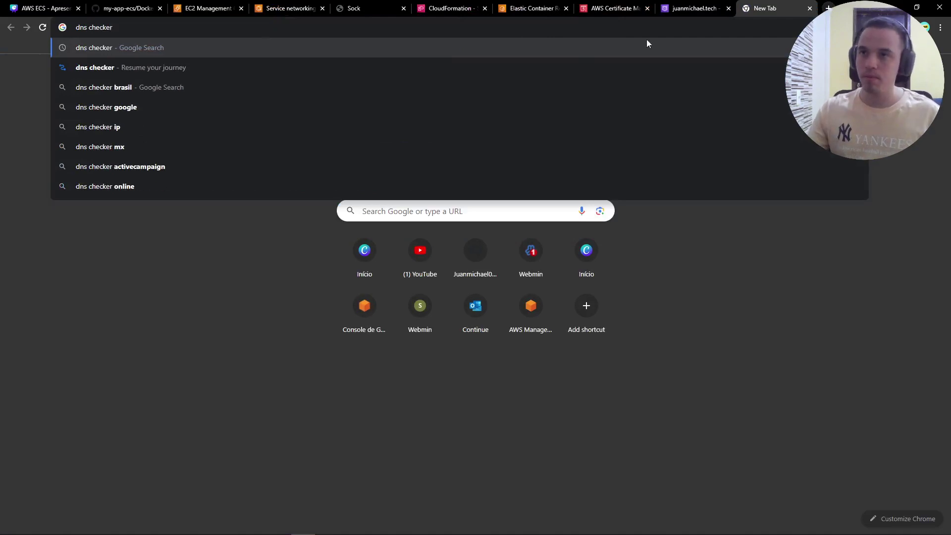
pyautogui.click(145, 73)
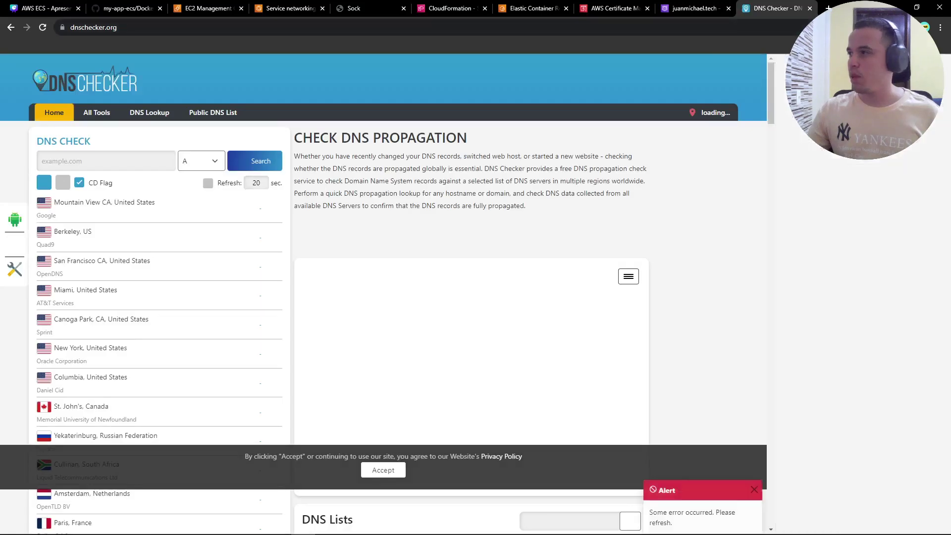
pyautogui.click(166, 159)
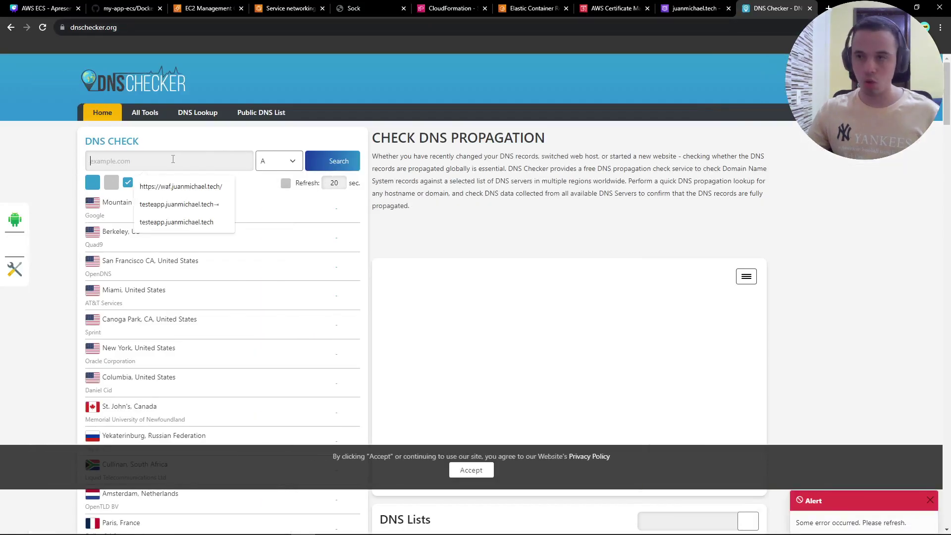
pyautogui.press('super+v')
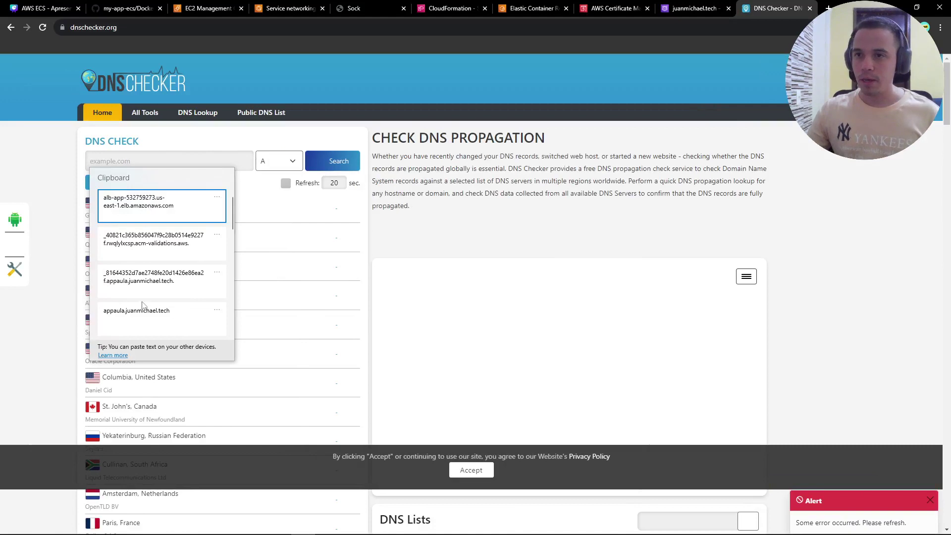
pyautogui.click(143, 317)
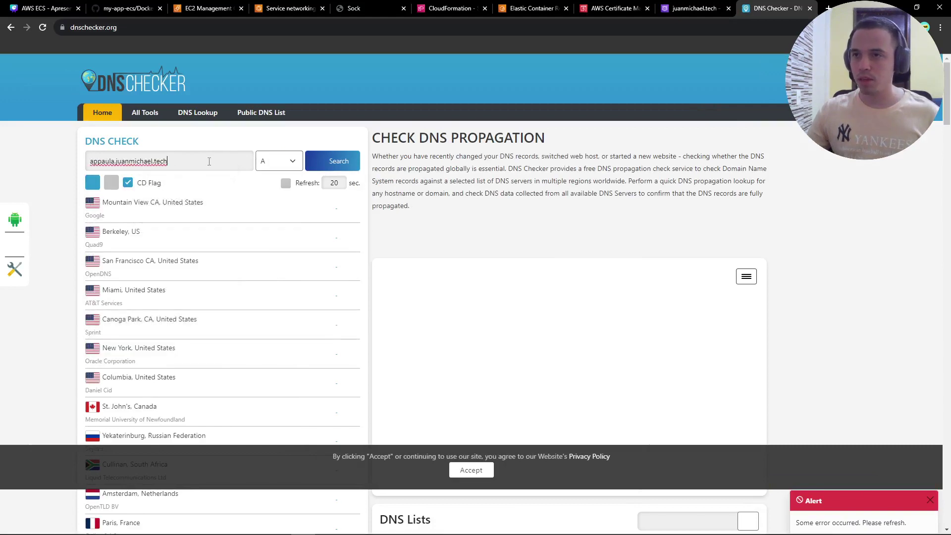
pyautogui.click(290, 163)
pyautogui.click(290, 164)
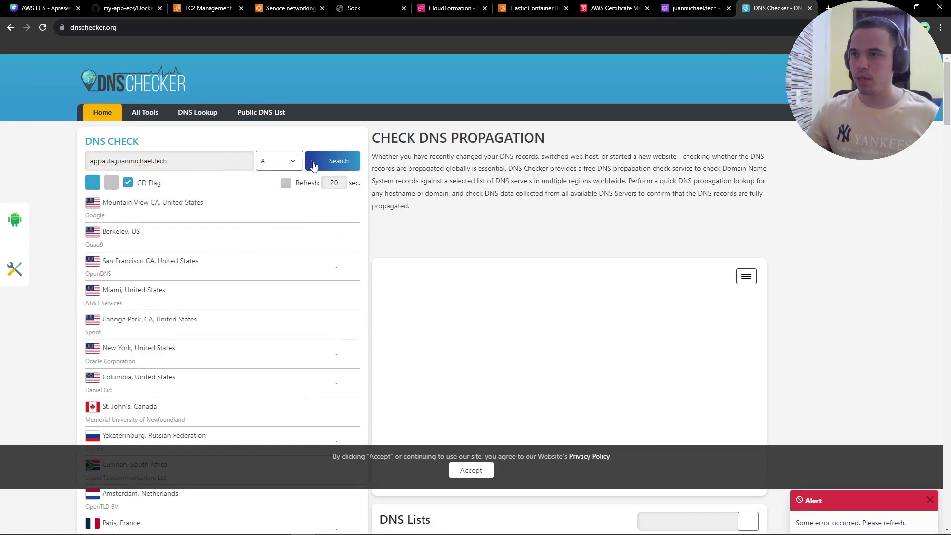
pyautogui.click(347, 168)
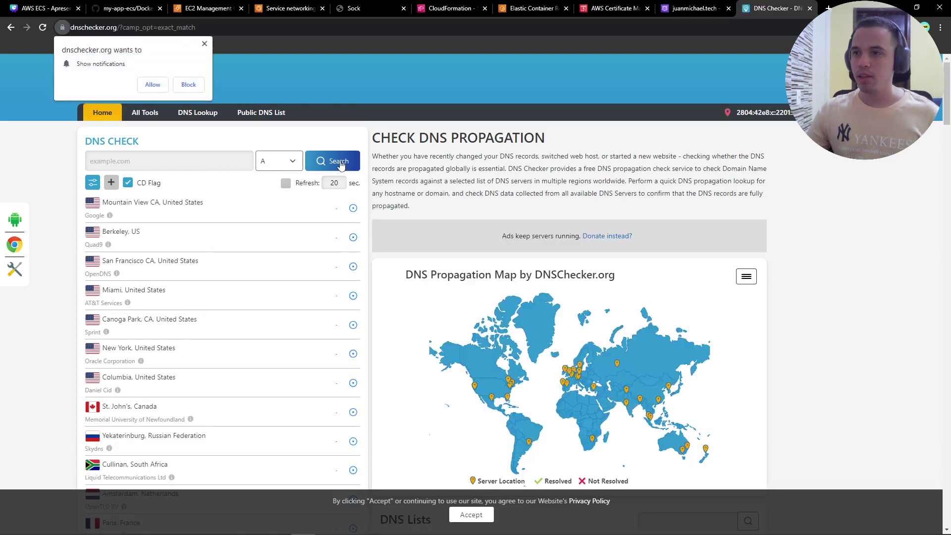
# Re-run the A check and note the resolved IPs 107.20.88.215 and 3.222.243.175
pyautogui.click(210, 161)
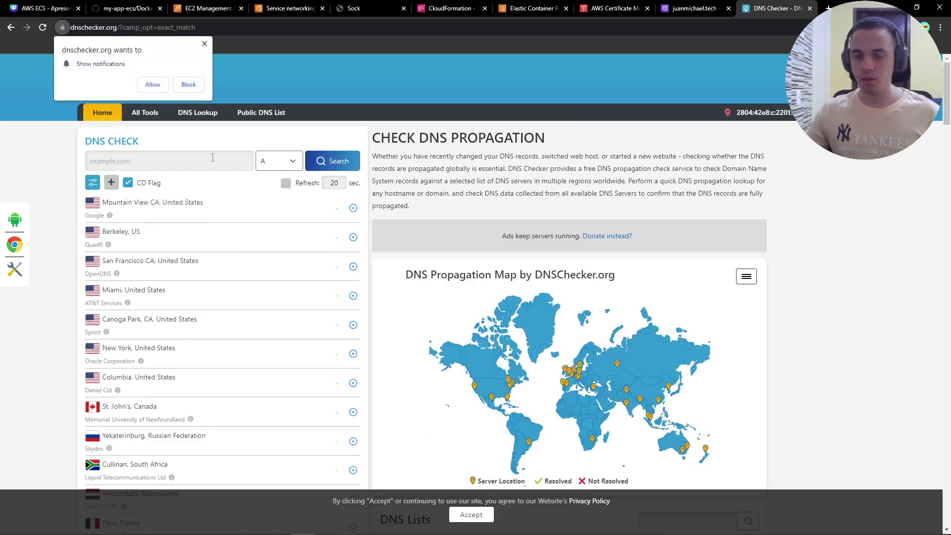
pyautogui.write('appaula.juanmichael.tech')
pyautogui.click(326, 168)
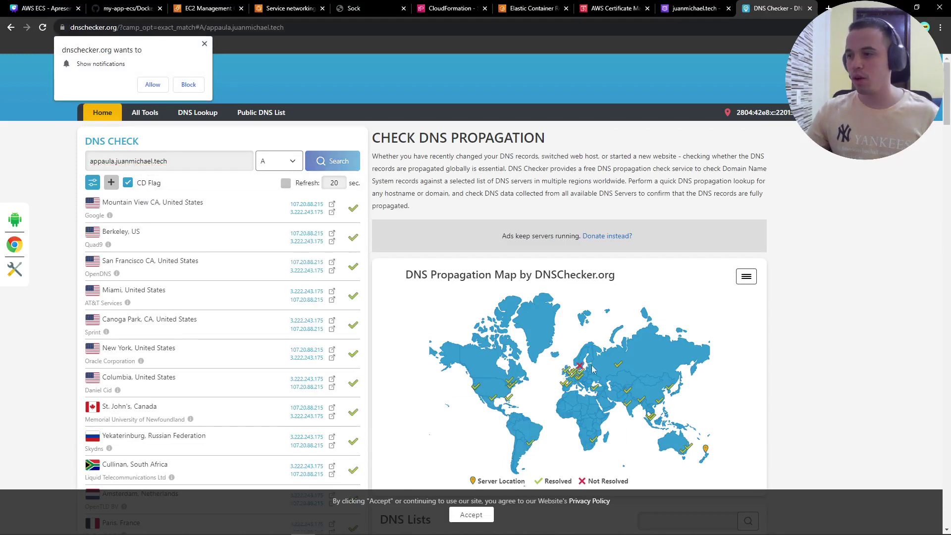
pyautogui.moveTo(289, 210); pyautogui.dragTo(322, 213)
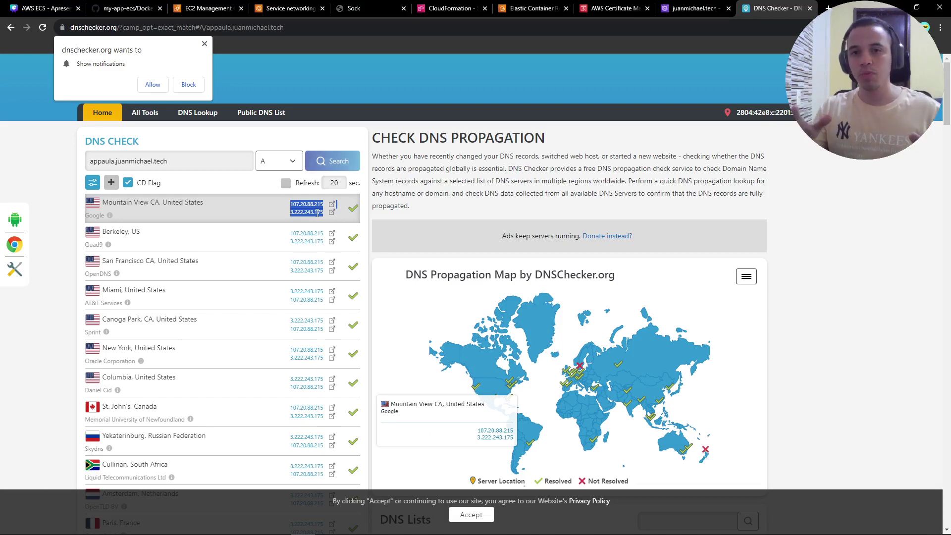
pyautogui.click(693, 8)
# Load appaula.juanmichael.tech in a new tab and browse the Sock shop page and slides
pyautogui.hotkey('ctrl', 't')
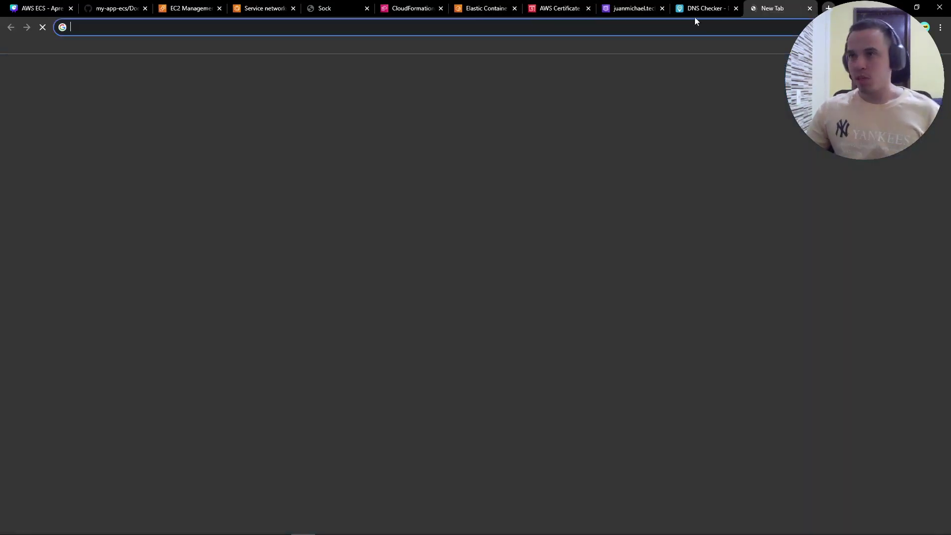
pyautogui.write('appaula.juanmichael.tech')
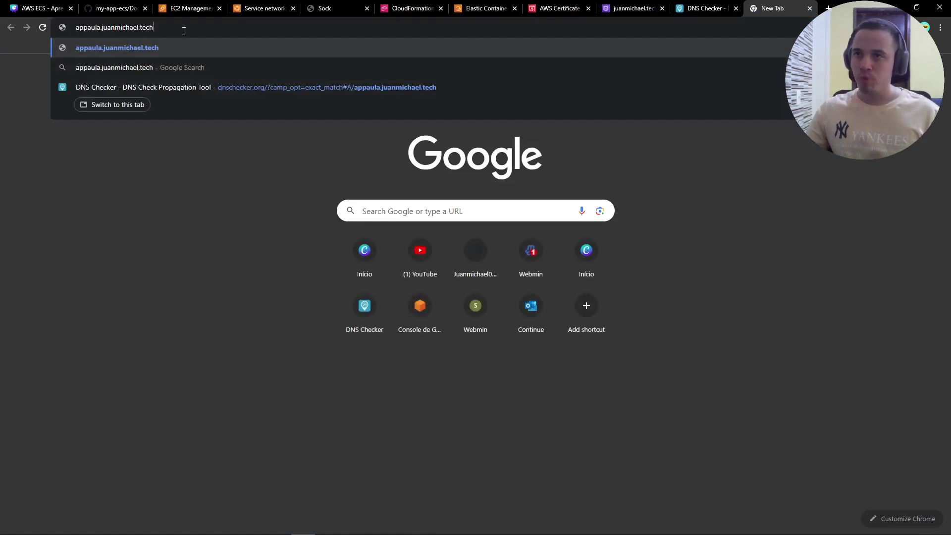
pyautogui.press('Return')
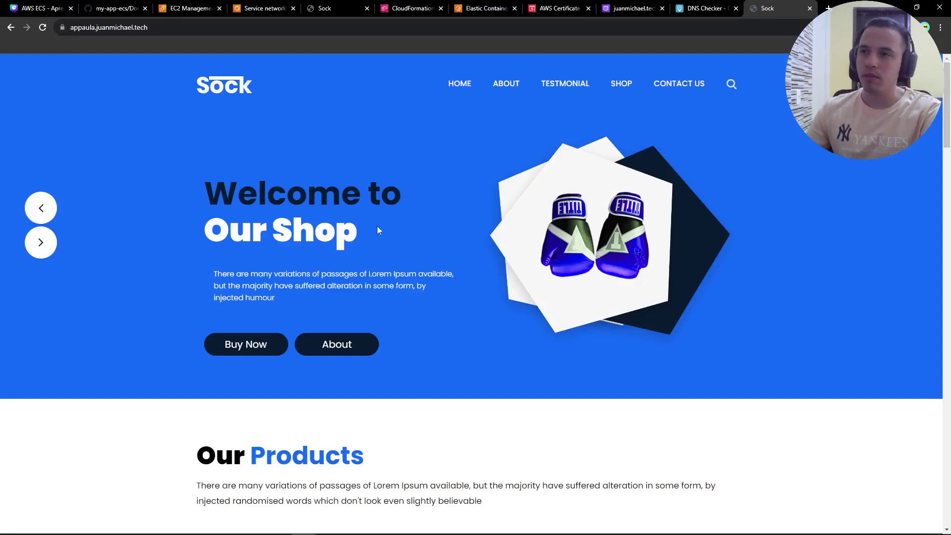
pyautogui.scroll(-9, 377, 226)
pyautogui.scroll(8, 391, 224)
pyautogui.scroll(1, 390, 228)
pyautogui.doubleClick(43, 207)
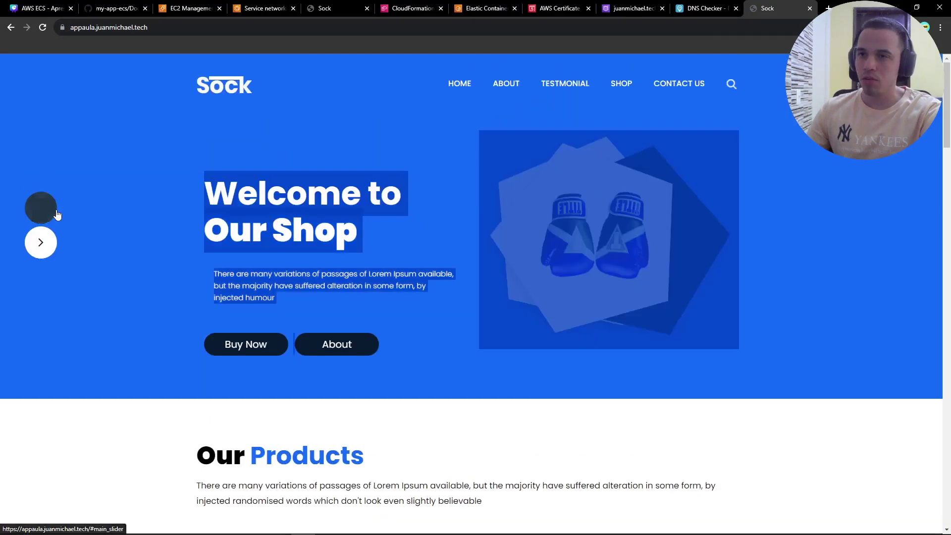
pyautogui.scroll(-2, 639, 203)
pyautogui.scroll(-20, 638, 203)
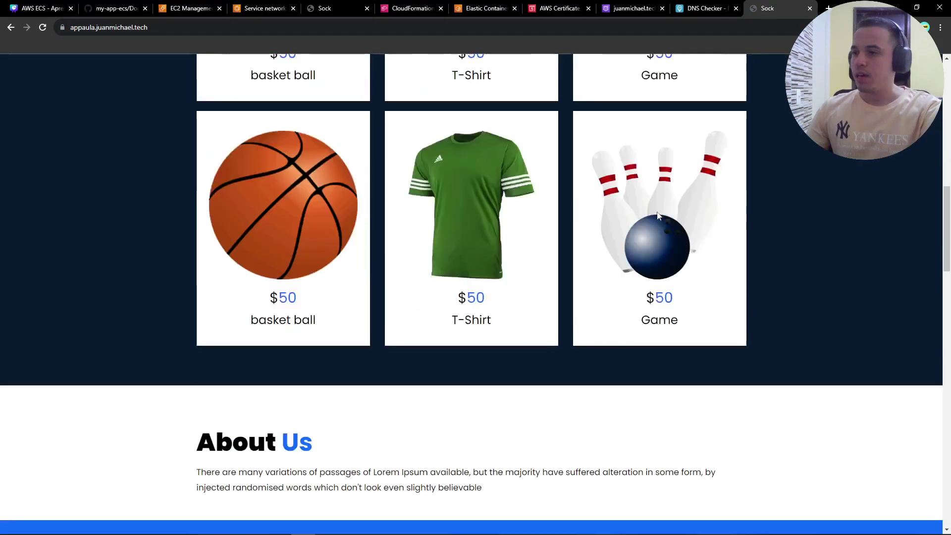
pyautogui.scroll(-6, 647, 257)
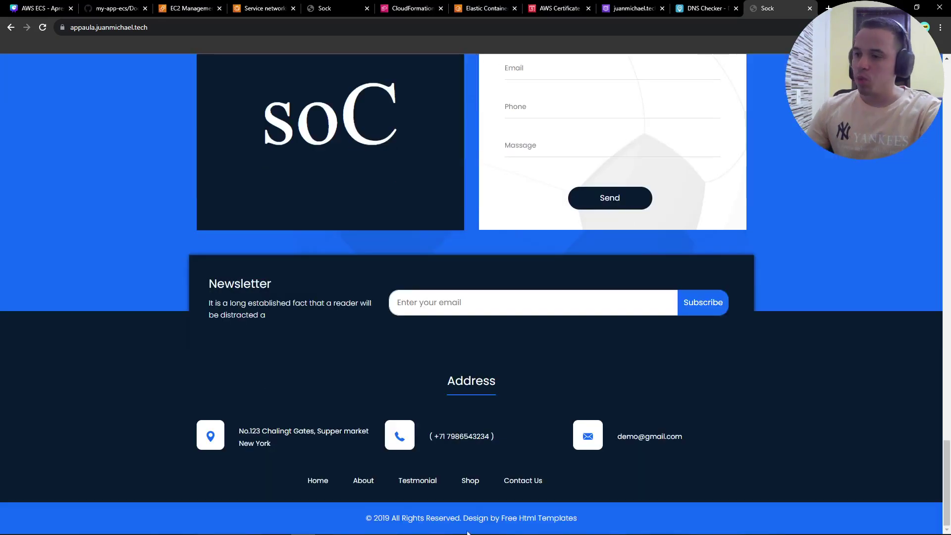
pyautogui.scroll(12, 745, 340)
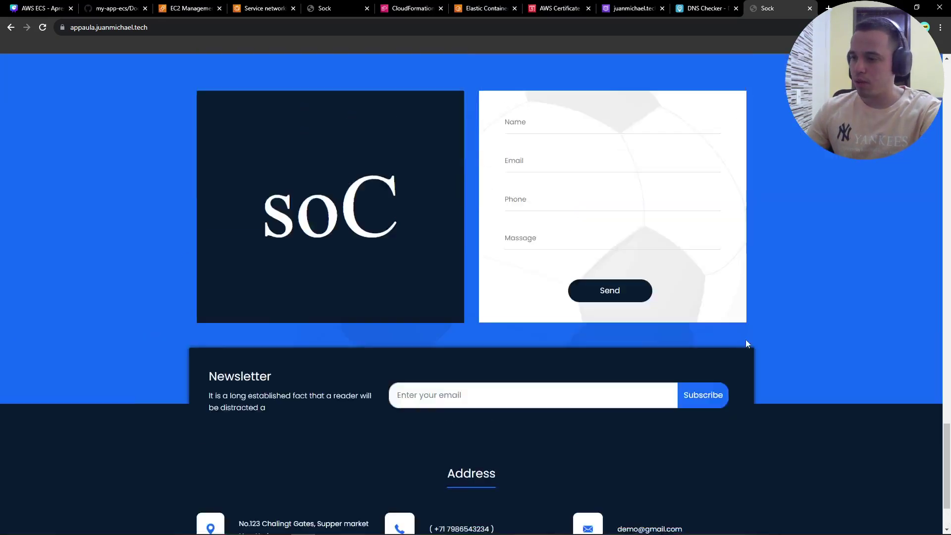
pyautogui.scroll(12, 732, 357)
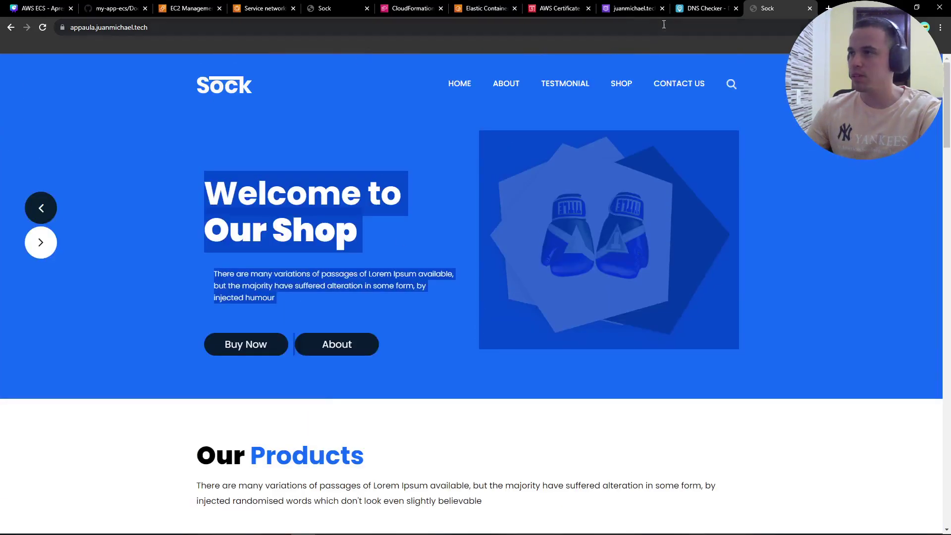
# Present the Canva architecture slide full screen, then exit to the container registry tab
pyautogui.click(84, 5)
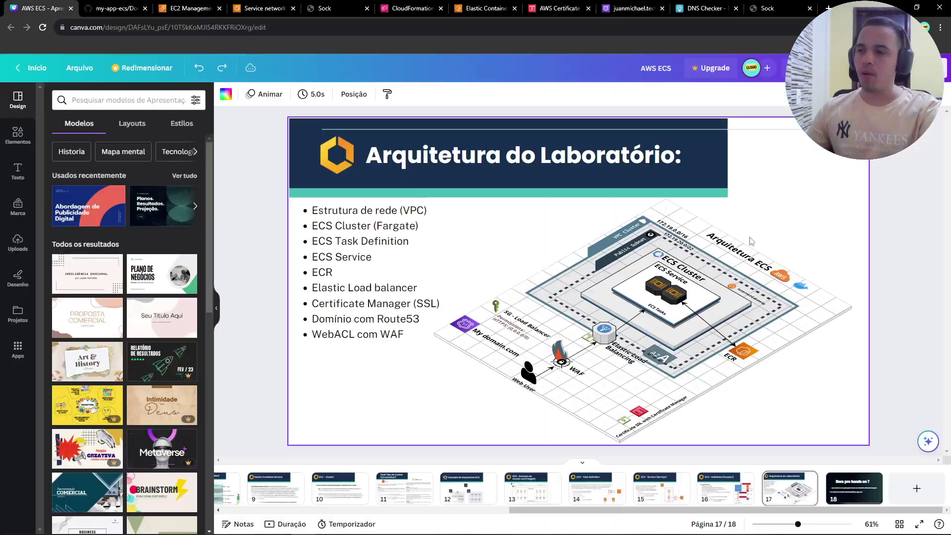
pyautogui.click(916, 520)
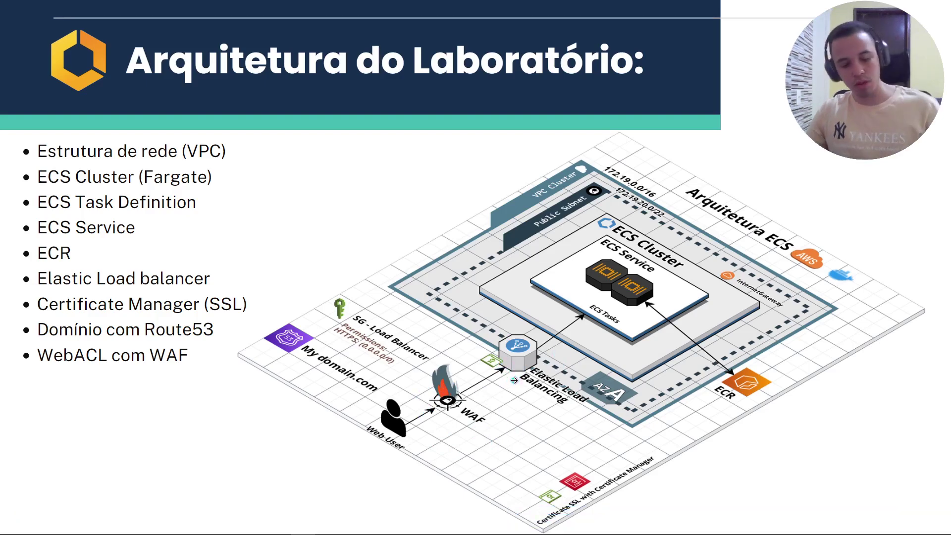
pyautogui.press('Escape')
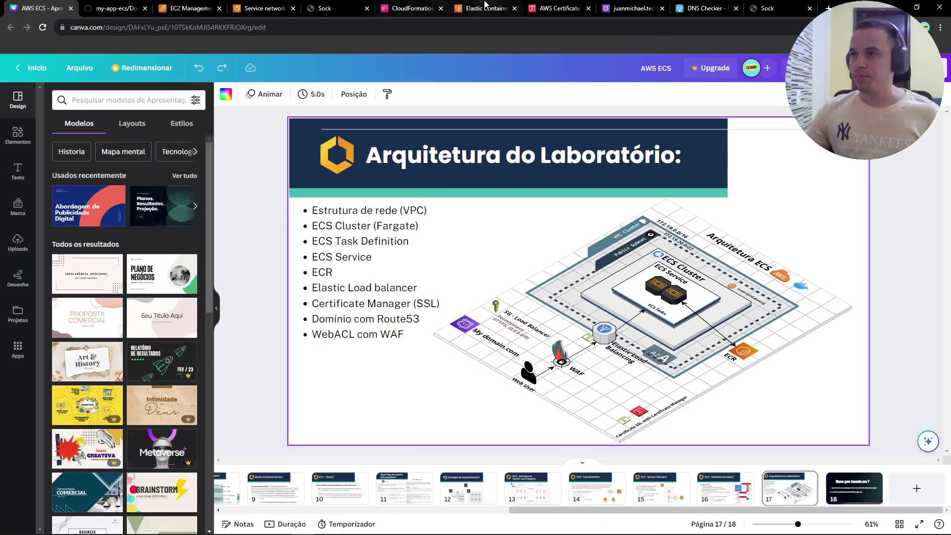
pyautogui.click(485, 8)
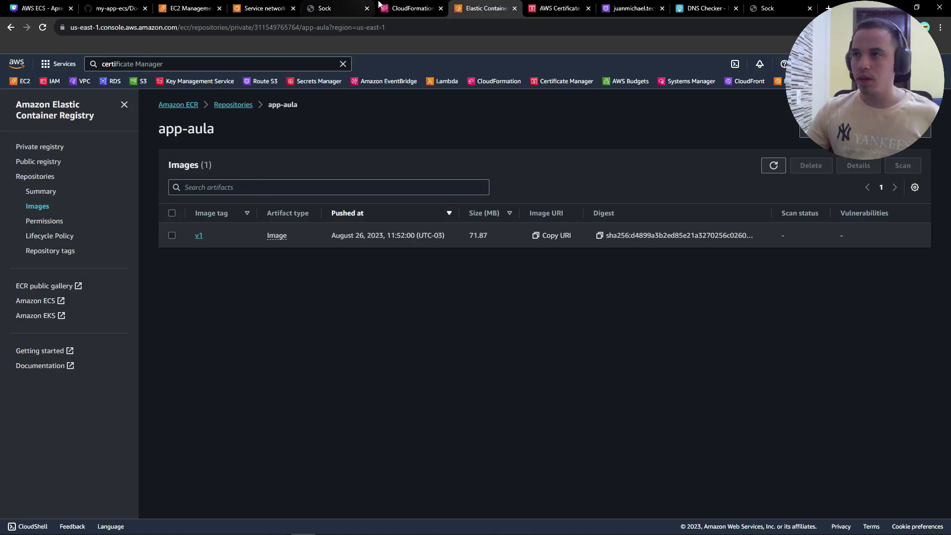
# Navigate to cluster-app's app-service and view its running tasks
pyautogui.click(411, 7)
pyautogui.click(263, 8)
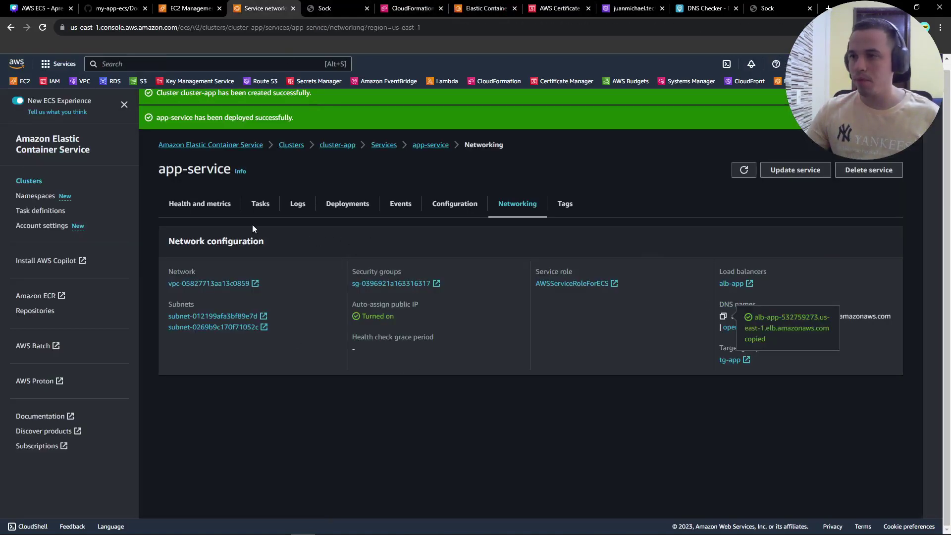
pyautogui.click(36, 181)
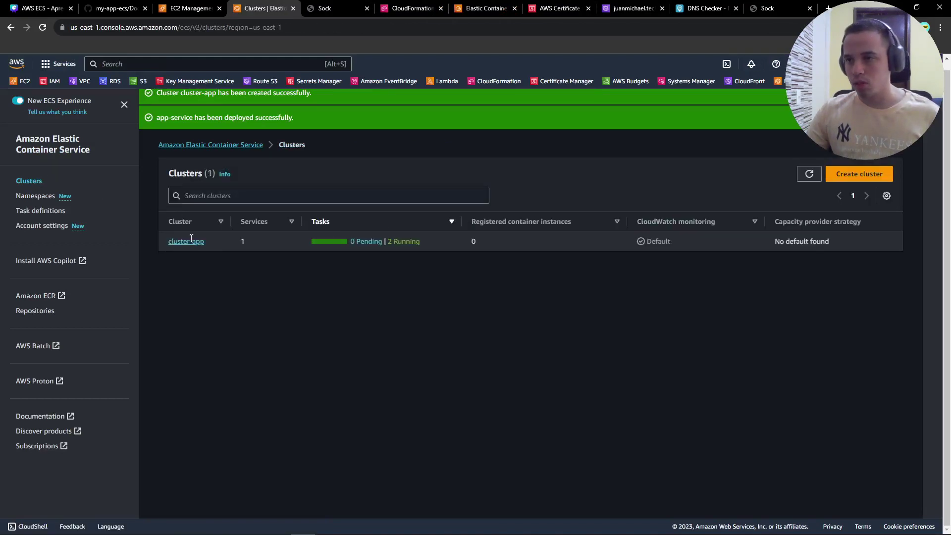
pyautogui.click(188, 241)
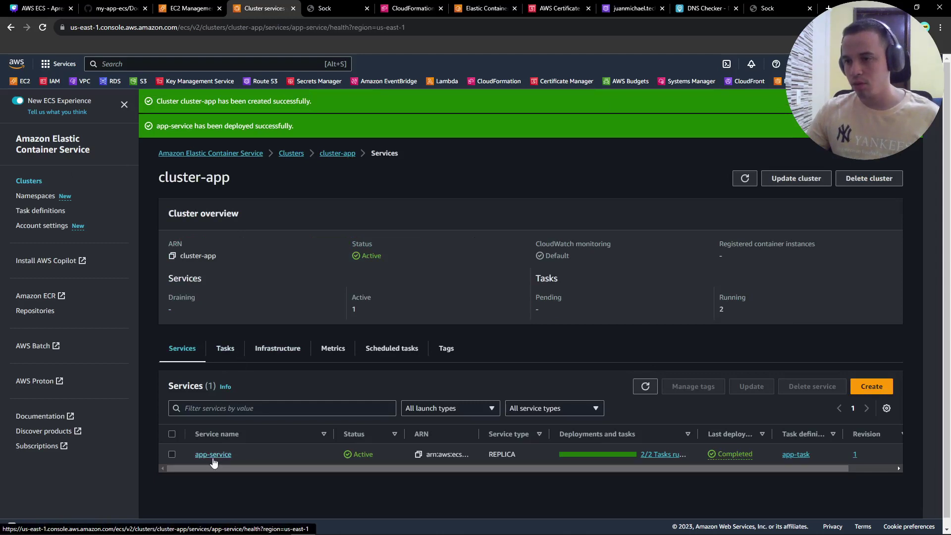
pyautogui.click(212, 455)
pyautogui.click(249, 216)
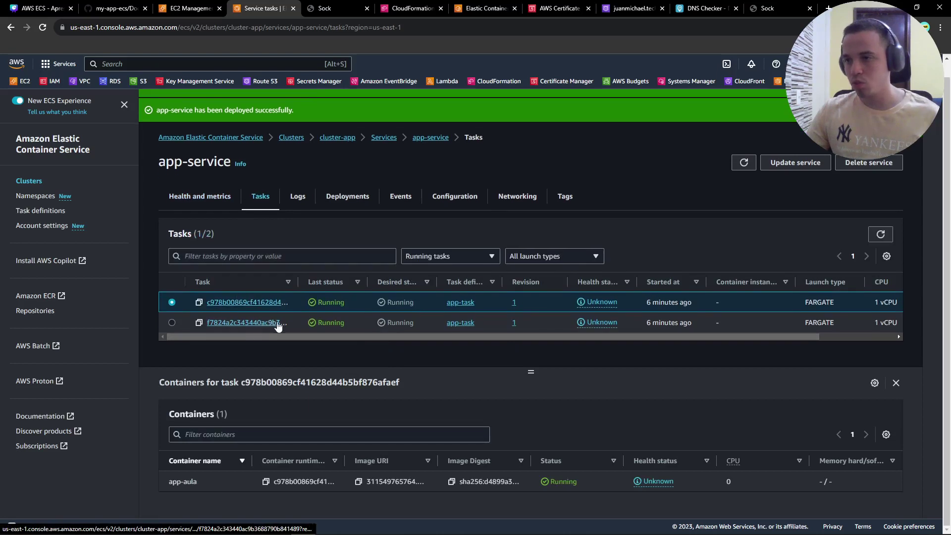
# Review app-service's Logs, Deployments, Events, Configuration and Networking tabs
pyautogui.click(296, 203)
pyautogui.click(349, 208)
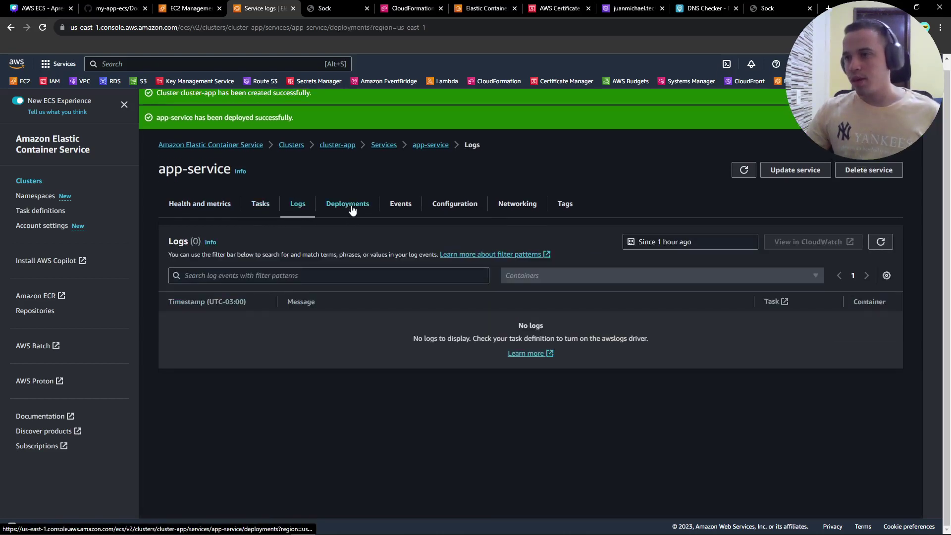
pyautogui.scroll(-3, 355, 307)
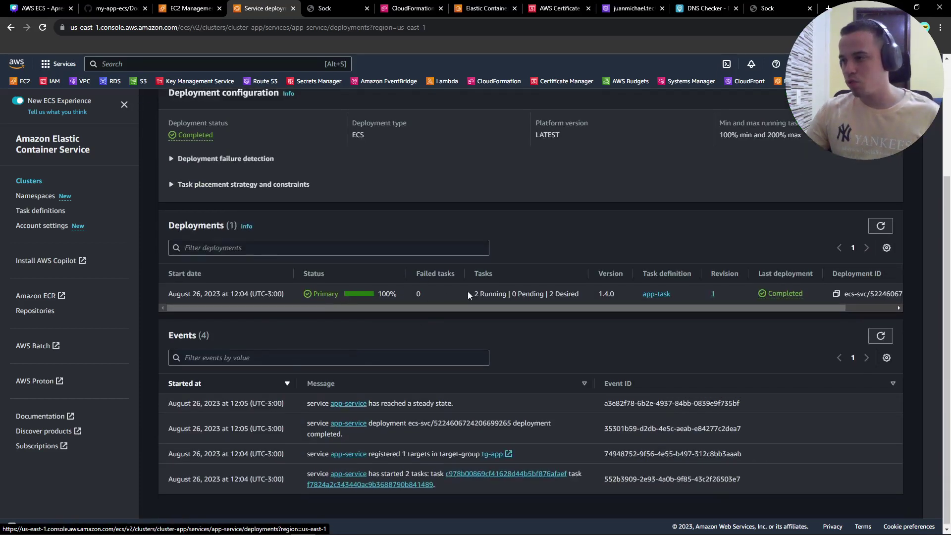
pyautogui.scroll(3, 405, 355)
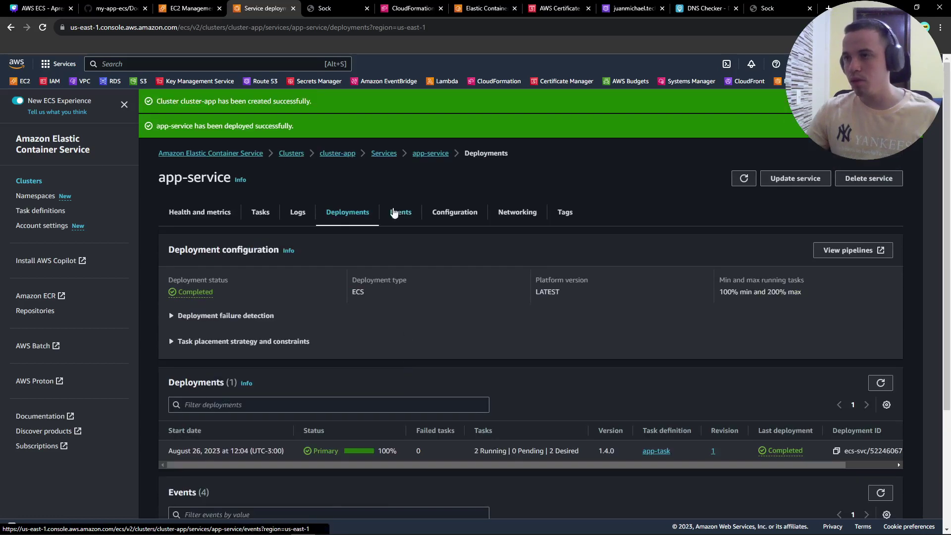
pyautogui.click(401, 213)
pyautogui.click(455, 217)
pyautogui.click(517, 218)
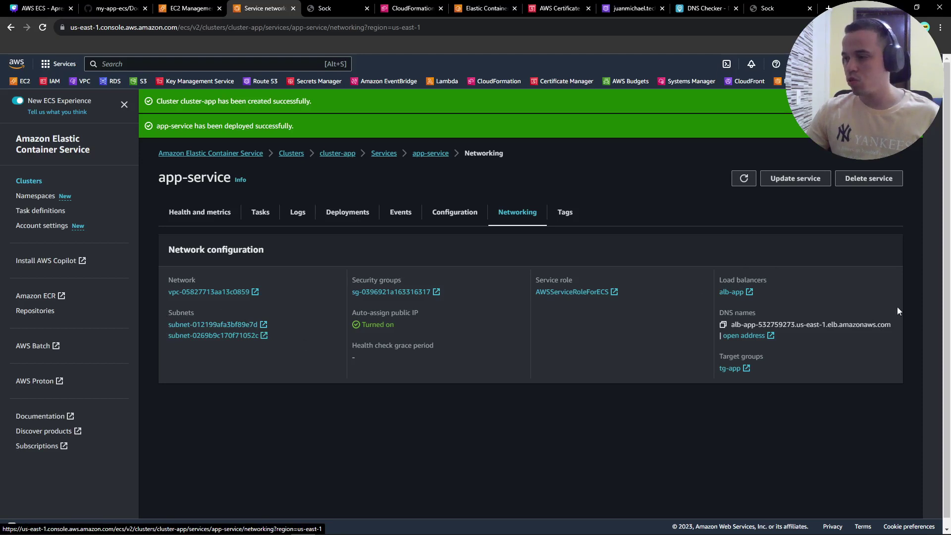
# Search 'waf' and open WAF & Shield in a new tab
pyautogui.click(174, 60)
pyautogui.write('waf')
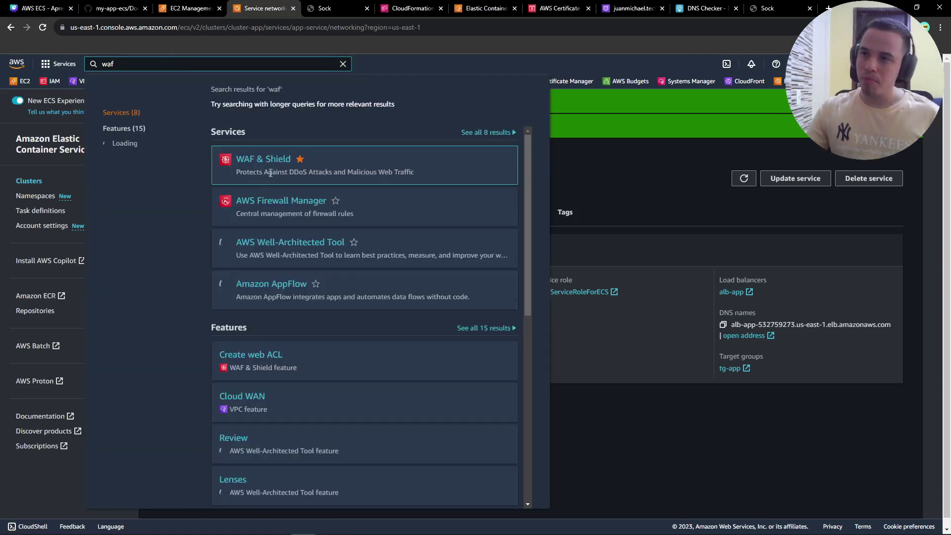
pyautogui.keyDown('ctrl'); pyautogui.click(284, 166); pyautogui.keyUp('ctrl')
pyautogui.click(632, 343)
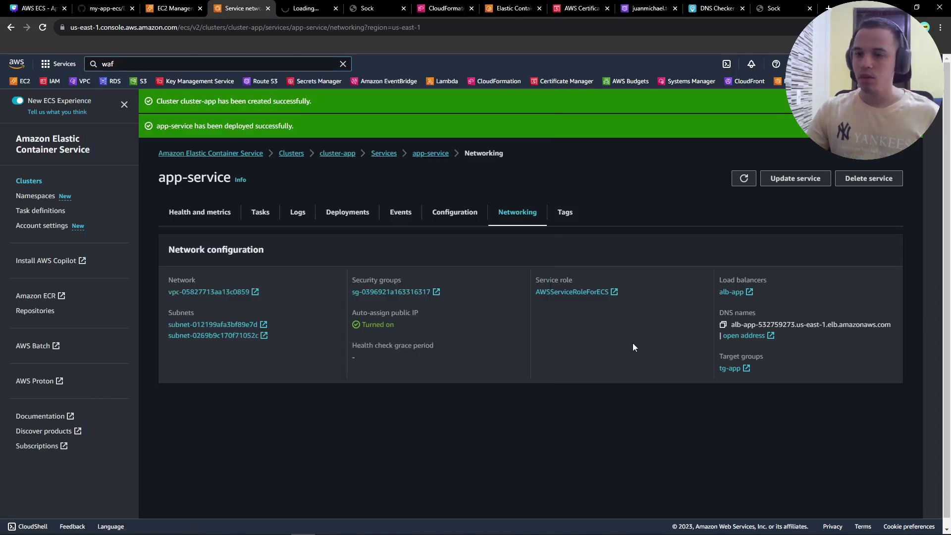
pyautogui.click(299, 6)
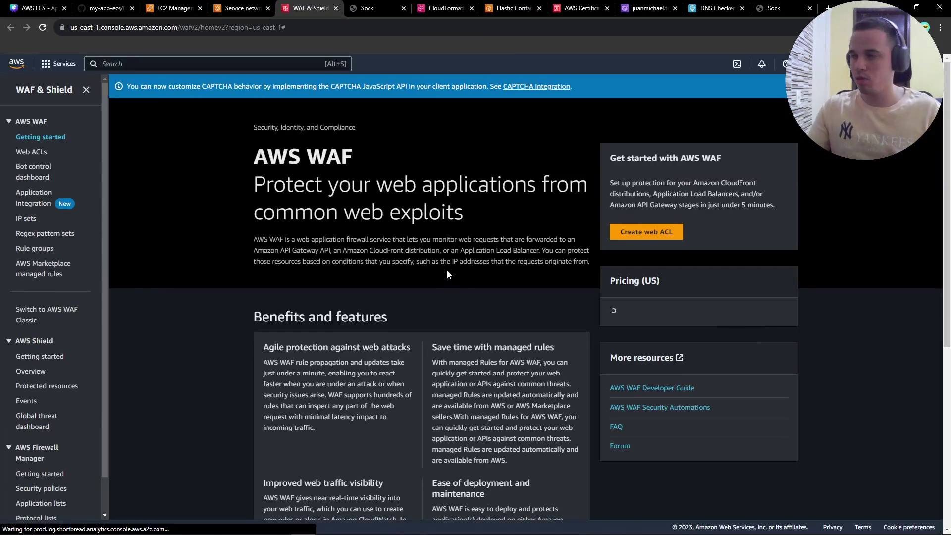
# Begin a new web ACL named app-aula-waf
pyautogui.click(647, 246)
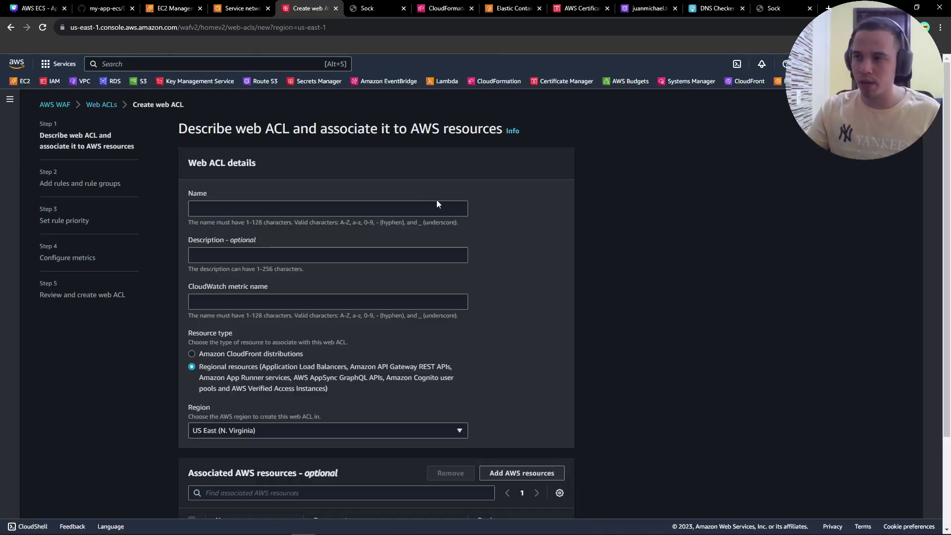
pyautogui.click(417, 208)
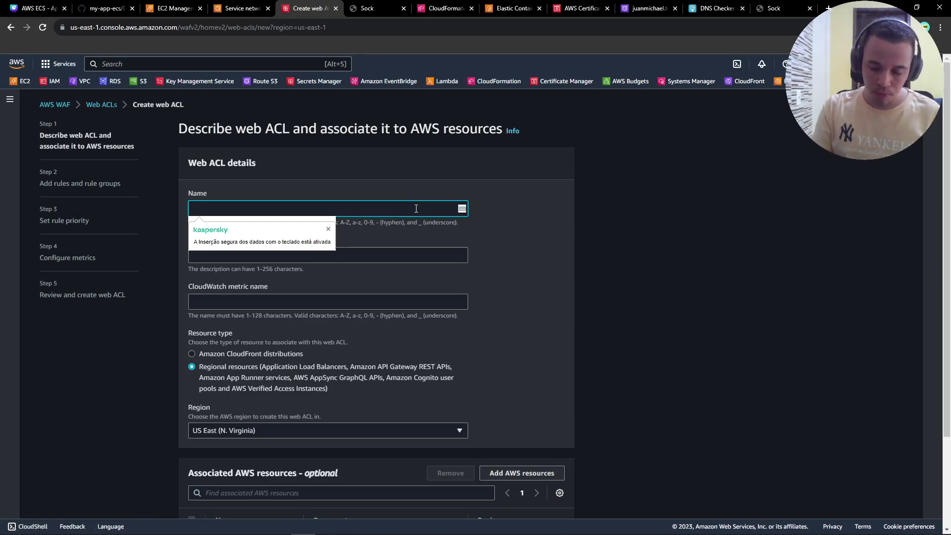
pyautogui.write('app-aula-waf')
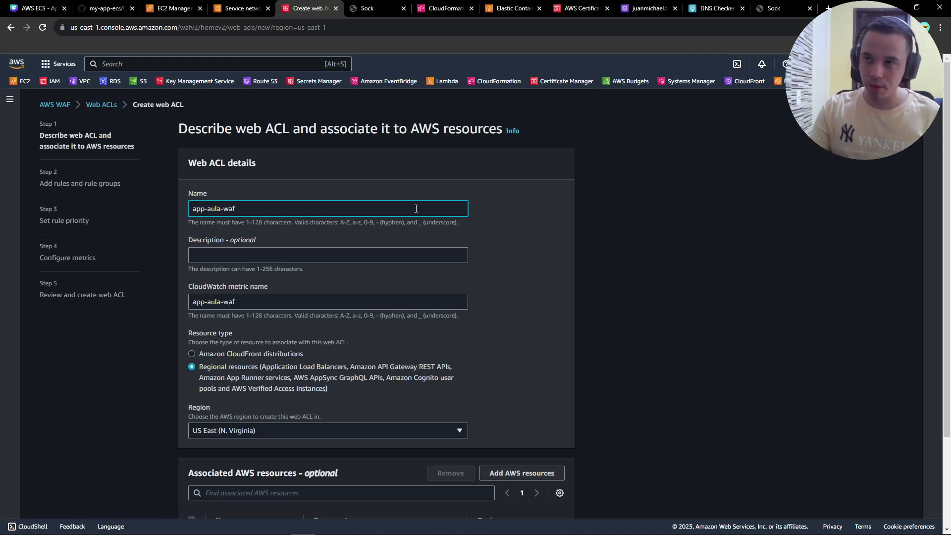
pyautogui.hotkey('ctrl', 'a')
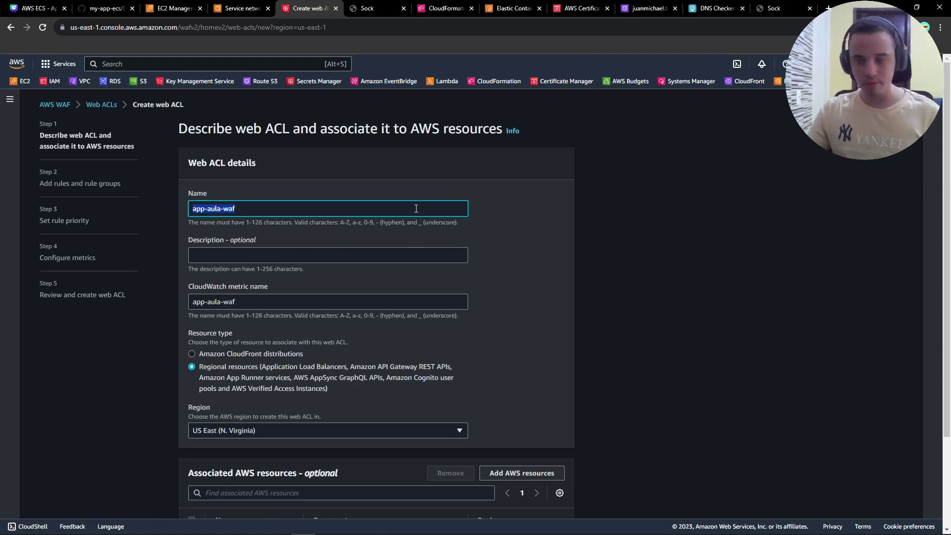
pyautogui.scroll(-3, 252, 304)
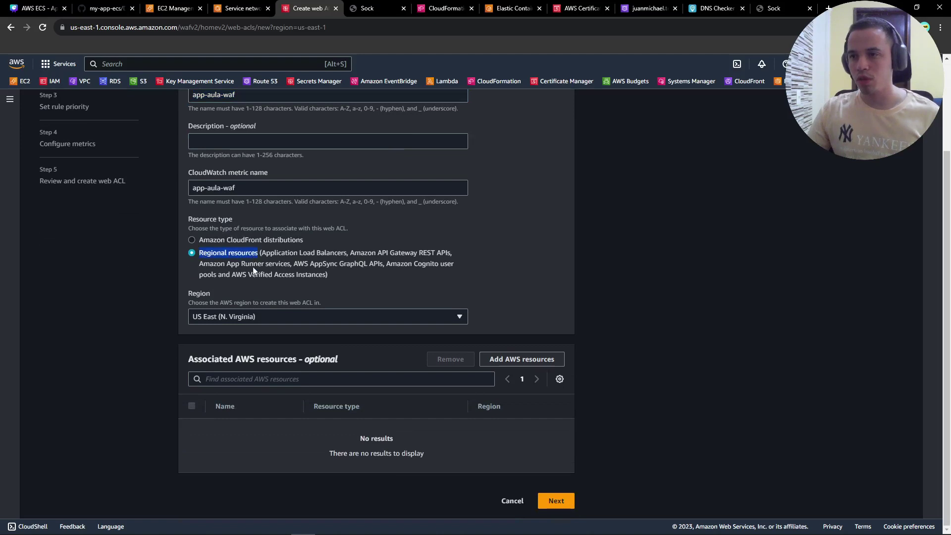
# Associate the alb-app Application Load Balancer and continue to the rules step
pyautogui.click(520, 360)
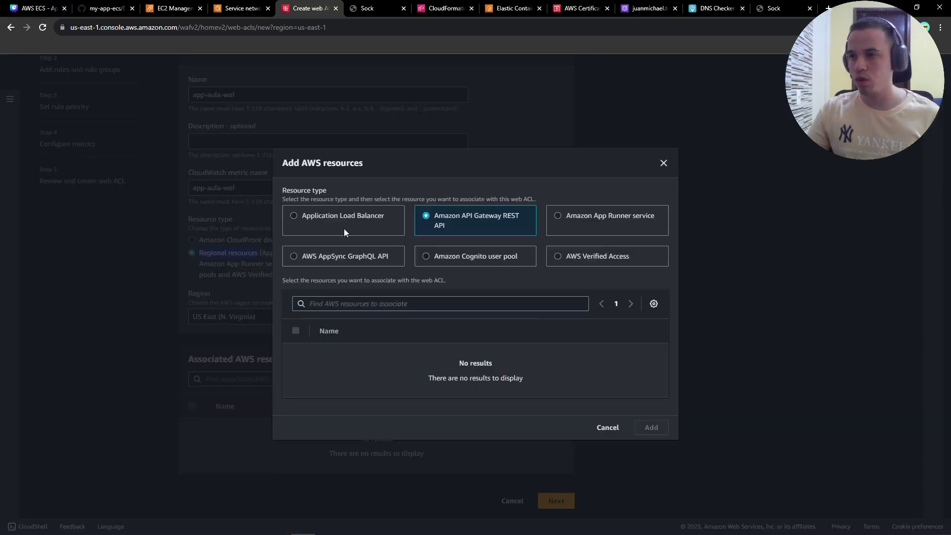
pyautogui.click(332, 219)
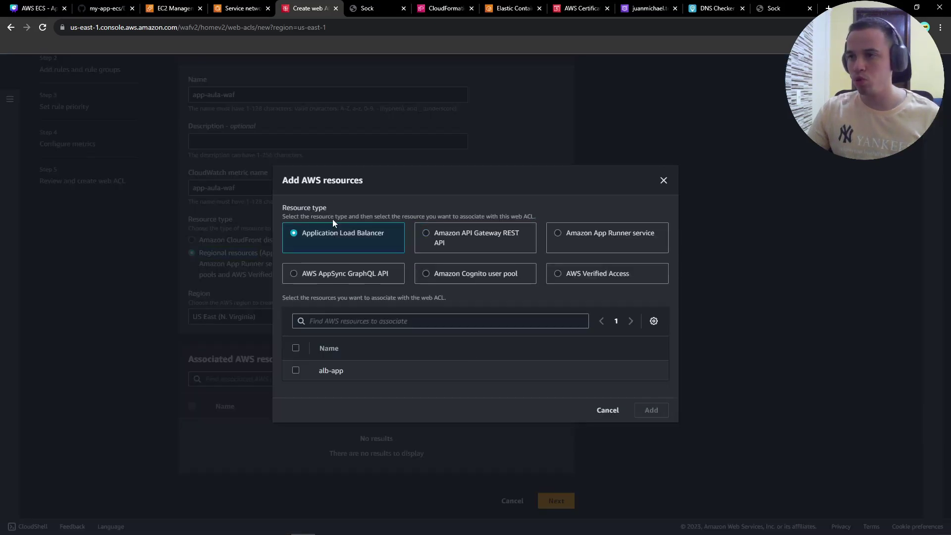
pyautogui.click(295, 371)
pyautogui.click(649, 410)
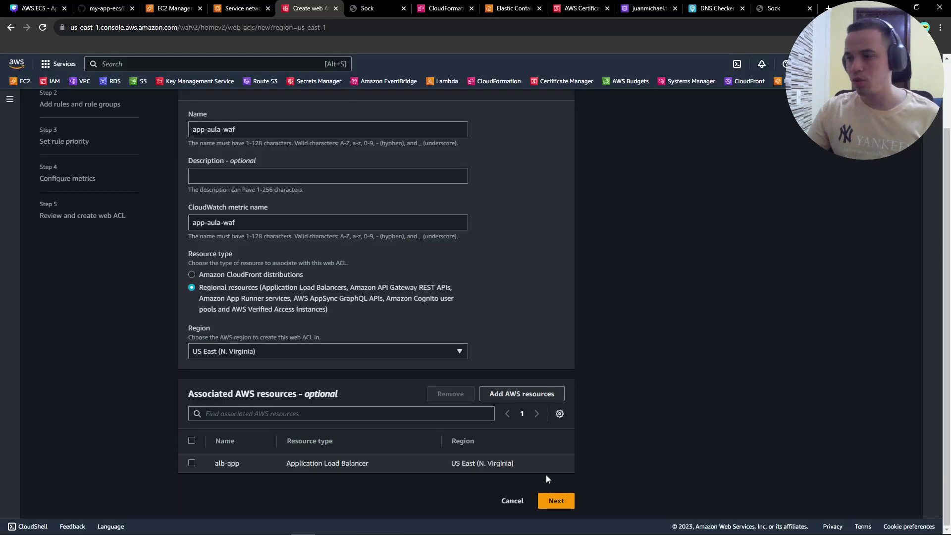
pyautogui.click(548, 495)
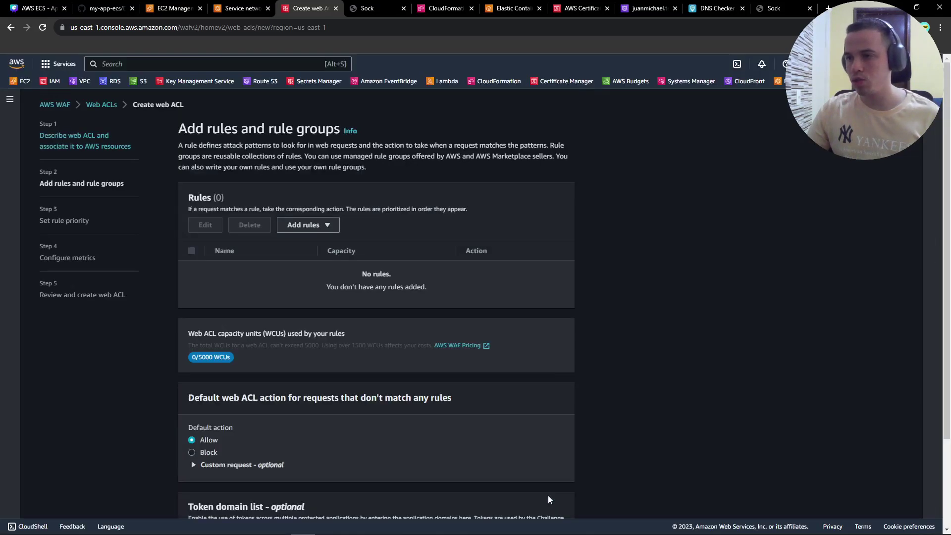
# Expand the AWS managed rule groups and add Admin protection to the web ACL
pyautogui.click(327, 226)
pyautogui.click(340, 240)
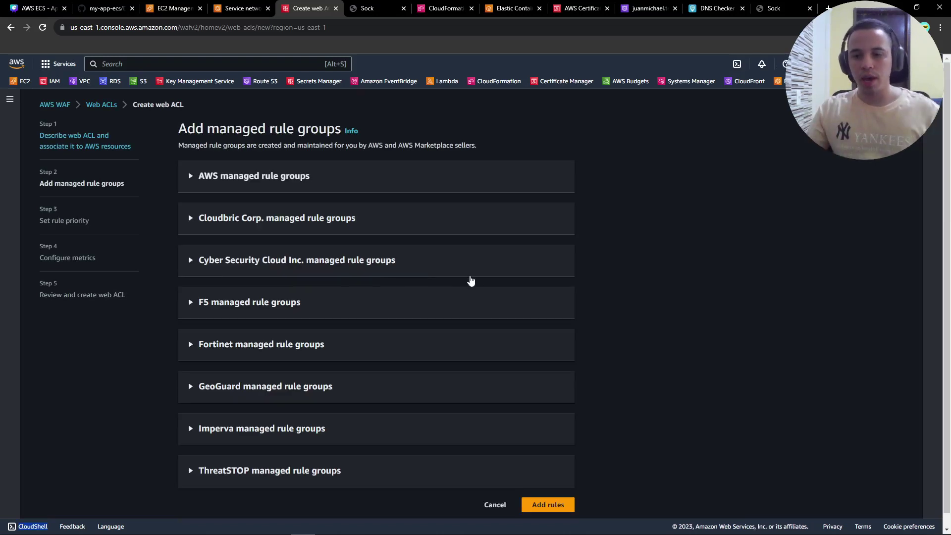
pyautogui.click(265, 176)
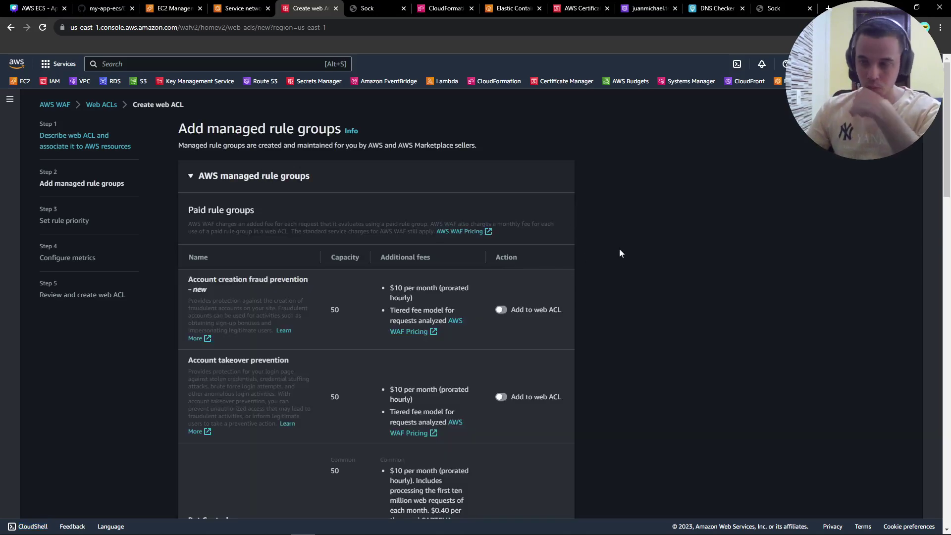
pyautogui.scroll(-10, 619, 277)
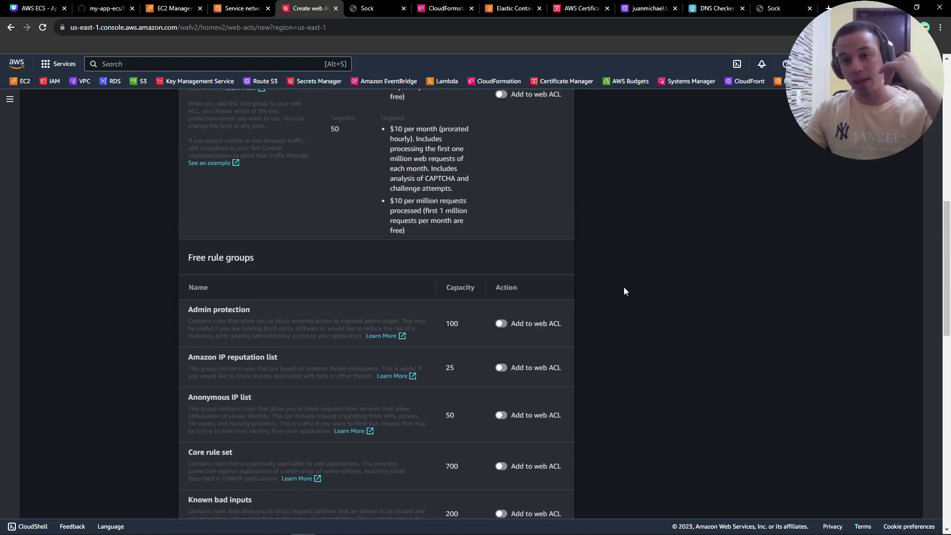
pyautogui.scroll(-3, 614, 291)
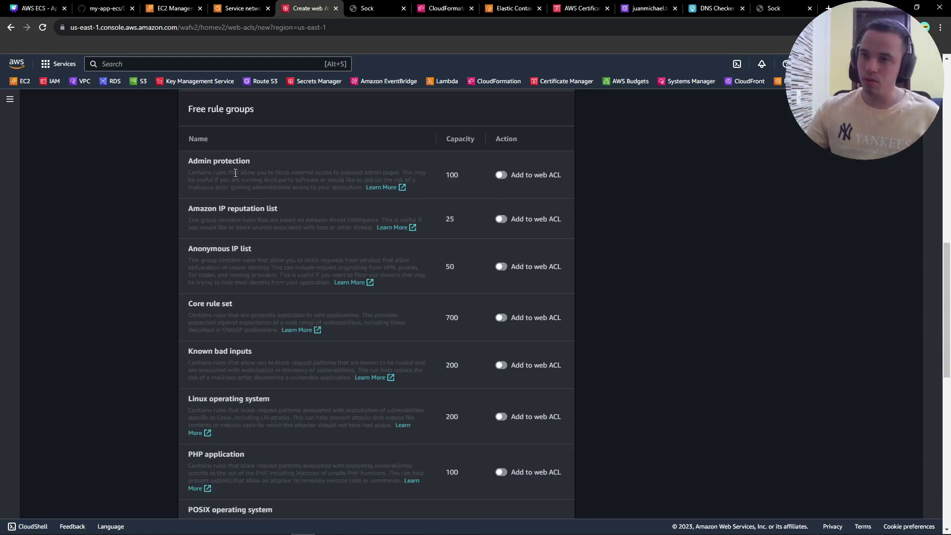
pyautogui.click(505, 176)
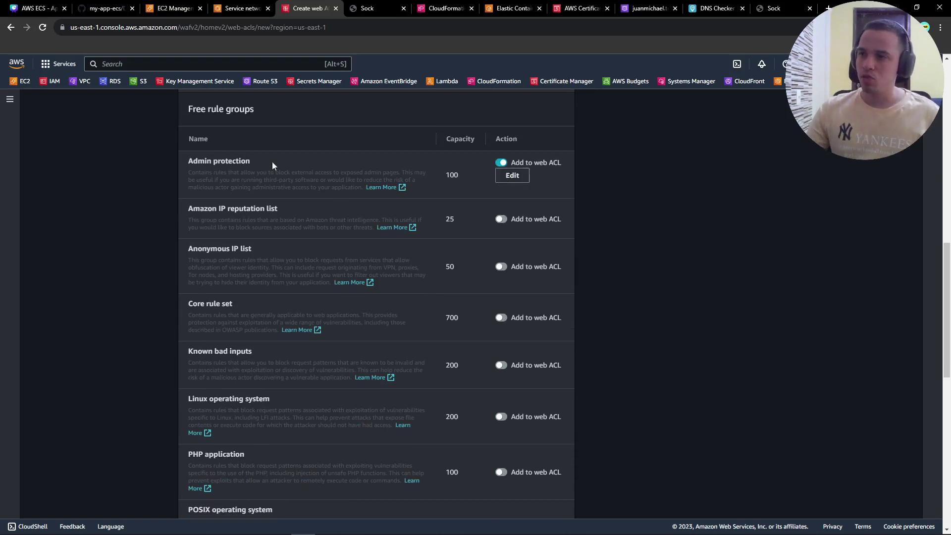
pyautogui.moveTo(188, 173); pyautogui.dragTo(353, 188)
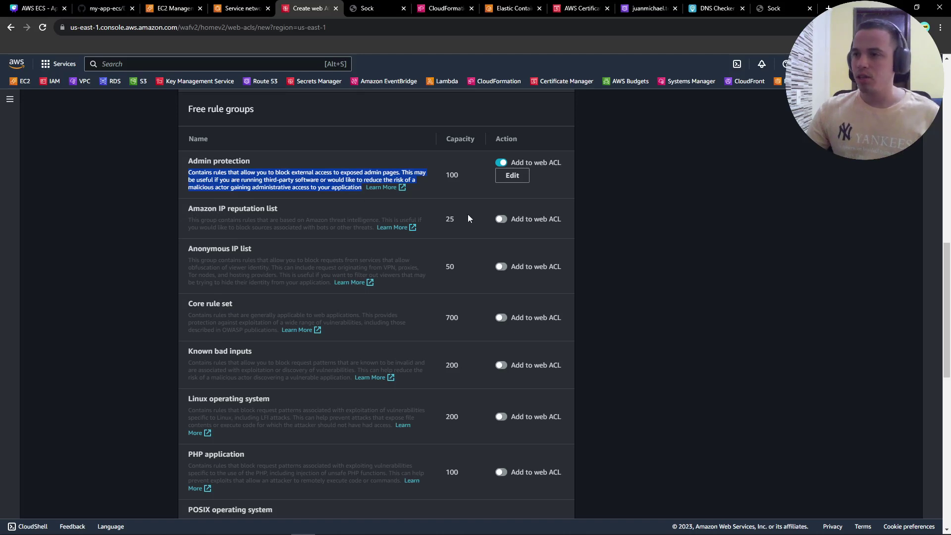
# Add the Amazon IP reputation list and Anonymous IP list rule groups, reviewing the Core rule set's 700 capacity
pyautogui.click(508, 219)
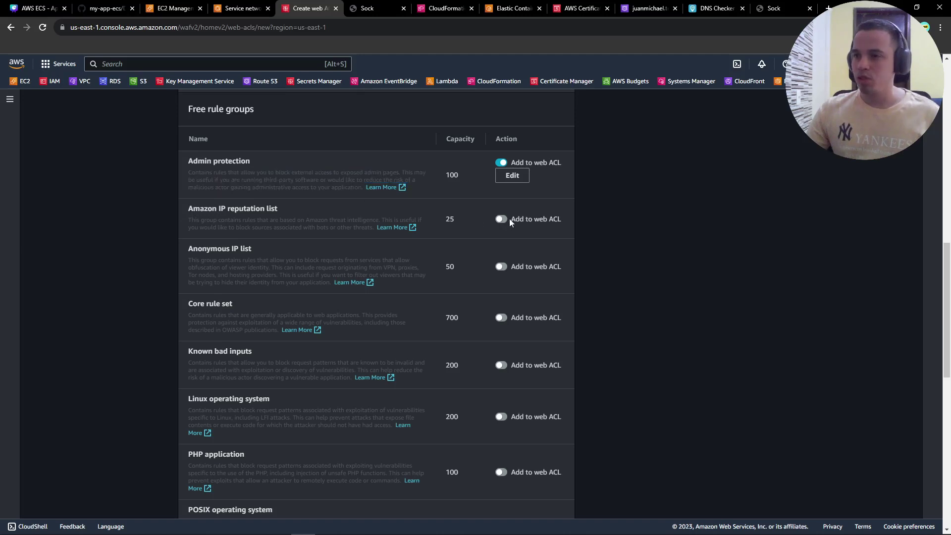
pyautogui.click(501, 267)
pyautogui.scroll(-2, 385, 278)
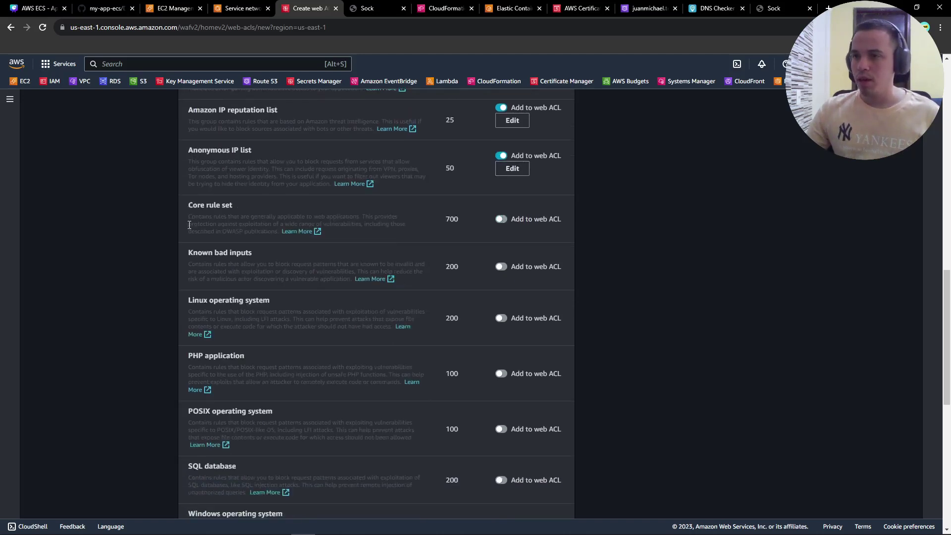
pyautogui.moveTo(188, 218); pyautogui.dragTo(262, 238)
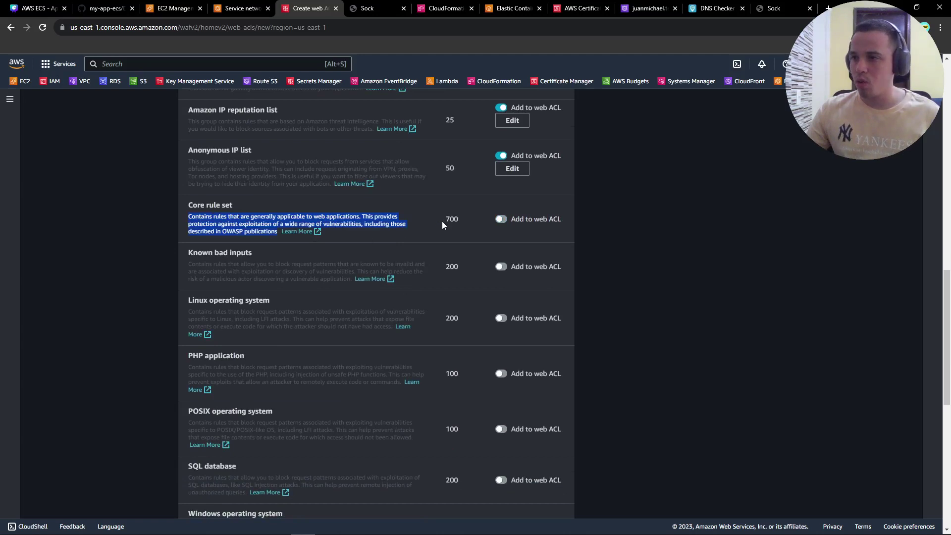
pyautogui.moveTo(442, 220); pyautogui.dragTo(460, 224)
pyautogui.moveTo(229, 231); pyautogui.dragTo(259, 233)
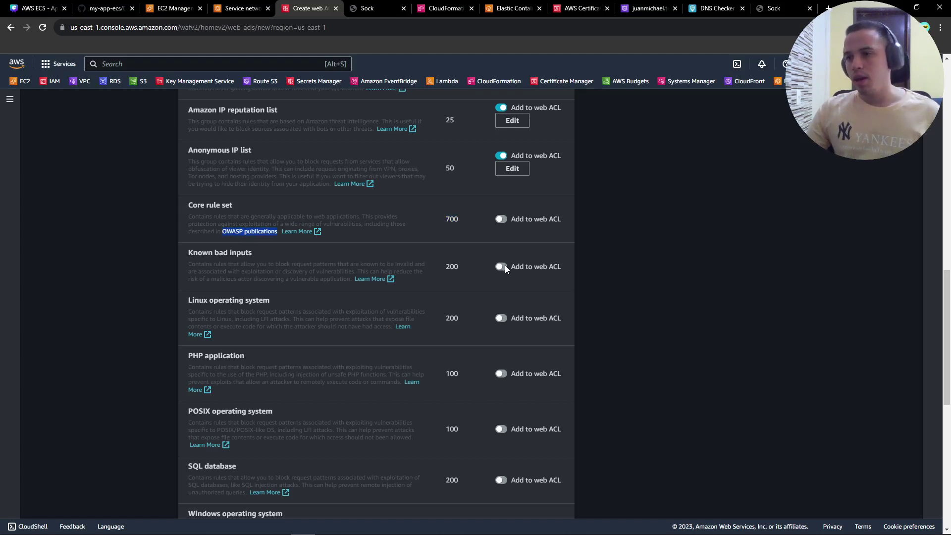
# Add Known bad inputs and Linux operating system groups, leaving SQL database off, then confirm the rules
pyautogui.click(501, 267)
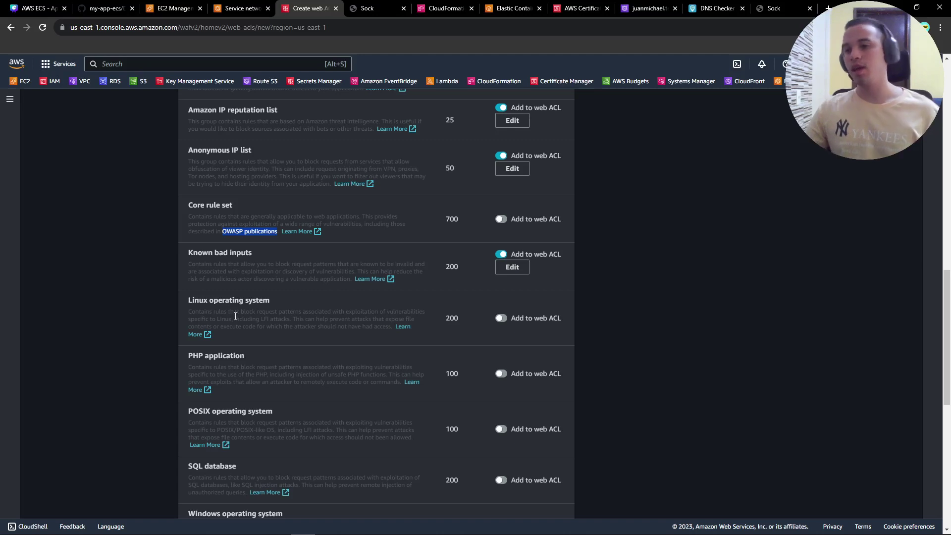
pyautogui.click(501, 319)
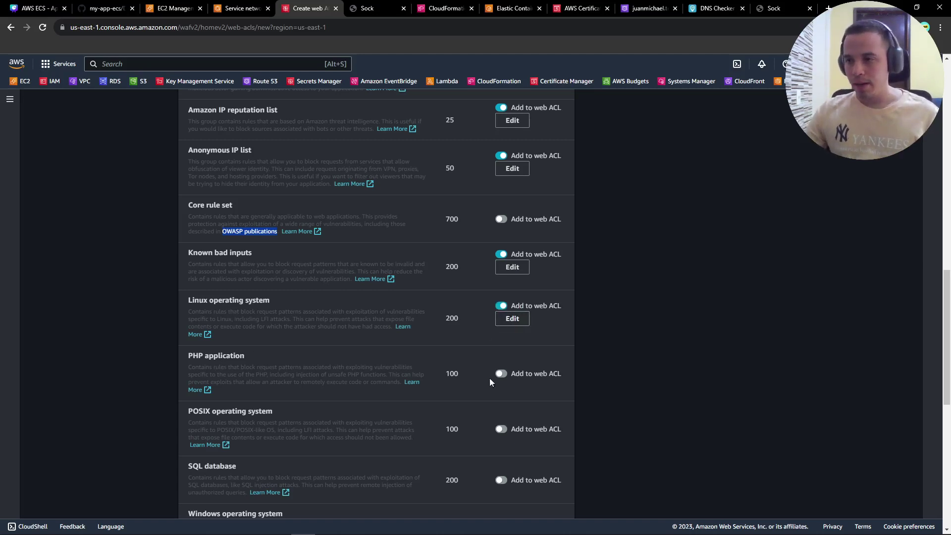
pyautogui.scroll(-4, 290, 359)
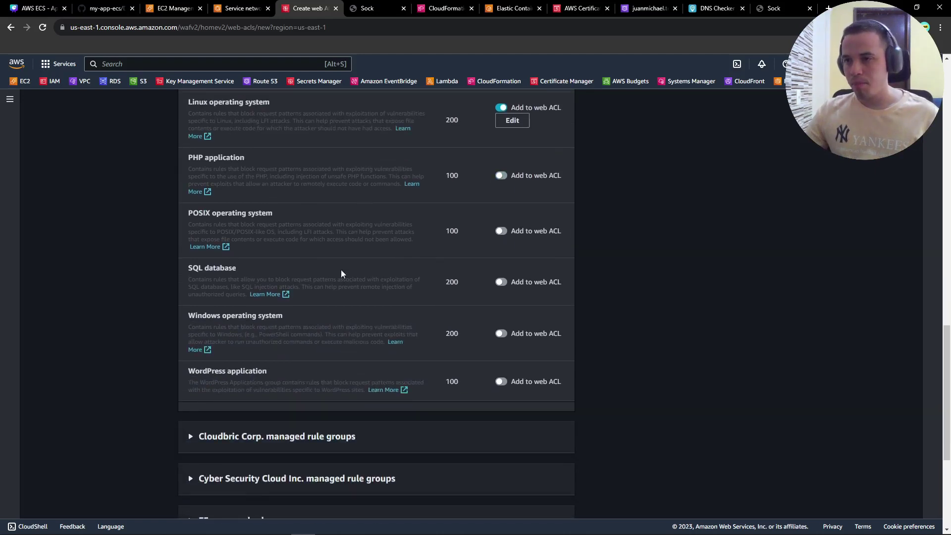
pyautogui.click(501, 282)
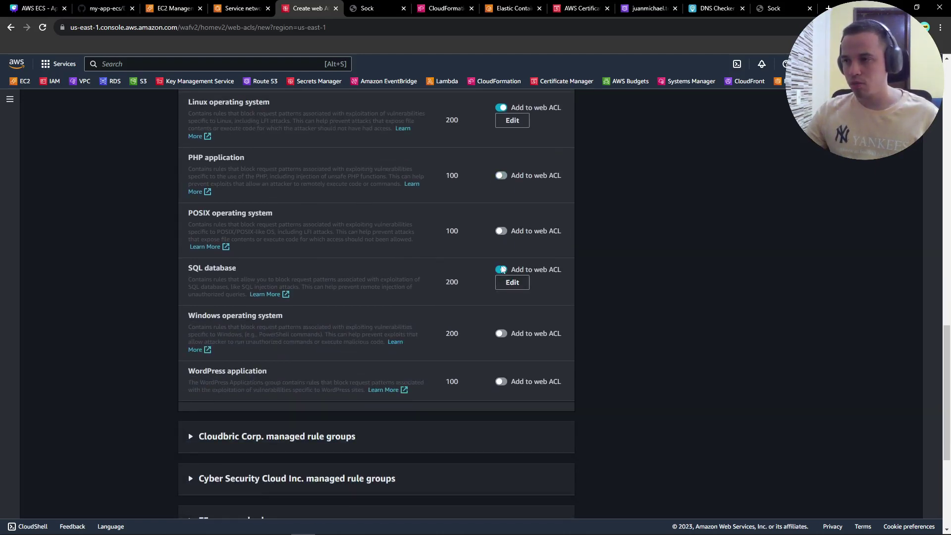
pyautogui.click(502, 271)
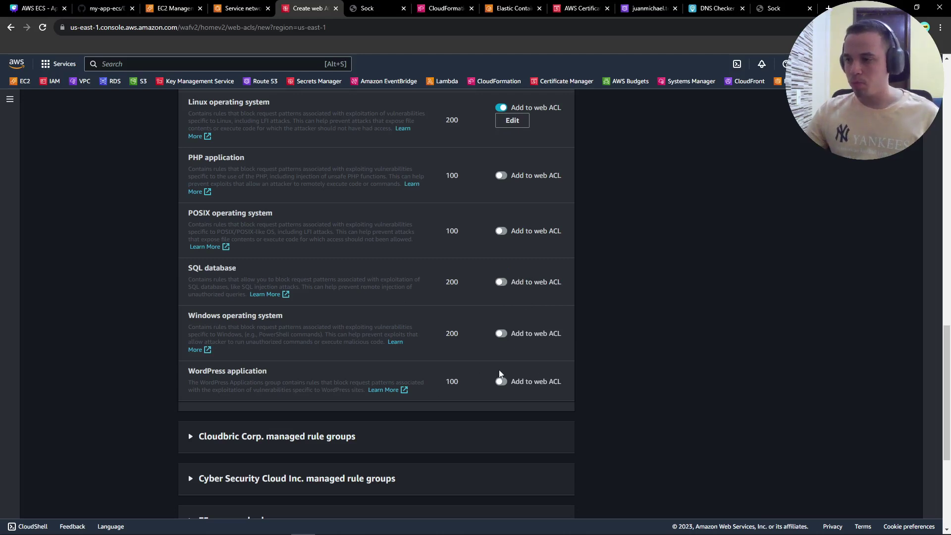
pyautogui.scroll(-5, 589, 382)
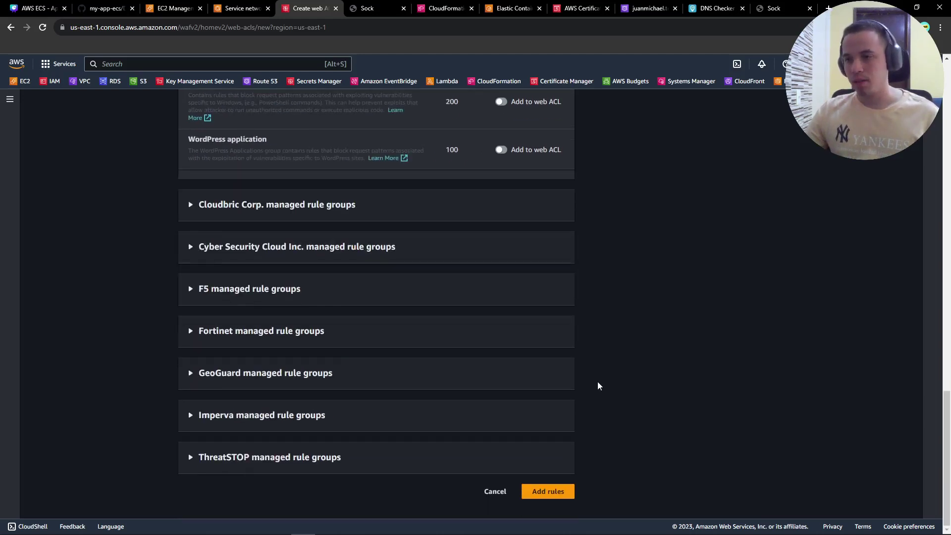
pyautogui.click(557, 494)
pyautogui.click(539, 510)
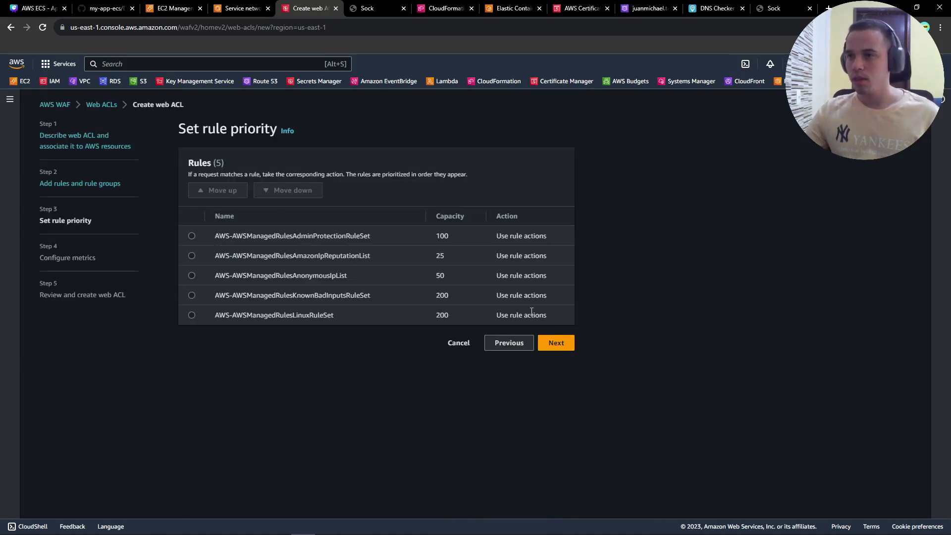
# Keep default rule priority and metrics, create the web ACL, then switch to the Sock shop tab
pyautogui.click(555, 345)
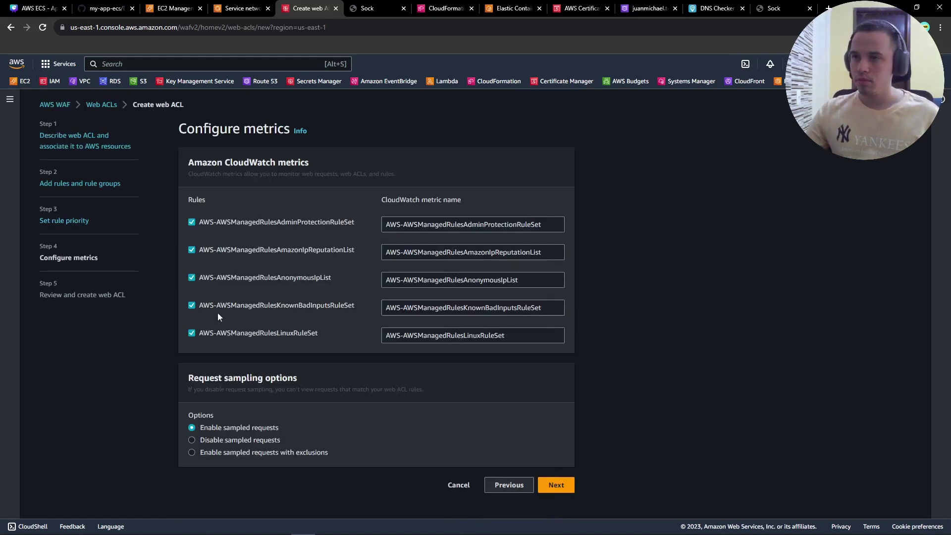
pyautogui.click(565, 486)
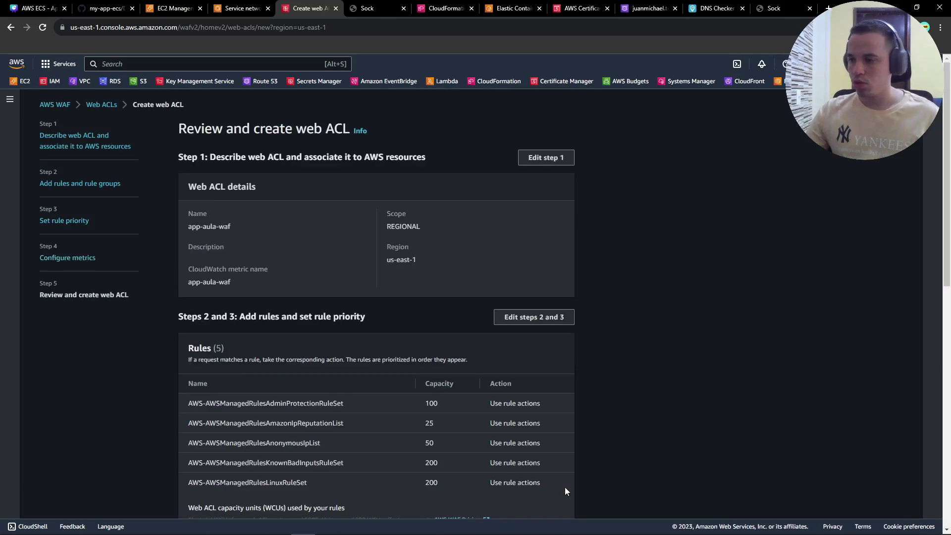
pyautogui.scroll(-10, 570, 446)
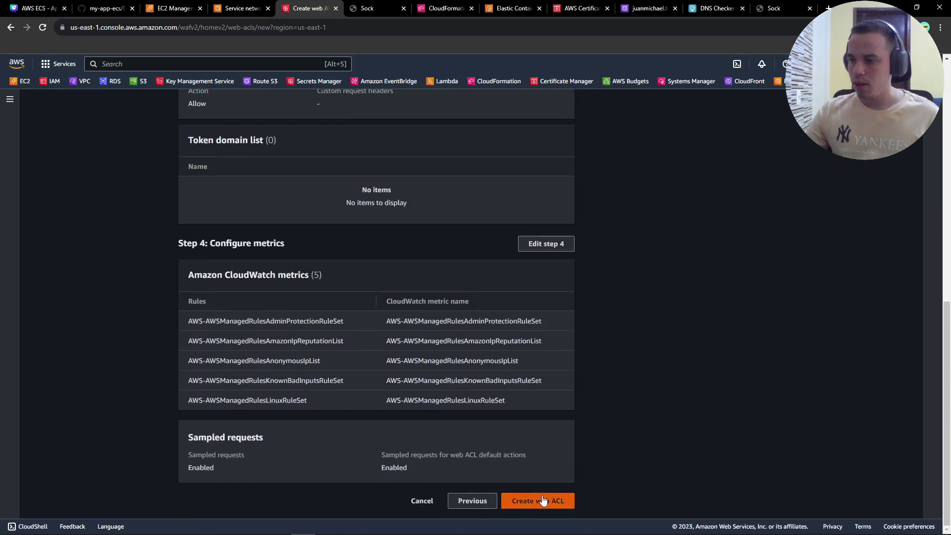
pyautogui.click(543, 501)
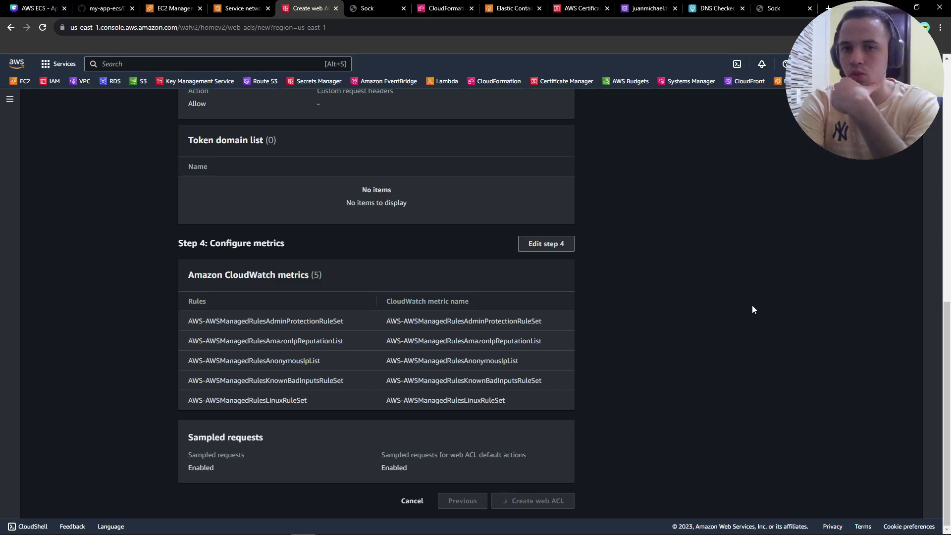
pyautogui.click(774, 8)
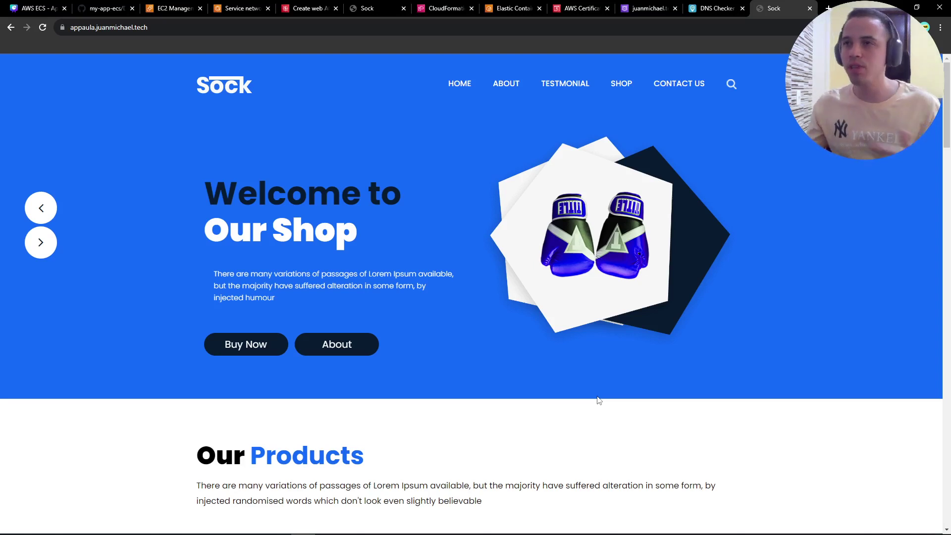
# Return to the Create web ACL page and check its still-pending review
pyautogui.click(320, 8)
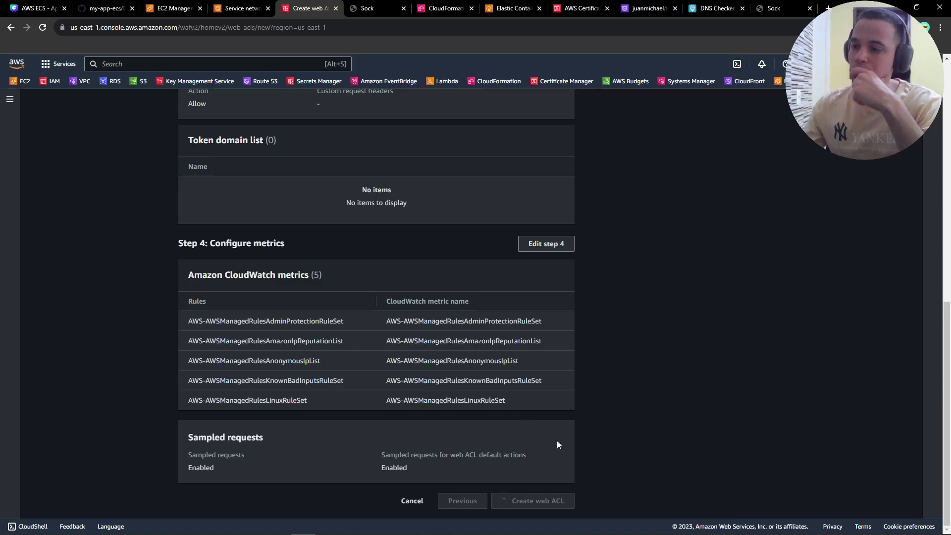
pyautogui.scroll(10, 412, 403)
pyautogui.scroll(-4, 396, 380)
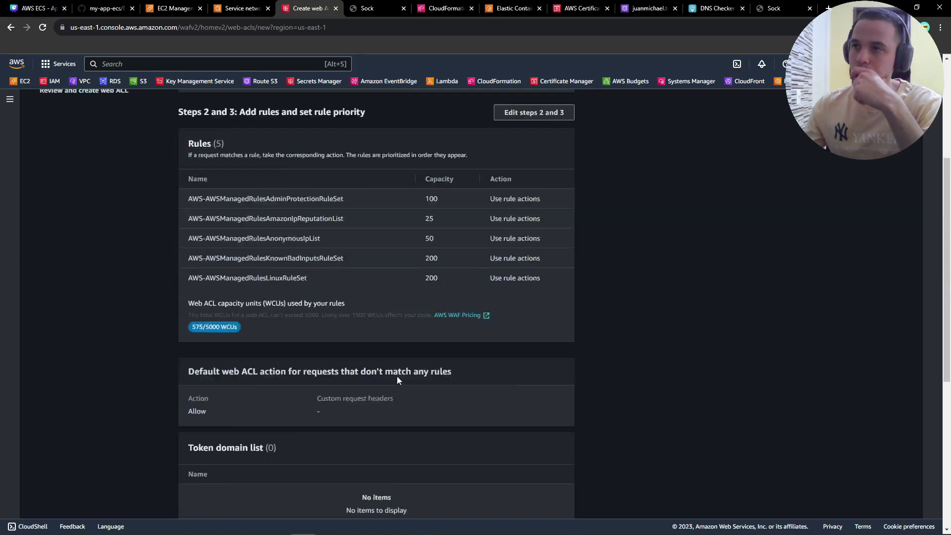
pyautogui.scroll(-6, 396, 379)
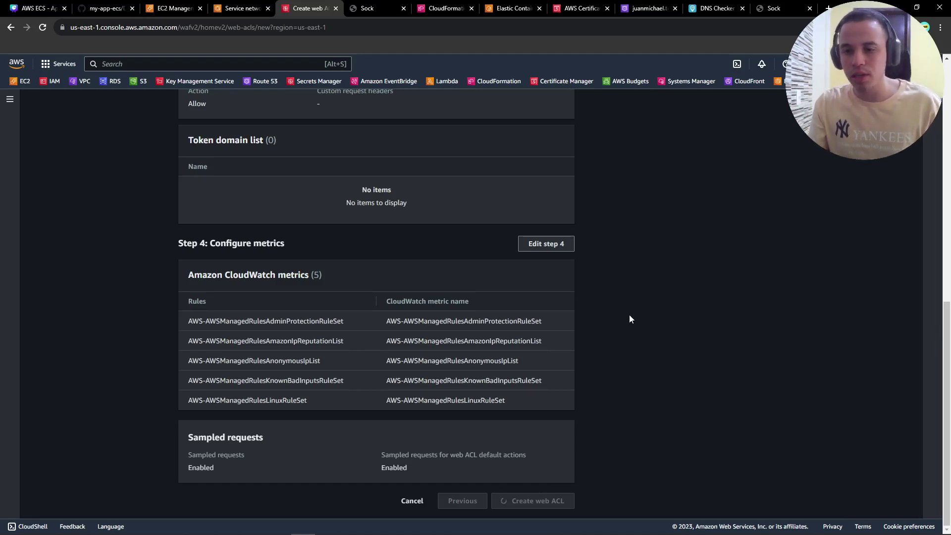
pyautogui.scroll(15, 617, 310)
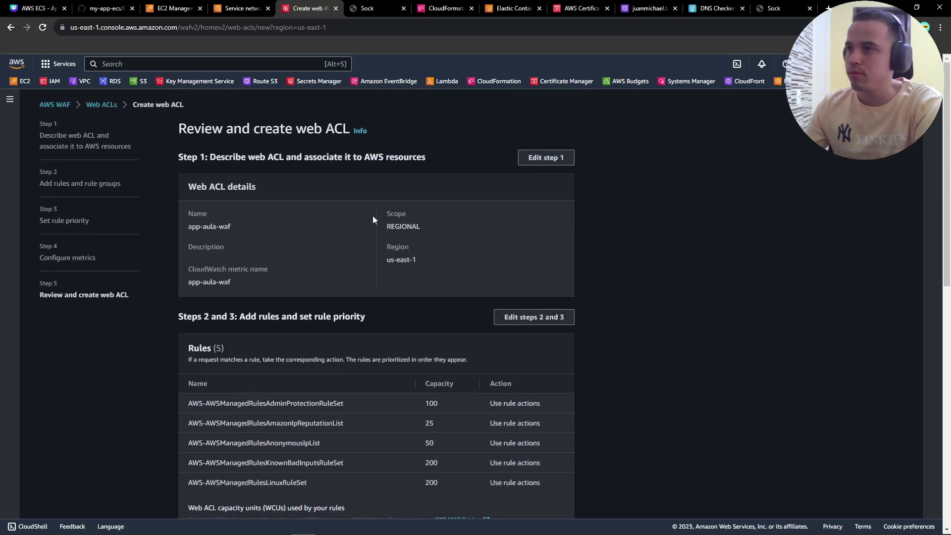
# Check the Sock store via the load balancer and custom domain, then bring up the alb-app HTTP:80 listener
pyautogui.click(378, 8)
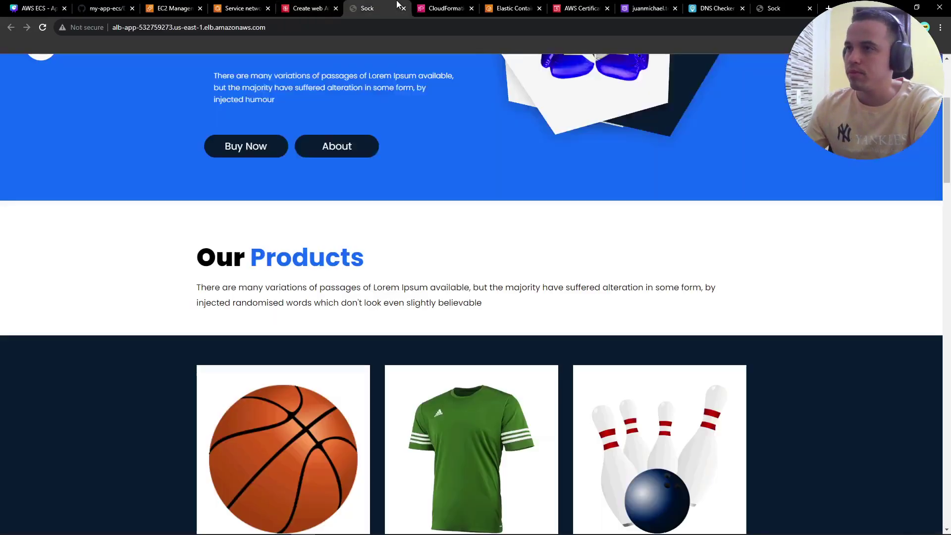
pyautogui.click(728, 6)
pyautogui.click(773, 9)
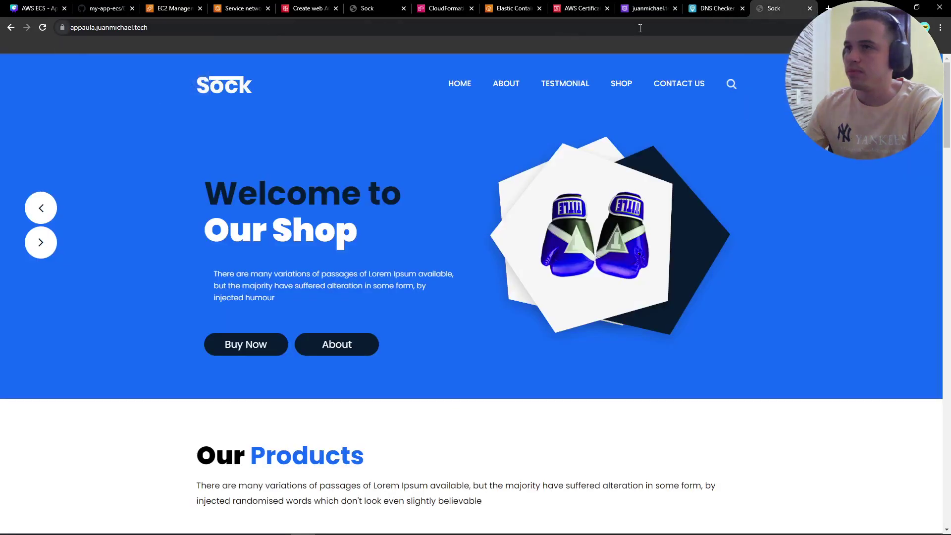
pyautogui.click(306, 8)
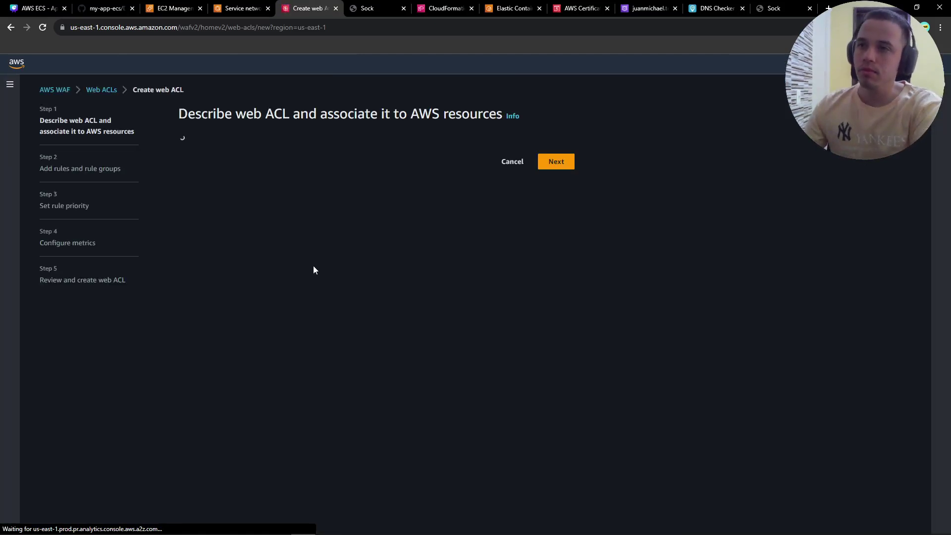
pyautogui.click(176, 8)
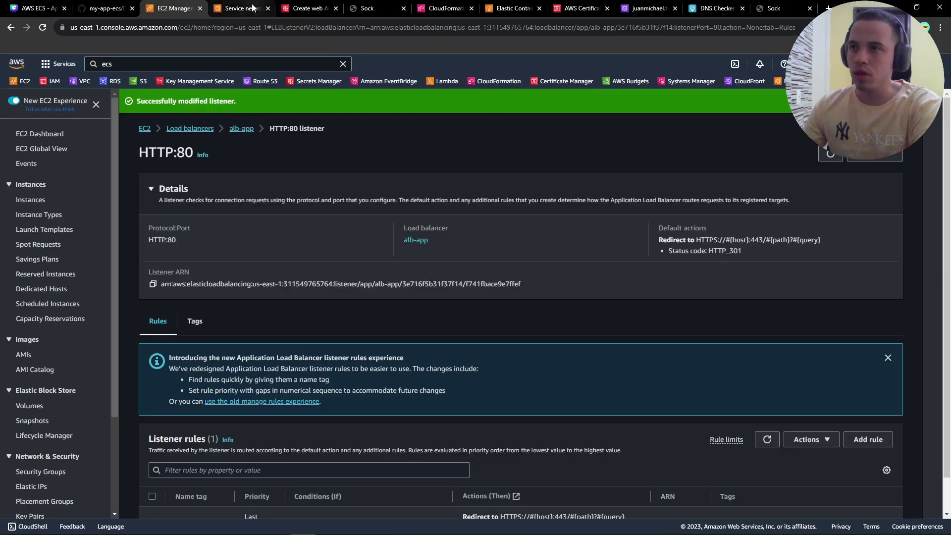
# Review app-service subnets and security group, then present the Canva lab architecture slide full screen
pyautogui.click(254, 7)
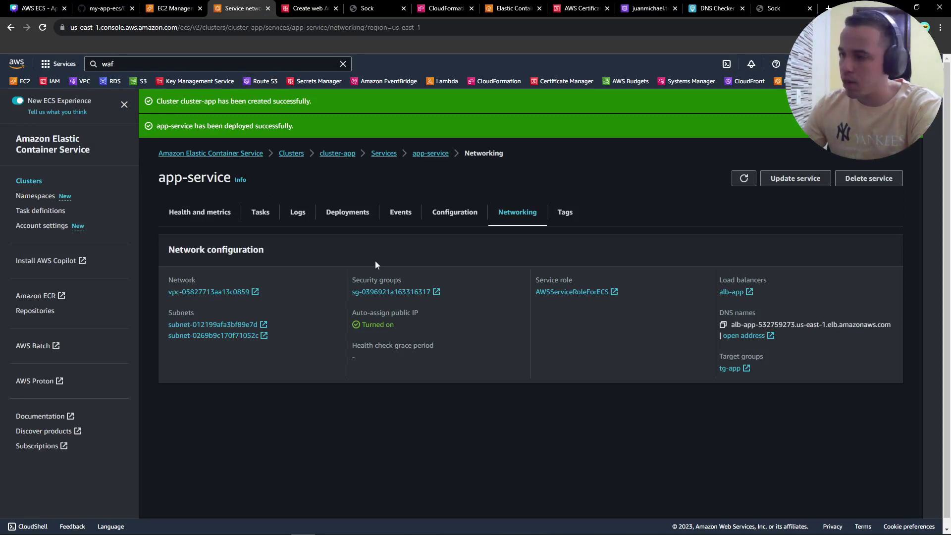
pyautogui.tripleClick(346, 293)
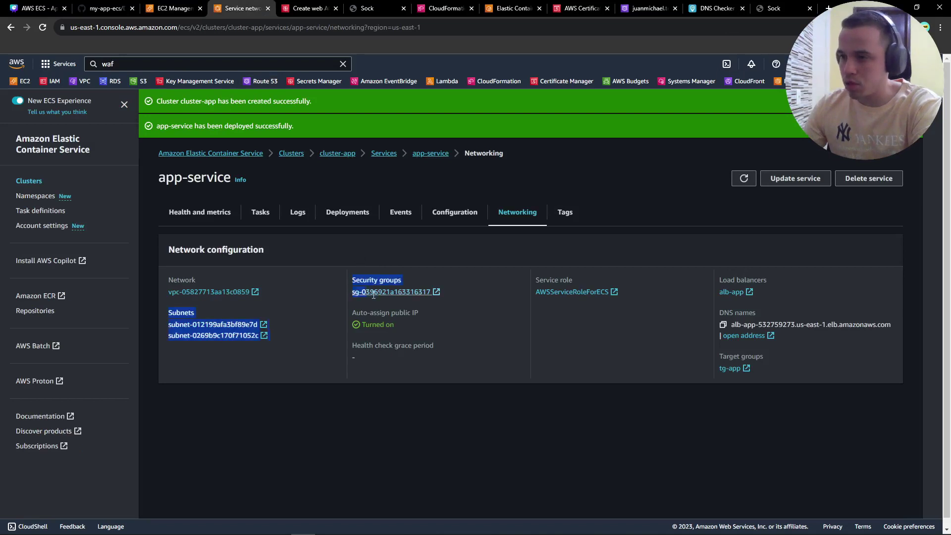
pyautogui.click(456, 290)
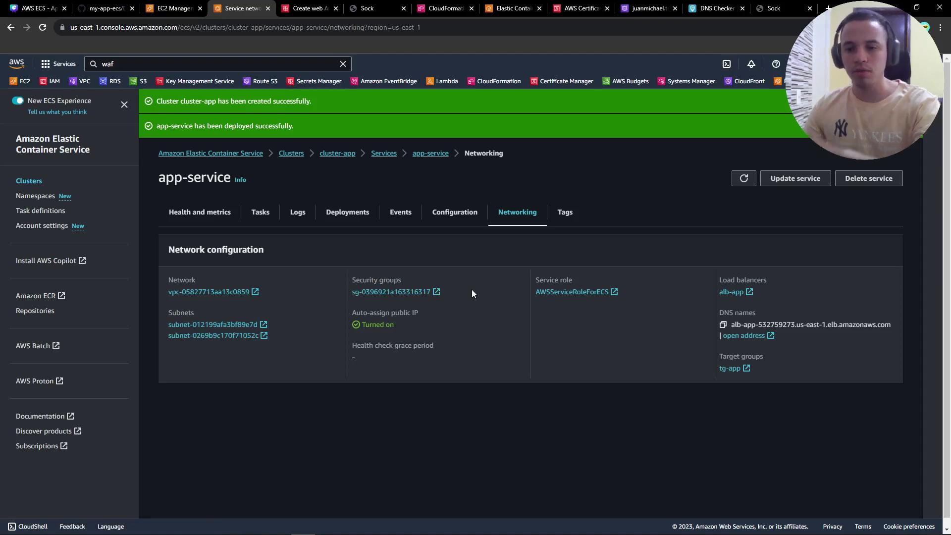
pyautogui.click(37, 8)
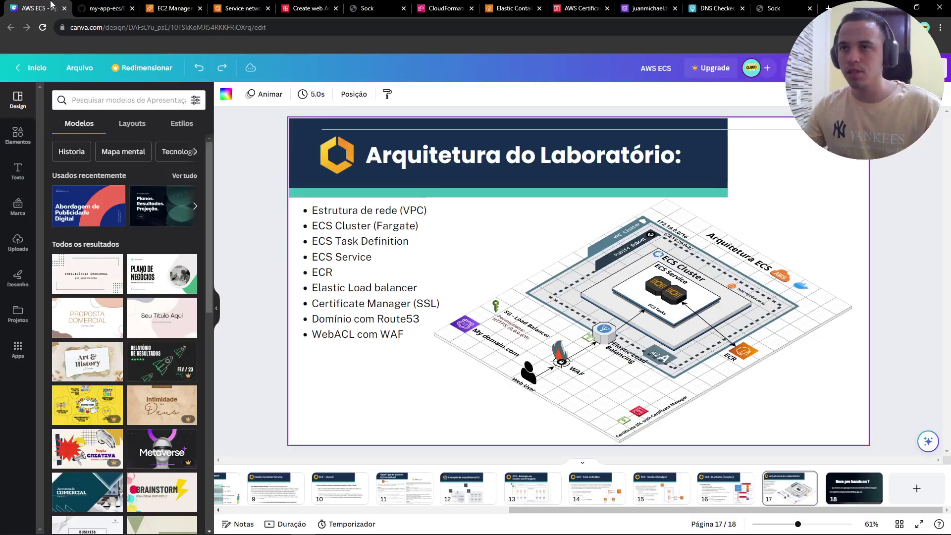
pyautogui.click(919, 524)
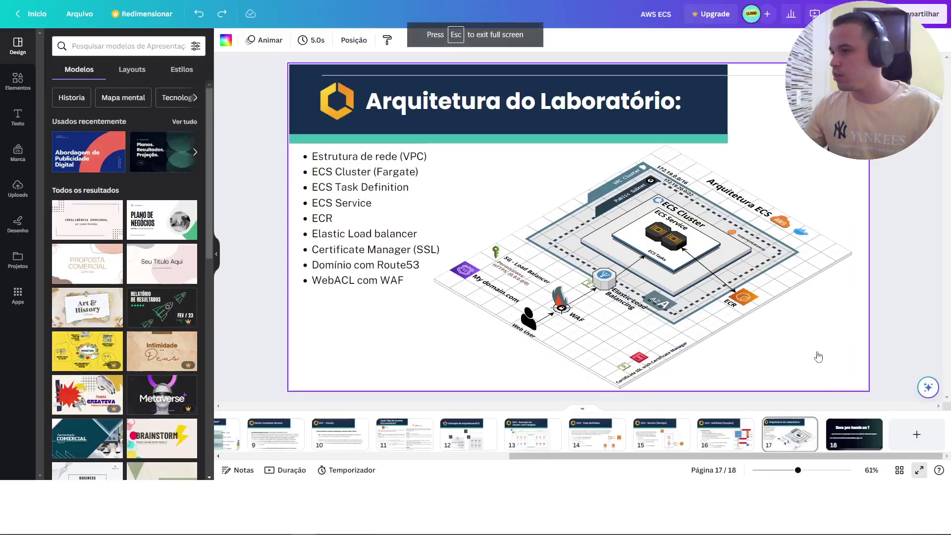